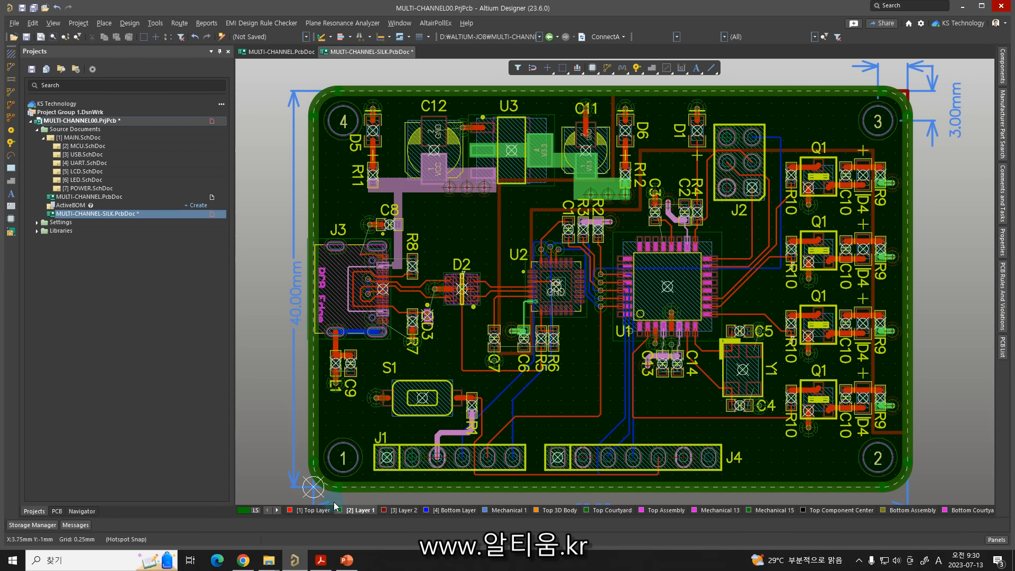
Make the Top Layer the active layer of the MULTI-CHANNEL-SILK board.
{"action": "left_click", "coordinate": [312, 511]}
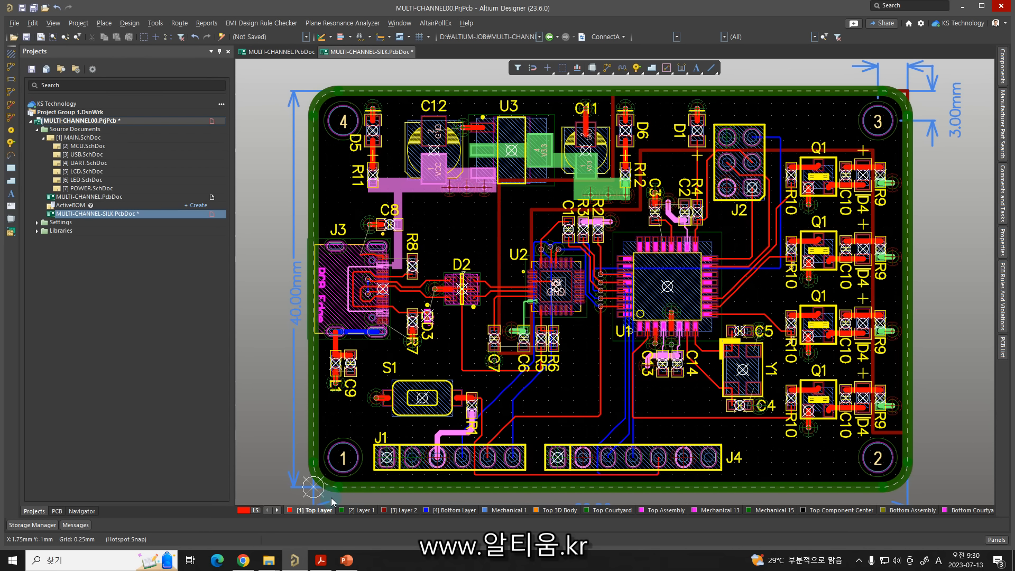
{"action": "left_click", "coordinate": [53, 22]}
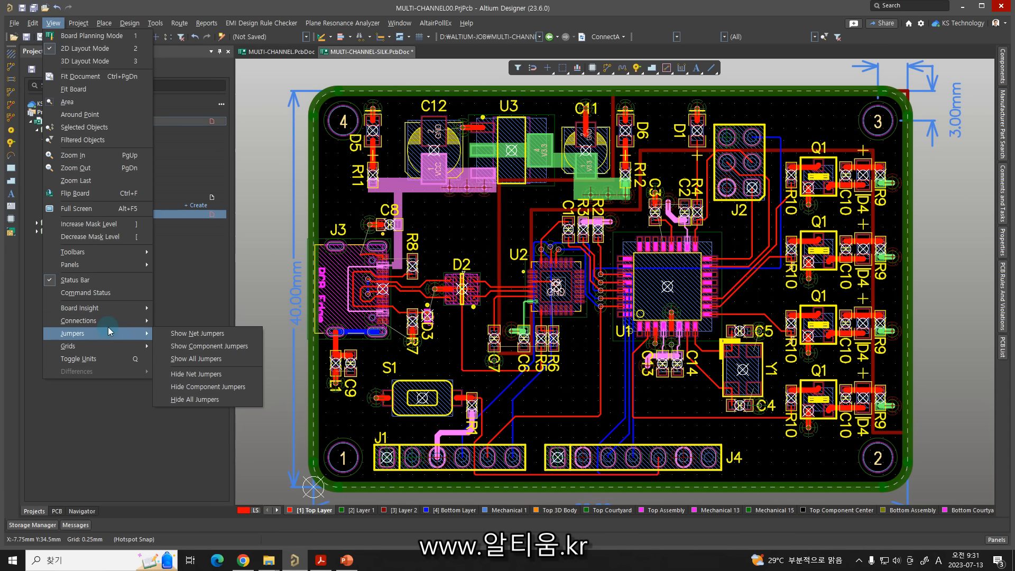
{"action": "mouse_move", "coordinate": [109, 324]}
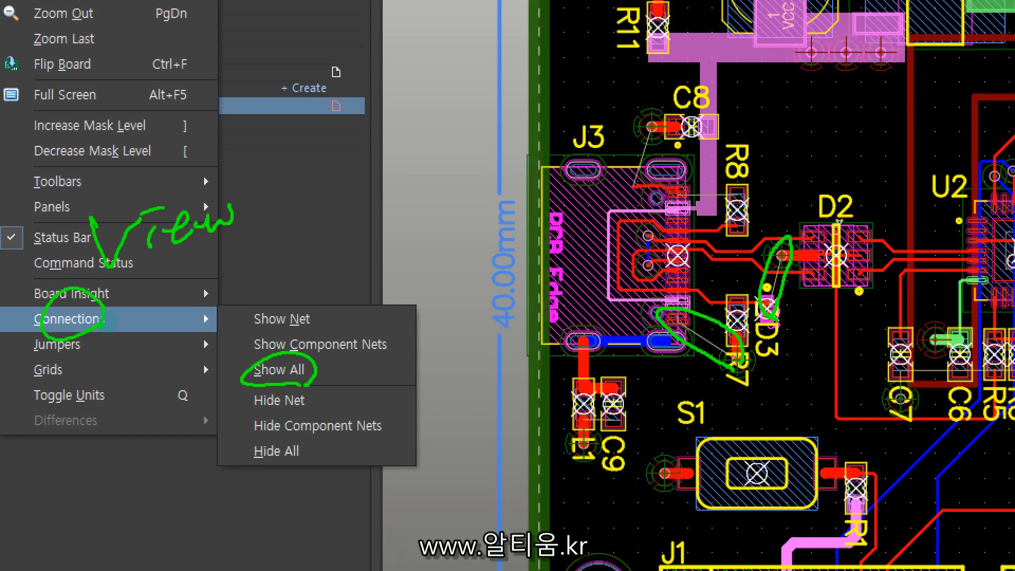
{"action": "key", "text": "Escape"}
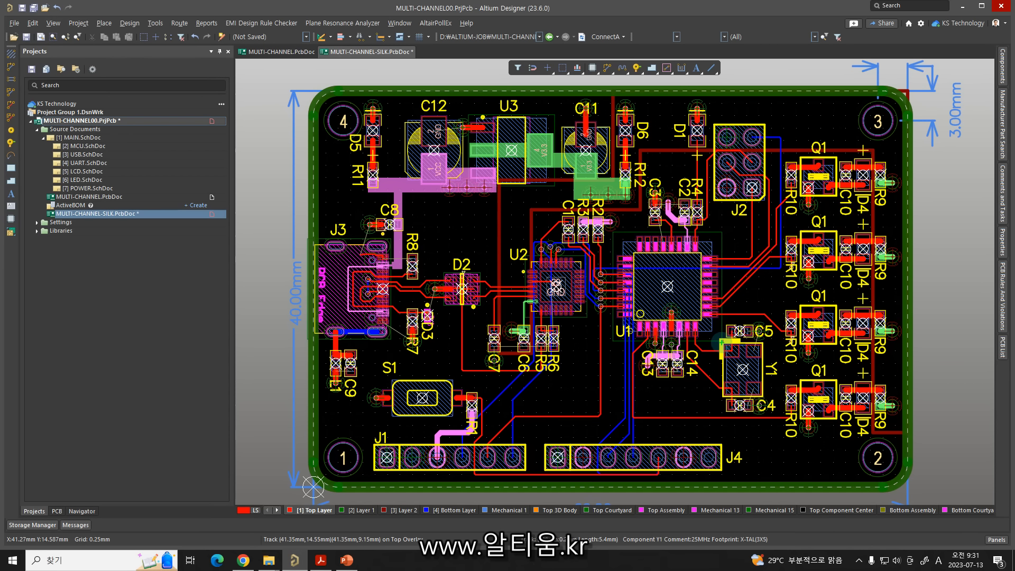
{"action": "mouse_move", "coordinate": [330, 475]}
{"action": "left_mouse_down"}
{"action": "mouse_move", "coordinate": [302, 506]}
{"action": "mouse_move", "coordinate": [344, 517]}
{"action": "left_mouse_up"}
{"action": "mouse_move", "coordinate": [930, 472]}
{"action": "left_mouse_down"}
{"action": "mouse_move", "coordinate": [877, 509]}
{"action": "mouse_move", "coordinate": [921, 511]}
{"action": "left_mouse_up"}
{"action": "mouse_move", "coordinate": [931, 70]}
{"action": "left_mouse_down"}
{"action": "mouse_move", "coordinate": [884, 103]}
{"action": "mouse_move", "coordinate": [940, 70]}
{"action": "left_mouse_up"}
{"action": "mouse_move", "coordinate": [299, 79]}
{"action": "left_mouse_down"}
{"action": "mouse_move", "coordinate": [327, 111]}
{"action": "mouse_move", "coordinate": [312, 117]}
{"action": "left_mouse_up"}
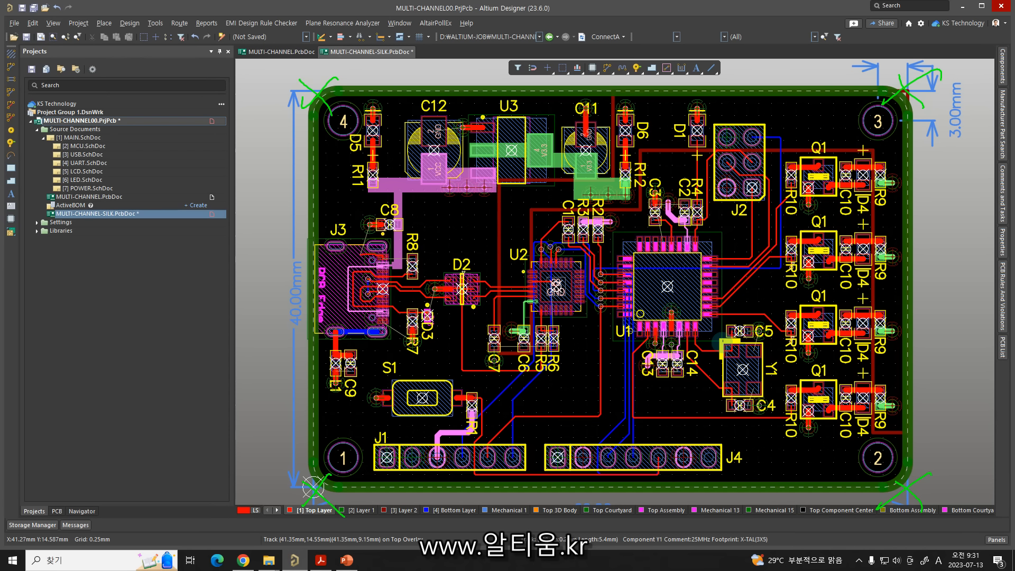
{"action": "key", "text": "Escape"}
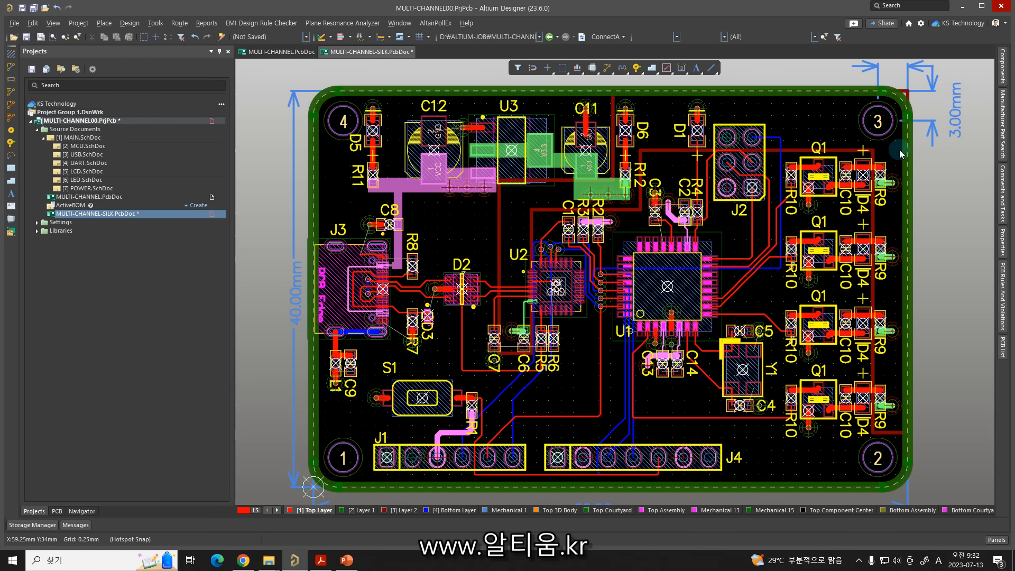
Open the Polygon Pour Manager and create a new polygon from the board outline.
{"action": "left_click", "coordinate": [154, 23]}
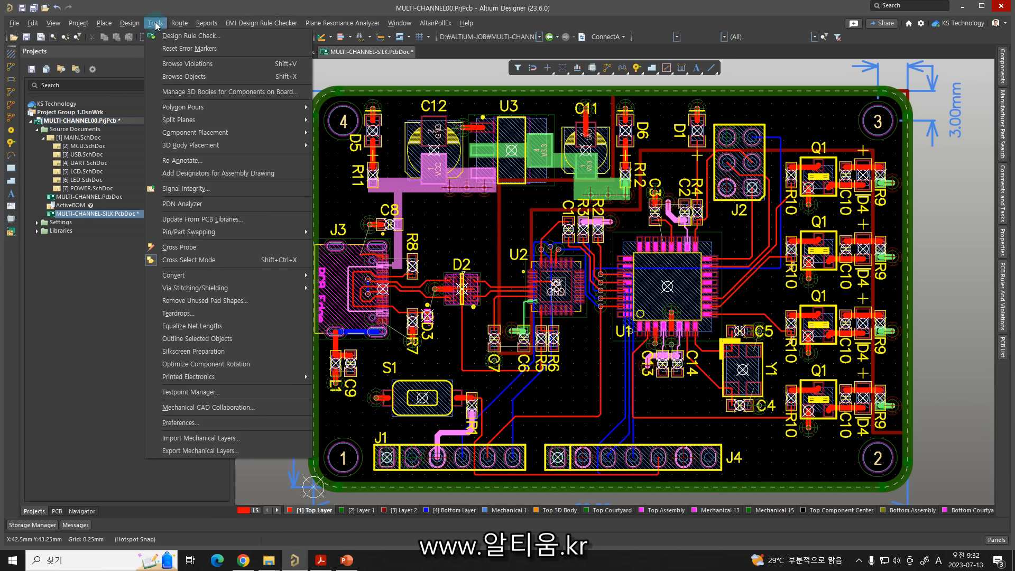
{"action": "mouse_move", "coordinate": [185, 106]}
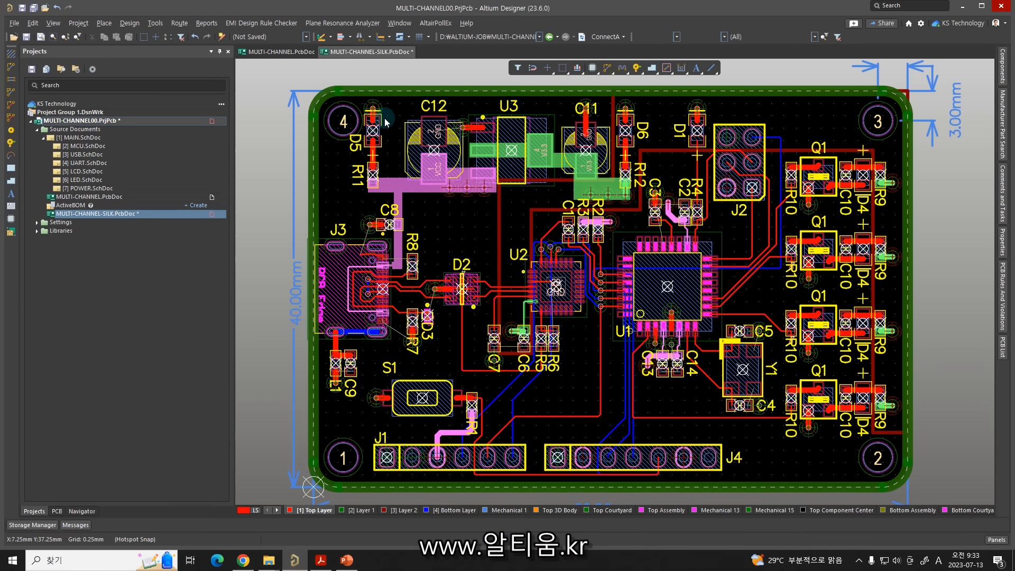
{"action": "key", "text": "t"}
{"action": "key", "text": "g"}
{"action": "key", "text": "m"}
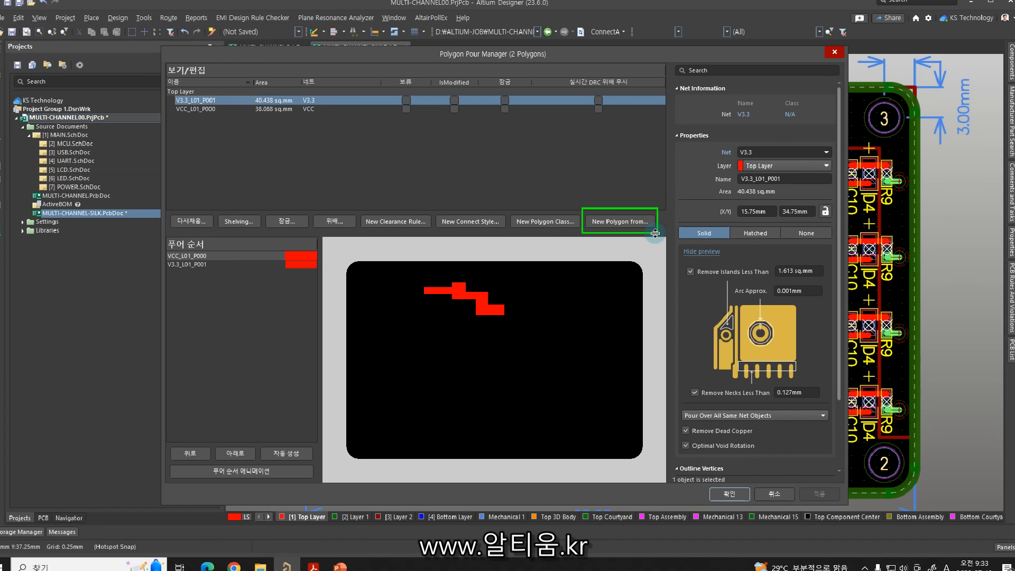
{"action": "left_click", "coordinate": [665, 222]}
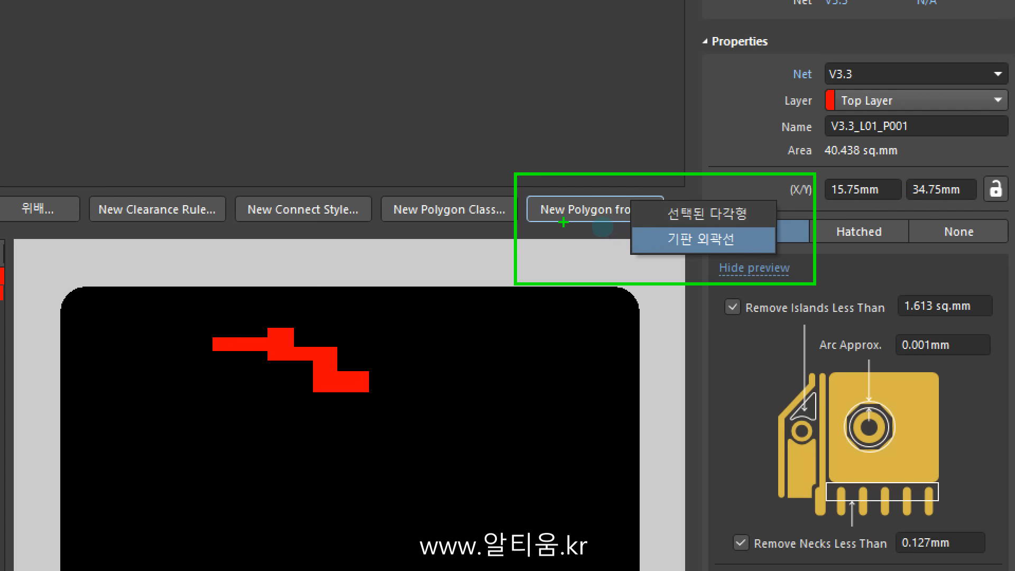
{"action": "left_click", "coordinate": [651, 241]}
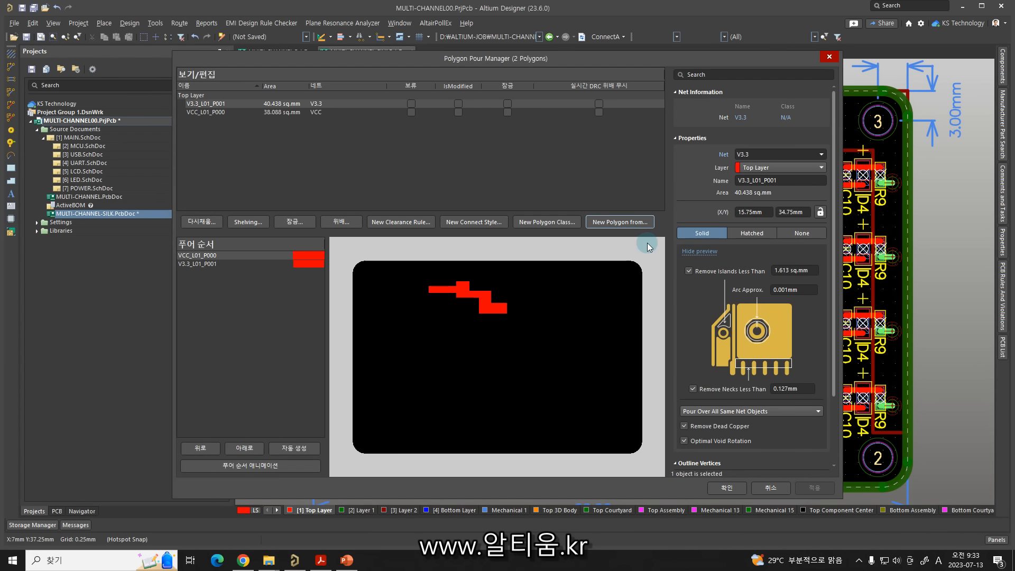
{"action": "left_click", "coordinate": [629, 213]}
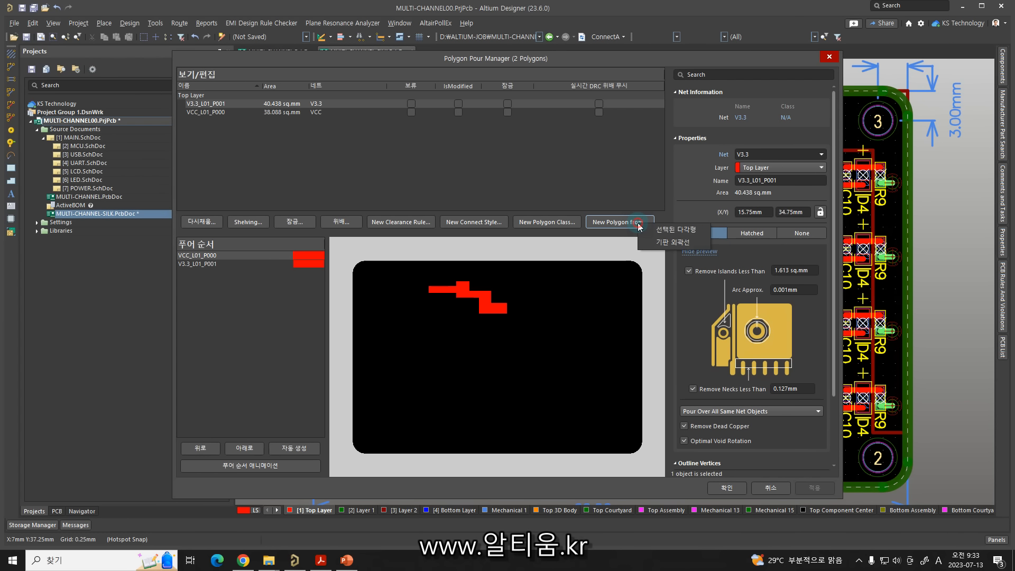
{"action": "left_click", "coordinate": [665, 243]}
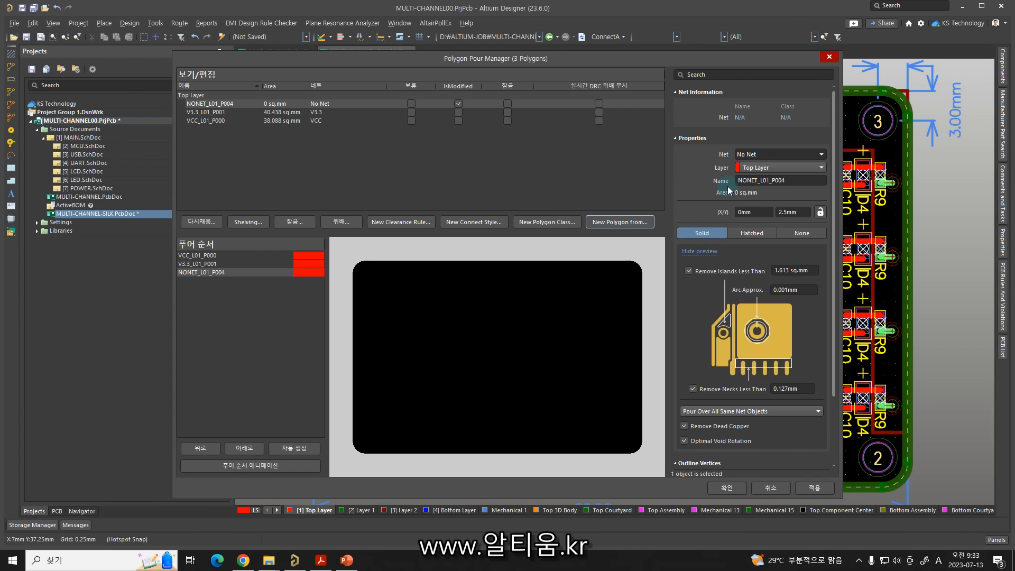
Assign the new Top Layer polygon to the GND net and apply the change to pour its copper.
{"action": "left_click", "coordinate": [820, 155]}
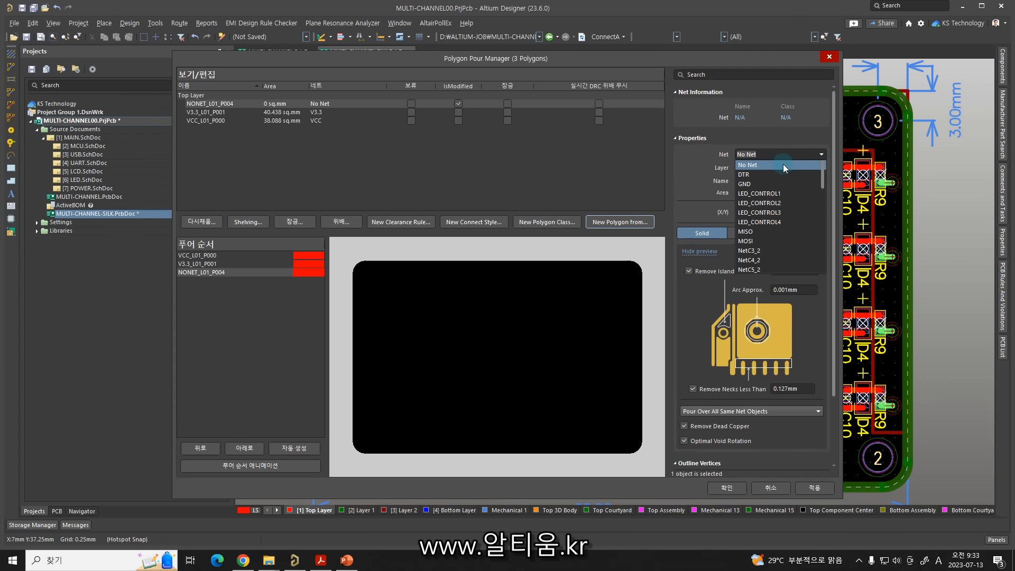
{"action": "left_click", "coordinate": [756, 183]}
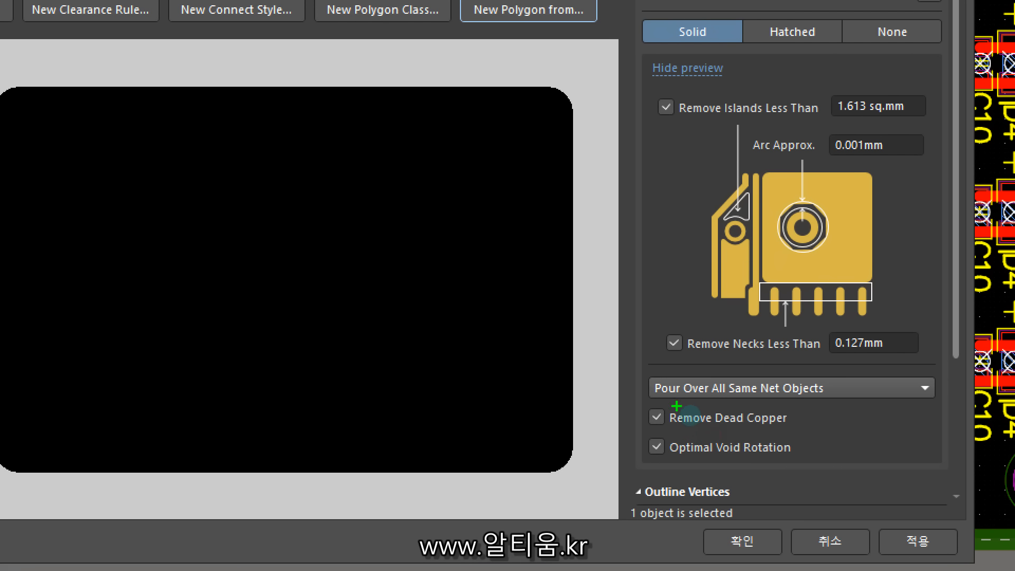
{"action": "left_click_drag", "start_coordinate": [648, 369], "coordinate": [872, 465]}
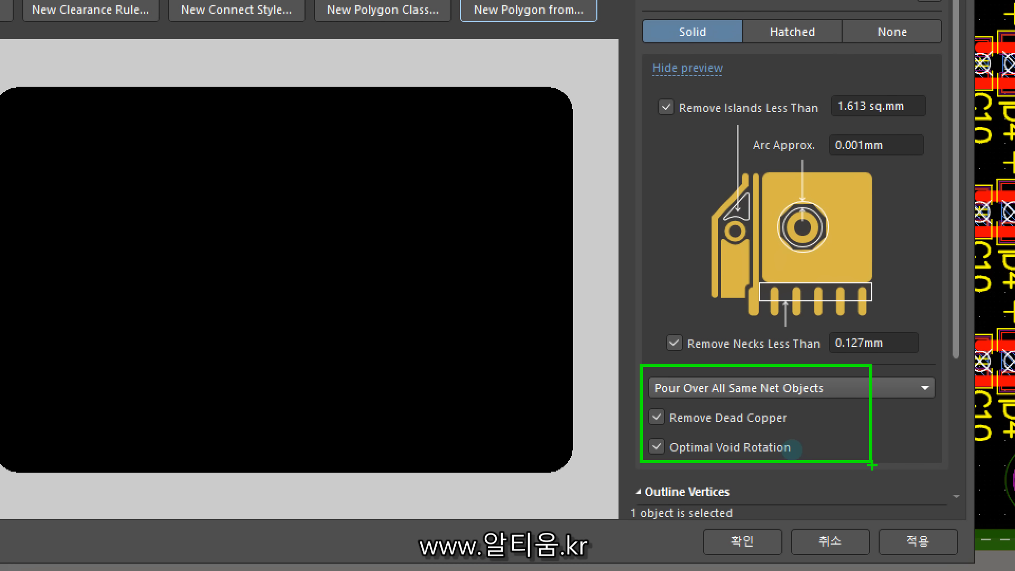
{"action": "left_click_drag", "start_coordinate": [837, 380], "coordinate": [861, 374]}
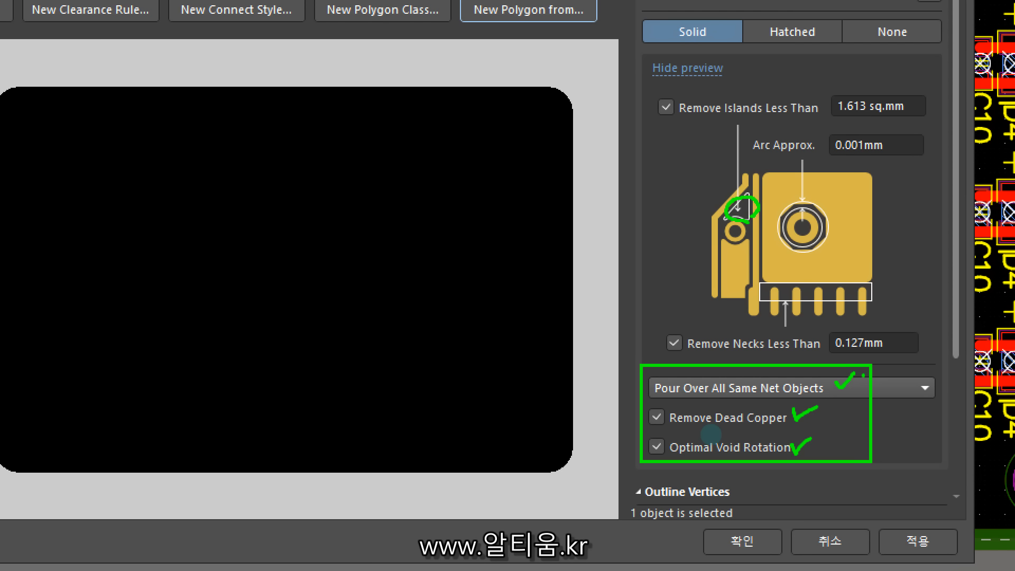
{"action": "left_click_drag", "start_coordinate": [910, 516], "coordinate": [951, 498]}
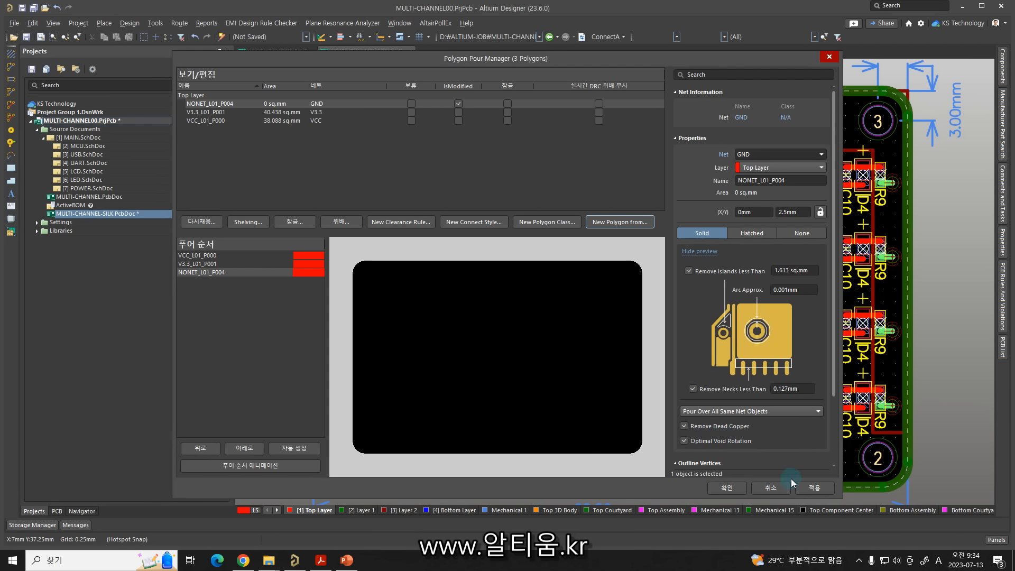
{"action": "left_click", "coordinate": [920, 546]}
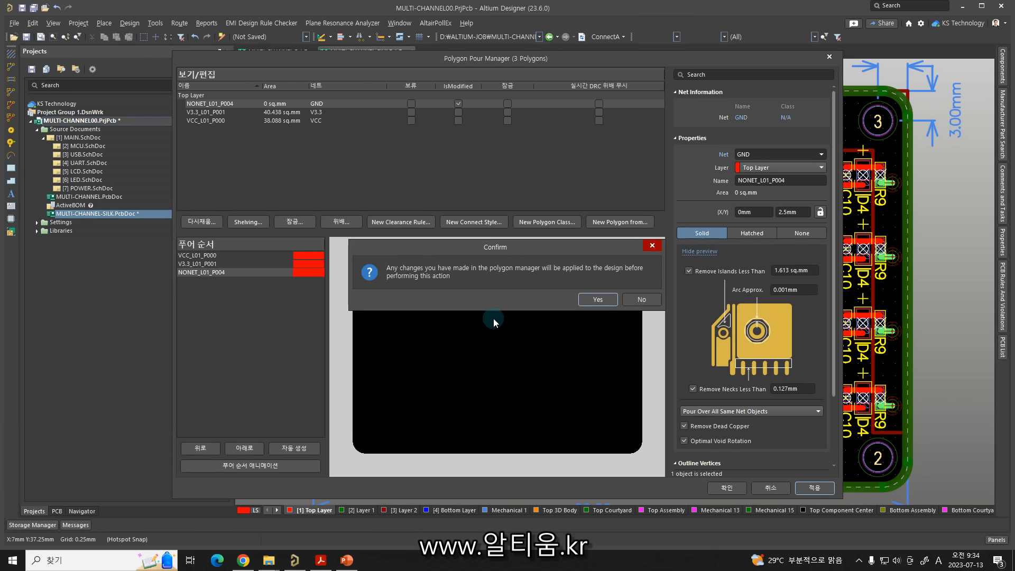
{"action": "left_click", "coordinate": [596, 300]}
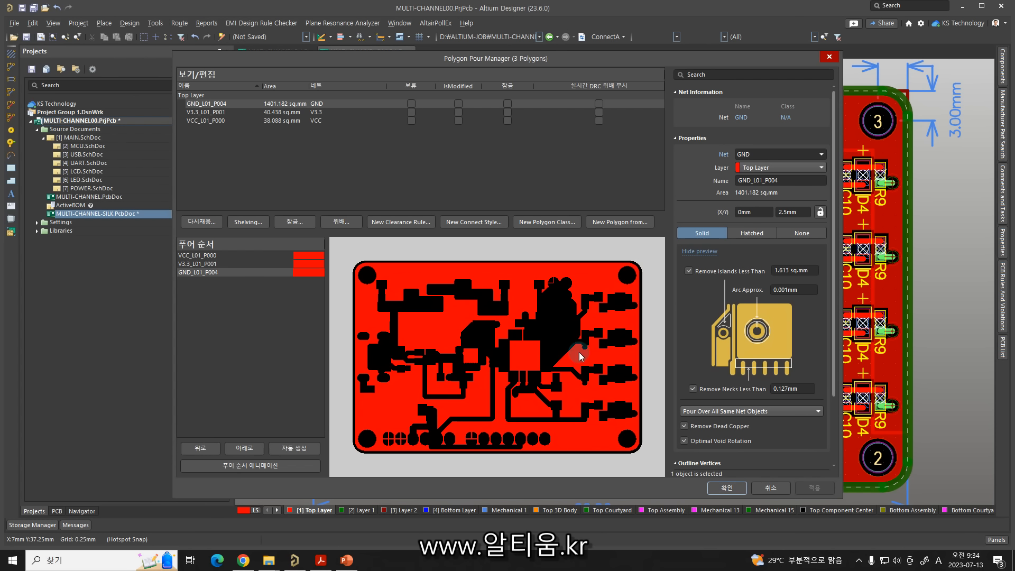
Create a second polygon from the board outline in the Polygon Pour Manager.
{"action": "left_click", "coordinate": [610, 222]}
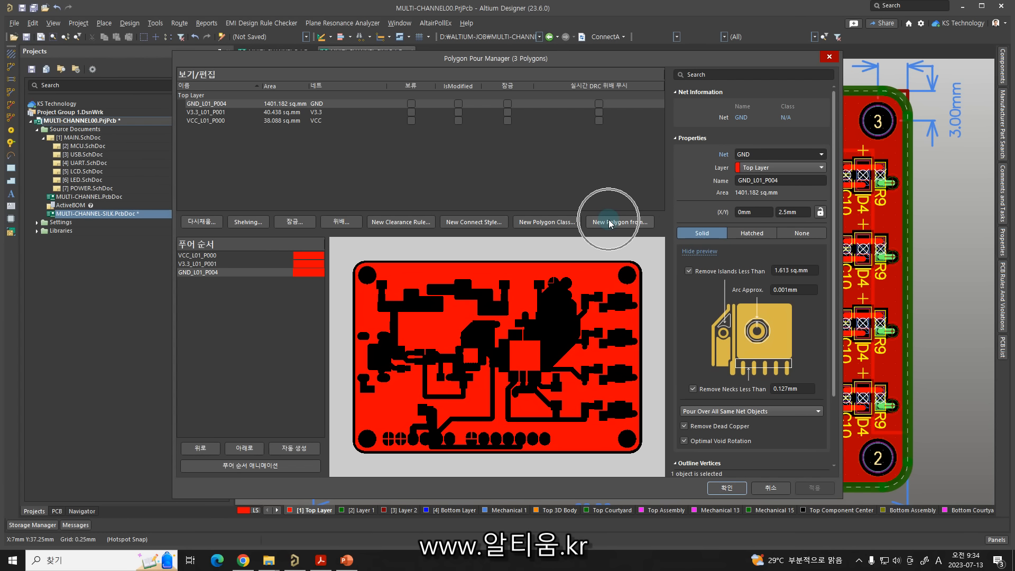
{"action": "left_click", "coordinate": [609, 223]}
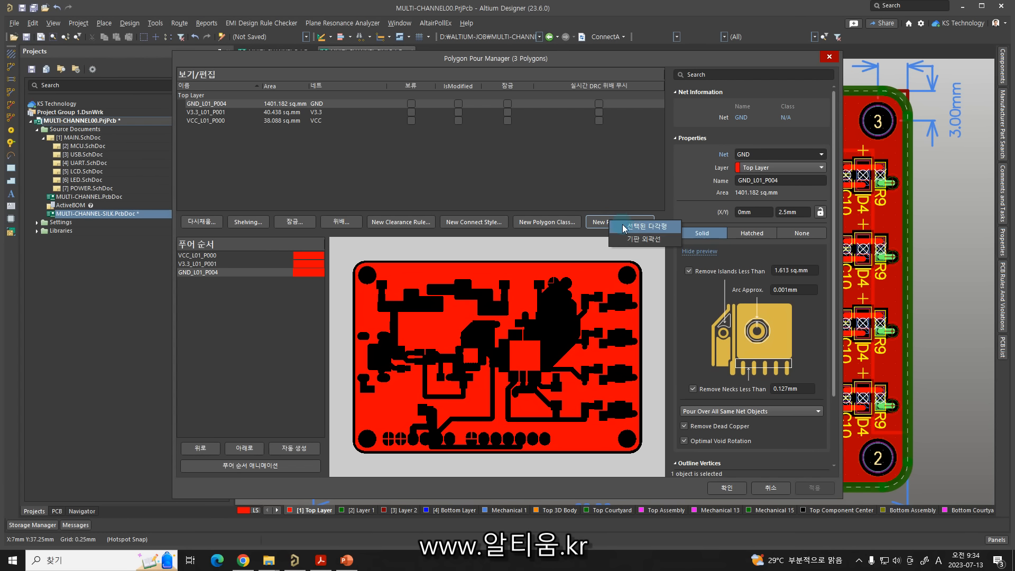
{"action": "left_click", "coordinate": [629, 238]}
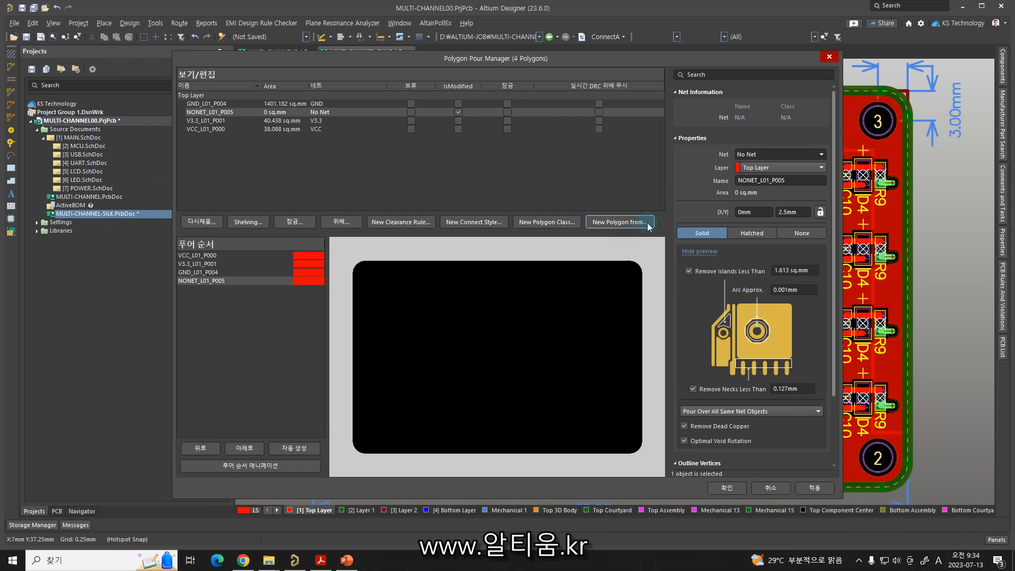
Assign the second polygon to the GND net on the Bottom Layer, apply the change, and close the Polygon Pour Manager.
{"action": "left_click", "coordinate": [753, 153]}
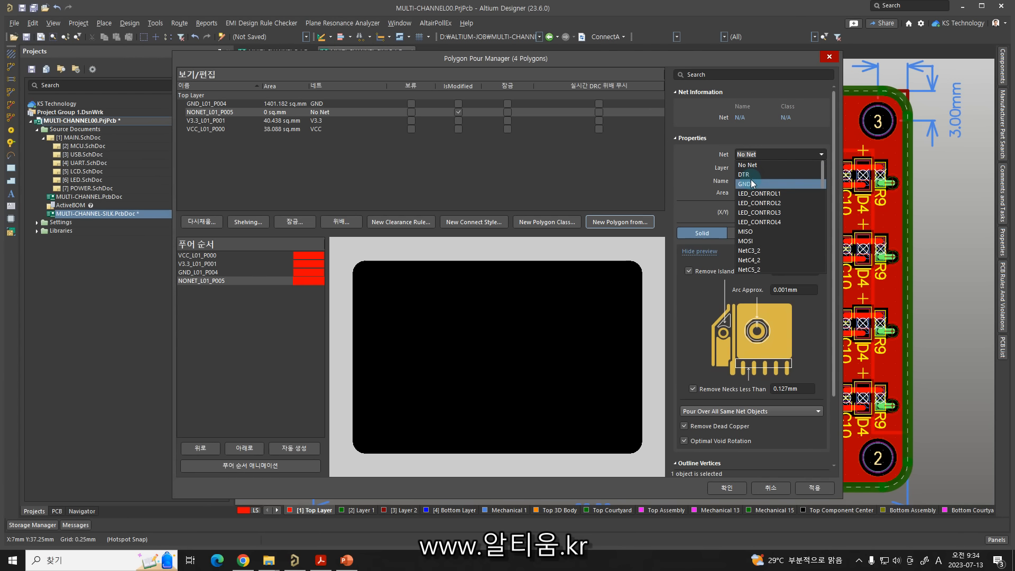
{"action": "left_click", "coordinate": [750, 183]}
{"action": "left_click", "coordinate": [753, 168]}
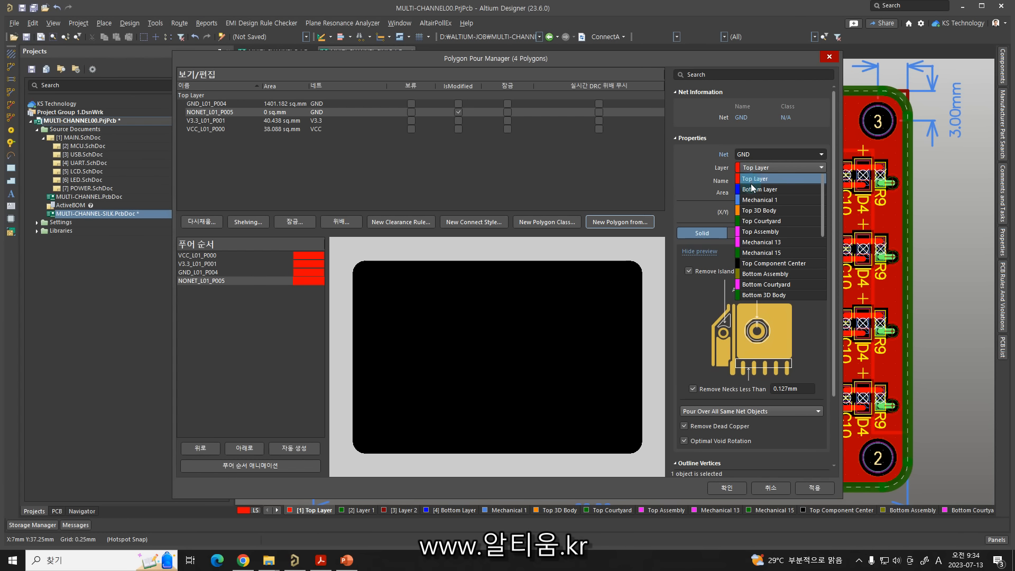
{"action": "left_click", "coordinate": [753, 190]}
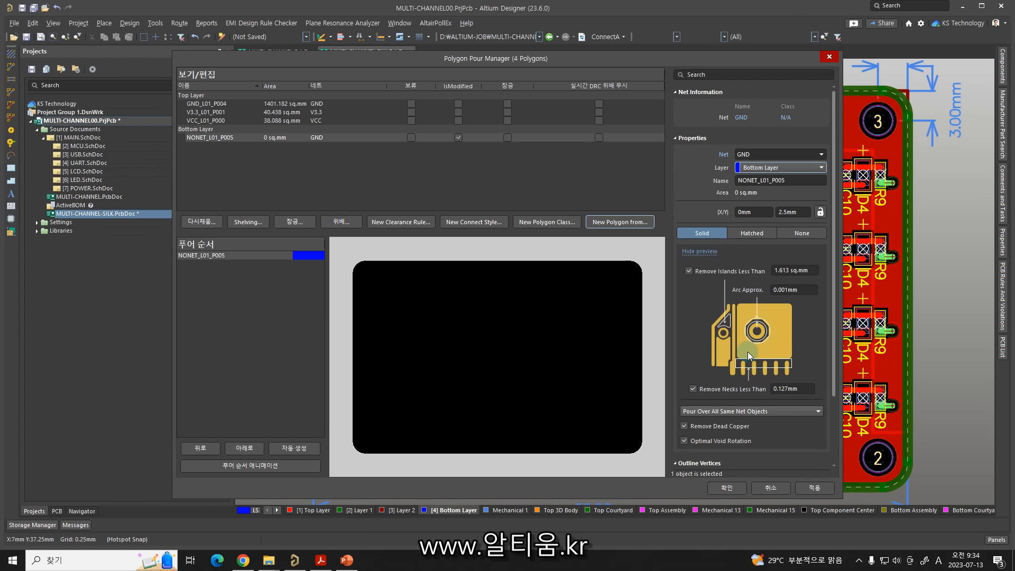
{"action": "left_click", "coordinate": [814, 487]}
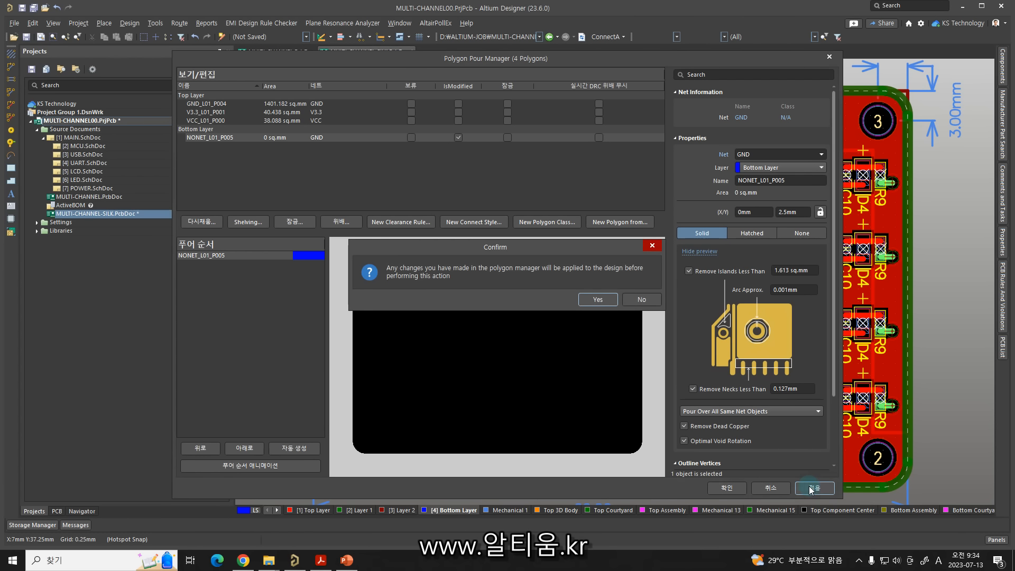
{"action": "left_click", "coordinate": [598, 299]}
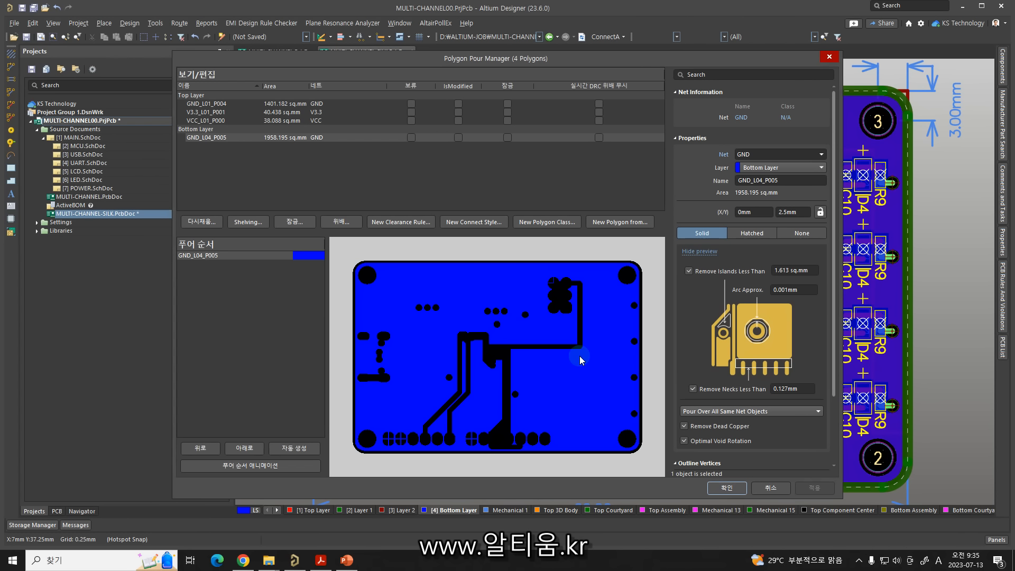
{"action": "left_click", "coordinate": [712, 487]}
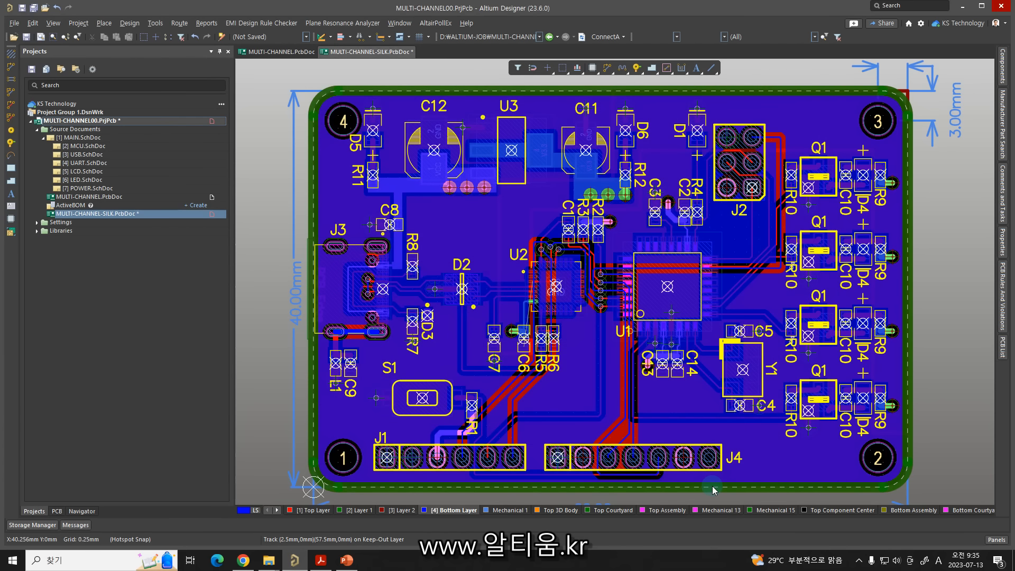
Cycle through the signal layers to examine the poured copper across the board.
{"action": "right_click_drag", "start_coordinate": [563, 379], "coordinate": [573, 388]}
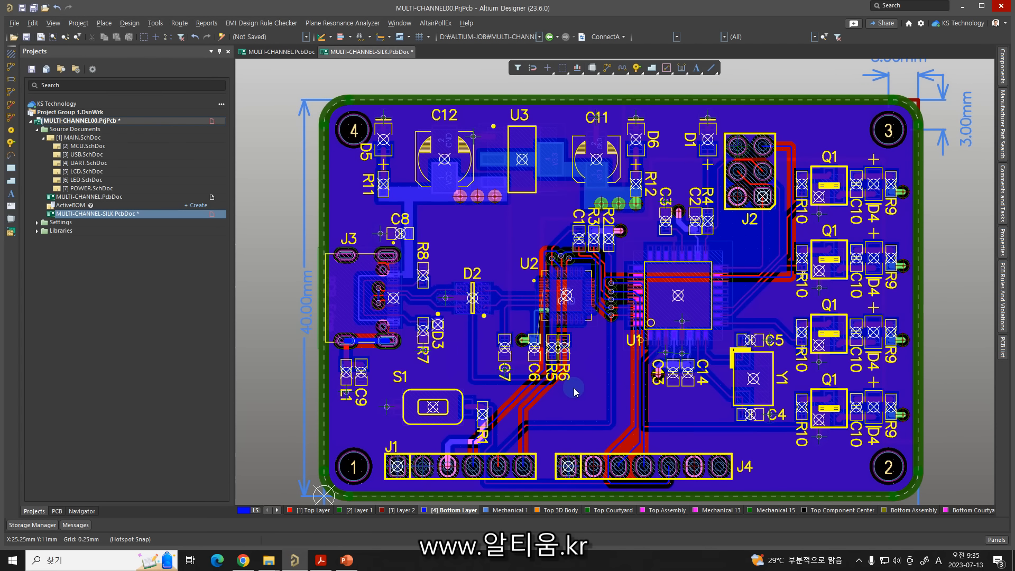
{"action": "key", "text": "KP_Multiply"}
{"action": "key", "text": "KP_Multiply"}
{"action": "key", "text": "KP_Multiply"}
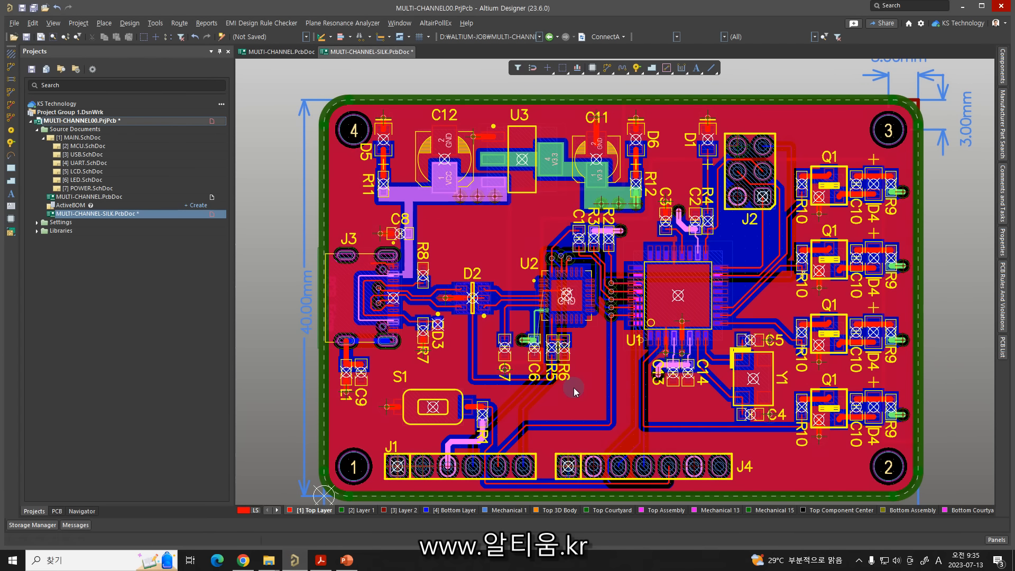
{"action": "key", "text": "KP_Multiply"}
{"action": "key", "text": "KP_Multiply"}
{"action": "key", "text": "KP_Multiply"}
{"action": "key", "text": "KP_Multiply"}
{"action": "key", "text": "KP_Multiply"}
{"action": "key", "text": "KP_Multiply"}
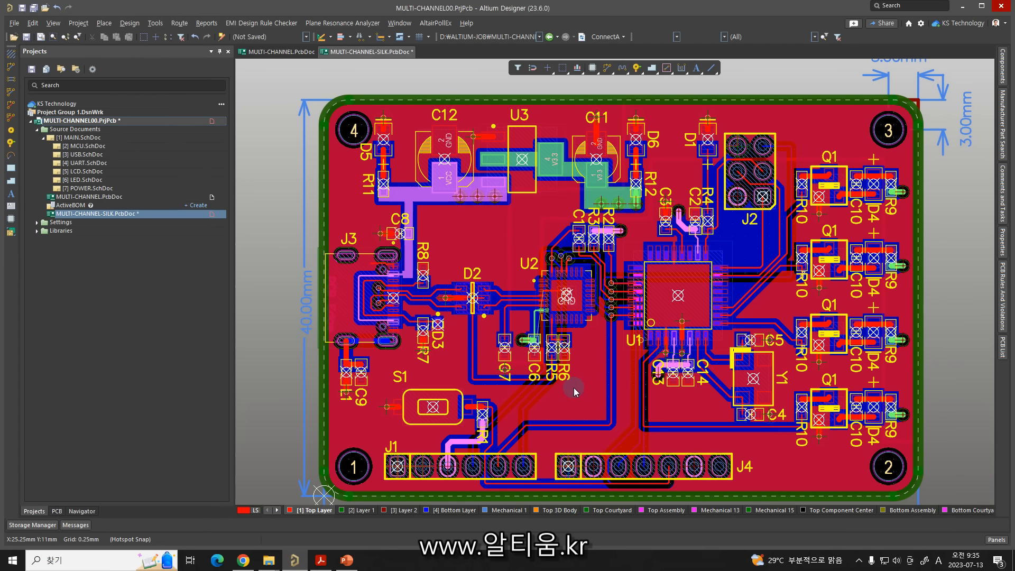
Turn on single-layer display, compare the Top and Bottom Layer copper, and inspect the Top Layer area around U2.
{"action": "key", "text": "shift+s"}
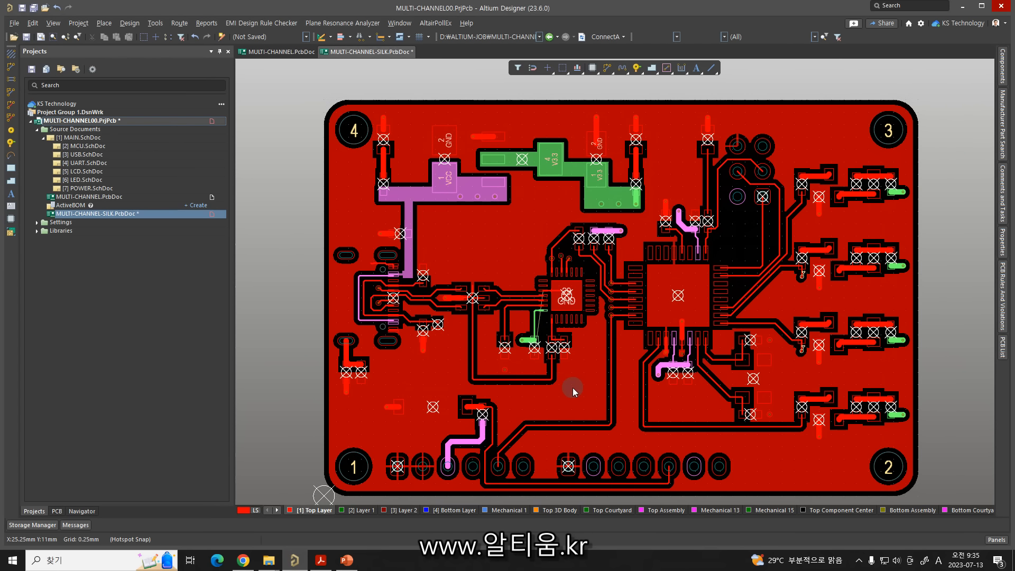
{"action": "key", "text": "KP_Multiply"}
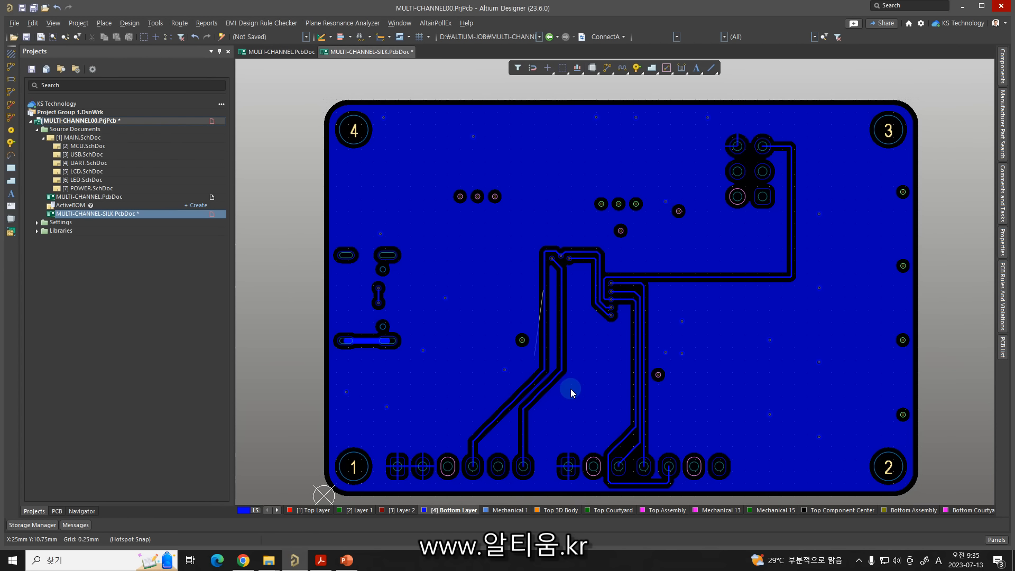
{"action": "key", "text": "KP_Multiply"}
{"action": "scroll", "coordinate": [568, 386], "scroll_direction": "up", "scroll_amount": 4, "text": "ctrl"}
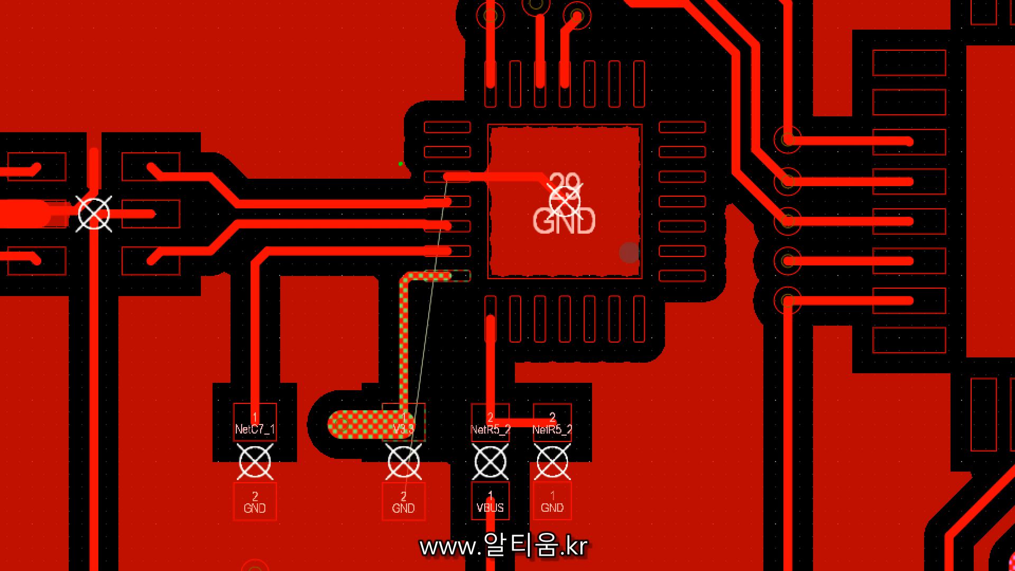
{"action": "mouse_move", "coordinate": [424, 139]}
{"action": "left_mouse_down"}
{"action": "mouse_move", "coordinate": [424, 186]}
{"action": "mouse_move", "coordinate": [407, 162]}
{"action": "mouse_move", "coordinate": [404, 194]}
{"action": "left_mouse_up"}
{"action": "left_click_drag", "start_coordinate": [408, 190], "coordinate": [399, 211]}
{"action": "left_click_drag", "start_coordinate": [412, 205], "coordinate": [410, 209]}
{"action": "mouse_move", "coordinate": [422, 192]}
{"action": "left_mouse_down"}
{"action": "mouse_move", "coordinate": [417, 203]}
{"action": "mouse_move", "coordinate": [428, 204]}
{"action": "left_mouse_up"}
{"action": "left_click_drag", "start_coordinate": [428, 194], "coordinate": [423, 212]}
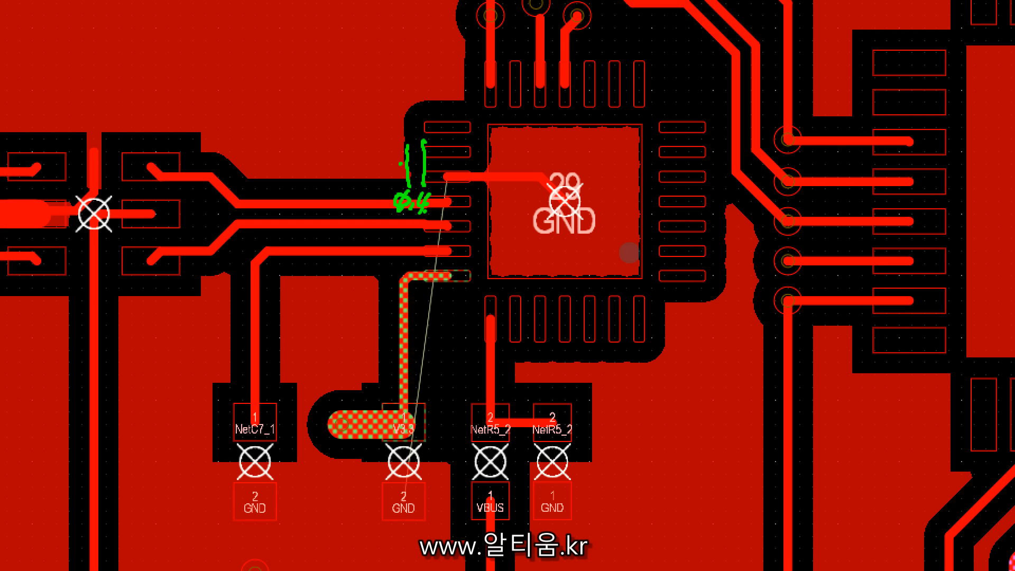
{"action": "left_click_drag", "start_coordinate": [449, 176], "coordinate": [316, 179]}
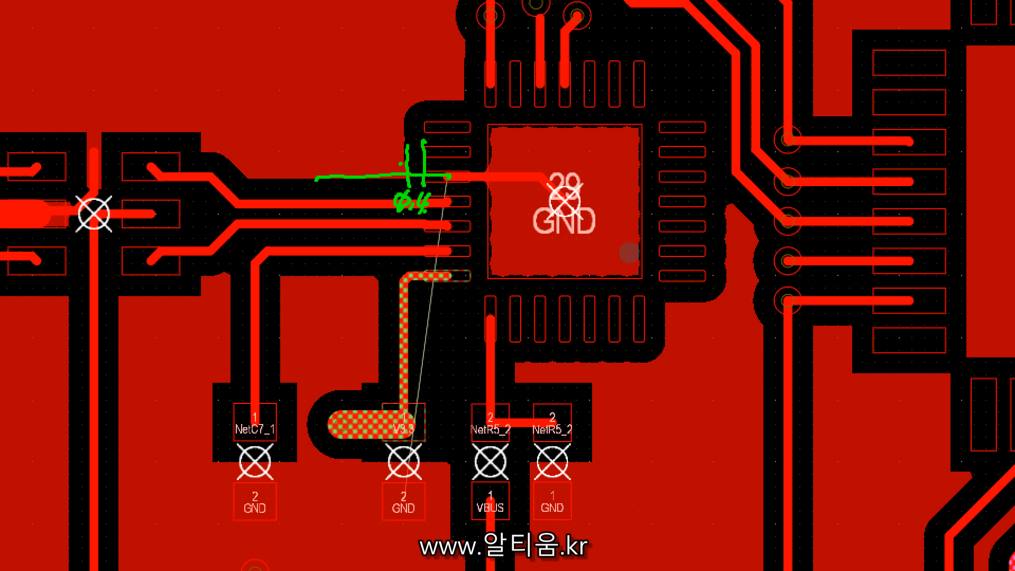
{"action": "left_click_drag", "start_coordinate": [452, 171], "coordinate": [277, 173]}
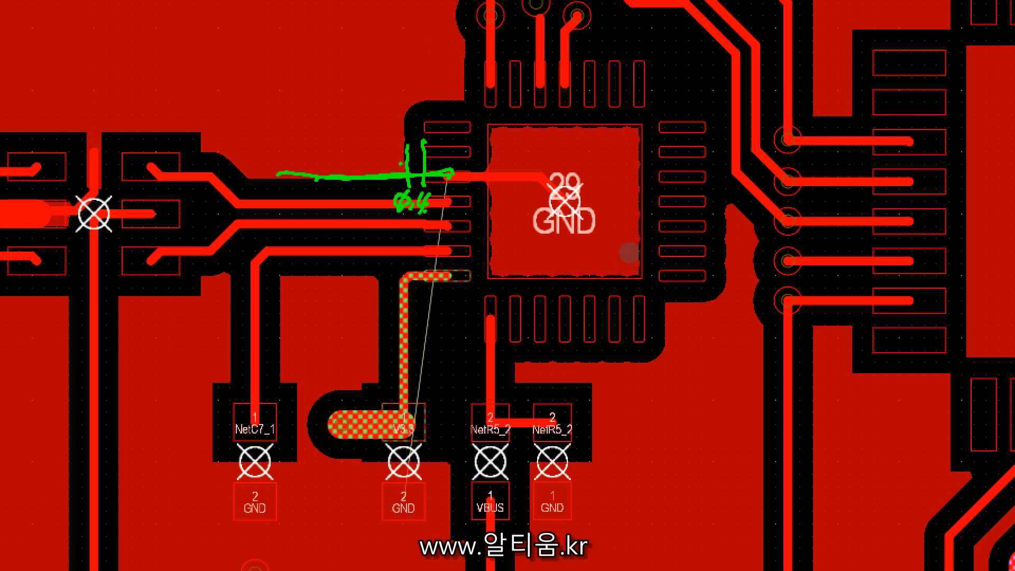
{"action": "key", "text": "Escape"}
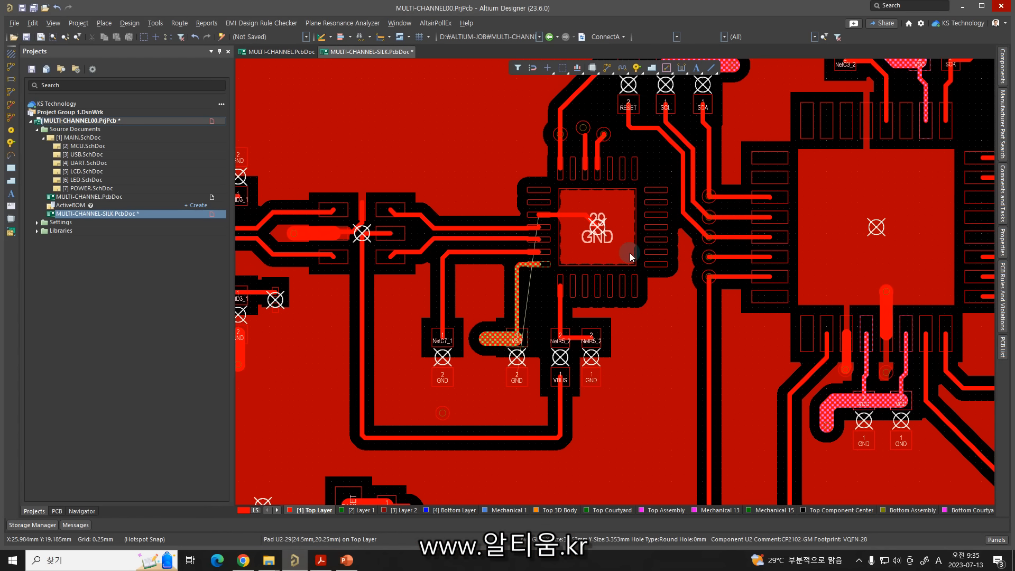
Route a Top Layer track from U2's left-side pad tied to GND pad 29 into the copper beside the USB_D_P pad.
{"action": "key", "text": "ctrl+m"}
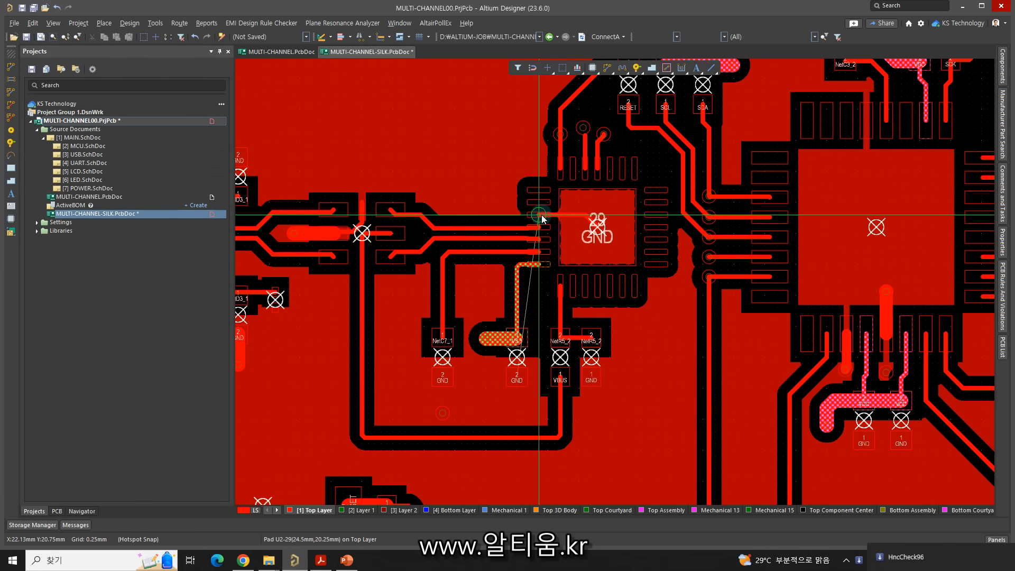
{"action": "left_click", "coordinate": [539, 214]}
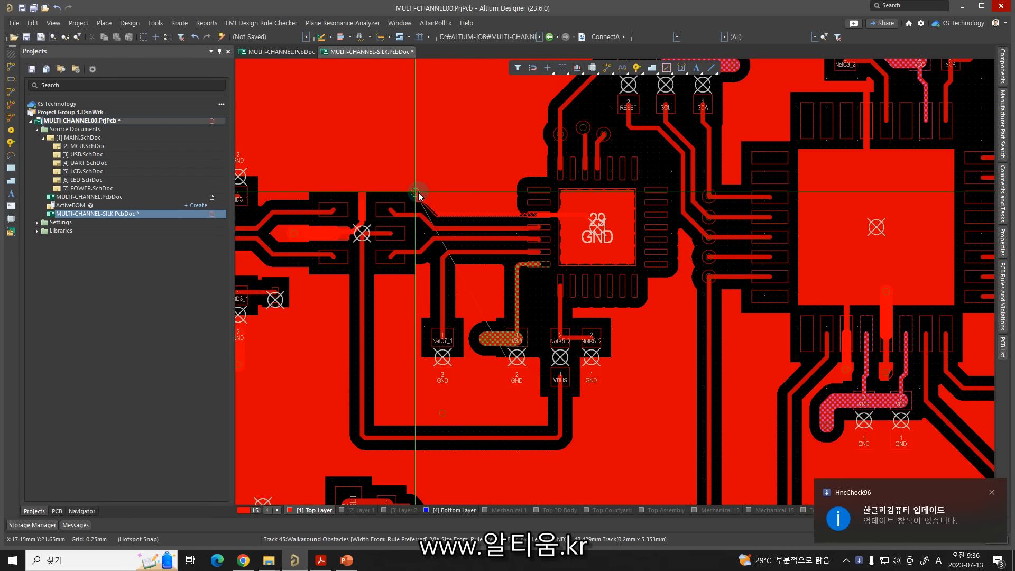
{"action": "left_click", "coordinate": [418, 196]}
{"action": "right_click", "coordinate": [418, 195]}
{"action": "right_click", "coordinate": [449, 246]}
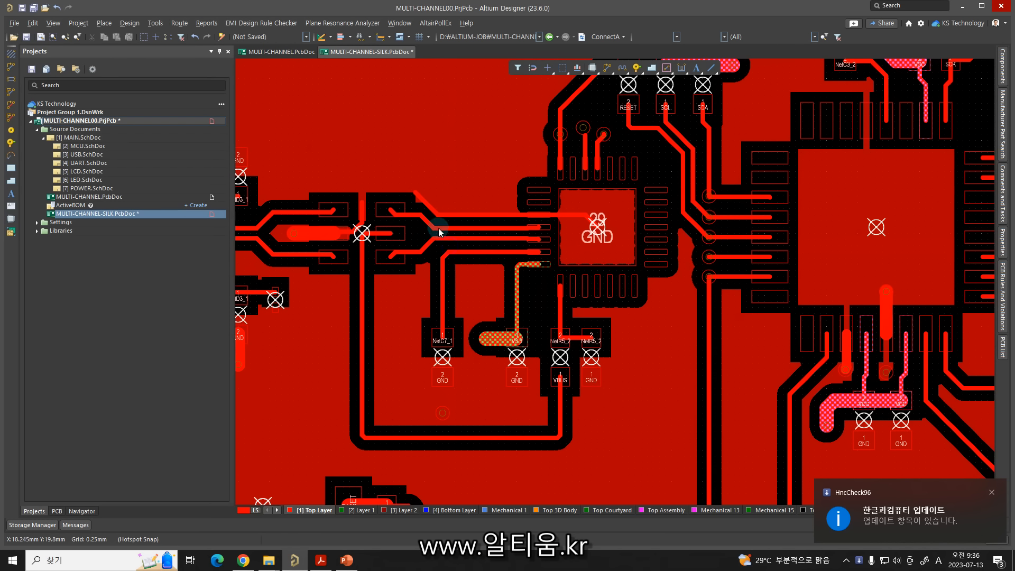
{"action": "scroll", "coordinate": [439, 228], "scroll_direction": "up", "scroll_amount": 3, "text": "ctrl"}
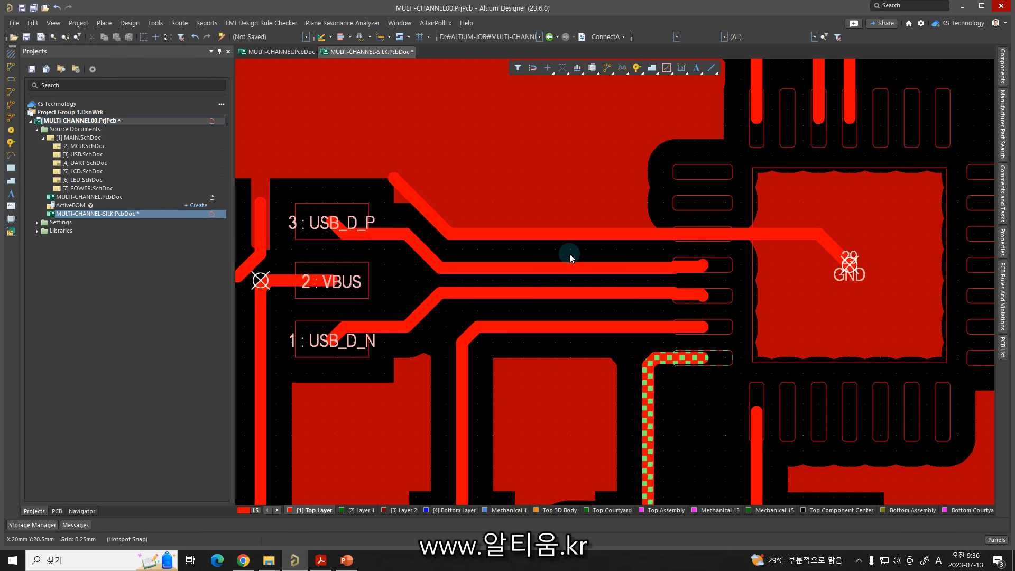
{"action": "scroll", "coordinate": [571, 259], "scroll_direction": "down", "scroll_amount": 3, "text": "ctrl"}
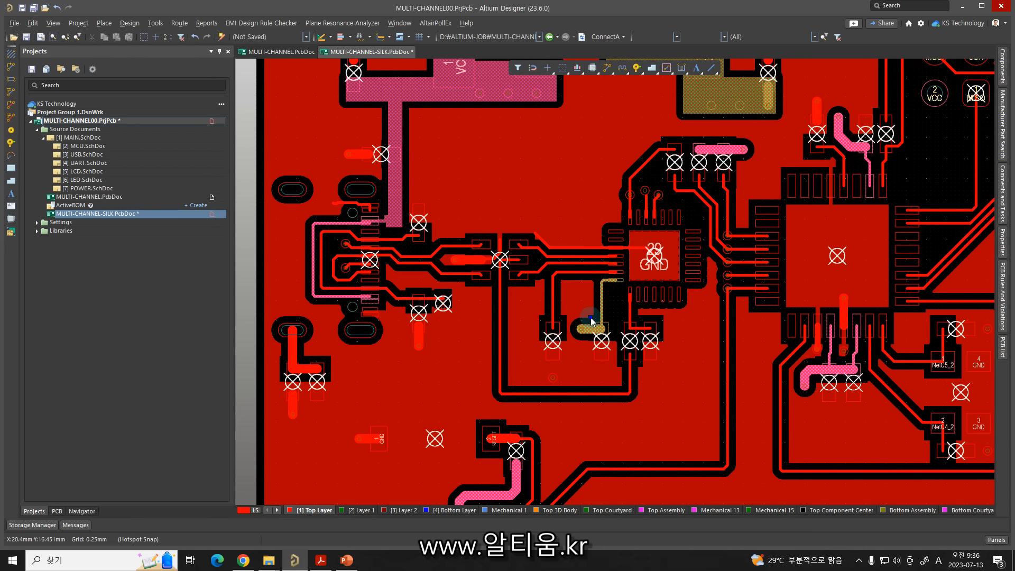
{"action": "right_click_drag", "start_coordinate": [587, 319], "coordinate": [544, 307]}
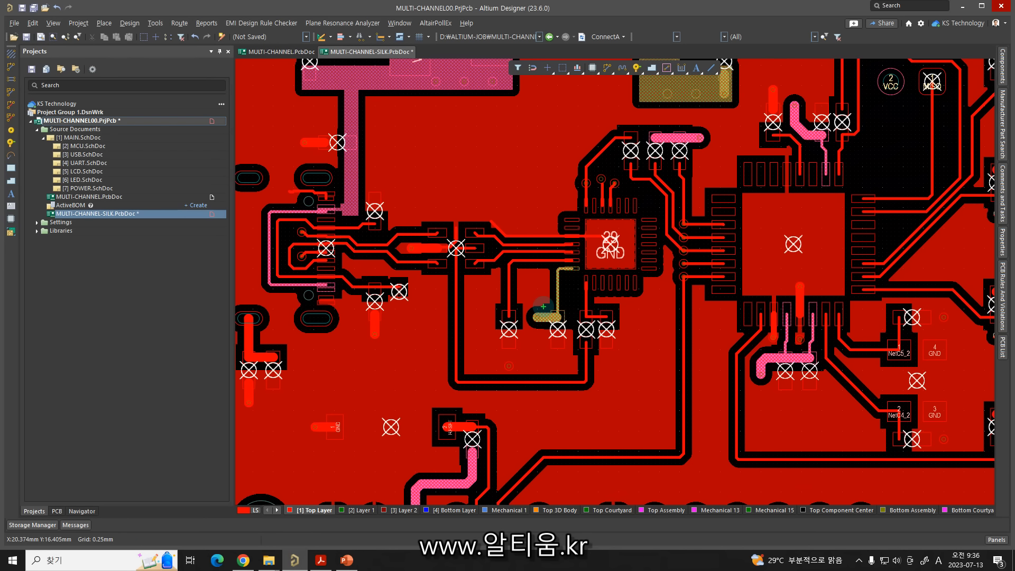
{"action": "mouse_move", "coordinate": [482, 156]}
{"action": "left_mouse_down"}
{"action": "mouse_move", "coordinate": [481, 182]}
{"action": "mouse_move", "coordinate": [482, 154]}
{"action": "mouse_move", "coordinate": [497, 177]}
{"action": "mouse_move", "coordinate": [533, 190]}
{"action": "mouse_move", "coordinate": [577, 180]}
{"action": "mouse_move", "coordinate": [571, 191]}
{"action": "mouse_move", "coordinate": [606, 172]}
{"action": "left_mouse_up"}
{"action": "left_click", "coordinate": [556, 179]}
{"action": "left_click", "coordinate": [556, 187]}
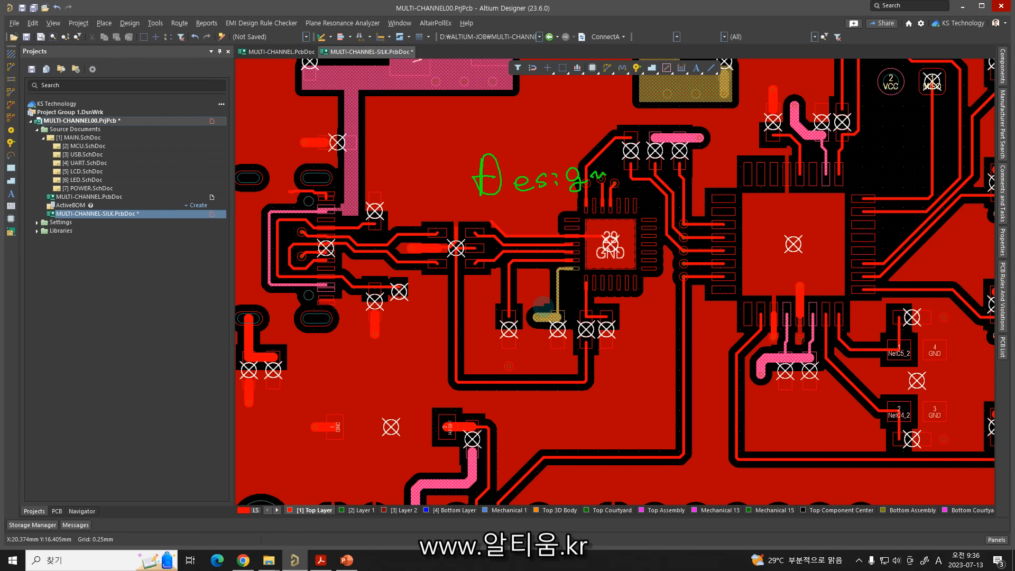
{"action": "left_click_drag", "start_coordinate": [526, 217], "coordinate": [526, 254]}
{"action": "mouse_move", "coordinate": [528, 220]}
{"action": "left_mouse_down"}
{"action": "mouse_move", "coordinate": [543, 244]}
{"action": "mouse_move", "coordinate": [573, 246]}
{"action": "left_mouse_up"}
{"action": "left_click_drag", "start_coordinate": [578, 208], "coordinate": [576, 242]}
{"action": "left_click_drag", "start_coordinate": [579, 239], "coordinate": [606, 239]}
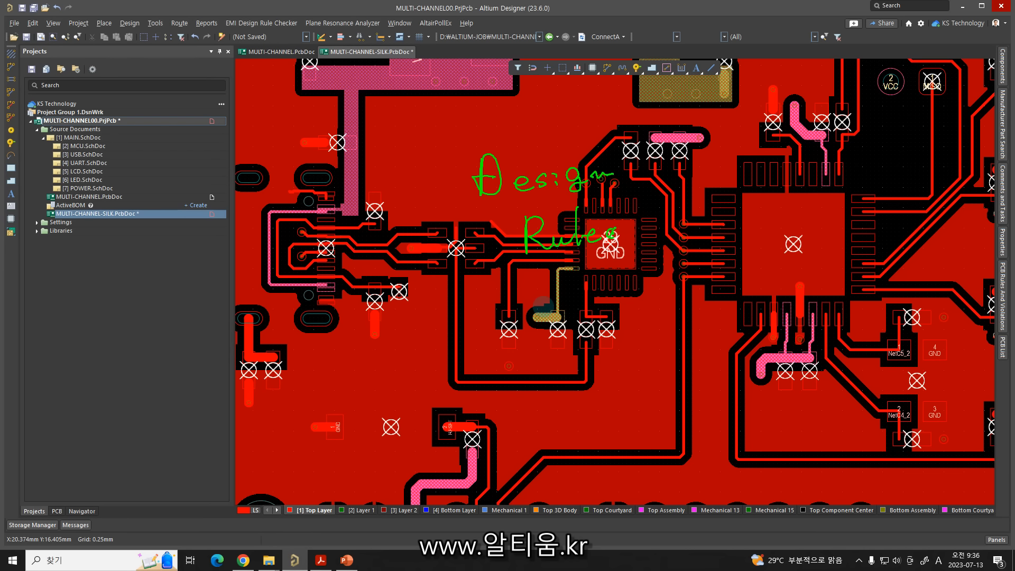
{"action": "mouse_move", "coordinate": [578, 275]}
{"action": "left_mouse_down"}
{"action": "mouse_move", "coordinate": [578, 309]}
{"action": "mouse_move", "coordinate": [589, 300]}
{"action": "left_mouse_up"}
{"action": "left_click_drag", "start_coordinate": [592, 290], "coordinate": [621, 296]}
{"action": "left_click_drag", "start_coordinate": [633, 277], "coordinate": [629, 290]}
{"action": "left_click_drag", "start_coordinate": [643, 252], "coordinate": [641, 285]}
{"action": "left_click_drag", "start_coordinate": [657, 270], "coordinate": [662, 280]}
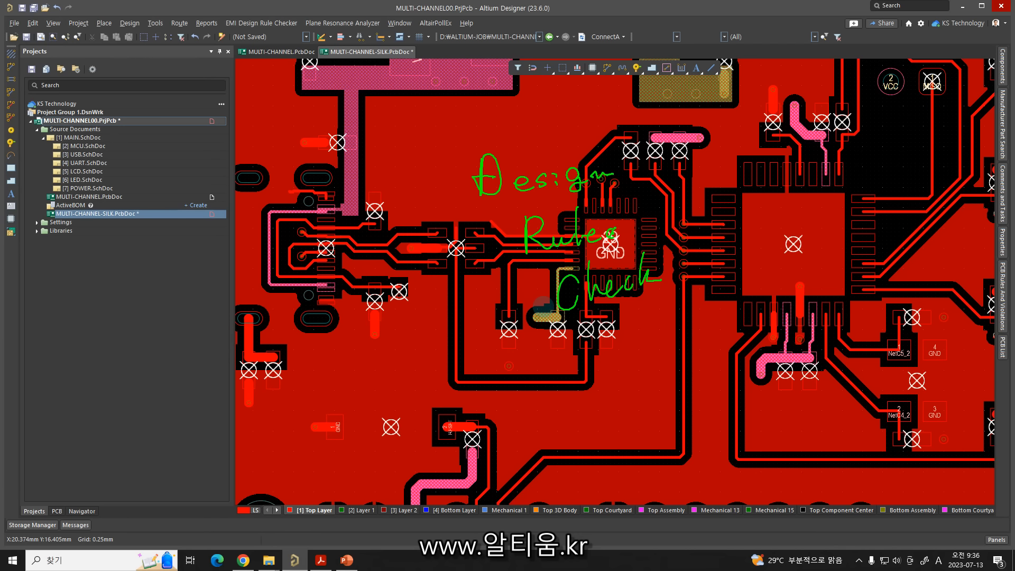
{"action": "mouse_move", "coordinate": [654, 339]}
{"action": "left_mouse_down"}
{"action": "mouse_move", "coordinate": [761, 319]}
{"action": "mouse_move", "coordinate": [757, 329]}
{"action": "left_mouse_up"}
{"action": "left_click", "coordinate": [757, 334]}
{"action": "key", "text": "Escape"}
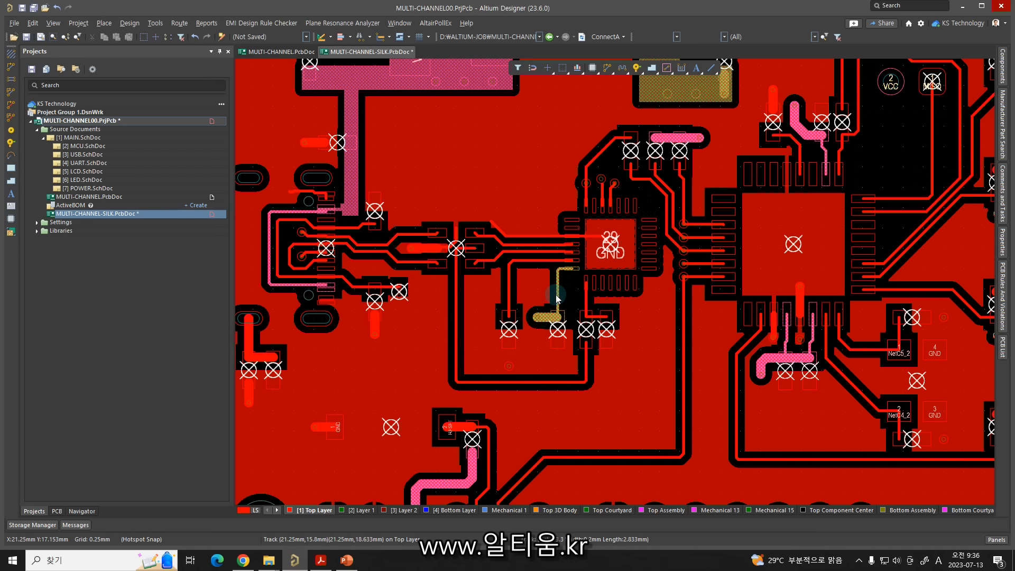
{"action": "scroll", "coordinate": [597, 282], "scroll_direction": "down", "scroll_amount": 3, "text": "ctrl"}
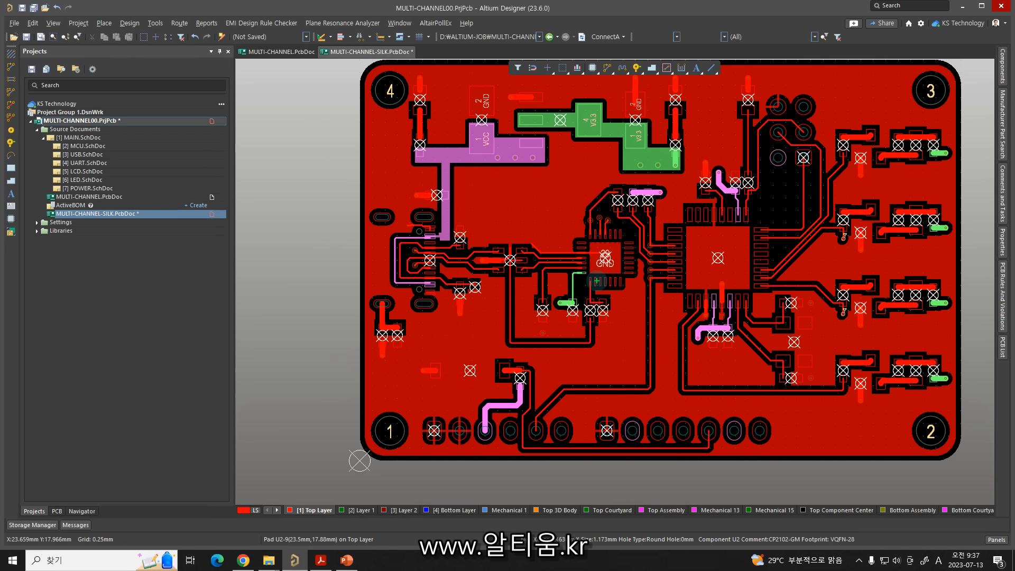
{"action": "left_click_drag", "start_coordinate": [485, 222], "coordinate": [571, 184]}
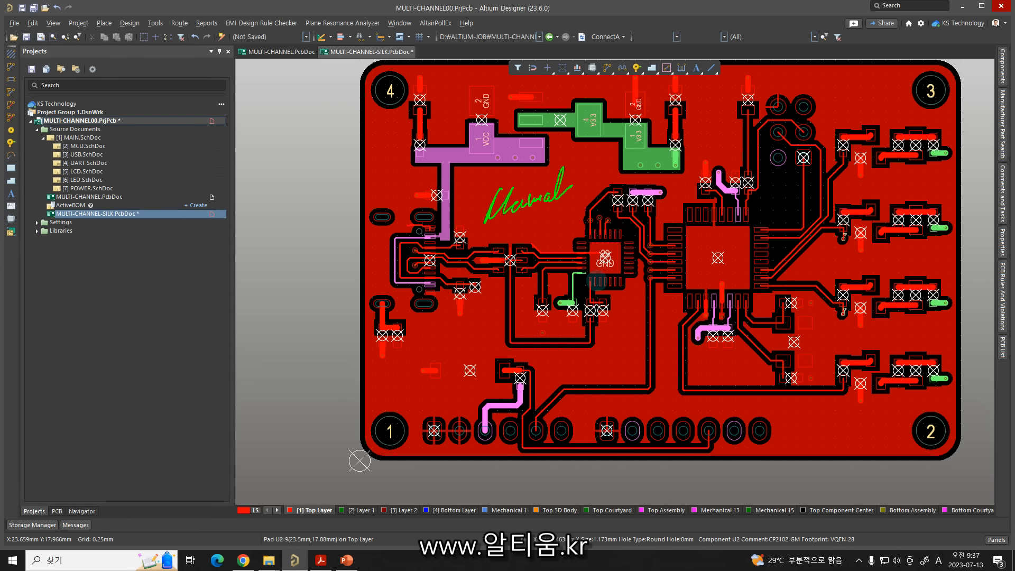
{"action": "mouse_move", "coordinate": [532, 250]}
{"action": "left_mouse_down"}
{"action": "mouse_move", "coordinate": [591, 211]}
{"action": "mouse_move", "coordinate": [616, 213]}
{"action": "mouse_move", "coordinate": [603, 241]}
{"action": "mouse_move", "coordinate": [569, 259]}
{"action": "mouse_move", "coordinate": [620, 160]}
{"action": "mouse_move", "coordinate": [624, 234]}
{"action": "left_mouse_up"}
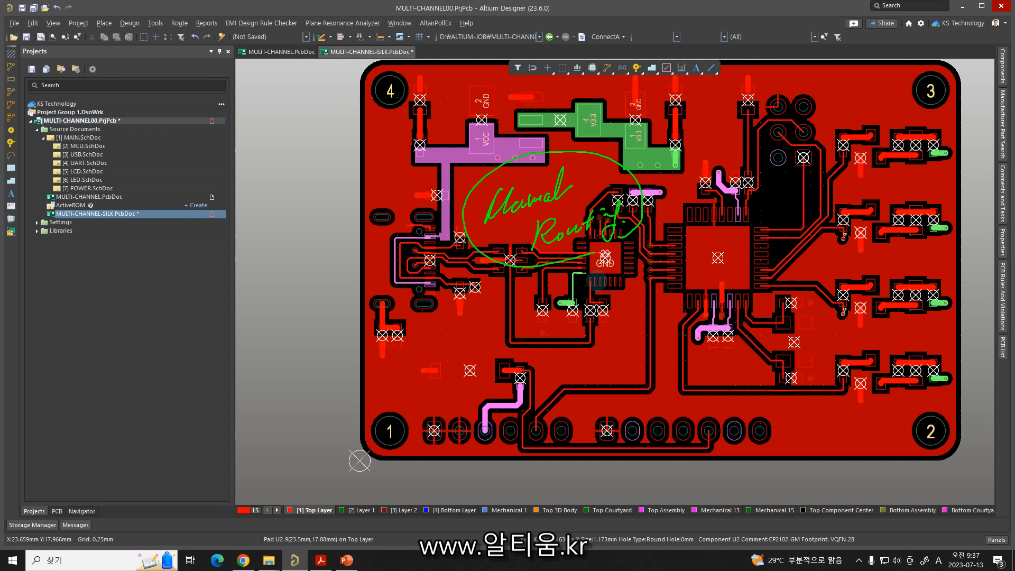
{"action": "key", "text": "Escape"}
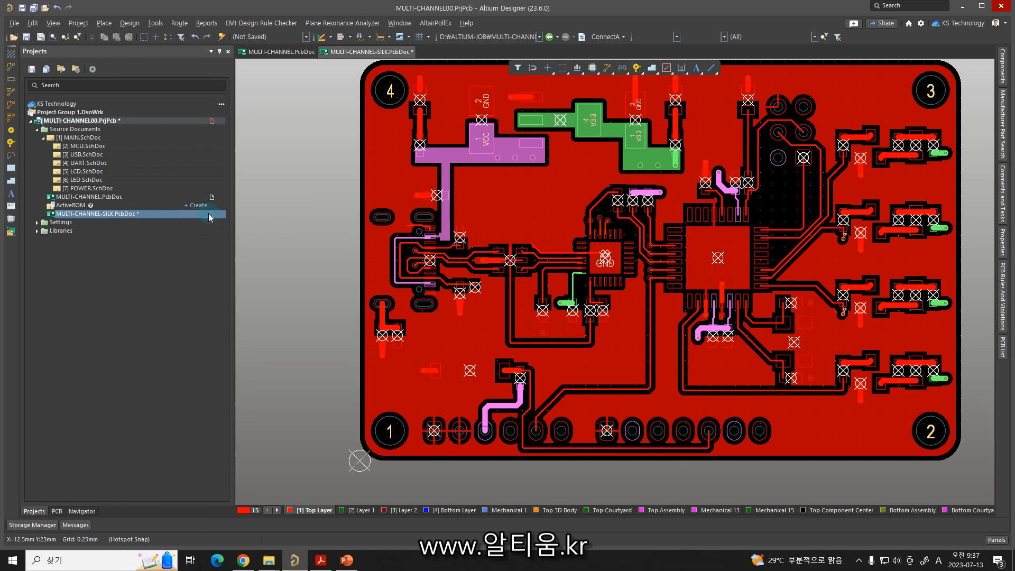
Switch the PCB object browser from differential pairs to Nets and list all nets of the board.
{"action": "left_click", "coordinate": [57, 511]}
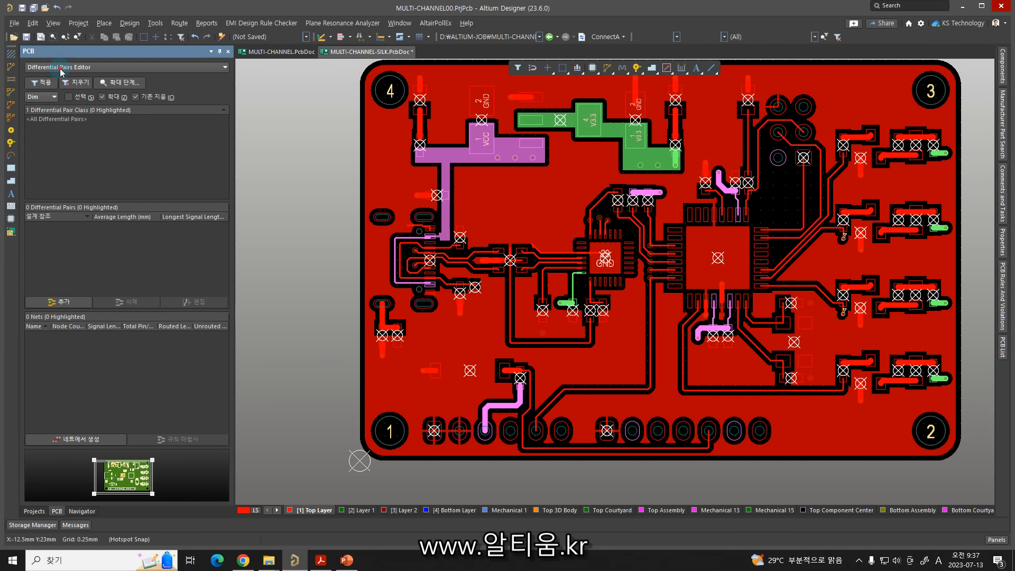
{"action": "left_click", "coordinate": [61, 68]}
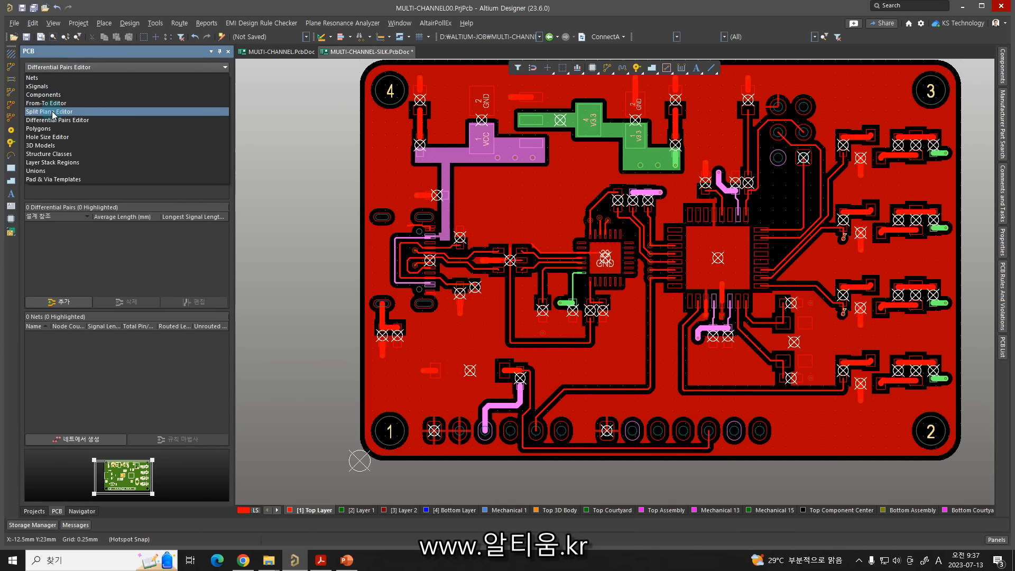
{"action": "left_click", "coordinate": [46, 78]}
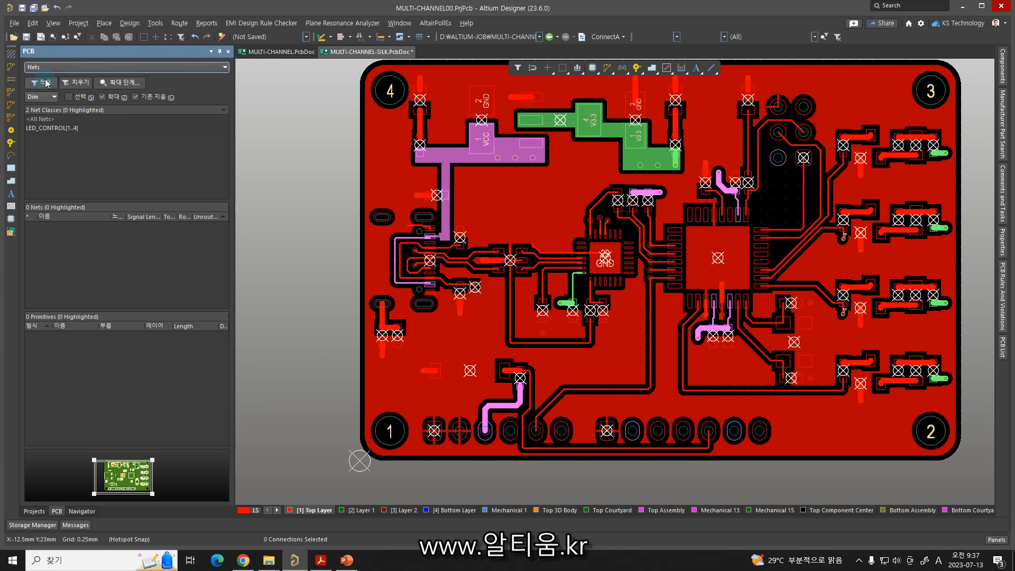
{"action": "left_click", "coordinate": [46, 120]}
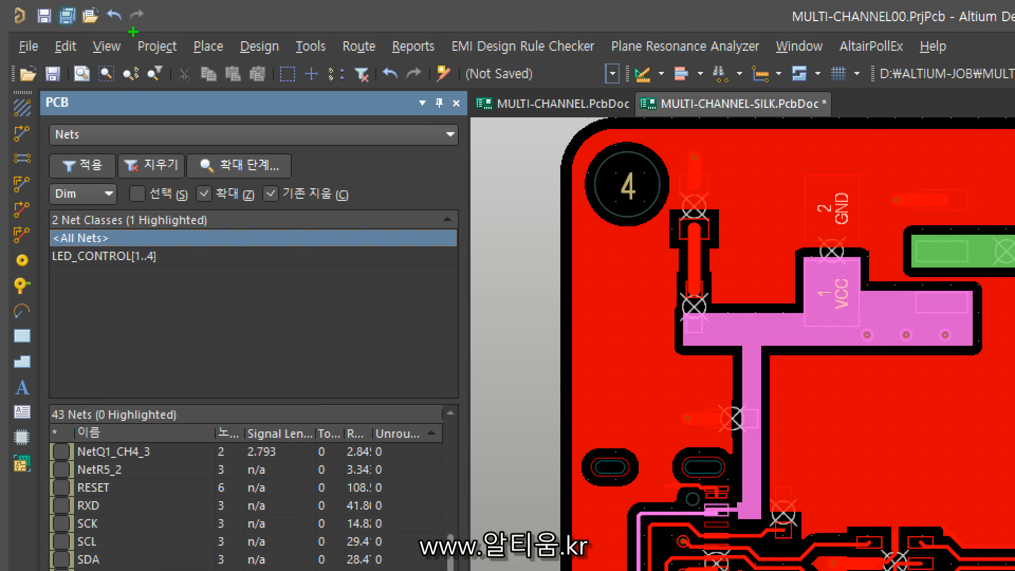
{"action": "mouse_move", "coordinate": [74, 117]}
{"action": "left_mouse_down"}
{"action": "mouse_move", "coordinate": [79, 78]}
{"action": "mouse_move", "coordinate": [83, 119]}
{"action": "left_mouse_up"}
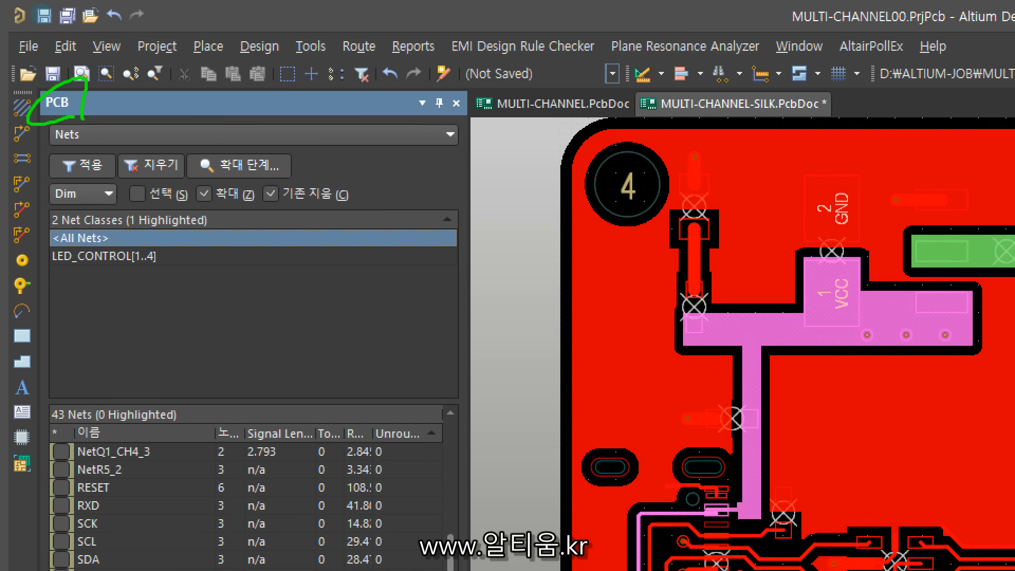
{"action": "mouse_move", "coordinate": [104, 221]}
{"action": "left_mouse_down"}
{"action": "mouse_move", "coordinate": [112, 238]}
{"action": "mouse_move", "coordinate": [136, 200]}
{"action": "left_mouse_up"}
{"action": "left_click_drag", "start_coordinate": [198, 440], "coordinate": [195, 562]}
{"action": "left_click_drag", "start_coordinate": [176, 515], "coordinate": [214, 530]}
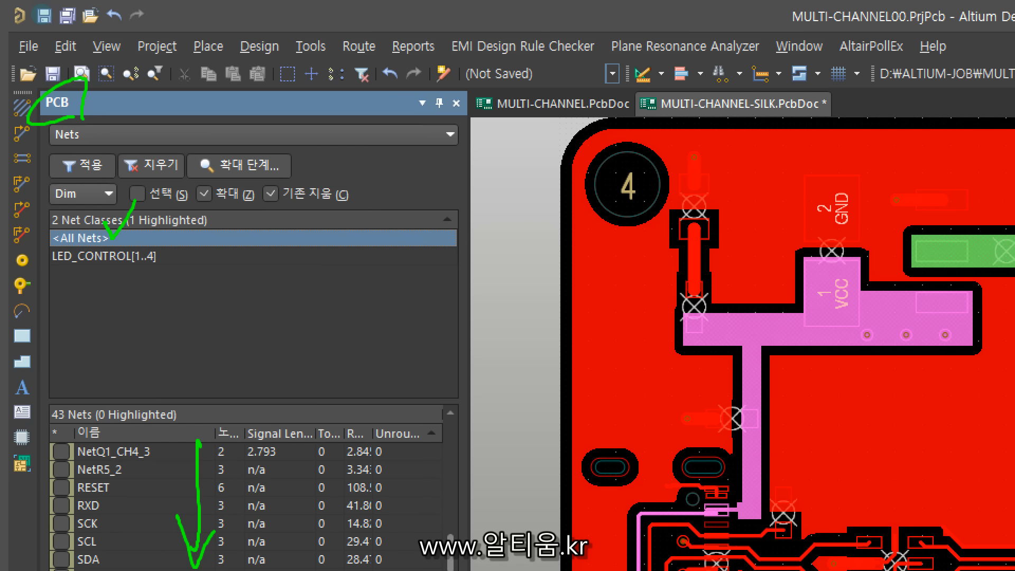
{"action": "mouse_move", "coordinate": [410, 447]}
{"action": "left_mouse_down"}
{"action": "mouse_move", "coordinate": [371, 438]}
{"action": "mouse_move", "coordinate": [431, 418]}
{"action": "mouse_move", "coordinate": [414, 446]}
{"action": "left_mouse_up"}
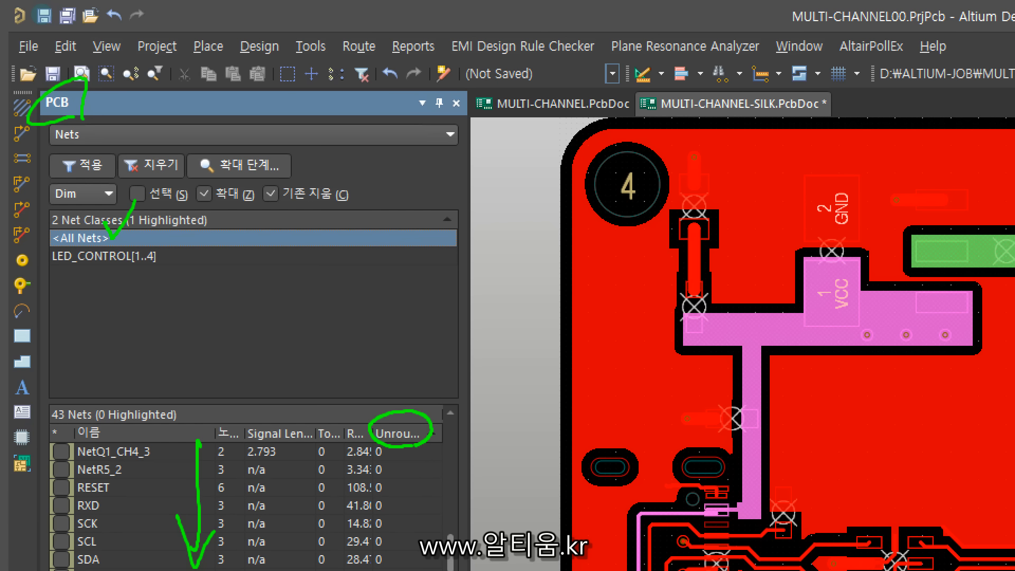
{"action": "left_click_drag", "start_coordinate": [406, 480], "coordinate": [403, 497]}
{"action": "left_click_drag", "start_coordinate": [398, 512], "coordinate": [391, 539]}
{"action": "left_click_drag", "start_coordinate": [410, 515], "coordinate": [408, 517]}
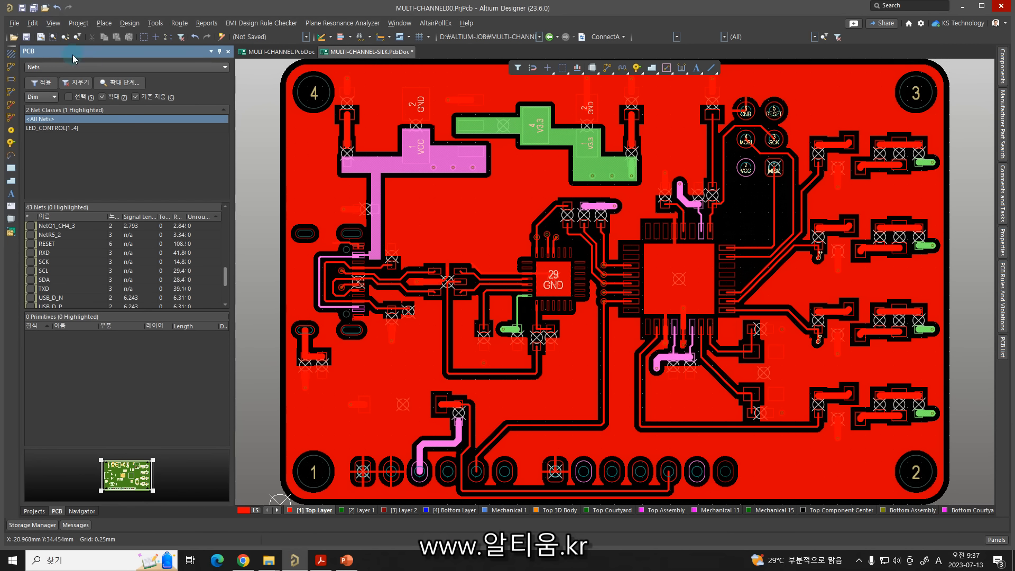
Delete the horizontal NetD3_1 track that runs across pad 1 of R7 to the adjacent small pad.
{"action": "left_click_drag", "start_coordinate": [226, 279], "coordinate": [227, 220]}
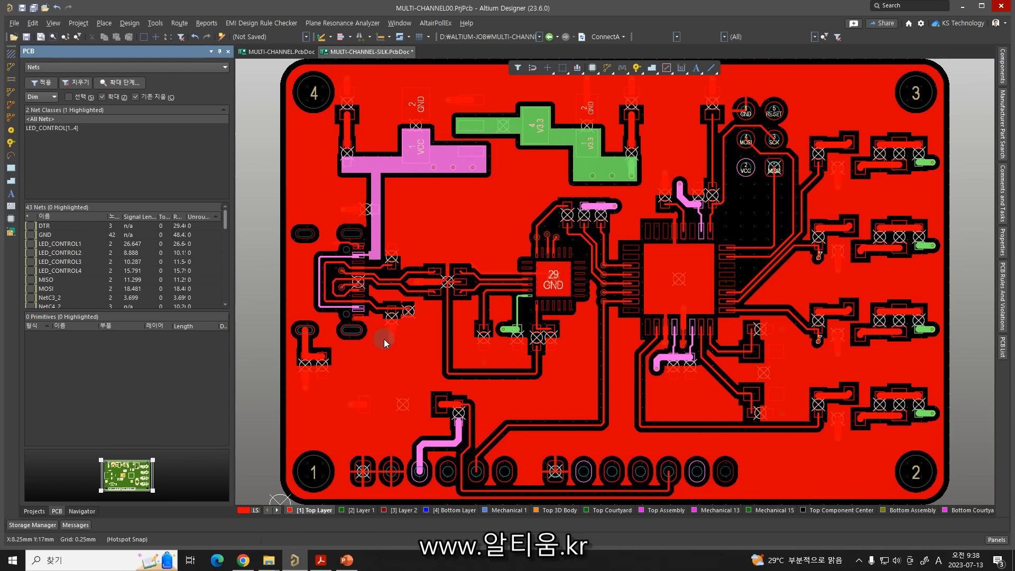
{"action": "scroll", "coordinate": [391, 317], "scroll_direction": "up", "scroll_amount": 6, "text": "ctrl"}
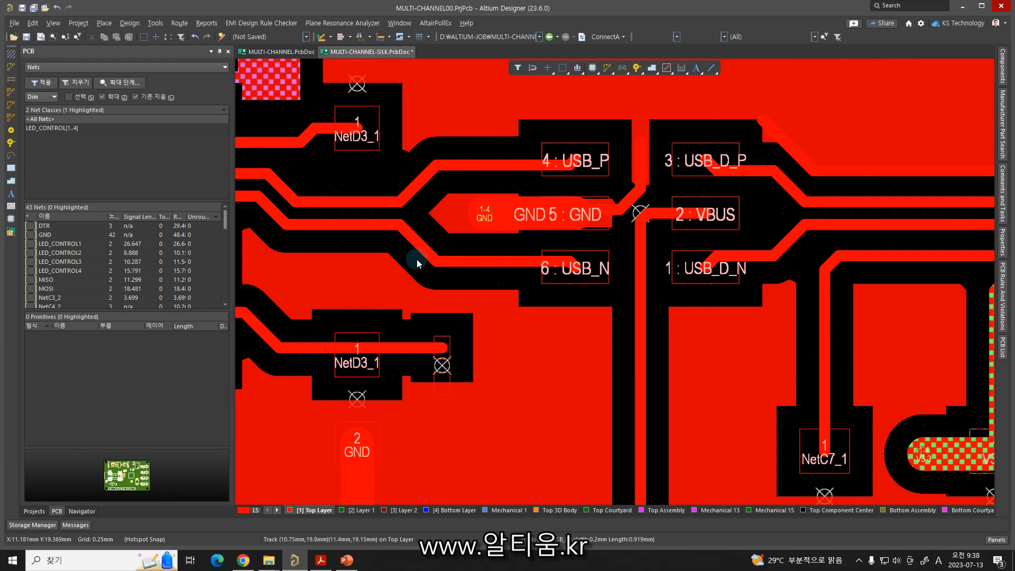
{"action": "left_click", "coordinate": [413, 347]}
{"action": "key", "text": "Delete"}
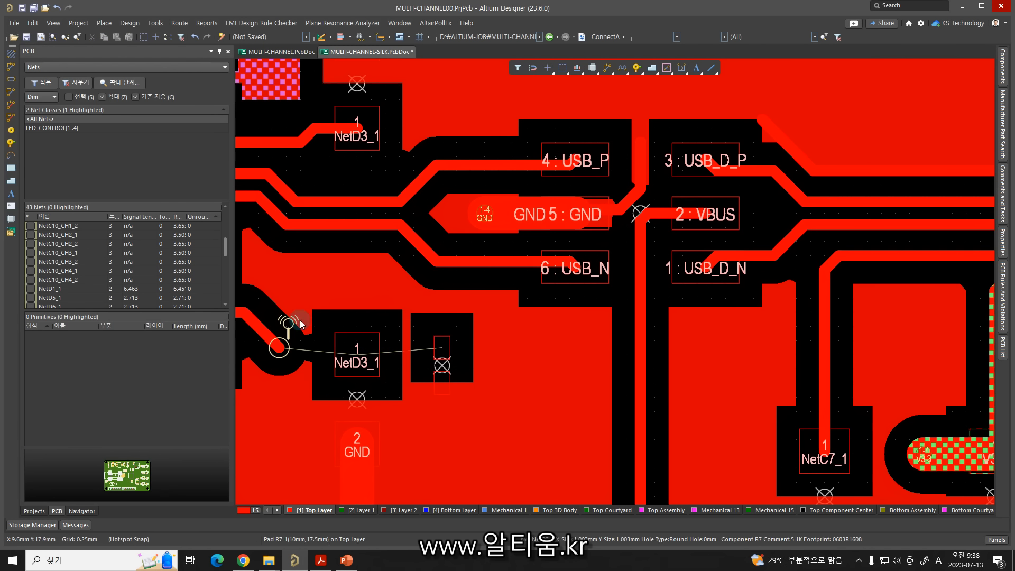
Find NetD3_1 in the net list by its unrouted length and highlight it on the board.
{"action": "left_click", "coordinate": [225, 248]}
{"action": "left_click_drag", "start_coordinate": [225, 248], "coordinate": [221, 295]}
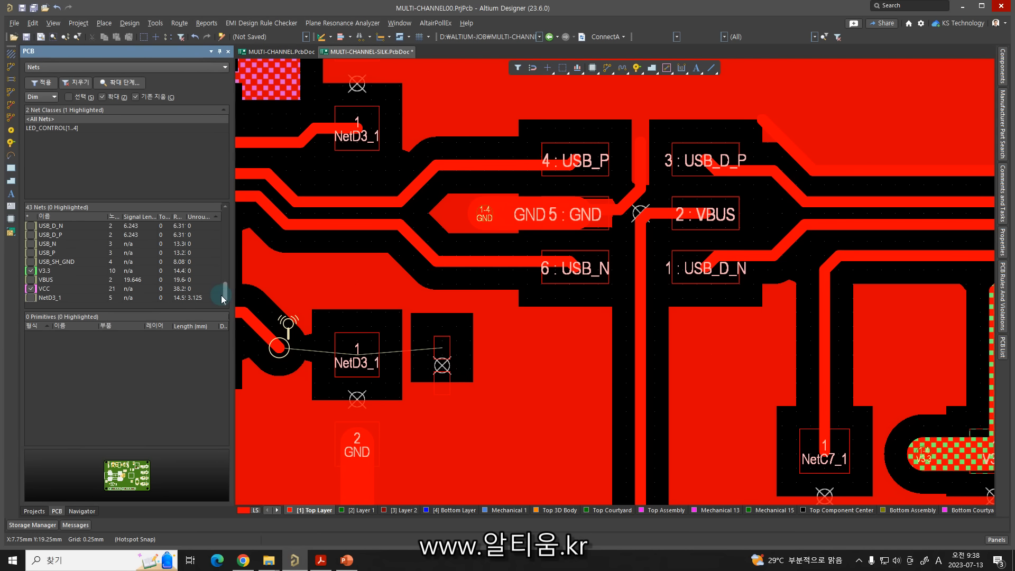
{"action": "left_click", "coordinate": [189, 299]}
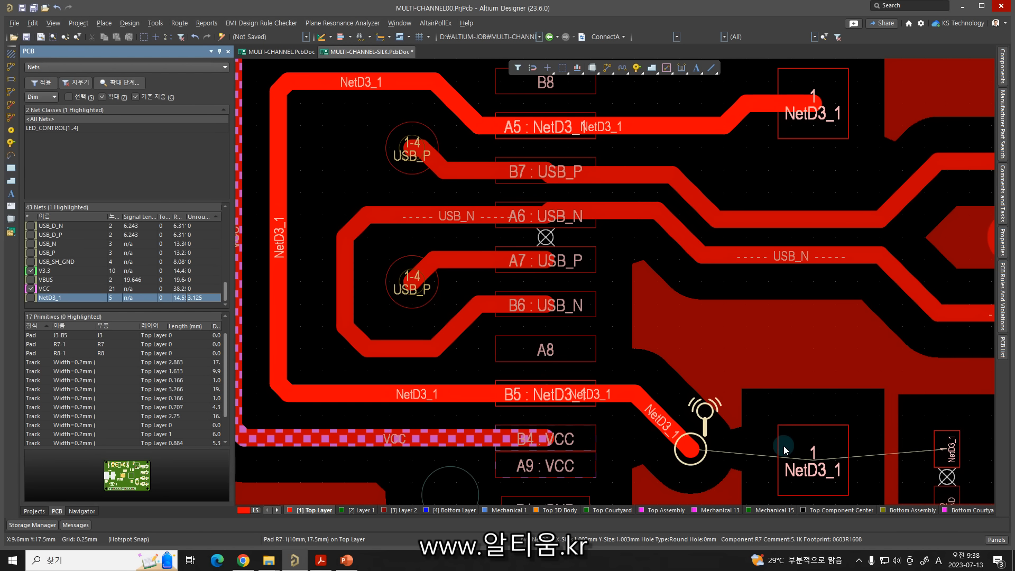
Route NetD3_1 on the Top Layer from the open track end across pad 1 of R7 to the adjacent small pad.
{"action": "right_click_drag", "start_coordinate": [784, 445], "coordinate": [700, 314]}
{"action": "key", "text": "ctrl+w"}
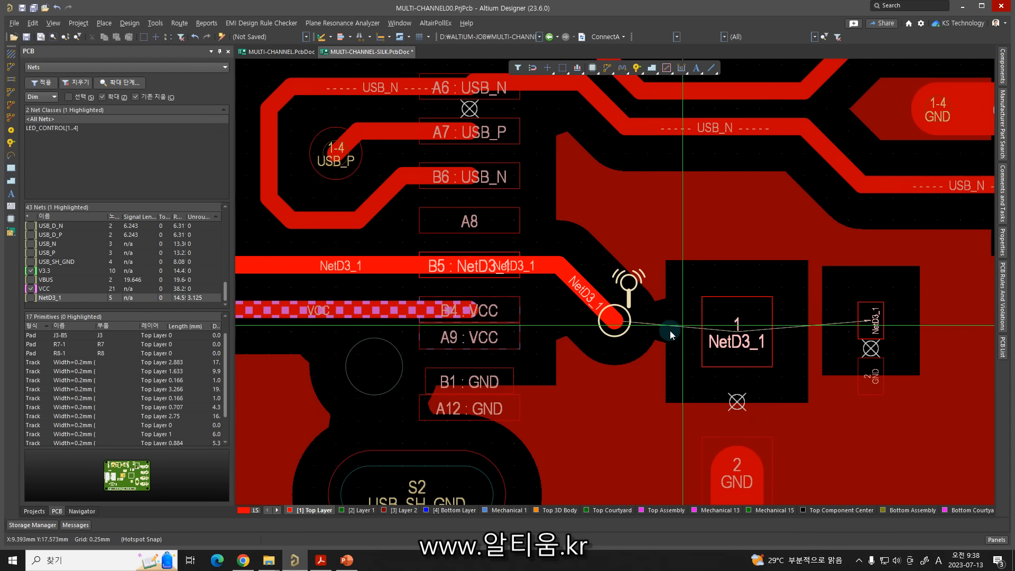
{"action": "left_click", "coordinate": [614, 320]}
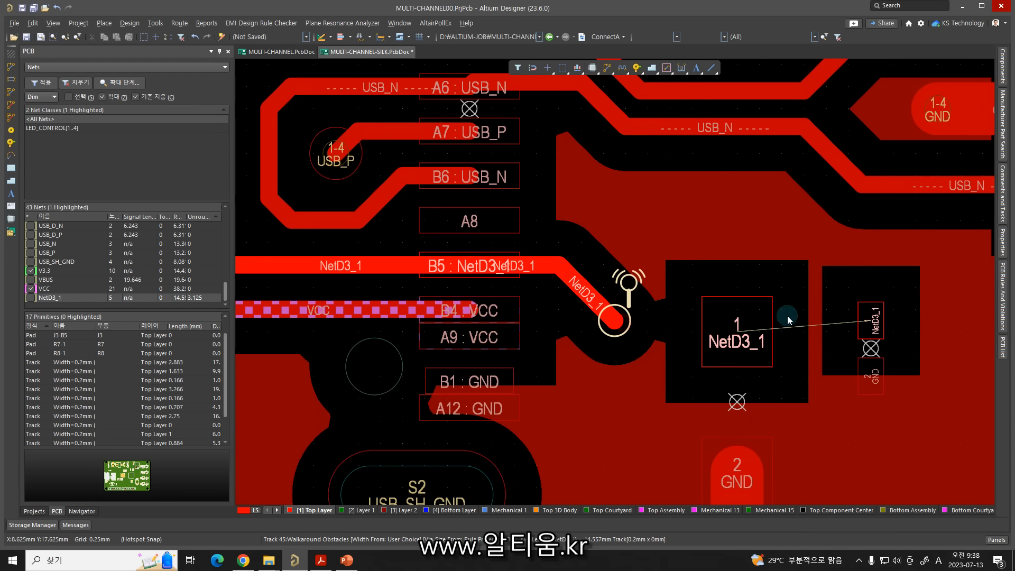
{"action": "left_click", "coordinate": [870, 321]}
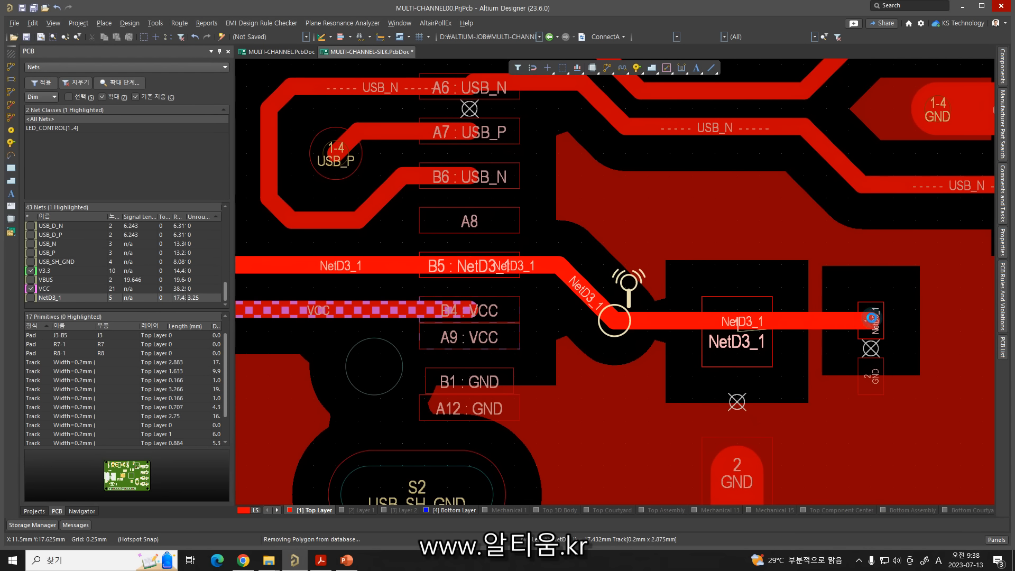
{"action": "right_click", "coordinate": [792, 335]}
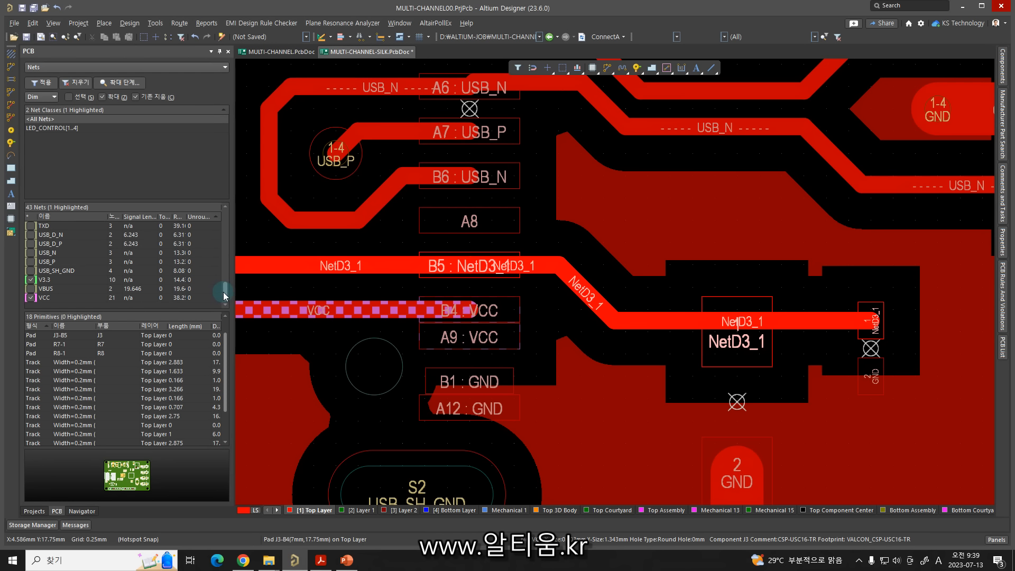
Leave single-layer display and inspect the whole board in 3D with the component bodies hidden.
{"action": "mouse_move", "coordinate": [223, 292]}
{"action": "left_mouse_down"}
{"action": "mouse_move", "coordinate": [227, 219]}
{"action": "mouse_move", "coordinate": [220, 288]}
{"action": "left_mouse_up"}
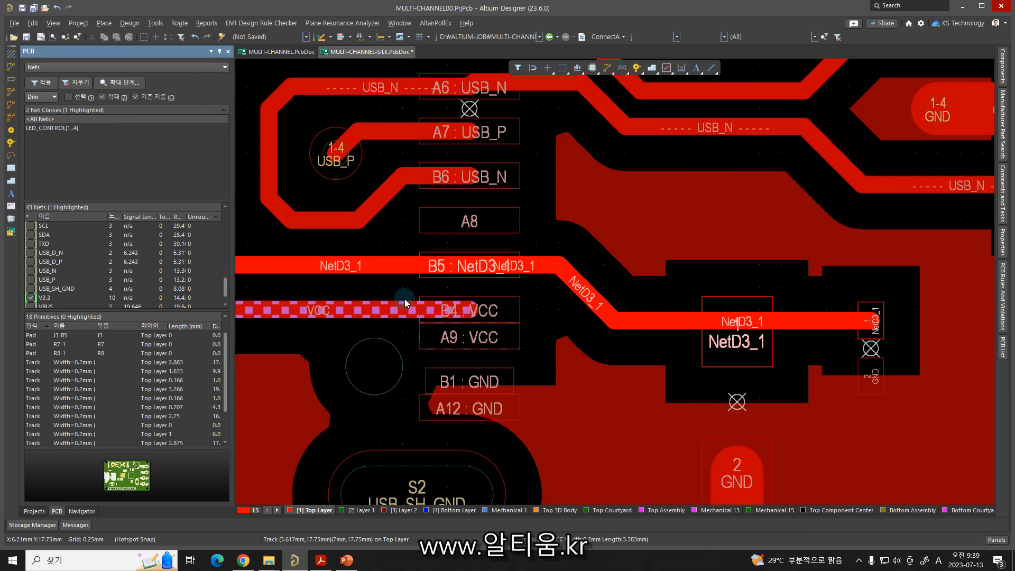
{"action": "right_click_drag", "start_coordinate": [405, 299], "coordinate": [401, 242]}
{"action": "scroll", "coordinate": [401, 250], "scroll_direction": "down", "scroll_amount": 6, "text": "ctrl"}
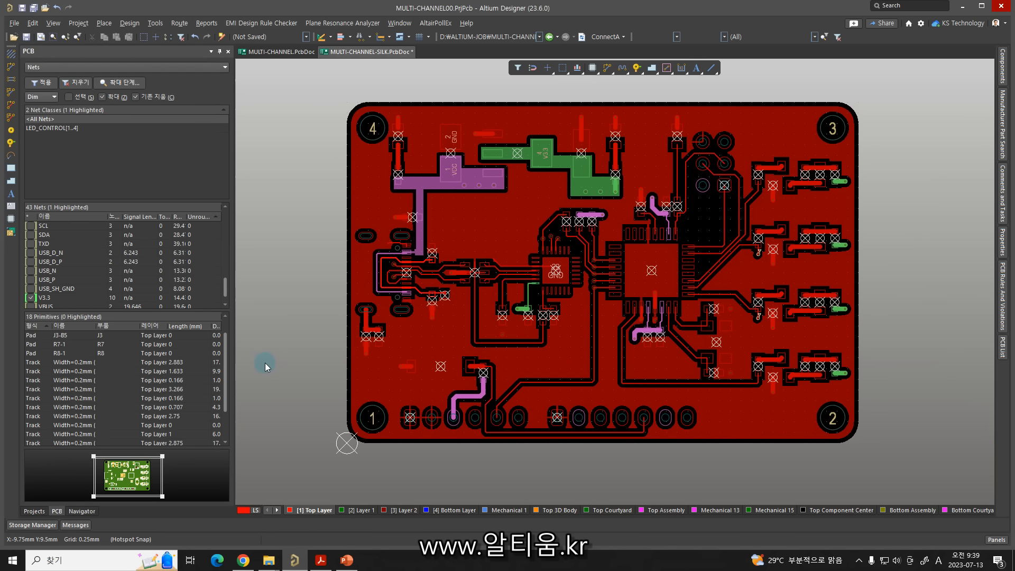
{"action": "key", "text": "shift+s"}
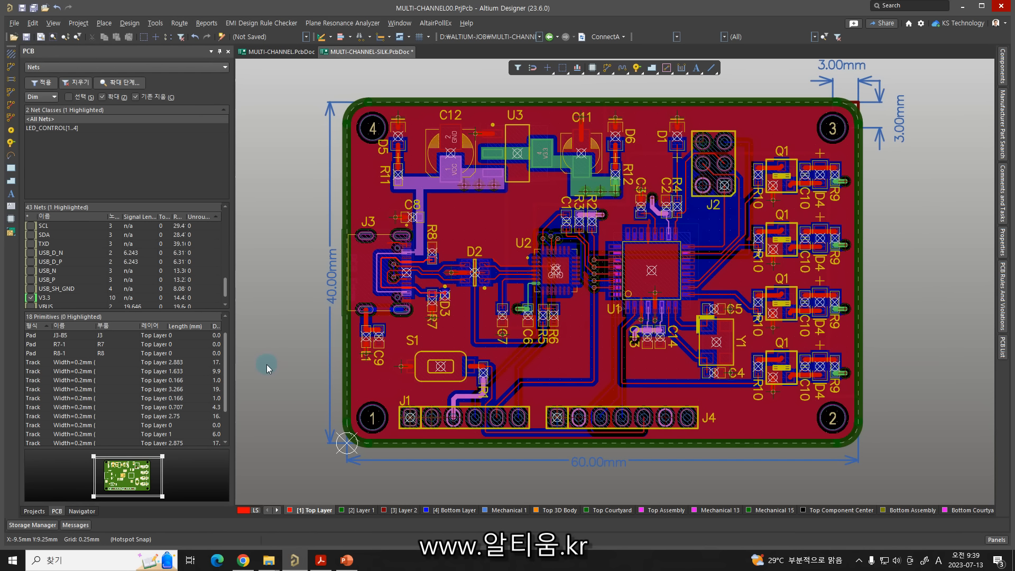
{"action": "key", "text": "3"}
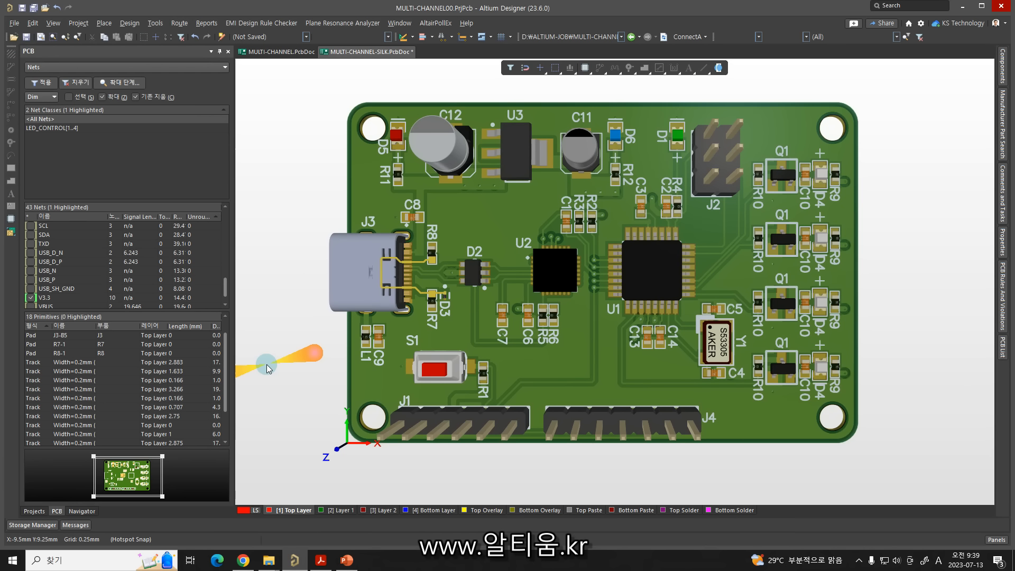
{"action": "key", "text": "2"}
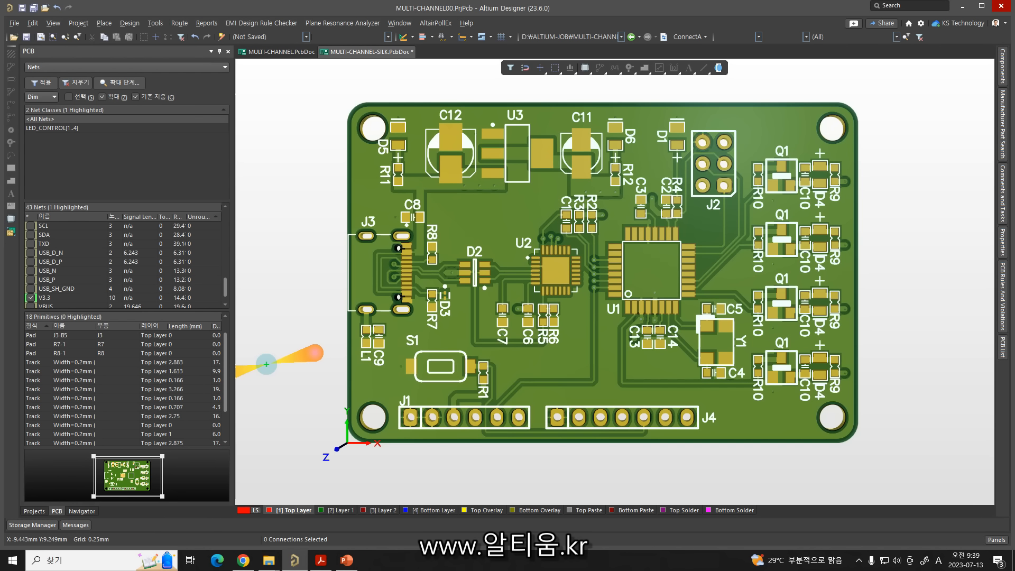
{"action": "mouse_move", "coordinate": [780, 130]}
{"action": "left_mouse_down"}
{"action": "mouse_move", "coordinate": [728, 99]}
{"action": "mouse_move", "coordinate": [771, 131]}
{"action": "mouse_move", "coordinate": [762, 132]}
{"action": "mouse_move", "coordinate": [808, 112]}
{"action": "mouse_move", "coordinate": [781, 133]}
{"action": "left_mouse_up"}
{"action": "mouse_move", "coordinate": [759, 438]}
{"action": "left_mouse_down"}
{"action": "mouse_move", "coordinate": [788, 405]}
{"action": "mouse_move", "coordinate": [740, 440]}
{"action": "left_mouse_up"}
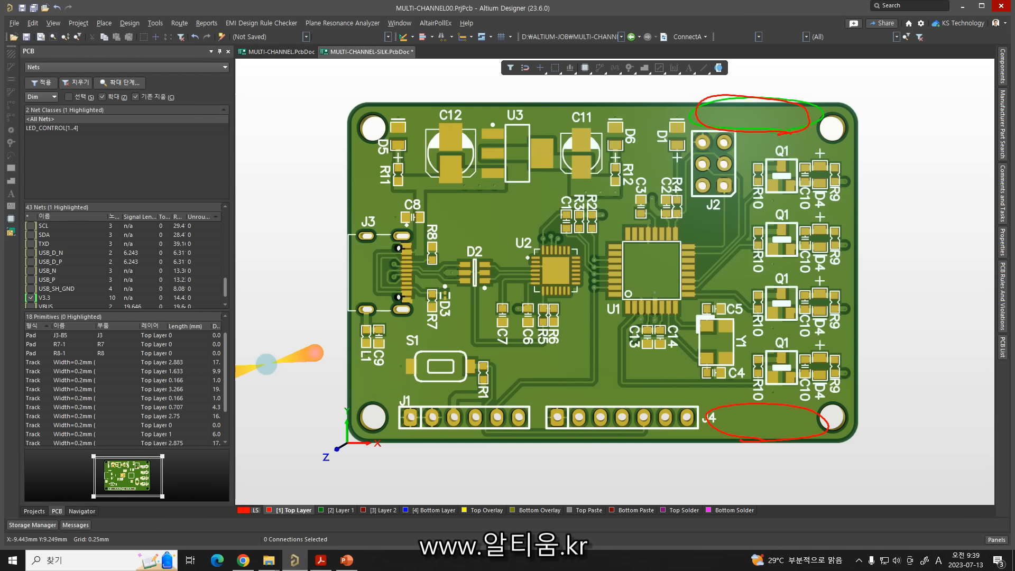
{"action": "left_click_drag", "start_coordinate": [536, 355], "coordinate": [502, 389]}
{"action": "left_click_drag", "start_coordinate": [568, 353], "coordinate": [526, 392]}
{"action": "mouse_move", "coordinate": [594, 356]}
{"action": "left_mouse_down"}
{"action": "mouse_move", "coordinate": [558, 386]}
{"action": "mouse_move", "coordinate": [578, 389]}
{"action": "left_mouse_up"}
{"action": "left_click_drag", "start_coordinate": [644, 361], "coordinate": [618, 385]}
{"action": "left_click_drag", "start_coordinate": [677, 366], "coordinate": [642, 392]}
{"action": "mouse_move", "coordinate": [445, 186]}
{"action": "left_mouse_down"}
{"action": "mouse_move", "coordinate": [454, 222]}
{"action": "mouse_move", "coordinate": [549, 193]}
{"action": "mouse_move", "coordinate": [447, 185]}
{"action": "left_mouse_up"}
{"action": "left_click_drag", "start_coordinate": [445, 217], "coordinate": [467, 193]}
{"action": "left_click_drag", "start_coordinate": [473, 209], "coordinate": [508, 189]}
{"action": "mouse_move", "coordinate": [508, 210]}
{"action": "left_mouse_down"}
{"action": "mouse_move", "coordinate": [528, 188]}
{"action": "mouse_move", "coordinate": [534, 198]}
{"action": "left_mouse_up"}
{"action": "mouse_move", "coordinate": [750, 405]}
{"action": "left_mouse_down"}
{"action": "mouse_move", "coordinate": [722, 424]}
{"action": "mouse_move", "coordinate": [768, 405]}
{"action": "left_mouse_up"}
{"action": "mouse_move", "coordinate": [772, 426]}
{"action": "left_mouse_down"}
{"action": "mouse_move", "coordinate": [787, 407]}
{"action": "mouse_move", "coordinate": [801, 412]}
{"action": "left_mouse_up"}
{"action": "left_click_drag", "start_coordinate": [706, 118], "coordinate": [738, 93]}
{"action": "left_click_drag", "start_coordinate": [745, 116], "coordinate": [781, 107]}
{"action": "left_click_drag", "start_coordinate": [794, 119], "coordinate": [802, 107]}
{"action": "mouse_move", "coordinate": [871, 183]}
{"action": "left_mouse_down"}
{"action": "mouse_move", "coordinate": [871, 154]}
{"action": "mouse_move", "coordinate": [872, 175]}
{"action": "mouse_move", "coordinate": [928, 160]}
{"action": "left_mouse_up"}
{"action": "left_click_drag", "start_coordinate": [950, 138], "coordinate": [949, 172]}
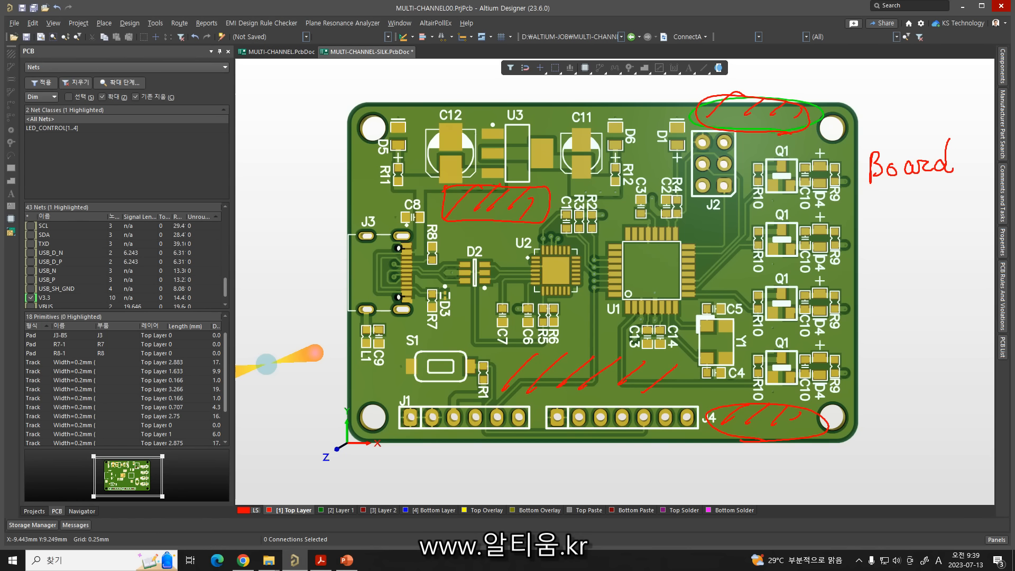
{"action": "left_click_drag", "start_coordinate": [912, 202], "coordinate": [972, 199]}
{"action": "mouse_move", "coordinate": [869, 213]}
{"action": "left_mouse_down"}
{"action": "mouse_move", "coordinate": [979, 210]}
{"action": "mouse_move", "coordinate": [895, 233]}
{"action": "mouse_move", "coordinate": [915, 244]}
{"action": "left_mouse_up"}
{"action": "left_click_drag", "start_coordinate": [920, 223], "coordinate": [921, 245]}
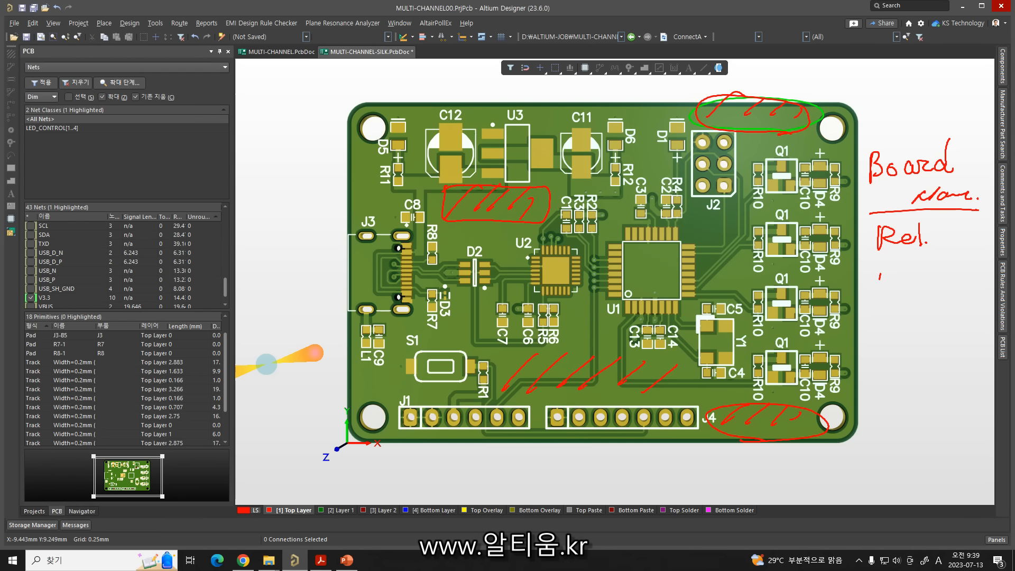
{"action": "mouse_move", "coordinate": [880, 276]}
{"action": "left_mouse_down"}
{"action": "mouse_move", "coordinate": [902, 296]}
{"action": "mouse_move", "coordinate": [942, 294]}
{"action": "left_mouse_up"}
{"action": "mouse_move", "coordinate": [834, 395]}
{"action": "left_mouse_down"}
{"action": "mouse_move", "coordinate": [843, 380]}
{"action": "mouse_move", "coordinate": [906, 393]}
{"action": "left_mouse_up"}
{"action": "left_click_drag", "start_coordinate": [923, 382], "coordinate": [921, 394]}
{"action": "left_click_drag", "start_coordinate": [931, 384], "coordinate": [932, 393]}
{"action": "left_click", "coordinate": [939, 392]}
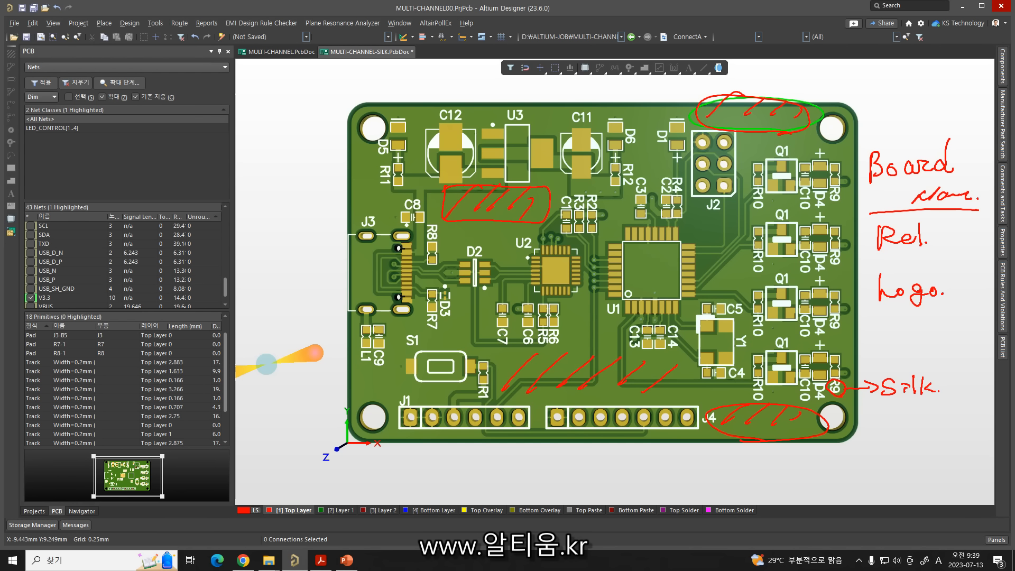
{"action": "left_click_drag", "start_coordinate": [874, 411], "coordinate": [897, 408]}
{"action": "left_click_drag", "start_coordinate": [886, 410], "coordinate": [882, 422]}
{"action": "left_click_drag", "start_coordinate": [893, 415], "coordinate": [900, 427]}
{"action": "left_click_drag", "start_coordinate": [902, 416], "coordinate": [903, 420]}
{"action": "left_click_drag", "start_coordinate": [914, 415], "coordinate": [950, 415]}
{"action": "mouse_move", "coordinate": [954, 404]}
{"action": "left_mouse_down"}
{"action": "mouse_move", "coordinate": [954, 421]}
{"action": "mouse_move", "coordinate": [966, 421]}
{"action": "left_mouse_up"}
{"action": "left_click_drag", "start_coordinate": [971, 411], "coordinate": [968, 433]}
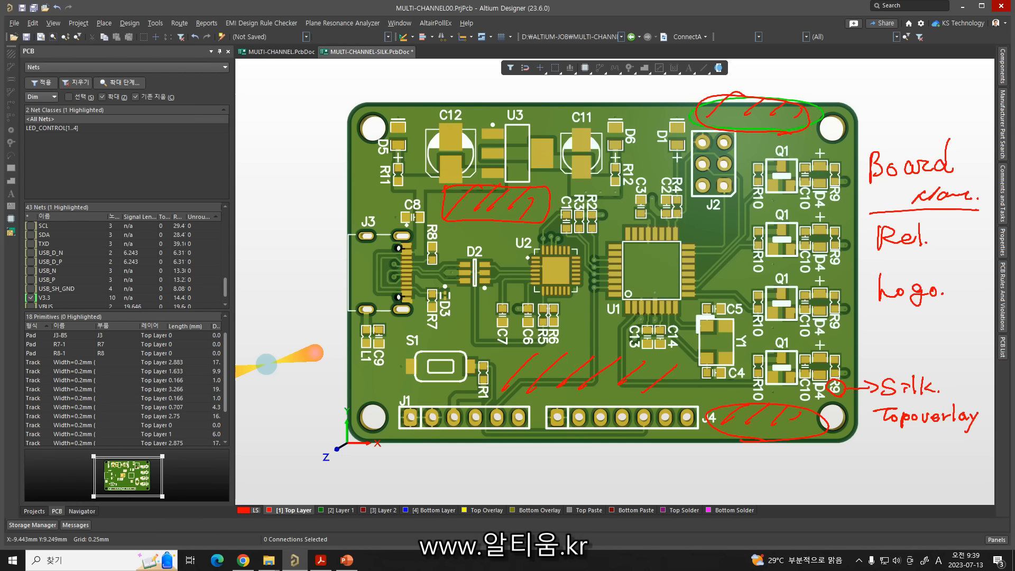
{"action": "left_click_drag", "start_coordinate": [875, 431], "coordinate": [970, 429]}
{"action": "mouse_move", "coordinate": [875, 401]}
{"action": "left_mouse_down"}
{"action": "mouse_move", "coordinate": [921, 400]}
{"action": "mouse_move", "coordinate": [901, 367]}
{"action": "mouse_move", "coordinate": [879, 399]}
{"action": "left_mouse_up"}
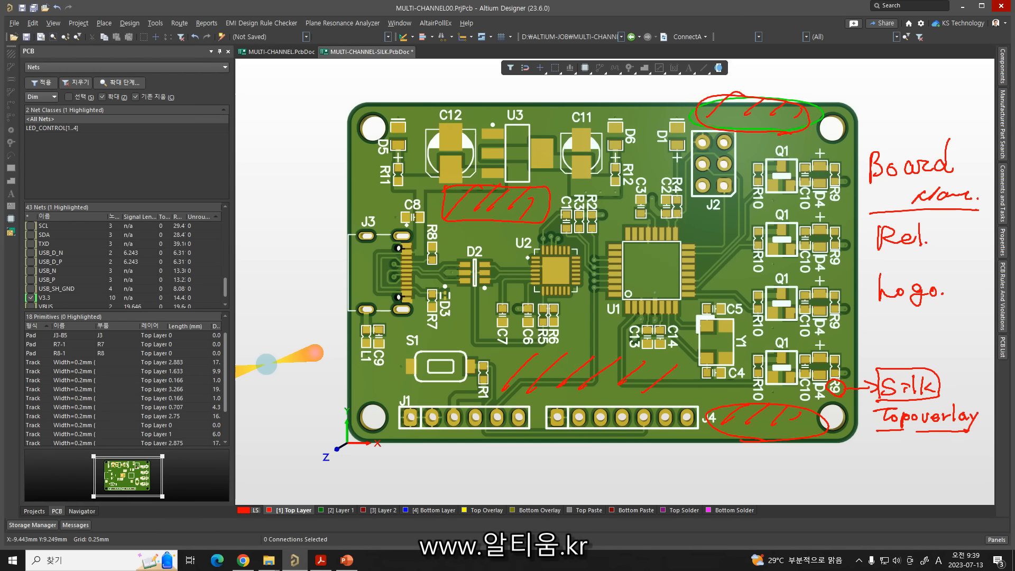
{"action": "left_click_drag", "start_coordinate": [725, 400], "coordinate": [724, 439]}
{"action": "mouse_move", "coordinate": [725, 402]}
{"action": "left_mouse_down"}
{"action": "mouse_move", "coordinate": [791, 398]}
{"action": "mouse_move", "coordinate": [807, 436]}
{"action": "mouse_move", "coordinate": [726, 437]}
{"action": "left_mouse_up"}
{"action": "mouse_move", "coordinate": [907, 214]}
{"action": "left_mouse_down"}
{"action": "mouse_move", "coordinate": [897, 126]}
{"action": "mouse_move", "coordinate": [950, 210]}
{"action": "left_mouse_up"}
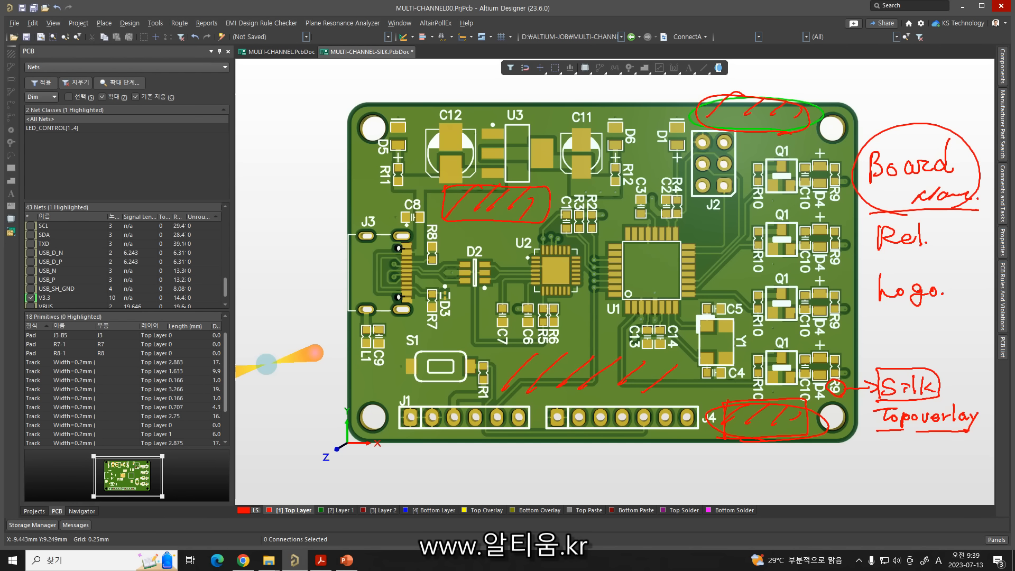
{"action": "mouse_move", "coordinate": [925, 259]}
{"action": "left_mouse_down"}
{"action": "mouse_move", "coordinate": [870, 248]}
{"action": "mouse_move", "coordinate": [924, 261]}
{"action": "left_mouse_up"}
{"action": "mouse_move", "coordinate": [913, 320]}
{"action": "left_mouse_down"}
{"action": "mouse_move", "coordinate": [899, 259]}
{"action": "mouse_move", "coordinate": [928, 328]}
{"action": "left_mouse_up"}
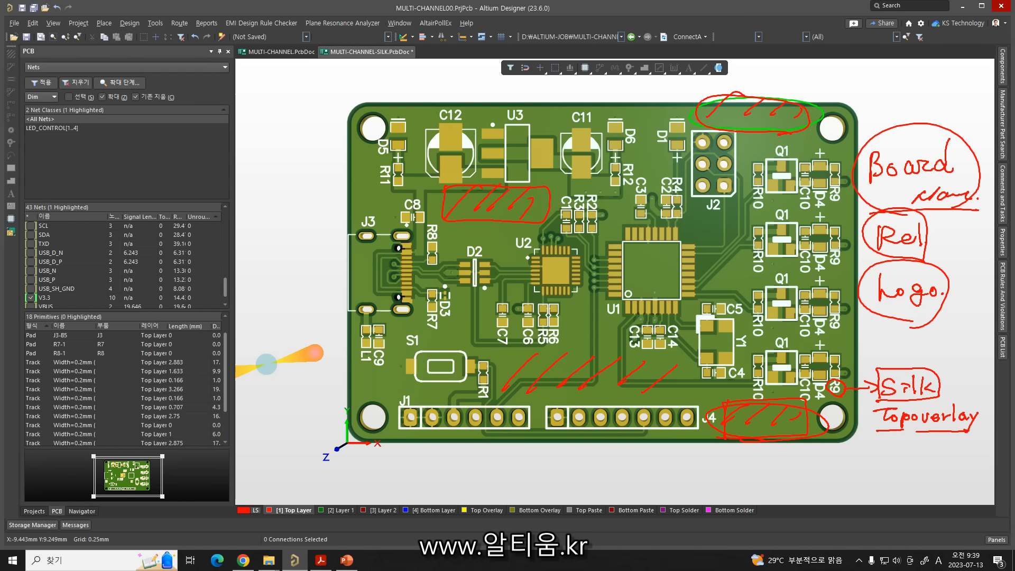
{"action": "mouse_move", "coordinate": [907, 407]}
{"action": "left_mouse_down"}
{"action": "mouse_move", "coordinate": [879, 402]}
{"action": "mouse_move", "coordinate": [912, 353]}
{"action": "mouse_move", "coordinate": [907, 406]}
{"action": "left_mouse_up"}
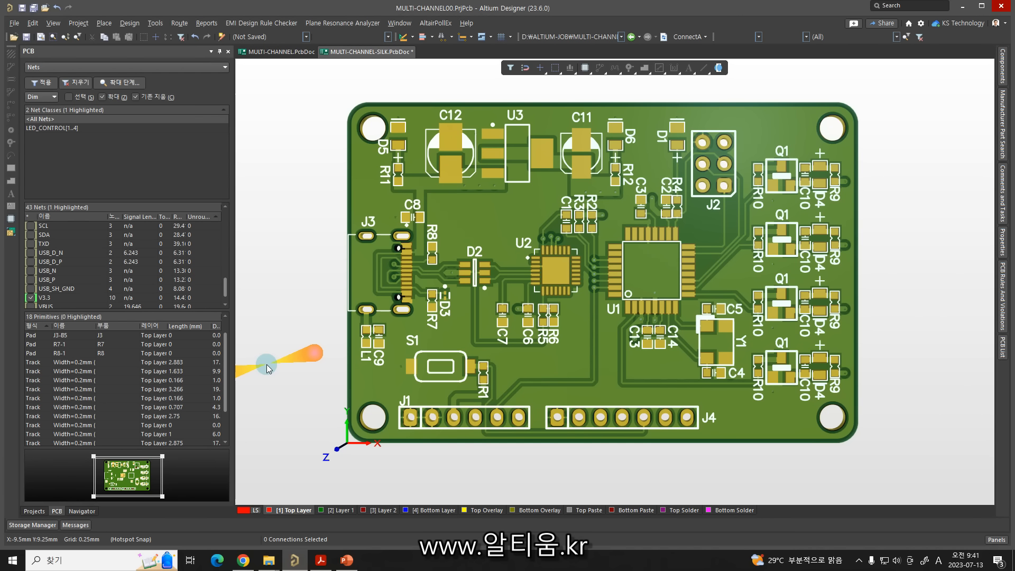
Return the board to the 2D view and apply the layer set showing only the overlay, paste, solder, drill, keep-out and multi-layer.
{"action": "key", "text": "2"}
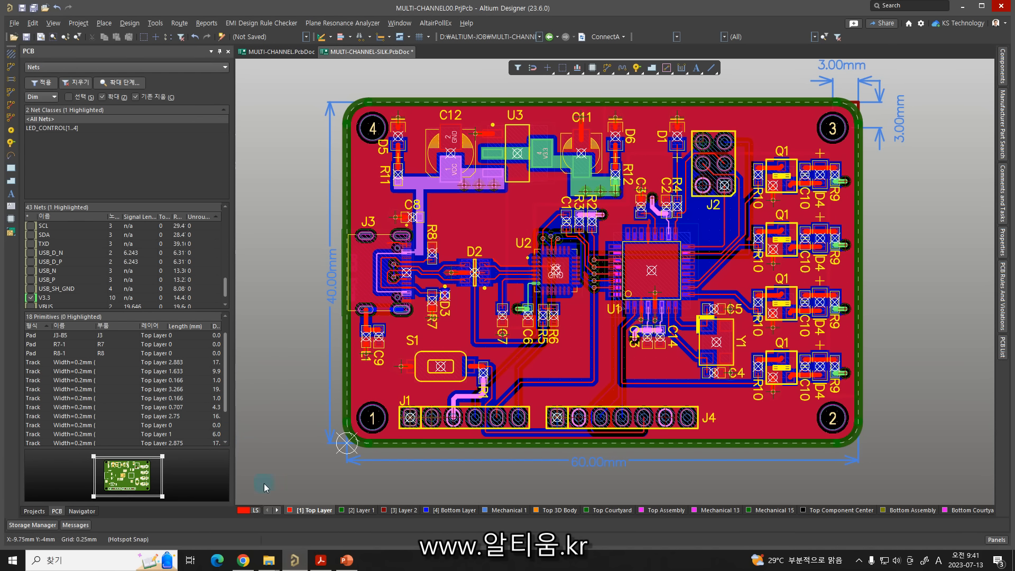
{"action": "left_click", "coordinate": [256, 510]}
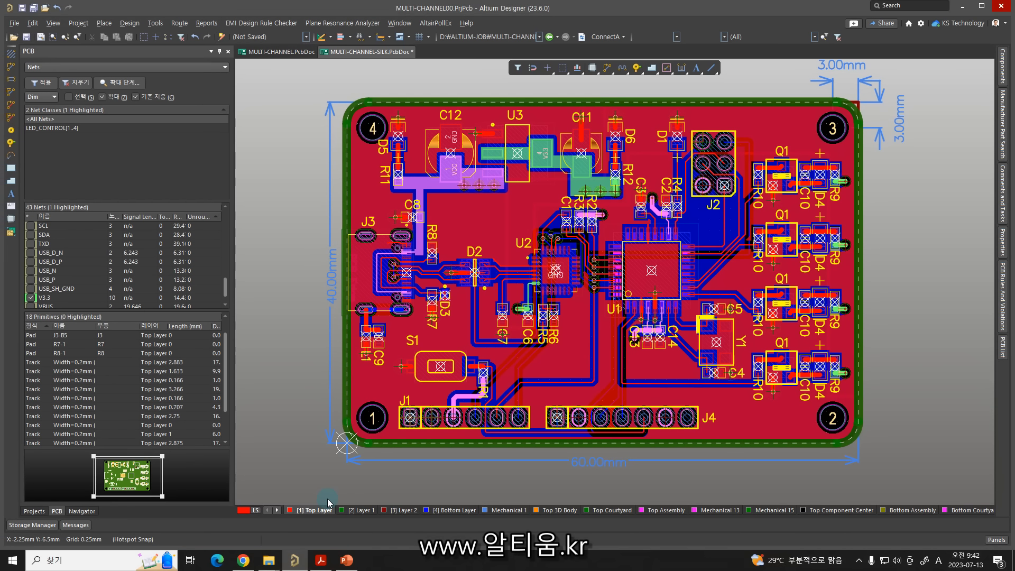
{"action": "left_click", "coordinate": [249, 534]}
{"action": "left_click", "coordinate": [271, 495]}
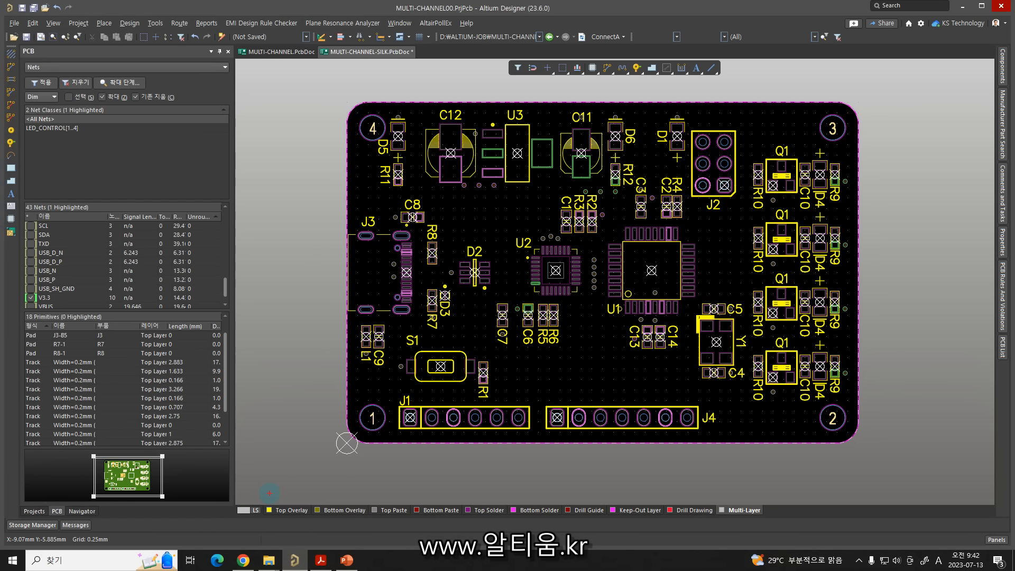
{"action": "left_click_drag", "start_coordinate": [767, 158], "coordinate": [798, 143]}
{"action": "mouse_move", "coordinate": [735, 190]}
{"action": "left_mouse_down"}
{"action": "mouse_move", "coordinate": [731, 174]}
{"action": "mouse_move", "coordinate": [765, 160]}
{"action": "left_mouse_up"}
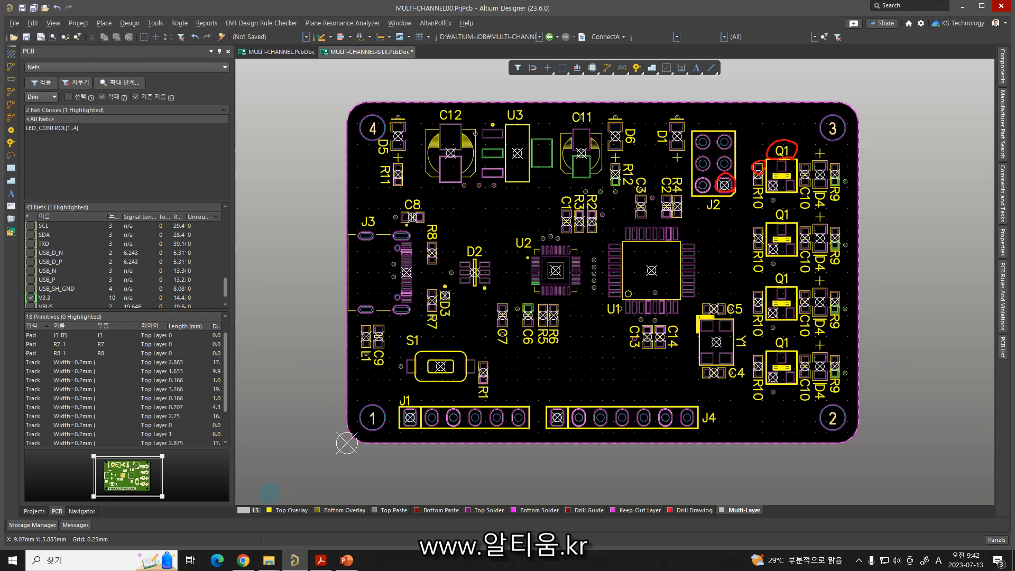
{"action": "mouse_move", "coordinate": [889, 203]}
{"action": "left_mouse_down"}
{"action": "mouse_move", "coordinate": [866, 222]}
{"action": "mouse_move", "coordinate": [894, 216]}
{"action": "left_mouse_up"}
{"action": "left_click_drag", "start_coordinate": [904, 198], "coordinate": [907, 224]}
{"action": "mouse_move", "coordinate": [926, 194]}
{"action": "left_mouse_down"}
{"action": "mouse_move", "coordinate": [926, 215]}
{"action": "mouse_move", "coordinate": [951, 217]}
{"action": "left_mouse_up"}
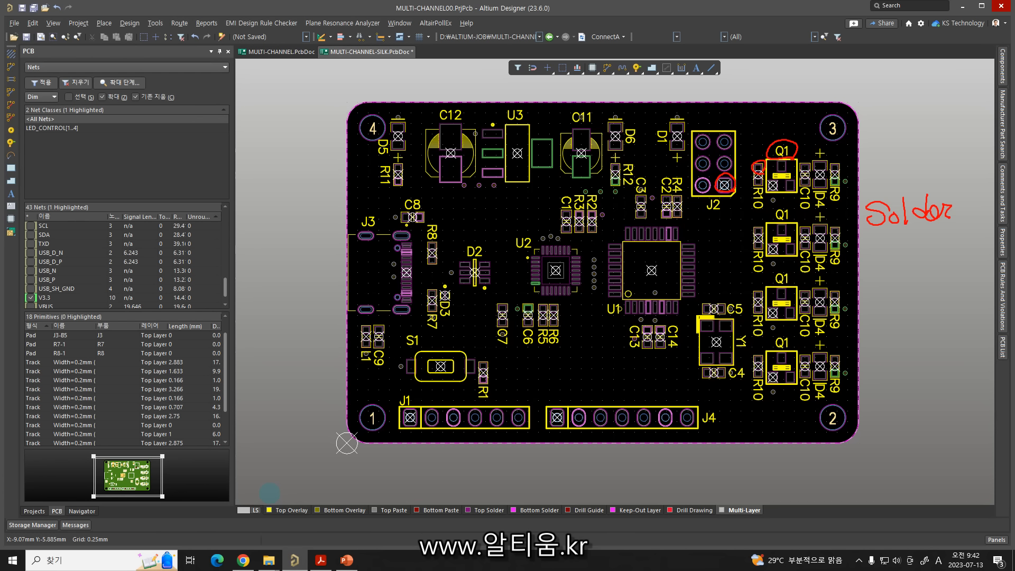
{"action": "left_click_drag", "start_coordinate": [867, 157], "coordinate": [895, 152]}
{"action": "mouse_move", "coordinate": [880, 155]}
{"action": "left_mouse_down"}
{"action": "mouse_move", "coordinate": [878, 175]}
{"action": "mouse_move", "coordinate": [892, 163]}
{"action": "left_mouse_up"}
{"action": "mouse_move", "coordinate": [902, 159]}
{"action": "left_mouse_down"}
{"action": "mouse_move", "coordinate": [903, 181]}
{"action": "mouse_move", "coordinate": [904, 169]}
{"action": "mouse_move", "coordinate": [926, 162]}
{"action": "mouse_move", "coordinate": [990, 169]}
{"action": "mouse_move", "coordinate": [988, 178]}
{"action": "left_mouse_up"}
{"action": "left_click_drag", "start_coordinate": [864, 182], "coordinate": [968, 194]}
{"action": "left_click_drag", "start_coordinate": [973, 184], "coordinate": [976, 193]}
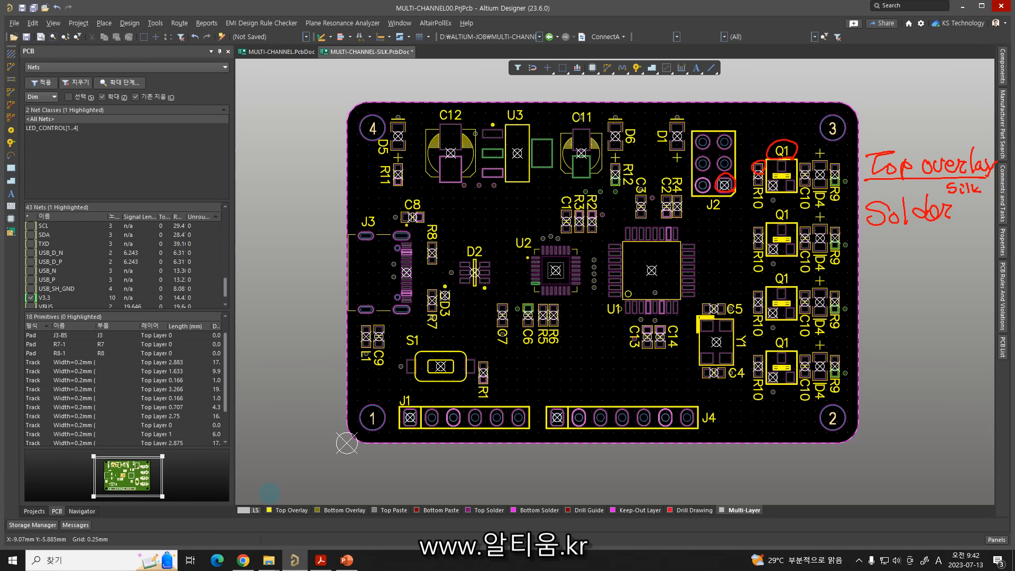
{"action": "left_click_drag", "start_coordinate": [864, 231], "coordinate": [951, 227]}
{"action": "mouse_move", "coordinate": [869, 267]}
{"action": "left_mouse_down"}
{"action": "mouse_move", "coordinate": [872, 249]}
{"action": "mouse_move", "coordinate": [928, 261]}
{"action": "left_mouse_up"}
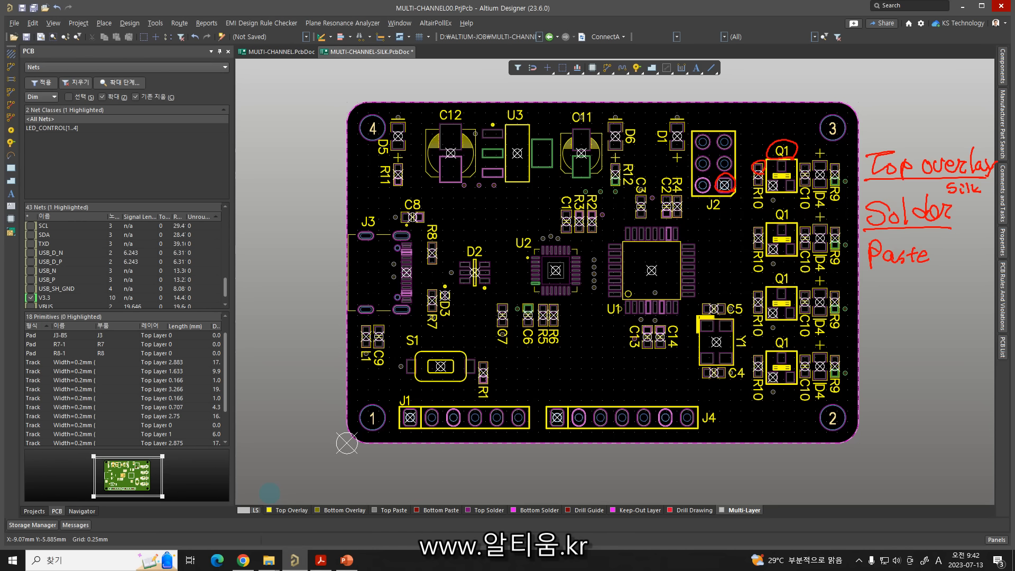
{"action": "mouse_move", "coordinate": [858, 270]}
{"action": "left_mouse_down"}
{"action": "mouse_move", "coordinate": [946, 271]}
{"action": "mouse_move", "coordinate": [914, 279]}
{"action": "mouse_move", "coordinate": [926, 290]}
{"action": "mouse_move", "coordinate": [960, 288]}
{"action": "left_mouse_up"}
{"action": "left_click_drag", "start_coordinate": [961, 275], "coordinate": [964, 290]}
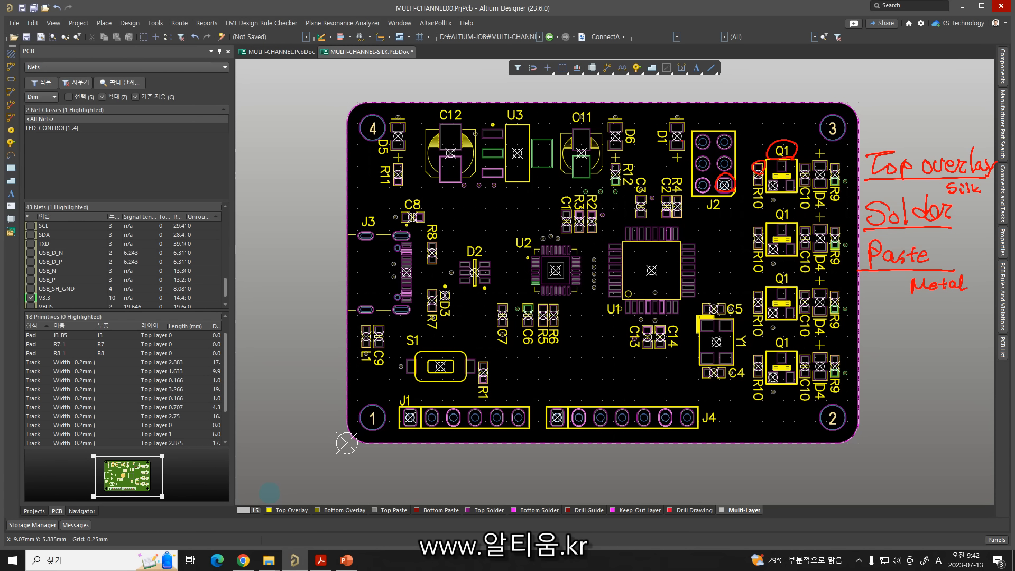
{"action": "left_click_drag", "start_coordinate": [677, 141], "coordinate": [683, 147]}
{"action": "mouse_move", "coordinate": [890, 319]}
{"action": "left_mouse_down"}
{"action": "mouse_move", "coordinate": [876, 335]}
{"action": "mouse_move", "coordinate": [897, 332]}
{"action": "left_mouse_up"}
{"action": "mouse_move", "coordinate": [898, 323]}
{"action": "left_mouse_down"}
{"action": "mouse_move", "coordinate": [907, 321]}
{"action": "mouse_move", "coordinate": [897, 333]}
{"action": "left_mouse_up"}
{"action": "mouse_move", "coordinate": [923, 319]}
{"action": "left_mouse_down"}
{"action": "mouse_move", "coordinate": [913, 329]}
{"action": "mouse_move", "coordinate": [938, 325]}
{"action": "mouse_move", "coordinate": [943, 335]}
{"action": "left_mouse_up"}
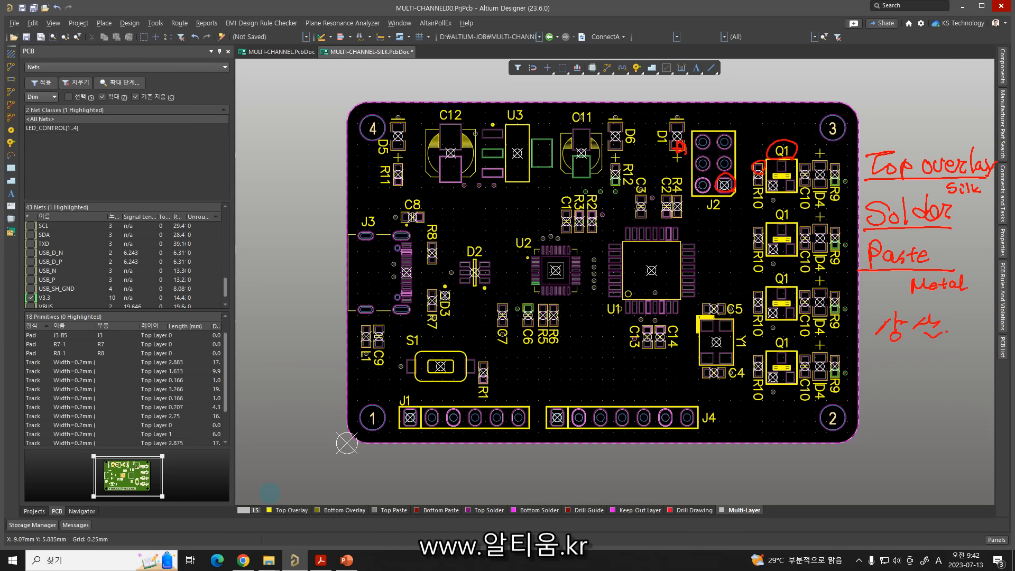
{"action": "mouse_move", "coordinate": [572, 124]}
{"action": "left_mouse_down"}
{"action": "mouse_move", "coordinate": [590, 106]}
{"action": "mouse_move", "coordinate": [568, 125]}
{"action": "left_mouse_up"}
{"action": "mouse_move", "coordinate": [557, 207]}
{"action": "left_mouse_down"}
{"action": "mouse_move", "coordinate": [555, 235]}
{"action": "mouse_move", "coordinate": [570, 207]}
{"action": "mouse_move", "coordinate": [602, 187]}
{"action": "mouse_move", "coordinate": [615, 203]}
{"action": "left_mouse_up"}
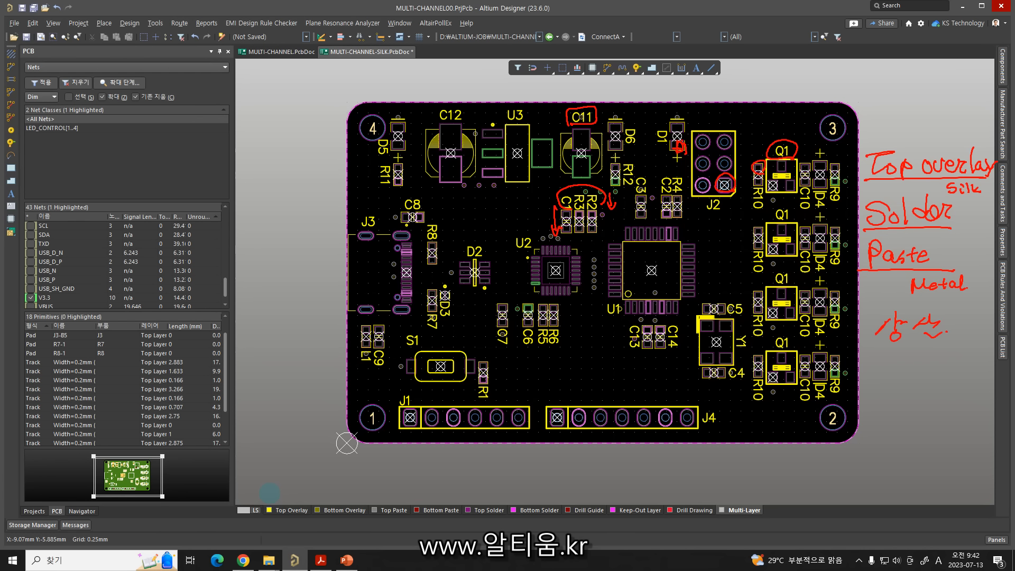
{"action": "mouse_move", "coordinate": [788, 145]}
{"action": "left_mouse_down"}
{"action": "mouse_move", "coordinate": [772, 109]}
{"action": "mouse_move", "coordinate": [611, 206]}
{"action": "left_mouse_up"}
{"action": "left_click_drag", "start_coordinate": [596, 167], "coordinate": [605, 203]}
{"action": "left_click_drag", "start_coordinate": [606, 191], "coordinate": [630, 193]}
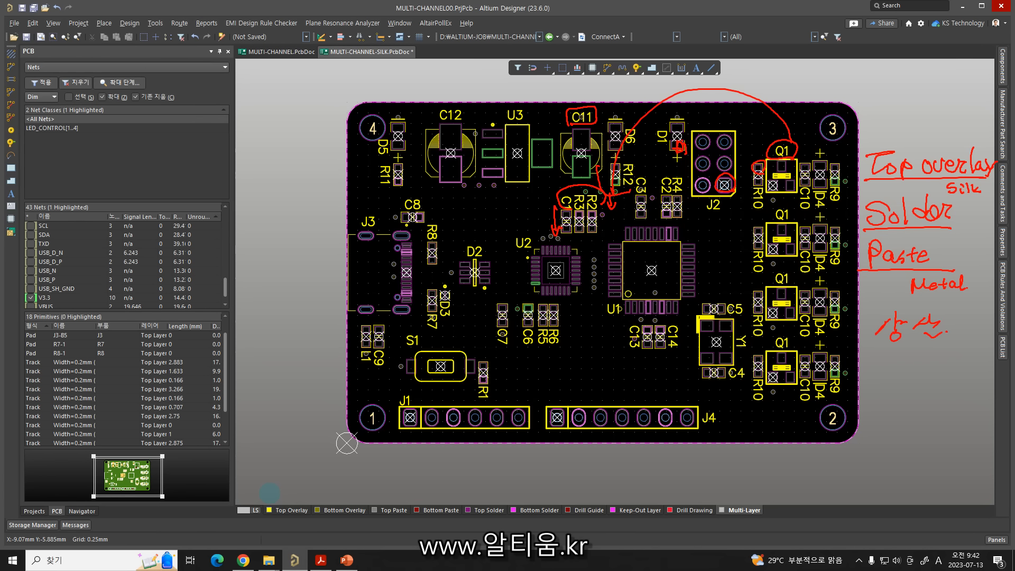
{"action": "mouse_move", "coordinate": [431, 121]}
{"action": "left_mouse_down"}
{"action": "mouse_move", "coordinate": [466, 114]}
{"action": "mouse_move", "coordinate": [470, 129]}
{"action": "left_mouse_up"}
{"action": "mouse_move", "coordinate": [496, 123]}
{"action": "left_mouse_down"}
{"action": "mouse_move", "coordinate": [523, 110]}
{"action": "mouse_move", "coordinate": [528, 127]}
{"action": "left_mouse_up"}
{"action": "mouse_move", "coordinate": [581, 188]}
{"action": "left_mouse_down"}
{"action": "mouse_move", "coordinate": [608, 203]}
{"action": "mouse_move", "coordinate": [579, 165]}
{"action": "mouse_move", "coordinate": [515, 197]}
{"action": "mouse_move", "coordinate": [530, 198]}
{"action": "left_mouse_up"}
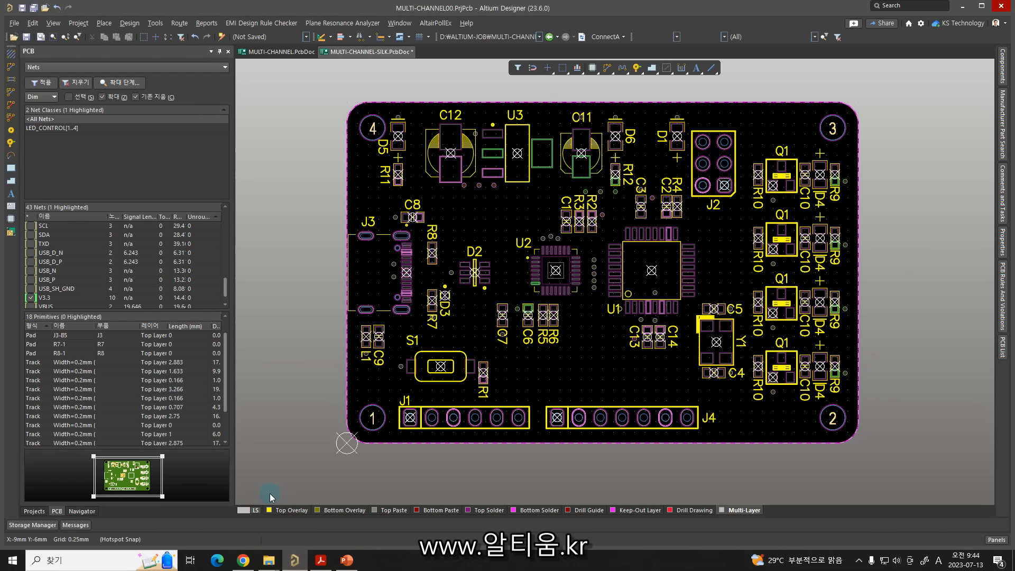
On the Top Overlay, move designator C9 to the right side of its capacitor and L1 to the left side of its part.
{"action": "left_click", "coordinate": [293, 510]}
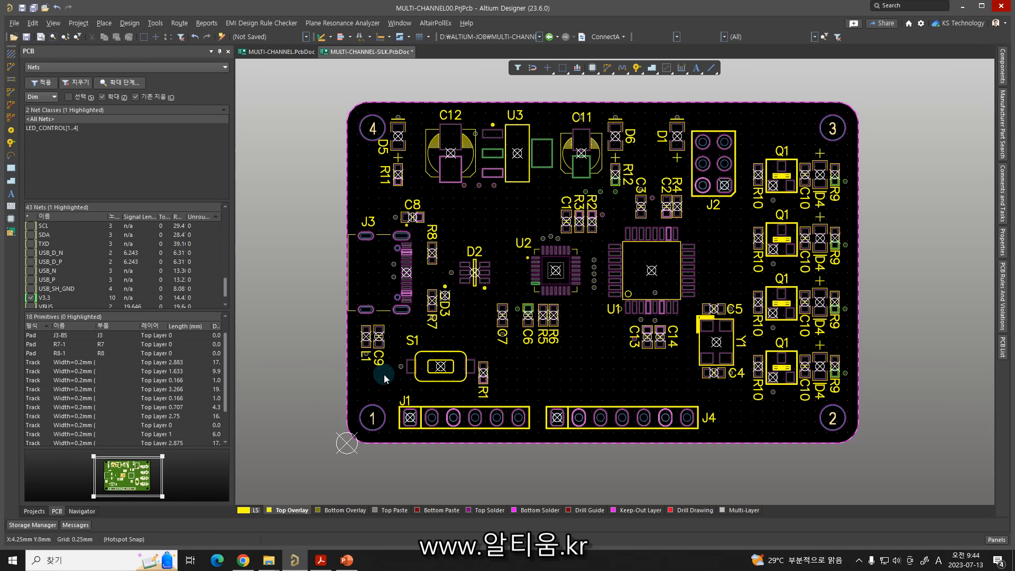
{"action": "scroll", "coordinate": [384, 355], "scroll_direction": "up", "scroll_amount": 5, "text": "ctrl"}
{"action": "left_click_drag", "start_coordinate": [367, 358], "coordinate": [400, 296]}
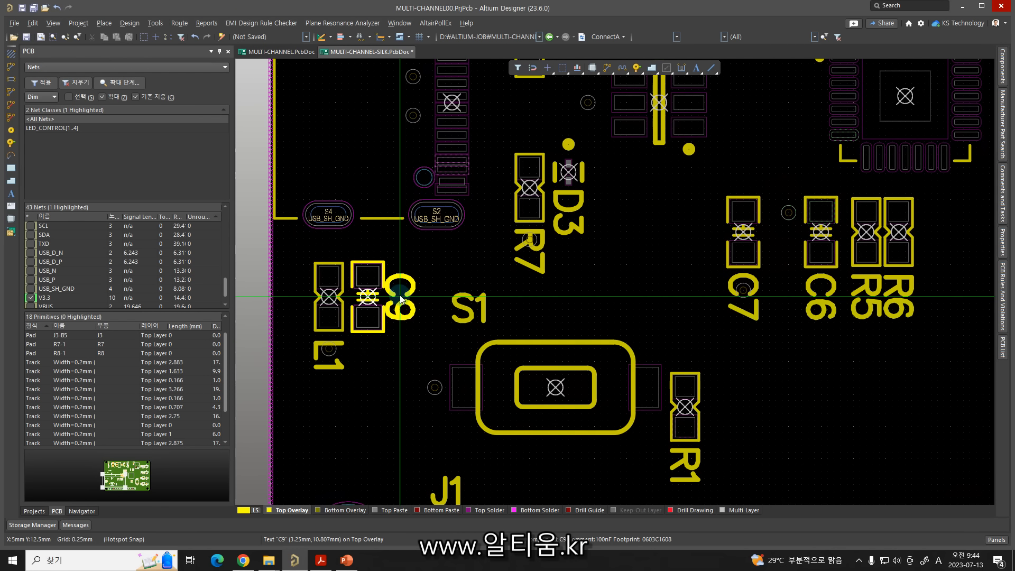
{"action": "left_click_drag", "start_coordinate": [317, 370], "coordinate": [299, 296]}
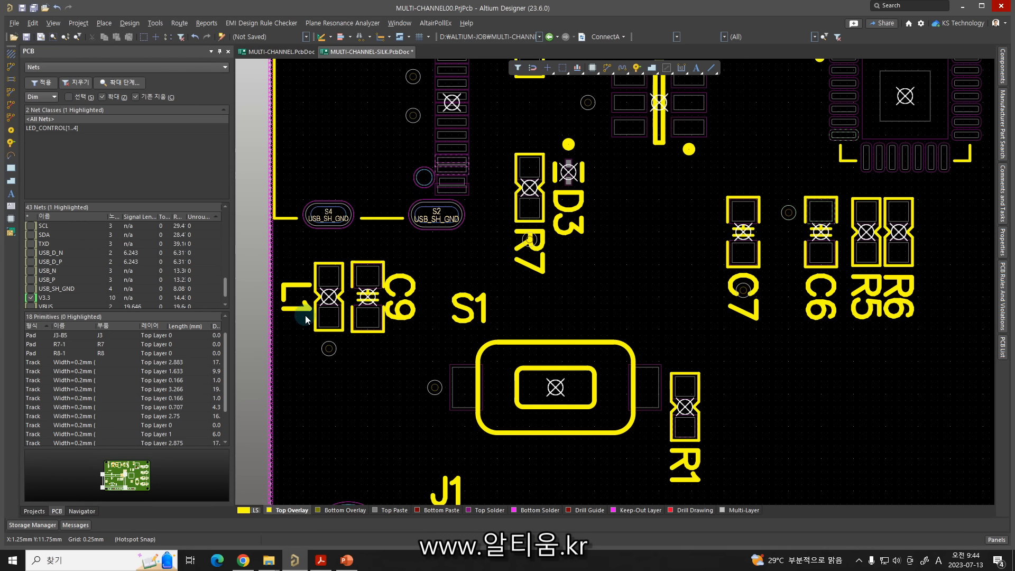
{"action": "left_click_drag", "start_coordinate": [400, 300], "coordinate": [401, 301]}
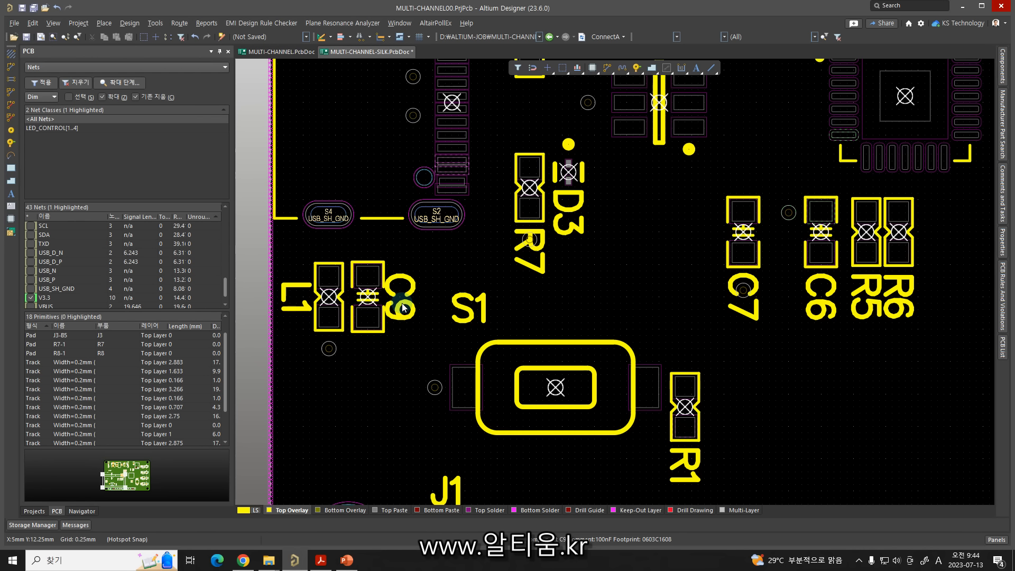
Move designator S1 so it is centred above the switch outline, and place R1 to the right of its resistor.
{"action": "right_click_drag", "start_coordinate": [424, 321], "coordinate": [426, 246]}
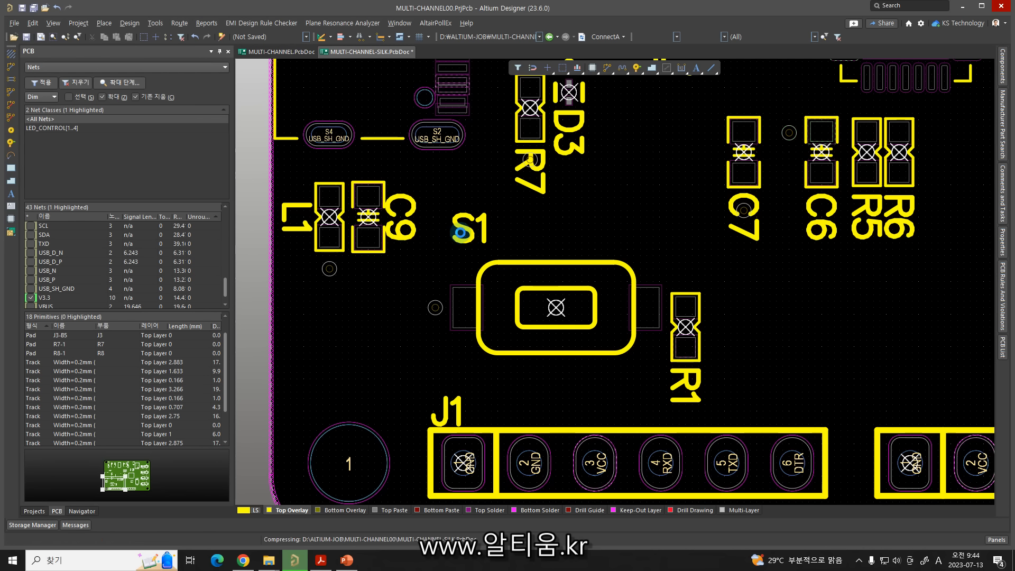
{"action": "left_click_drag", "start_coordinate": [461, 237], "coordinate": [554, 240]}
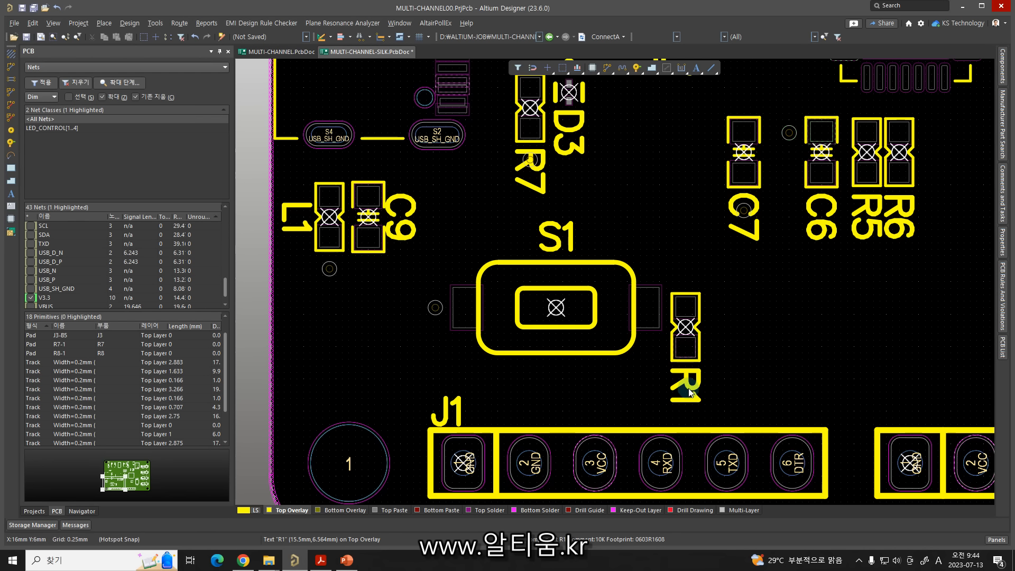
{"action": "left_click_drag", "start_coordinate": [687, 377], "coordinate": [719, 340]}
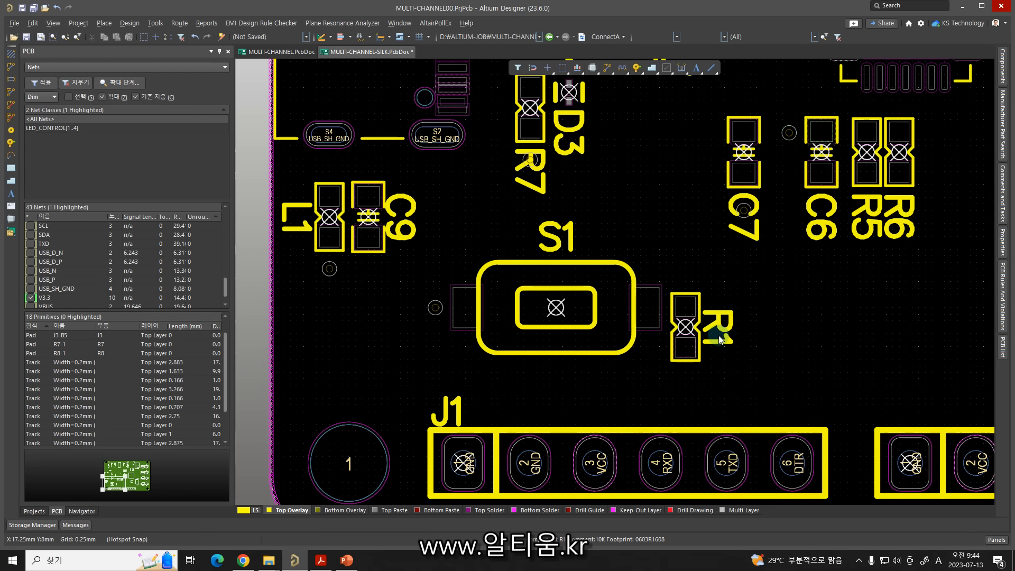
{"action": "right_click_drag", "start_coordinate": [710, 371], "coordinate": [659, 494]}
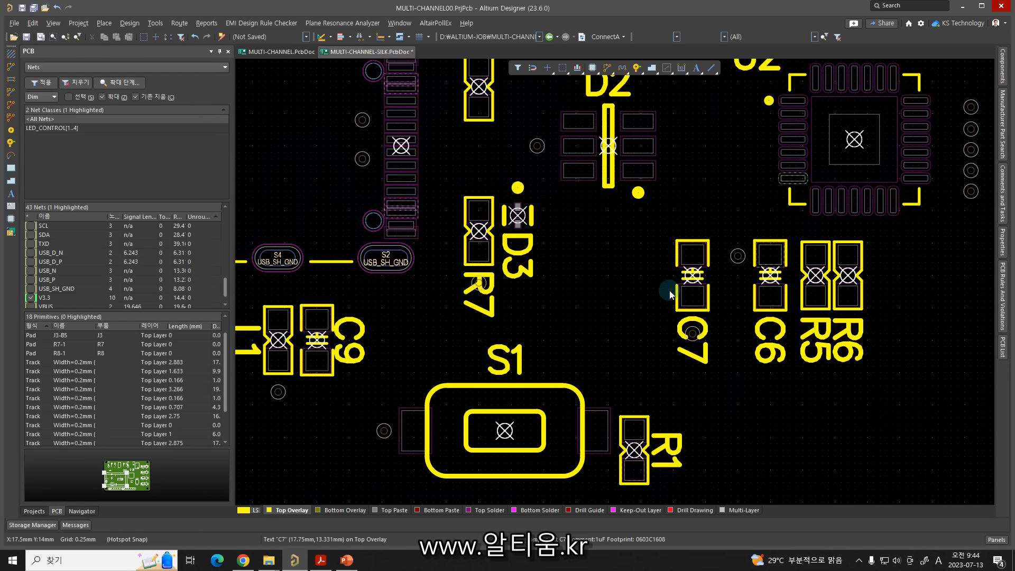
{"action": "right_click_drag", "start_coordinate": [668, 280], "coordinate": [650, 434]}
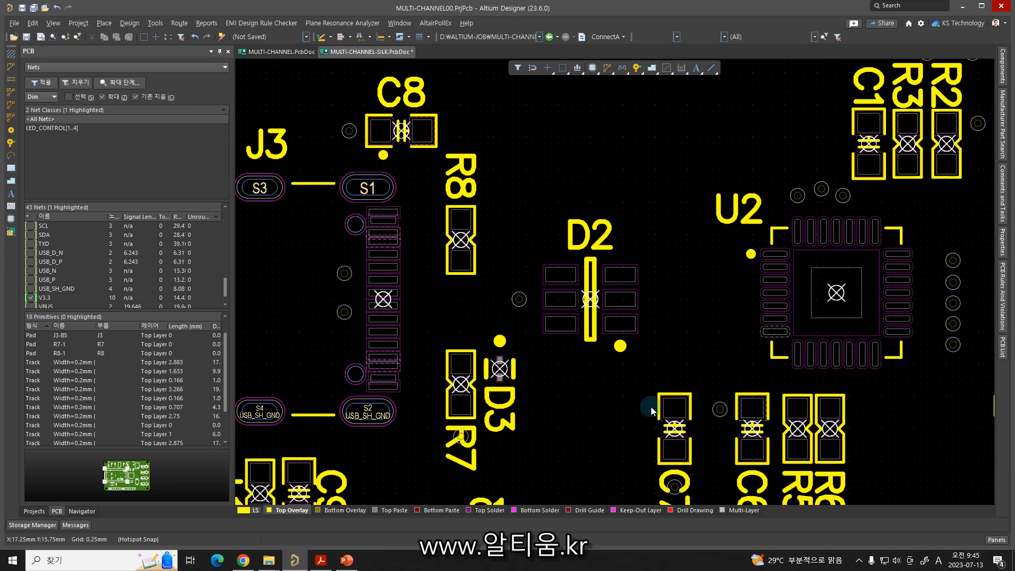
Move designator R8 to the right side of its resistor, keeping Top Overlay as the active layer.
{"action": "left_click_drag", "start_coordinate": [461, 177], "coordinate": [495, 229]}
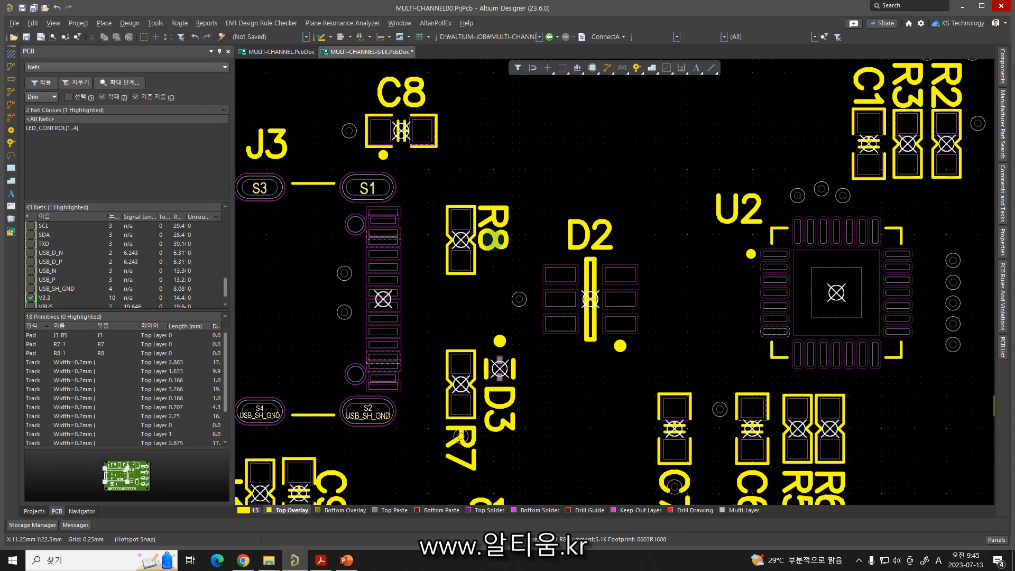
{"action": "scroll", "coordinate": [492, 237], "scroll_direction": "down", "scroll_amount": 5, "text": "ctrl"}
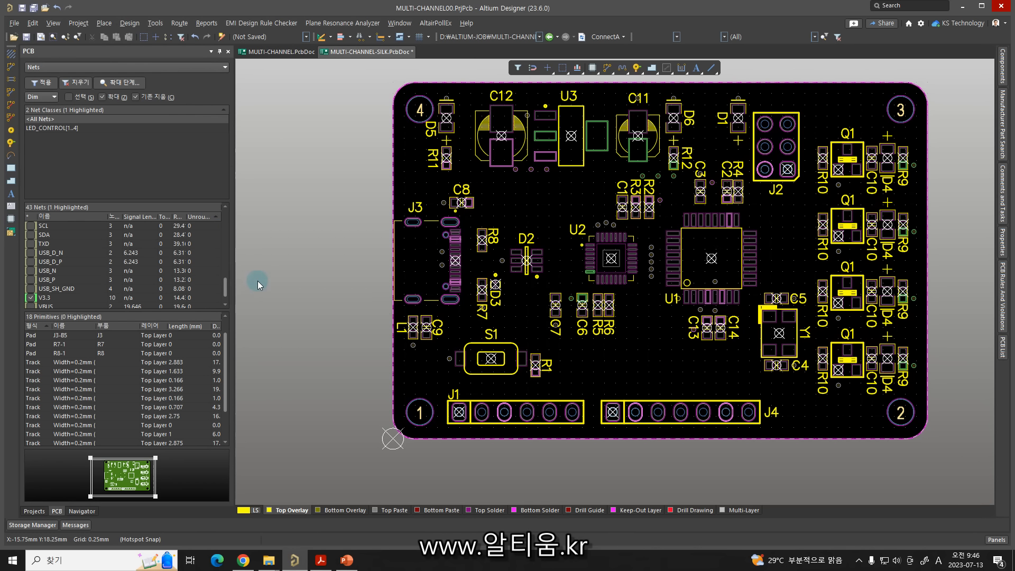
{"action": "left_click", "coordinate": [284, 511]}
{"action": "left_click", "coordinate": [283, 512]}
{"action": "left_click", "coordinate": [269, 503]}
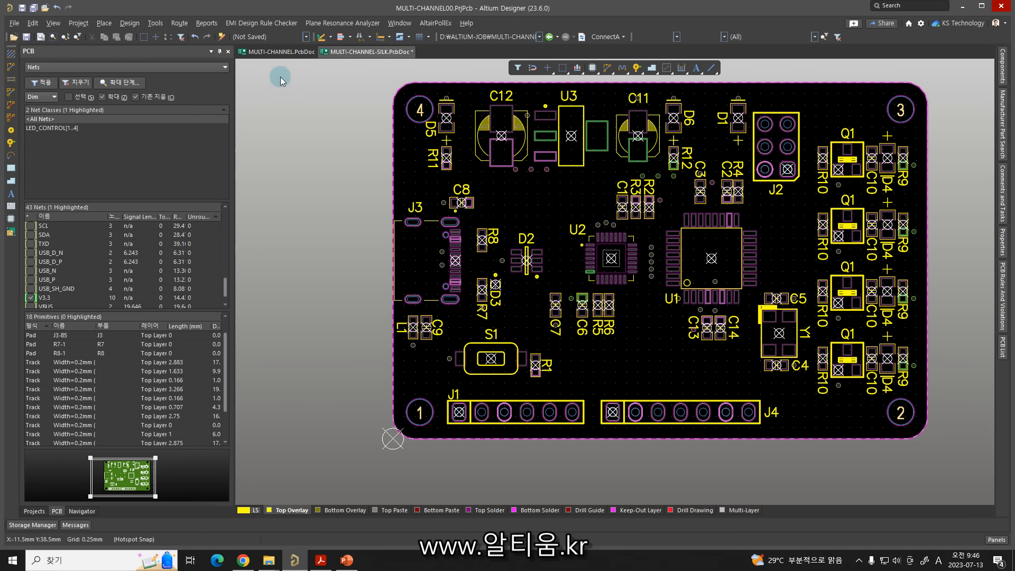
Start placing a graphic on the Top Overlay in an area about 6 by 5.5 mm right of R1, browsing the Downloads folder for its image.
{"action": "left_click", "coordinate": [103, 24]}
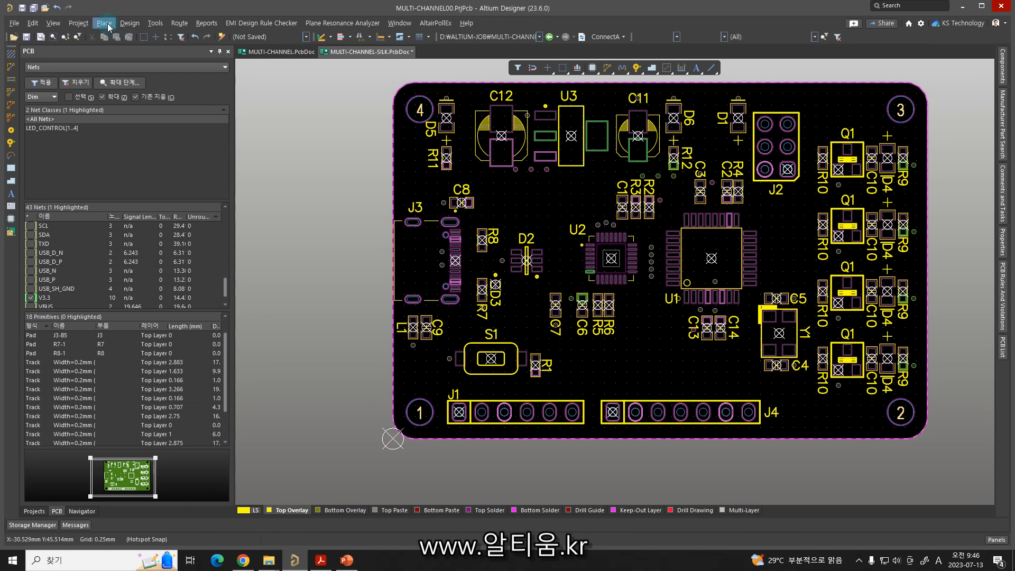
{"action": "left_click", "coordinate": [109, 45]}
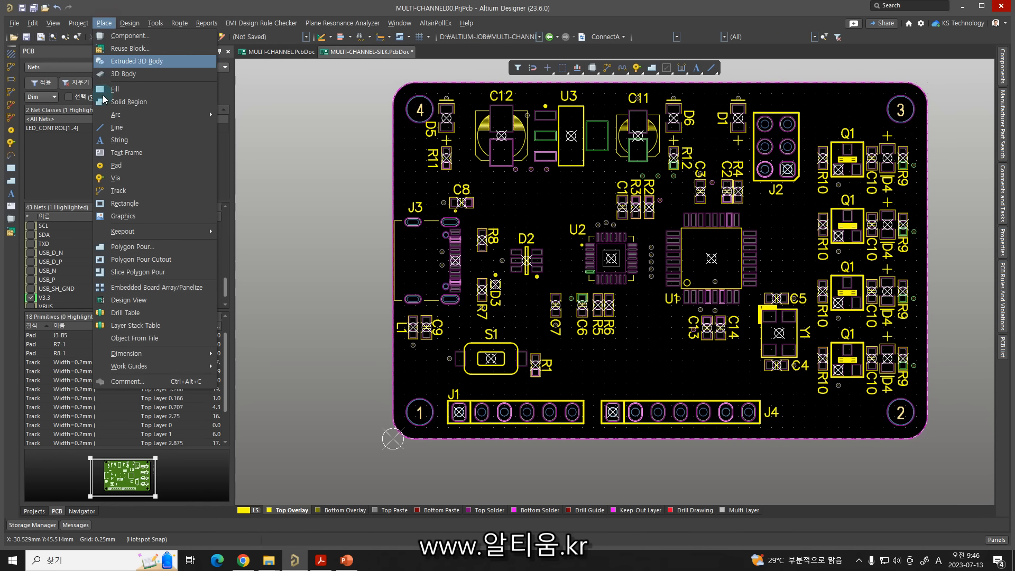
{"action": "left_click", "coordinate": [122, 219]}
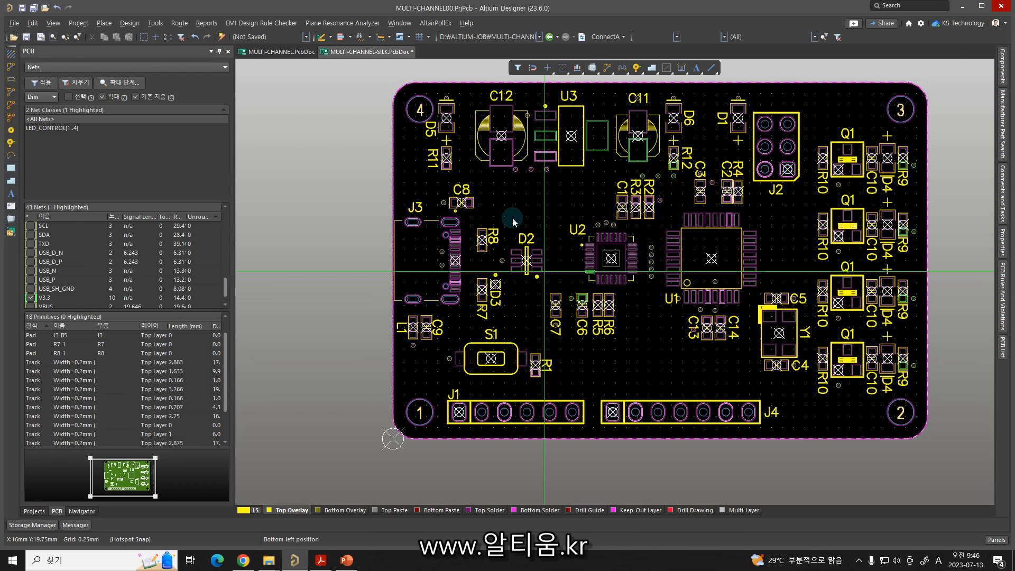
{"action": "left_click", "coordinate": [568, 343]}
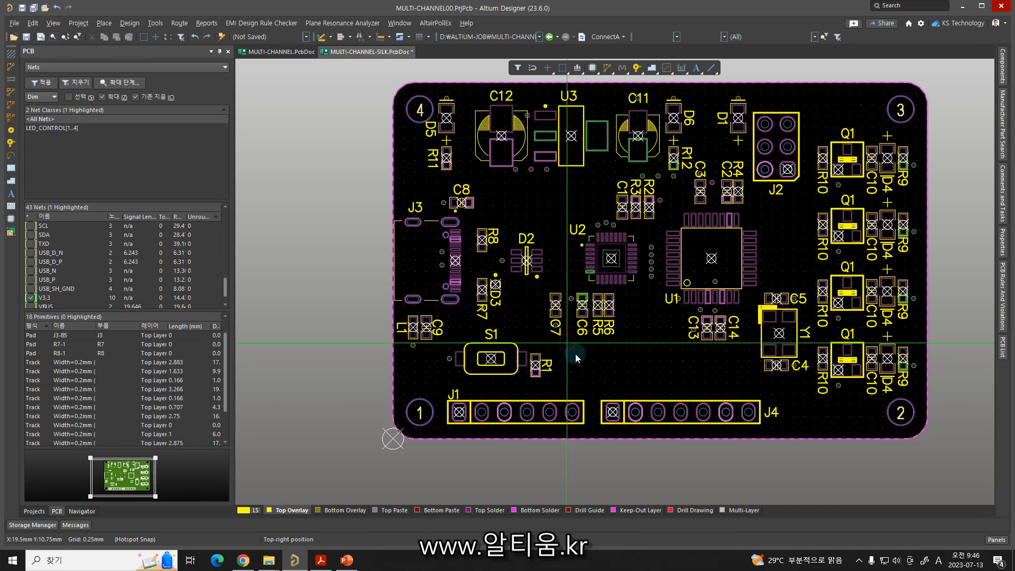
{"action": "left_click", "coordinate": [621, 394]}
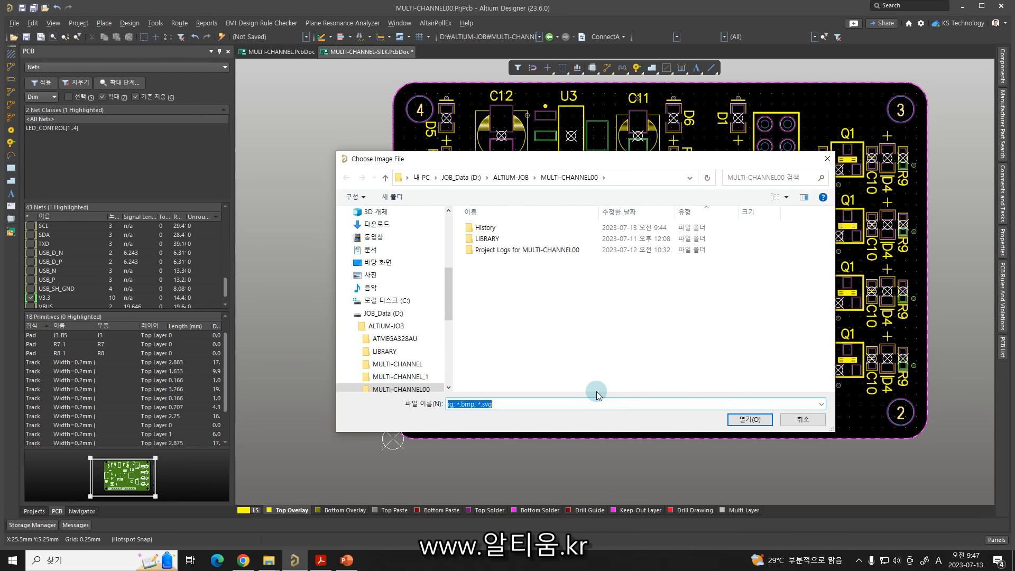
{"action": "left_click", "coordinate": [386, 225]}
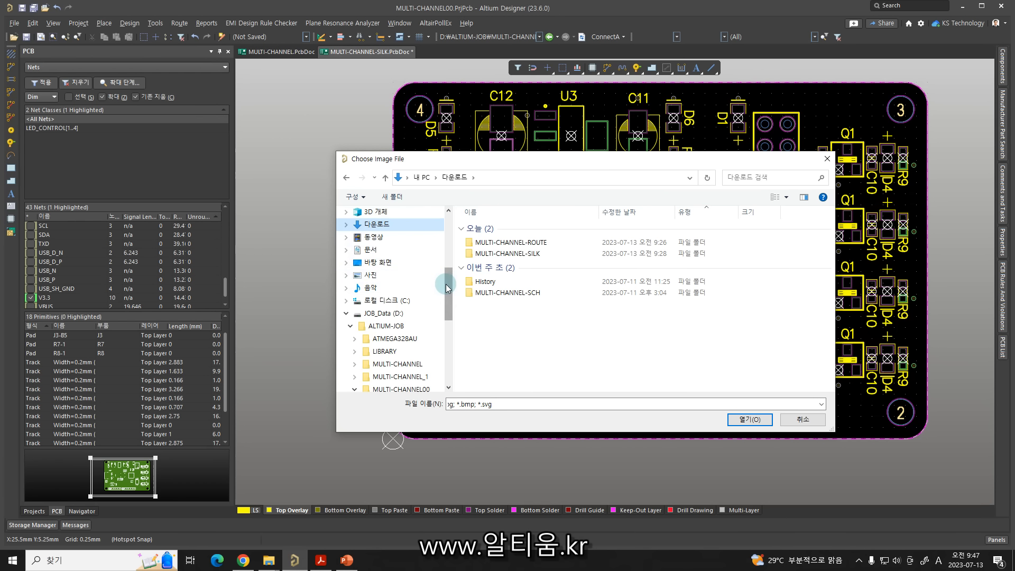
{"action": "left_click_drag", "start_coordinate": [446, 288], "coordinate": [447, 349]}
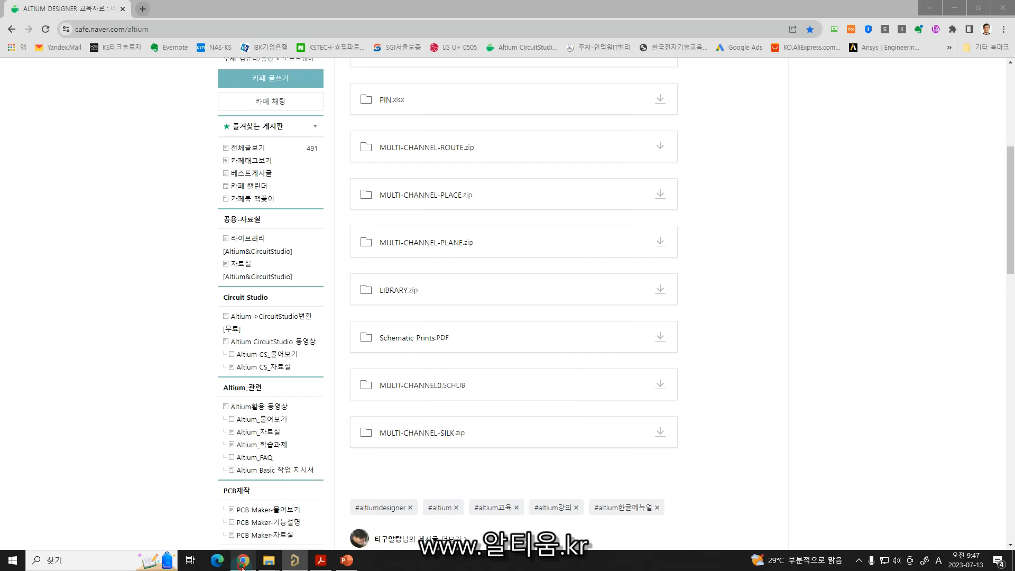
Switch to Chrome and search Google Images for "apple" in a new tab.
{"action": "left_click", "coordinate": [243, 560]}
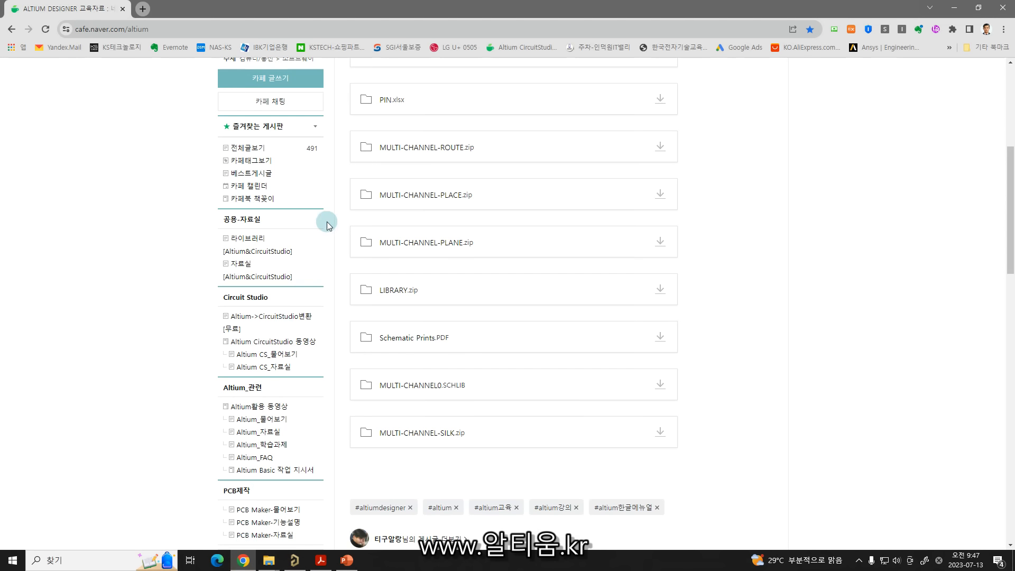
{"action": "left_click", "coordinate": [143, 9]}
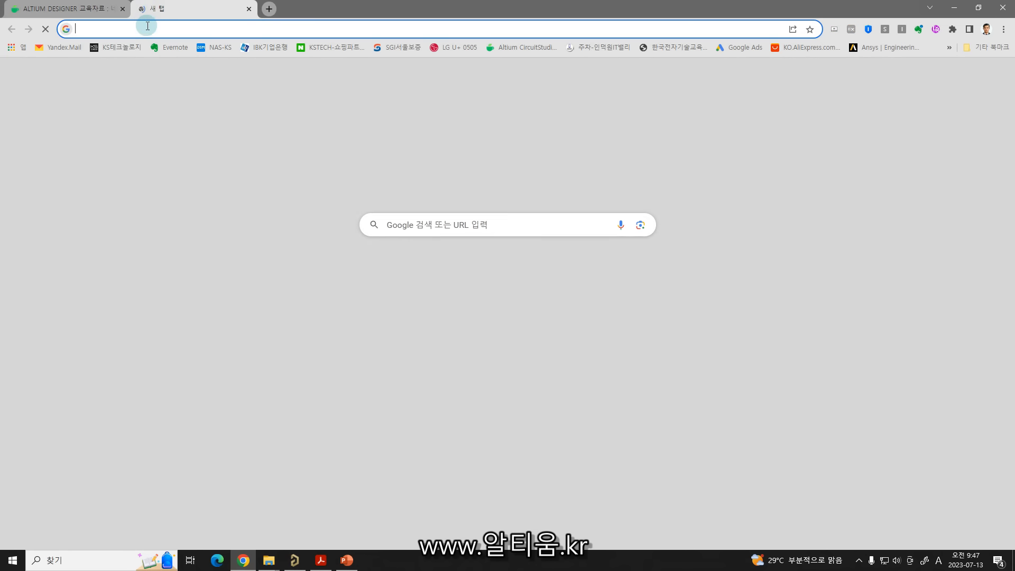
{"action": "type", "text": "appl"}
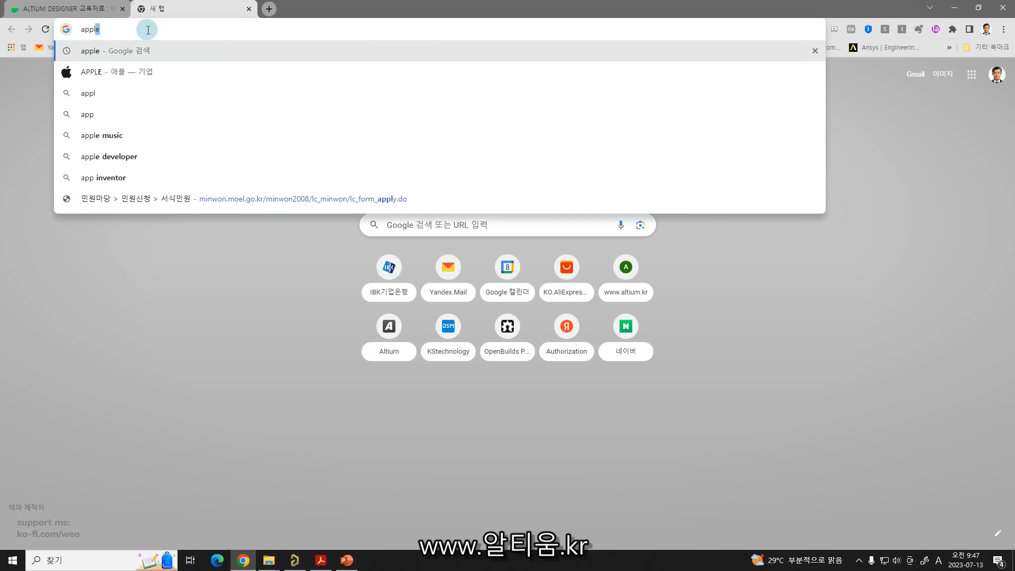
{"action": "type", "text": "e"}
{"action": "key", "text": "Return"}
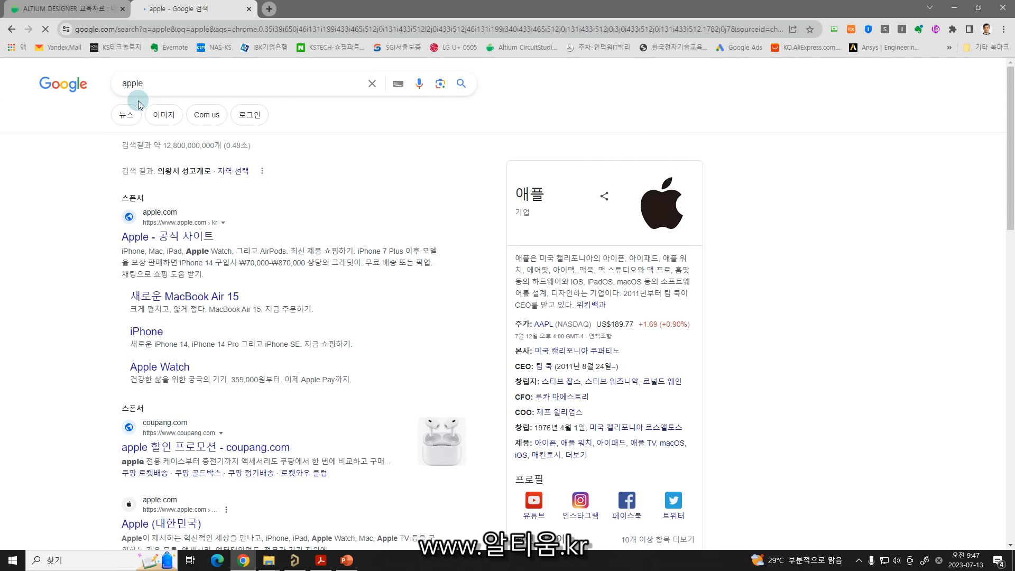
{"action": "left_click", "coordinate": [164, 115]}
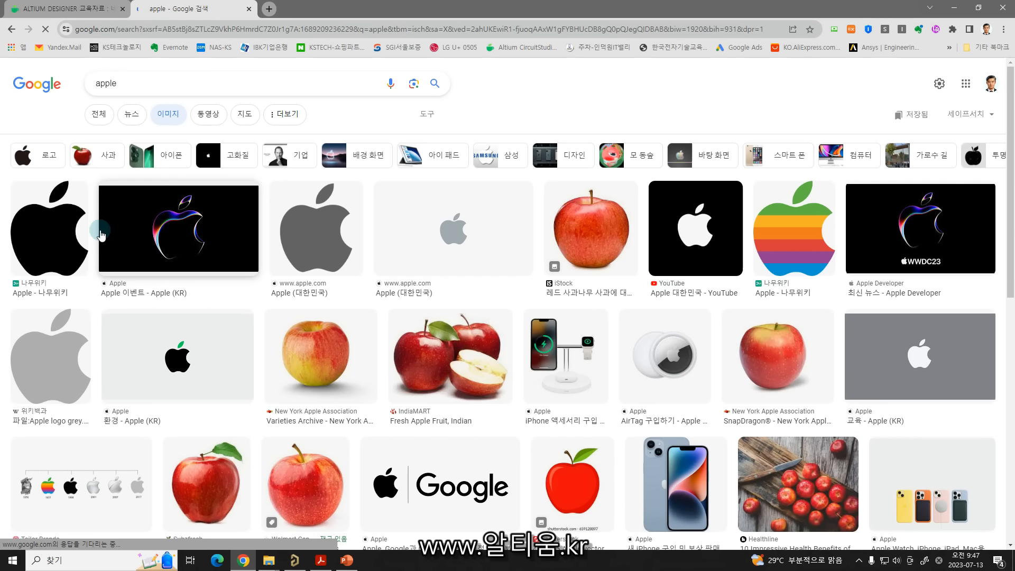
Save the solid black Apple logo image to the Downloads folder as apple.
{"action": "left_click", "coordinate": [85, 233]}
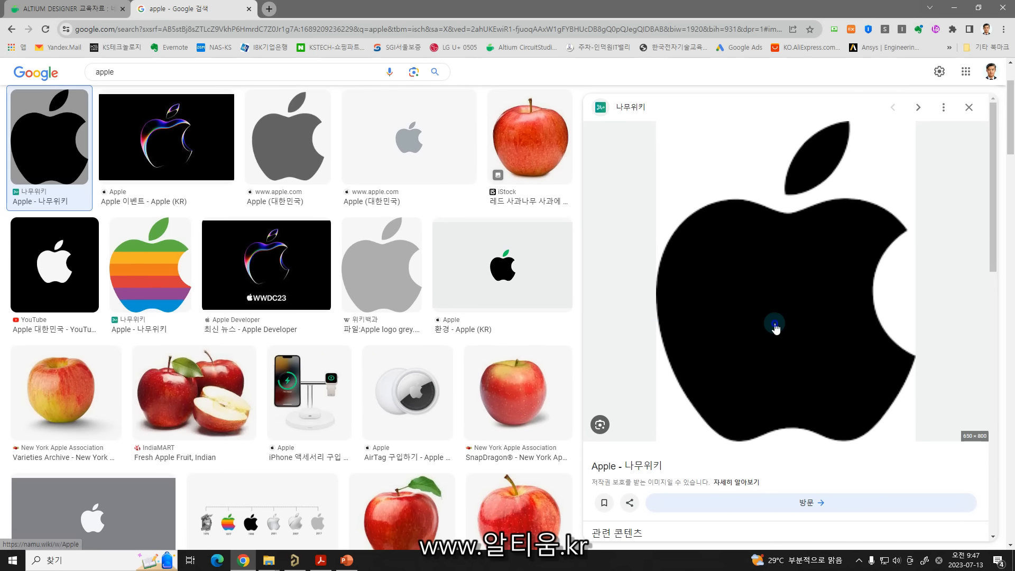
{"action": "right_click", "coordinate": [769, 323]}
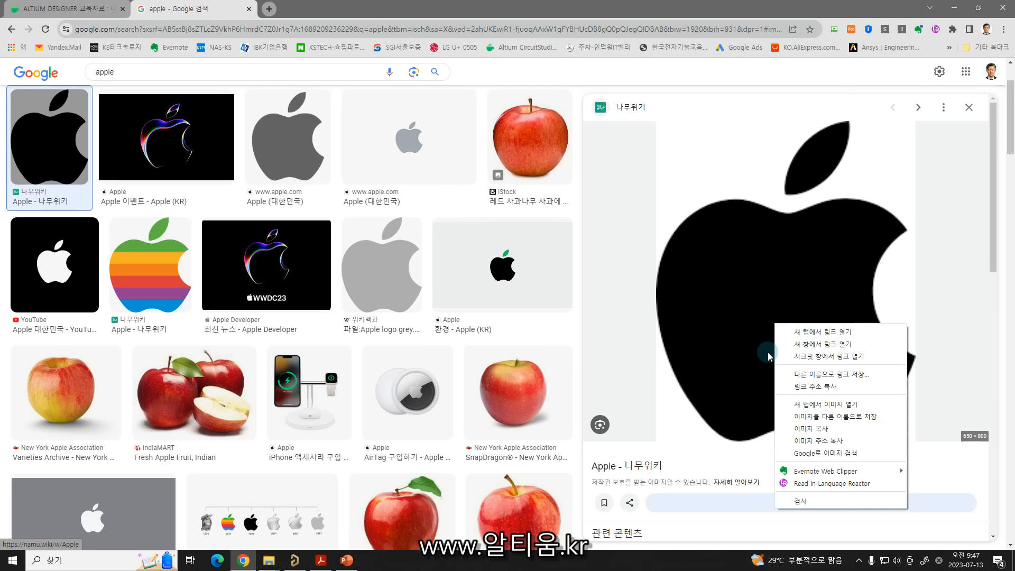
{"action": "left_click", "coordinate": [795, 417]}
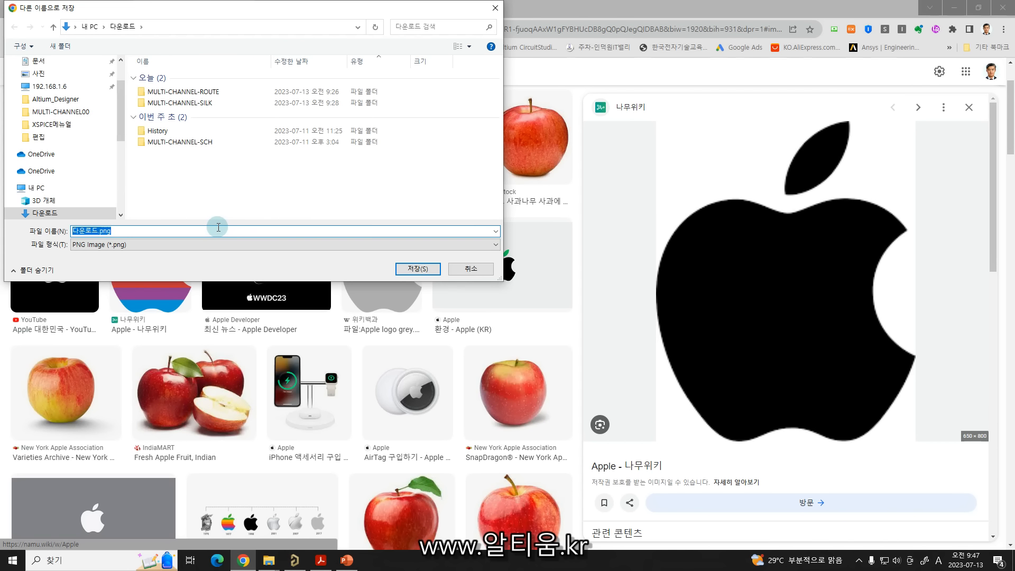
{"action": "type", "text": "pp"}
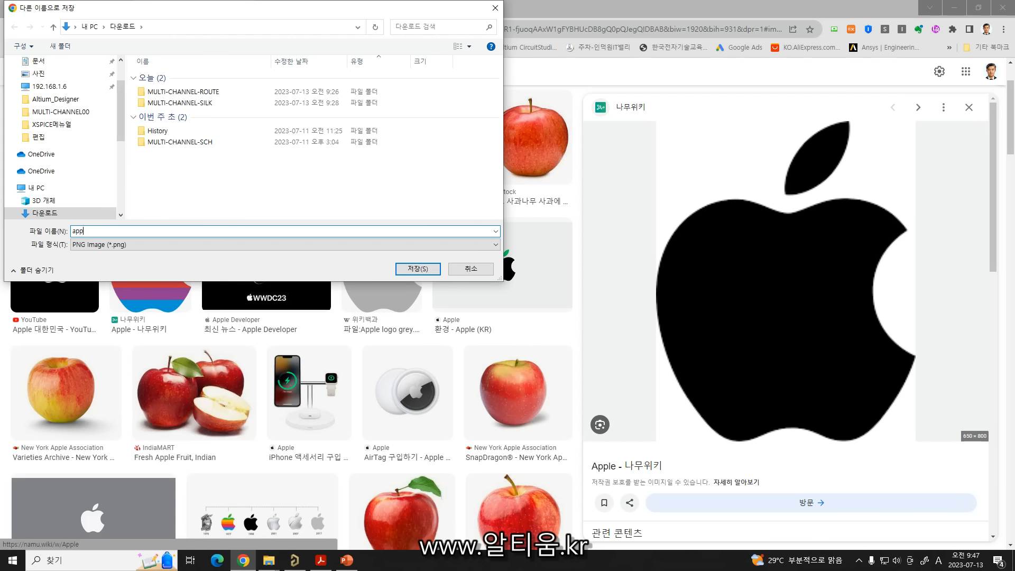
{"action": "type", "text": "le"}
{"action": "key", "text": "Return"}
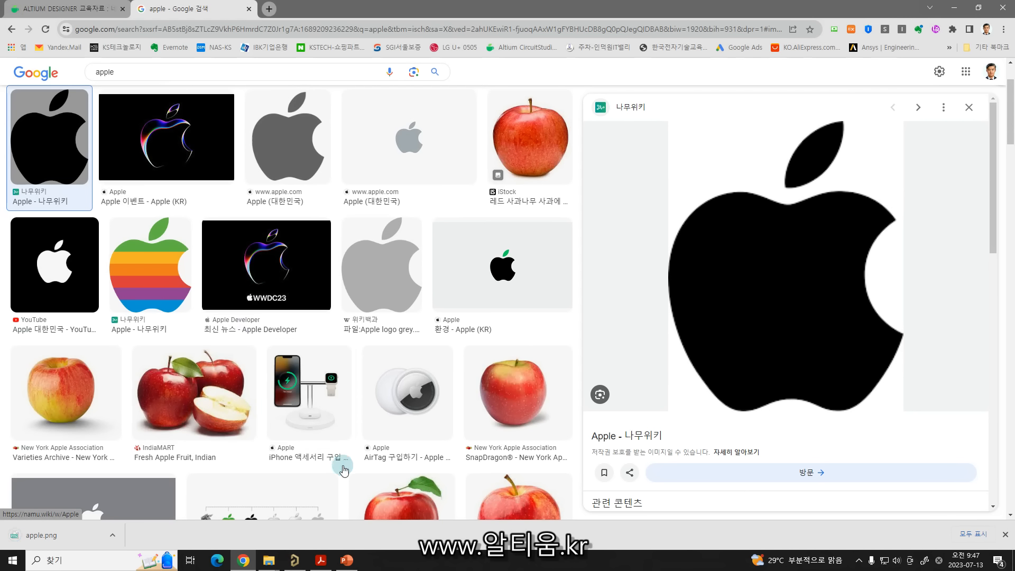
Switch back to Altium Designer and open apple.png from the Downloads folder as the graphic's source image.
{"action": "left_click", "coordinate": [296, 556]}
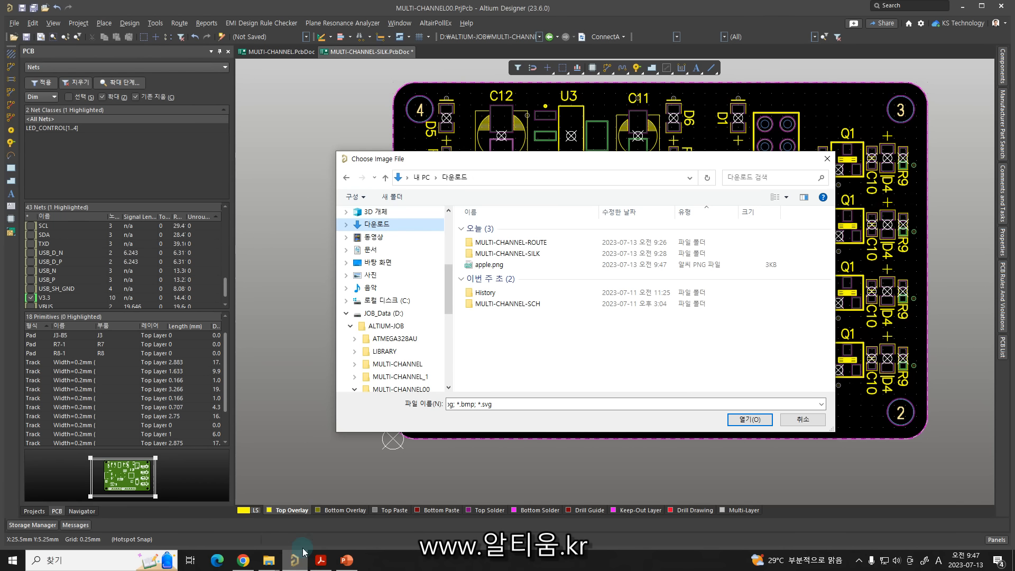
{"action": "left_click", "coordinate": [480, 268]}
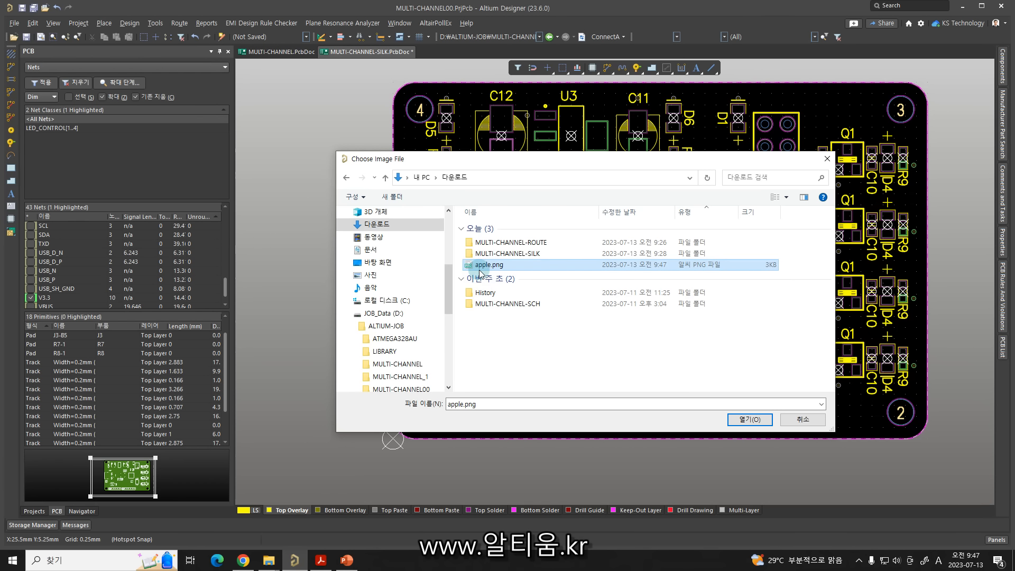
{"action": "left_click", "coordinate": [753, 421]}
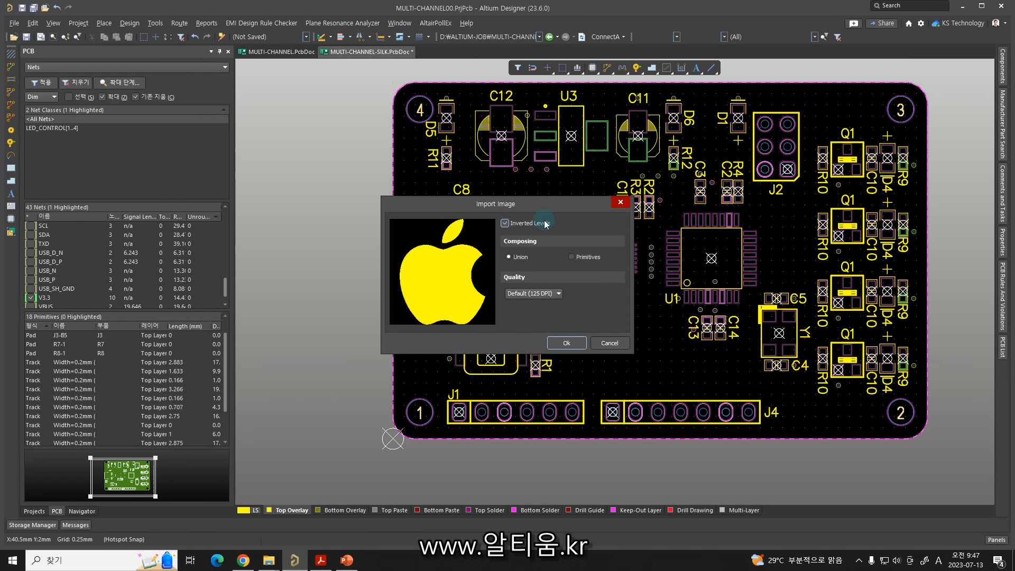
Import the logo with inverted levels and Union composing at 1200 DPI, and move it into the empty space below C13.
{"action": "left_click", "coordinate": [532, 290]}
{"action": "left_click", "coordinate": [531, 338]}
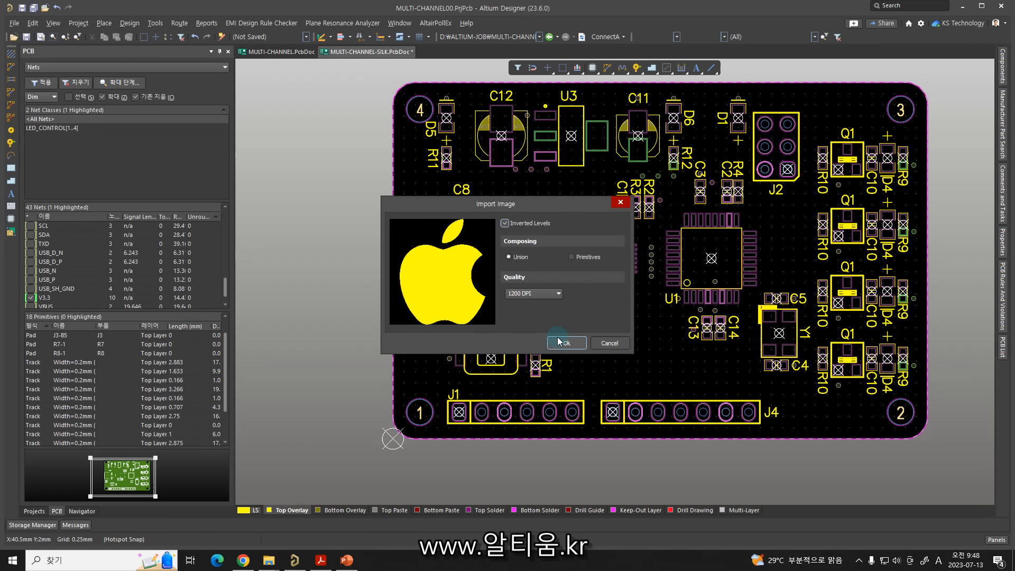
{"action": "left_click", "coordinate": [602, 444]}
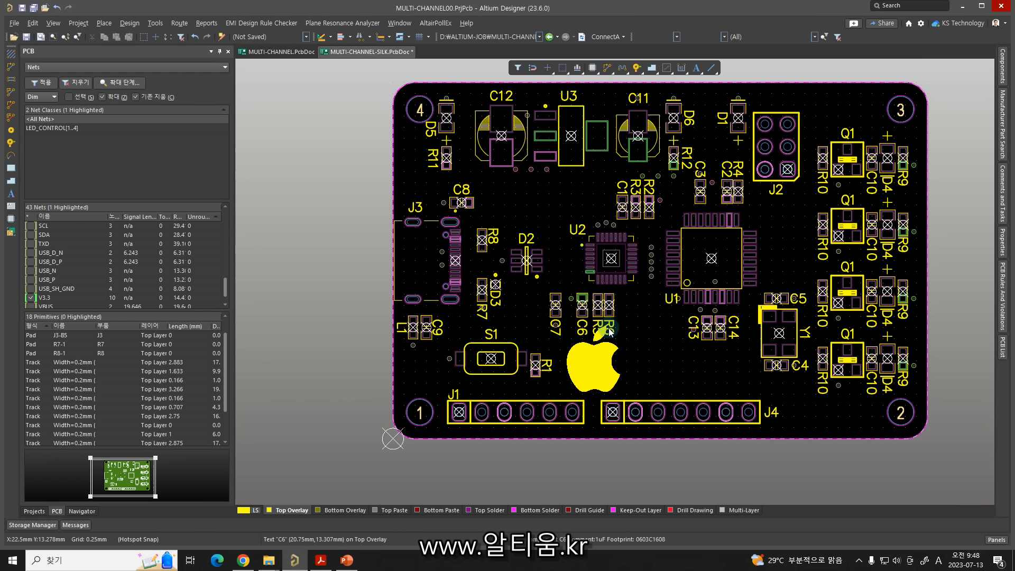
{"action": "left_click_drag", "start_coordinate": [592, 361], "coordinate": [646, 345]}
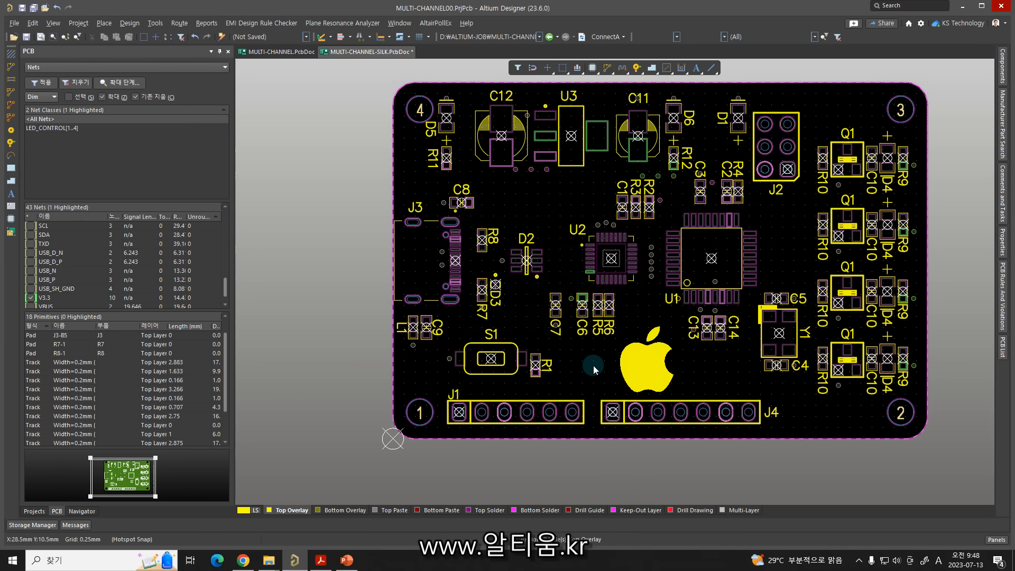
Show the board in 3D and apply the Altium 3D Black view configuration.
{"action": "left_click", "coordinate": [256, 511]}
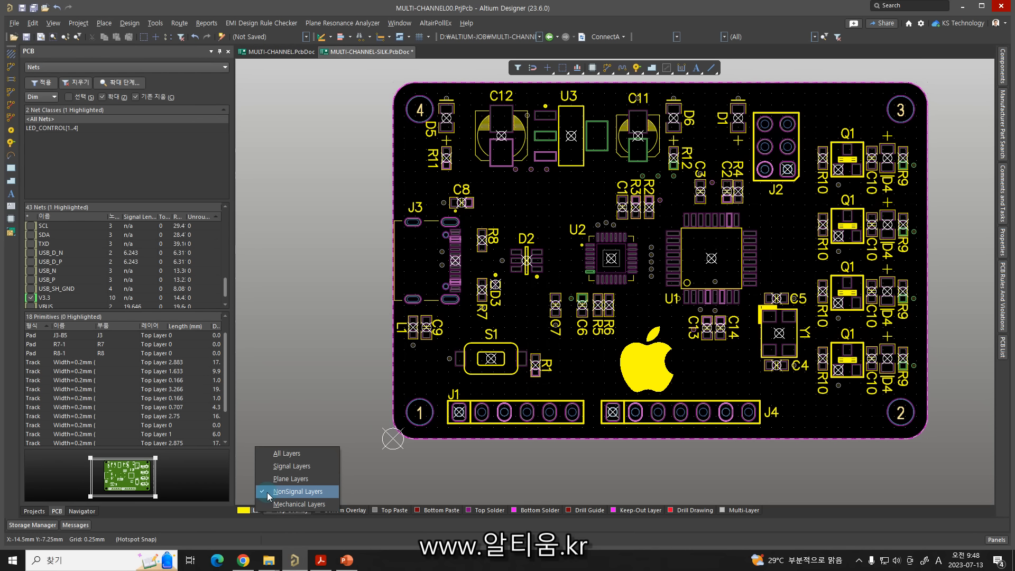
{"action": "left_click", "coordinate": [306, 390]}
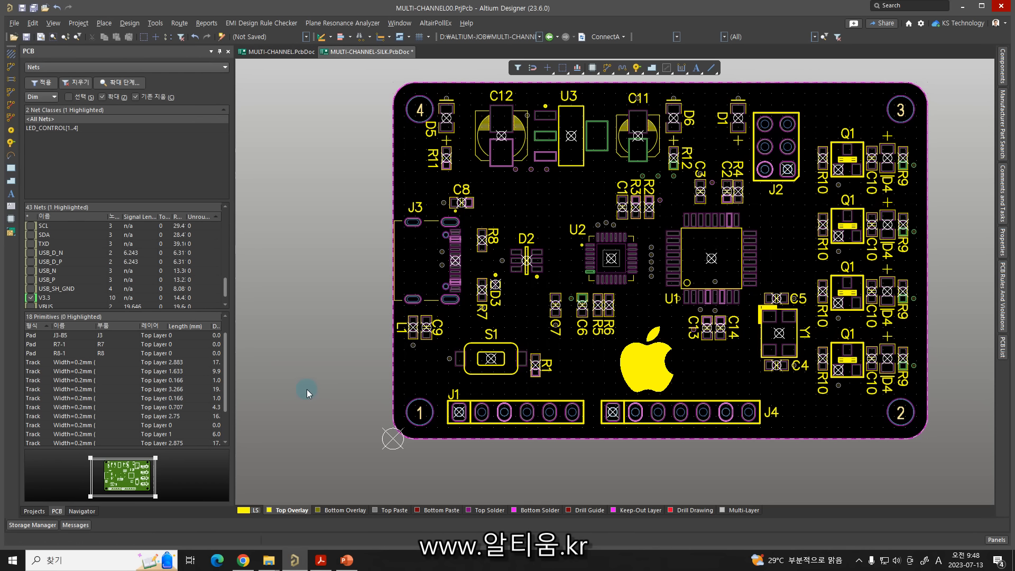
{"action": "key", "text": "3"}
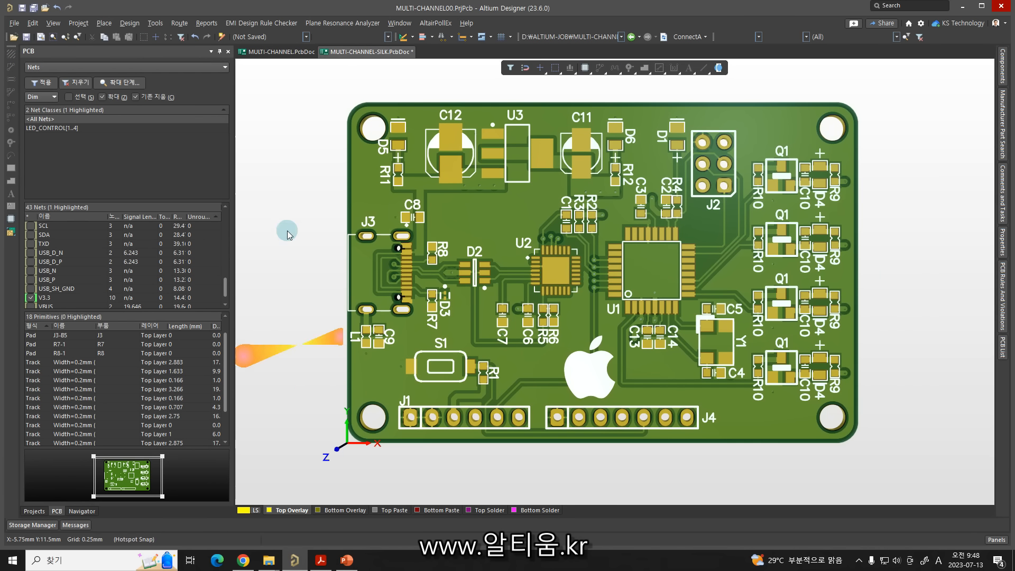
{"action": "left_click", "coordinate": [306, 37]}
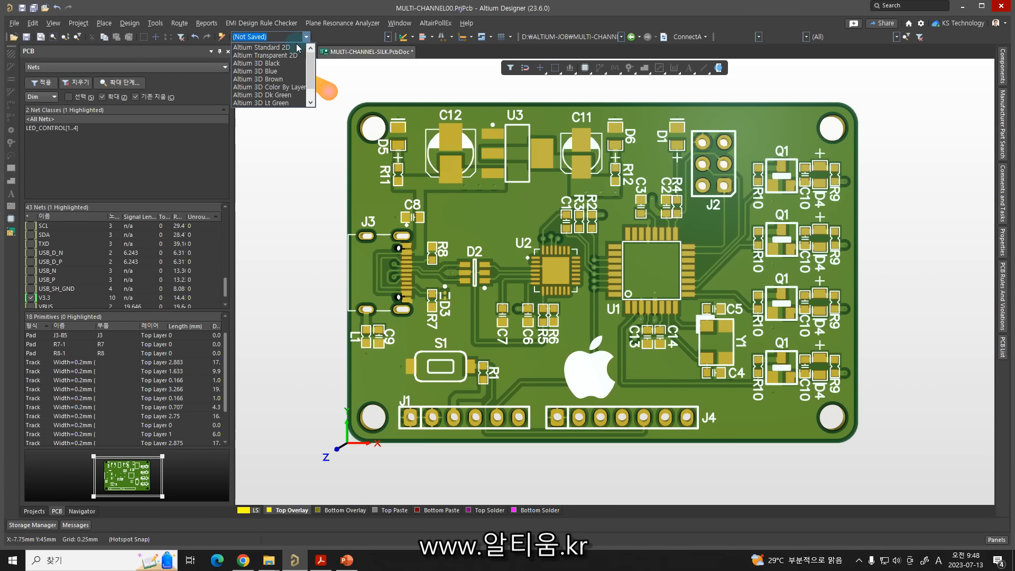
{"action": "left_click", "coordinate": [278, 63]}
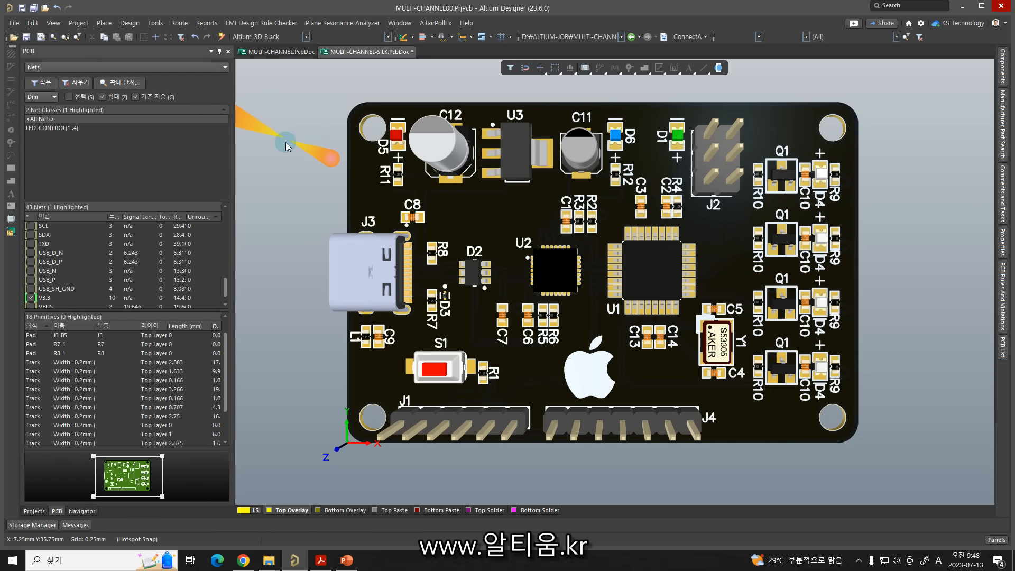
Hide the 3D component bodies to inspect the bare black board, and apply the Altium 3D Dk Green view configuration.
{"action": "key", "text": "shift"}
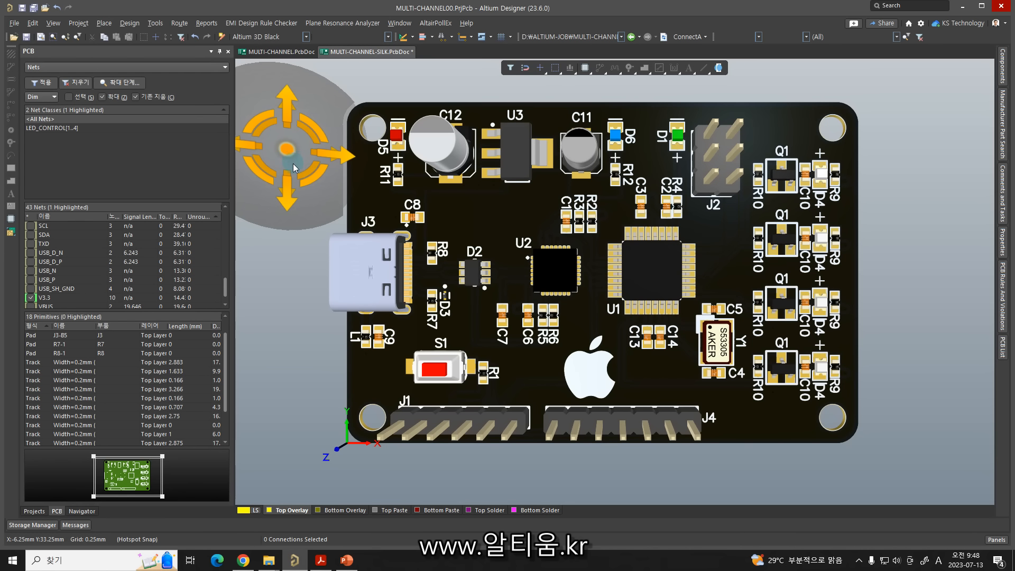
{"action": "key", "text": "shift+z"}
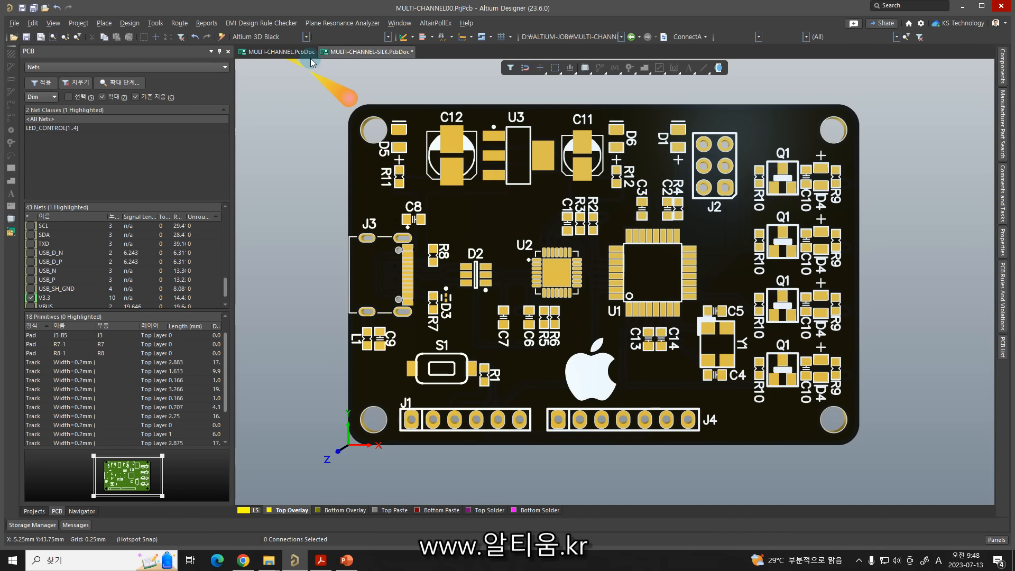
{"action": "left_click", "coordinate": [306, 36]}
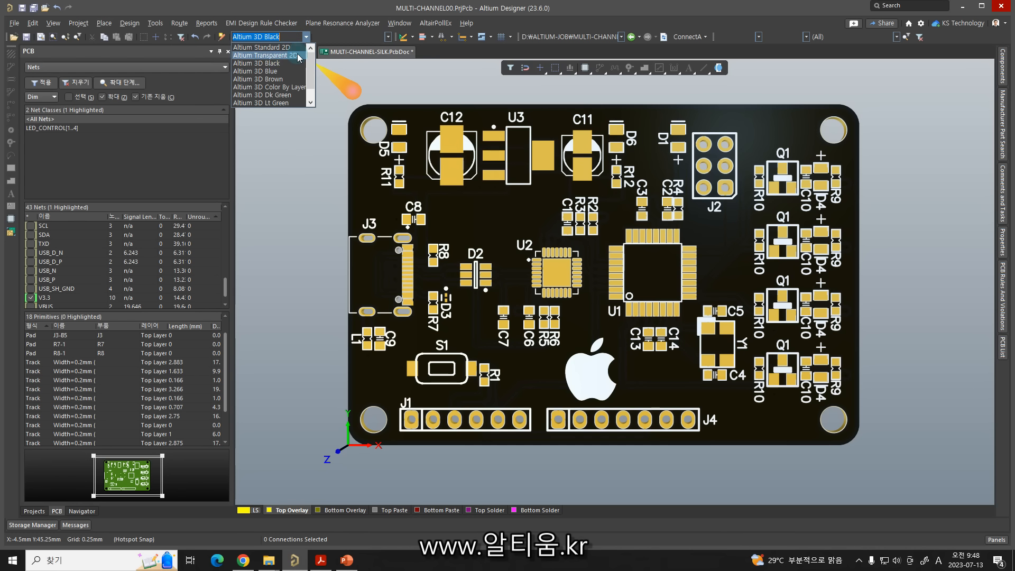
{"action": "left_click", "coordinate": [288, 95]}
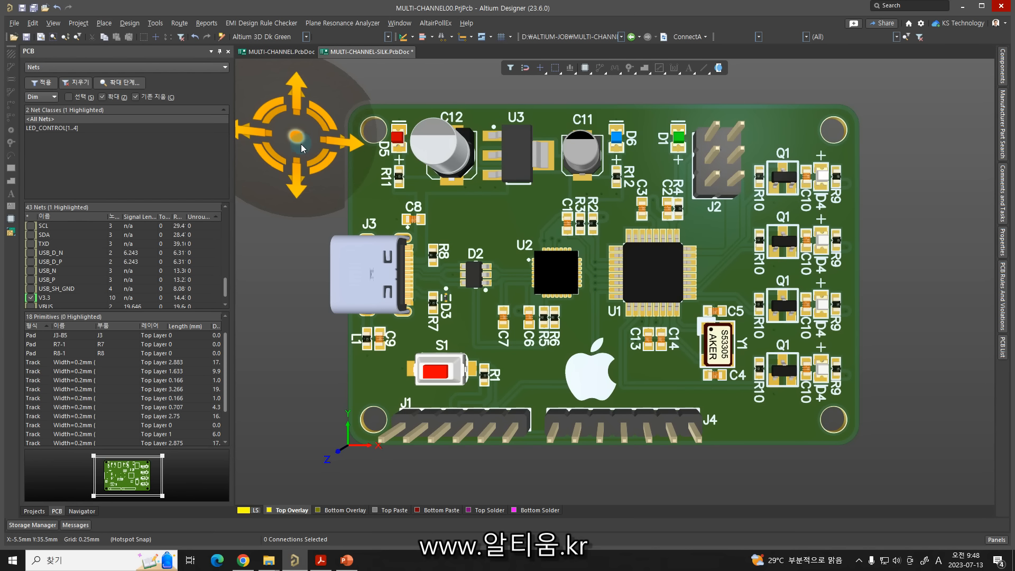
Hide the 3D component bodies to inspect the bare green board, and return to the 2D layout view.
{"action": "key", "text": "shift+z"}
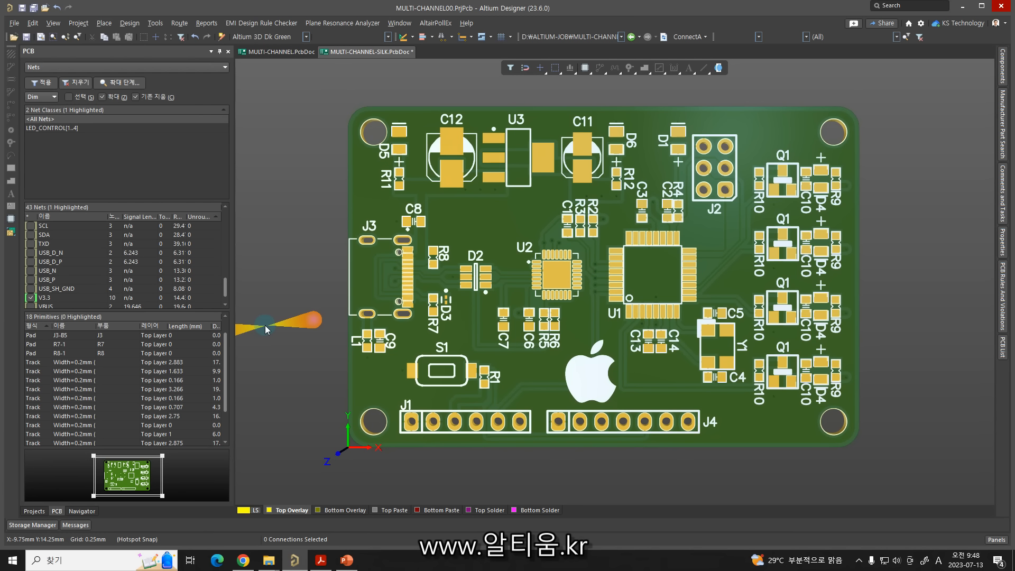
{"action": "key", "text": "2"}
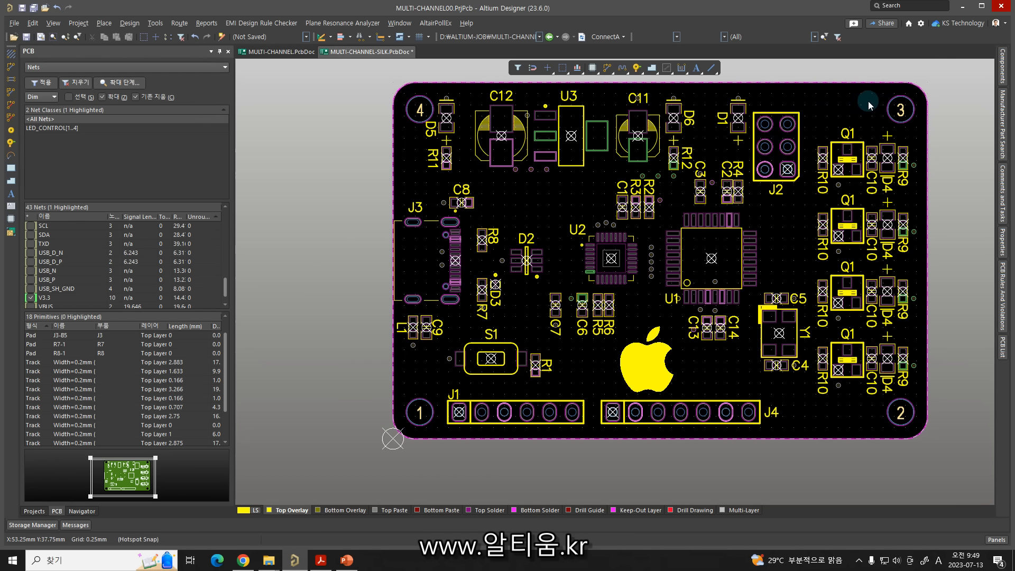
{"action": "right_click_drag", "start_coordinate": [797, 95], "coordinate": [697, 158]}
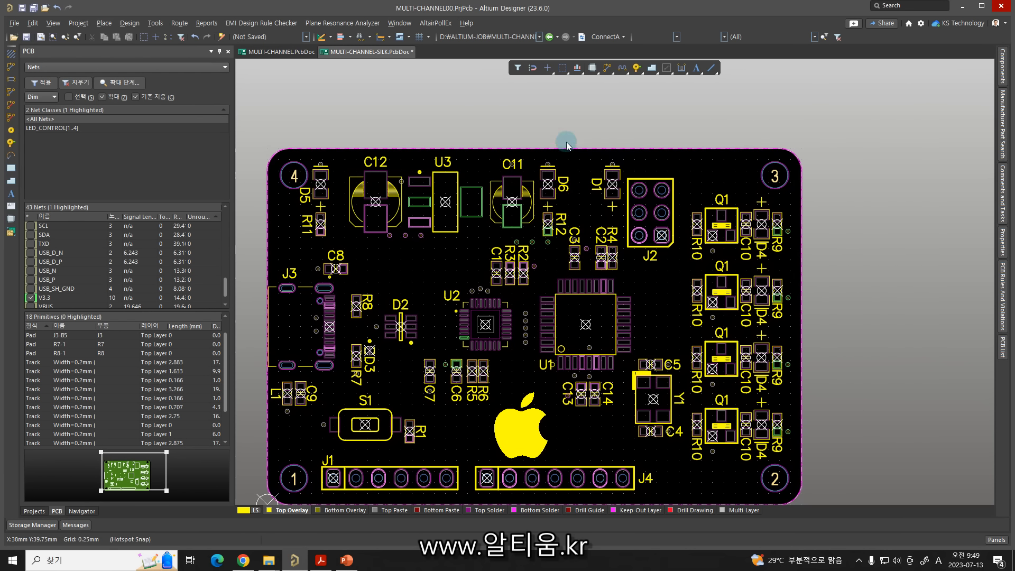
Start placing a text string on the Top Overlay with the text MULTI-CHANNEL.
{"action": "left_click", "coordinate": [104, 24]}
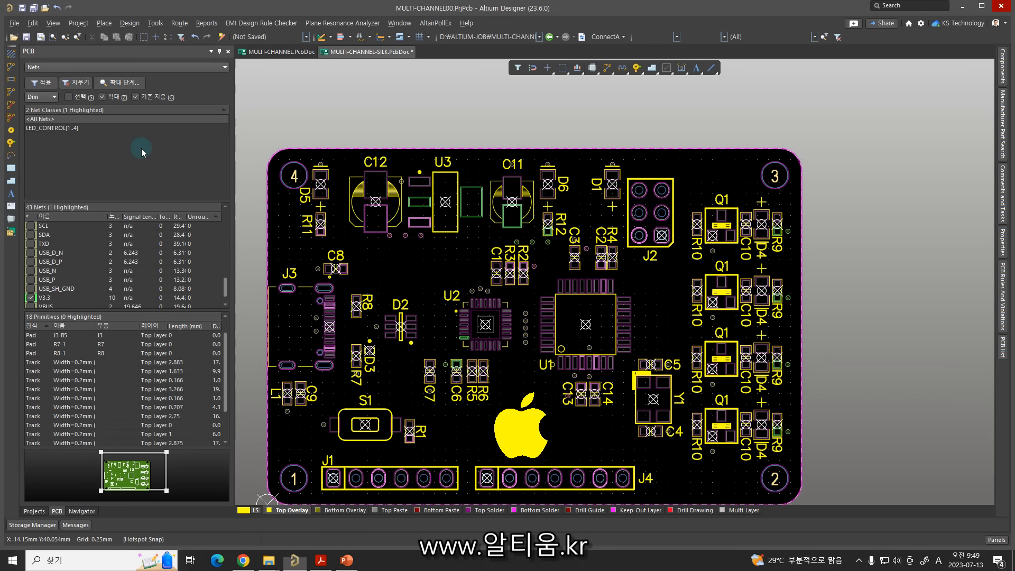
{"action": "key", "text": "p"}
{"action": "key", "text": "s"}
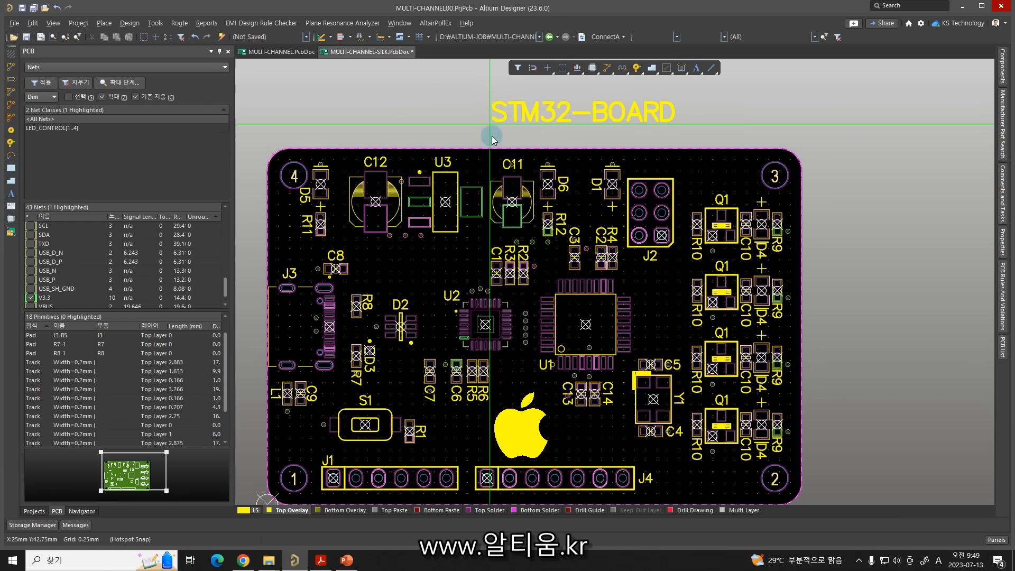
{"action": "key", "text": "Tab"}
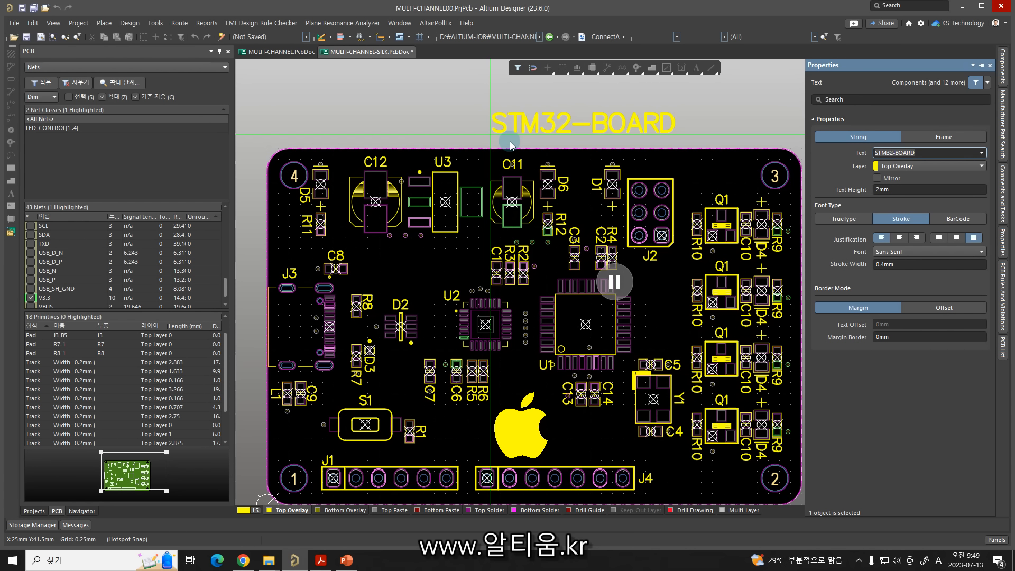
{"action": "type", "text": "MULTI-CHANNEL"}
{"action": "key", "text": "Return"}
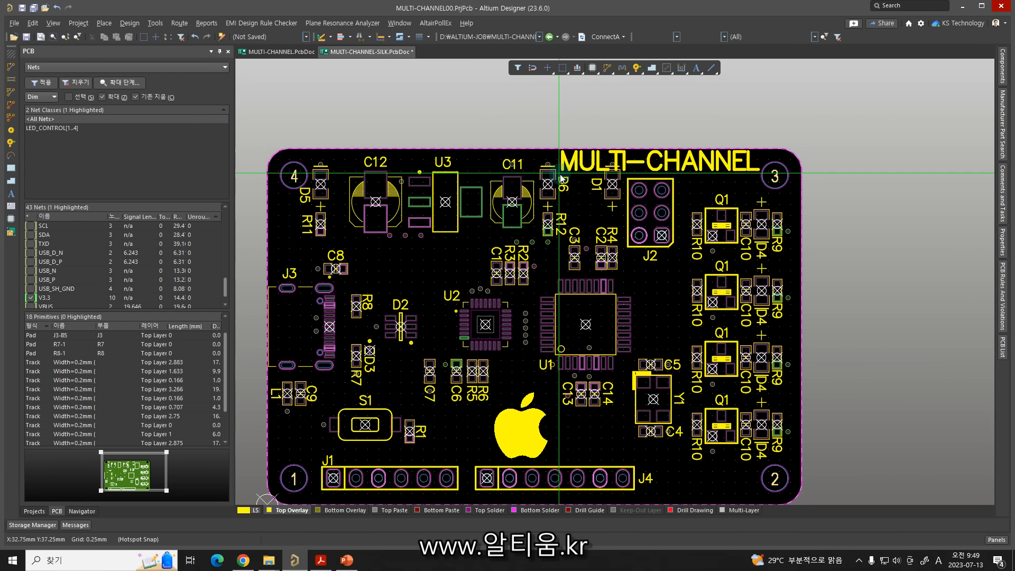
Set the unplaced MULTI-CHANNEL string's text height to 1.5 mm.
{"action": "key", "text": "Tab"}
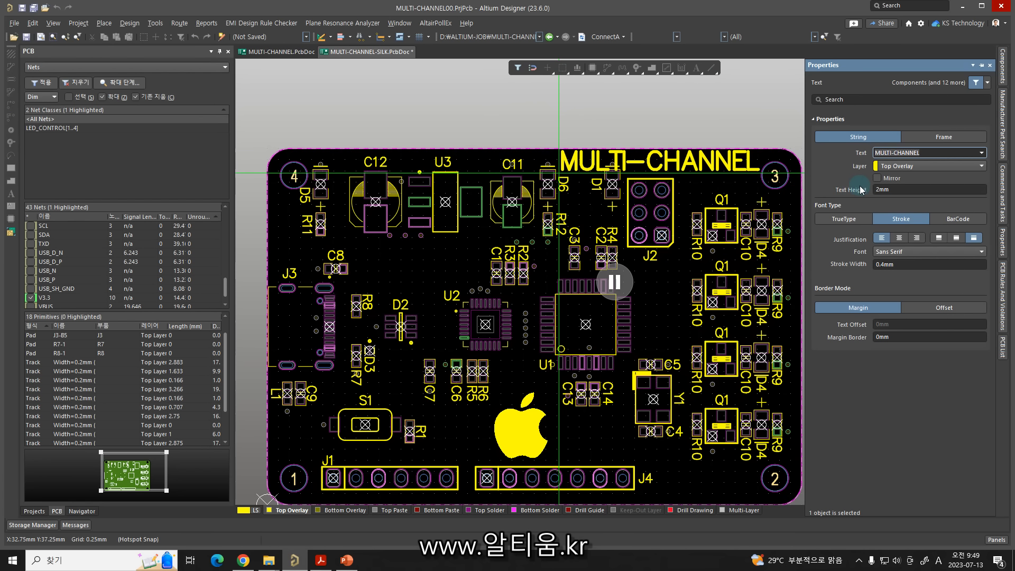
{"action": "left_click", "coordinate": [903, 191]}
{"action": "type", "text": "1.5"}
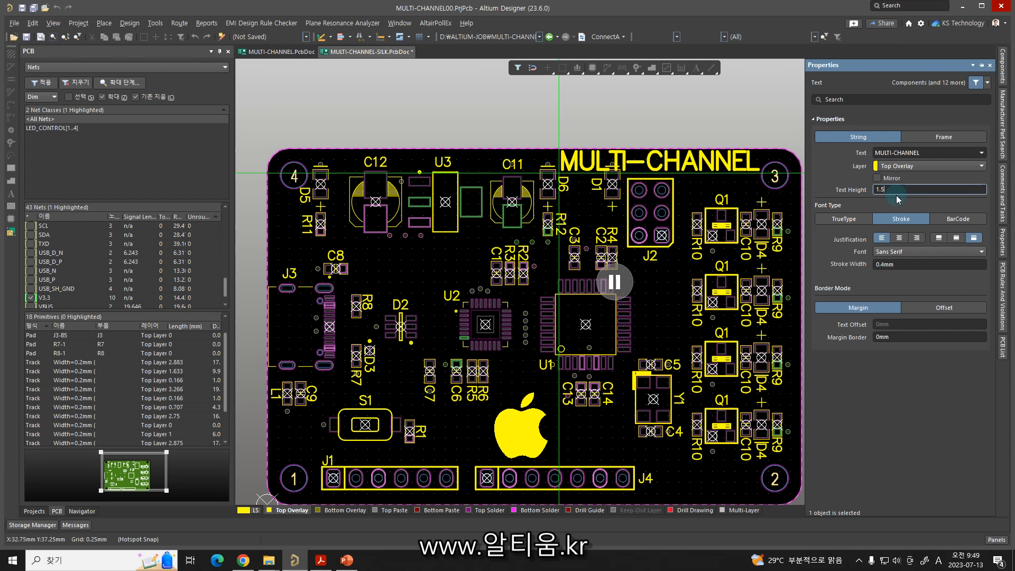
{"action": "key", "text": "Return"}
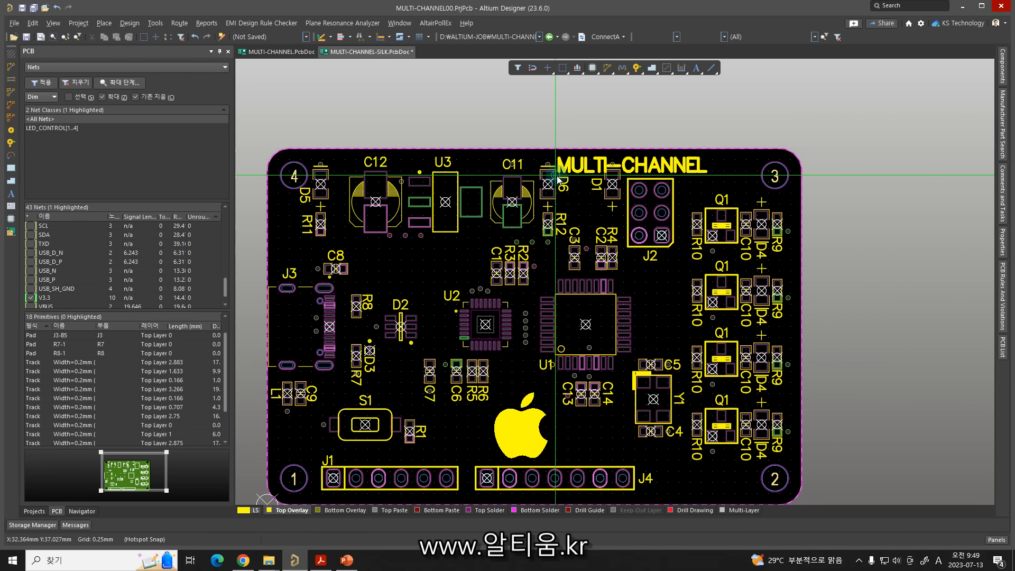
Set the unplaced string's text height to 1 mm and its stroke width to 0.2 mm.
{"action": "key", "text": "Tab"}
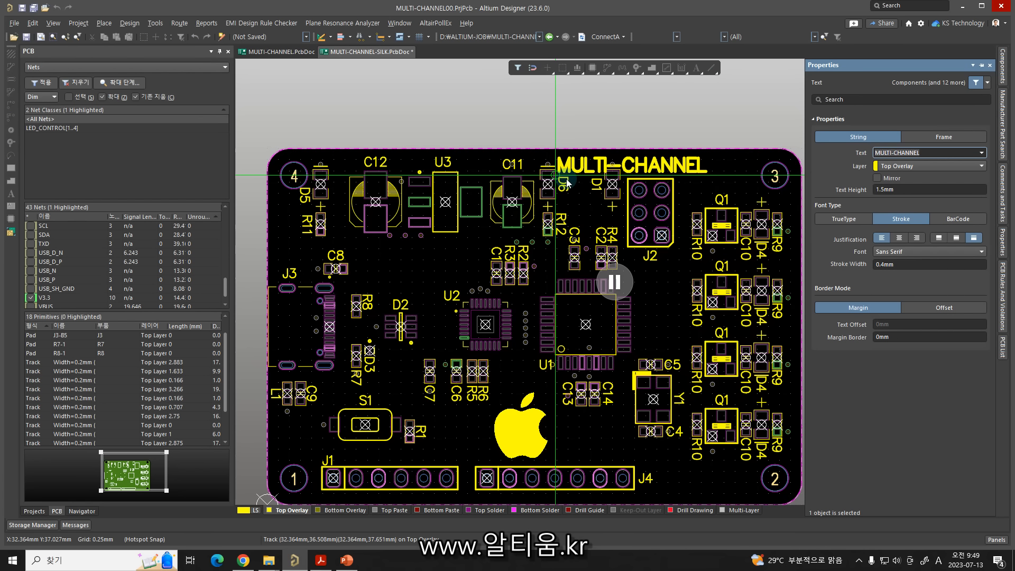
{"action": "left_click", "coordinate": [893, 191]}
{"action": "type", "text": "1"}
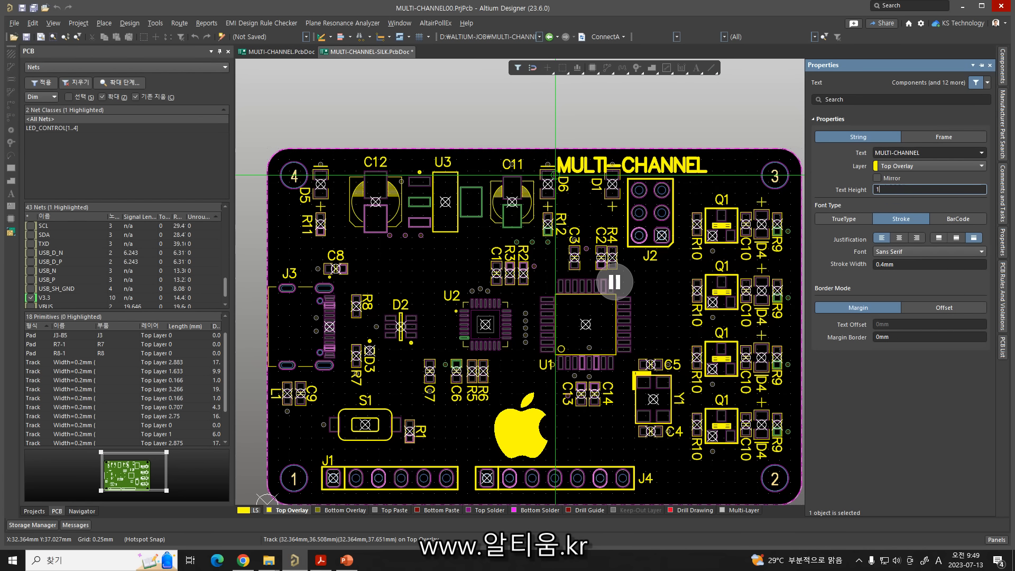
{"action": "left_click", "coordinate": [894, 265]}
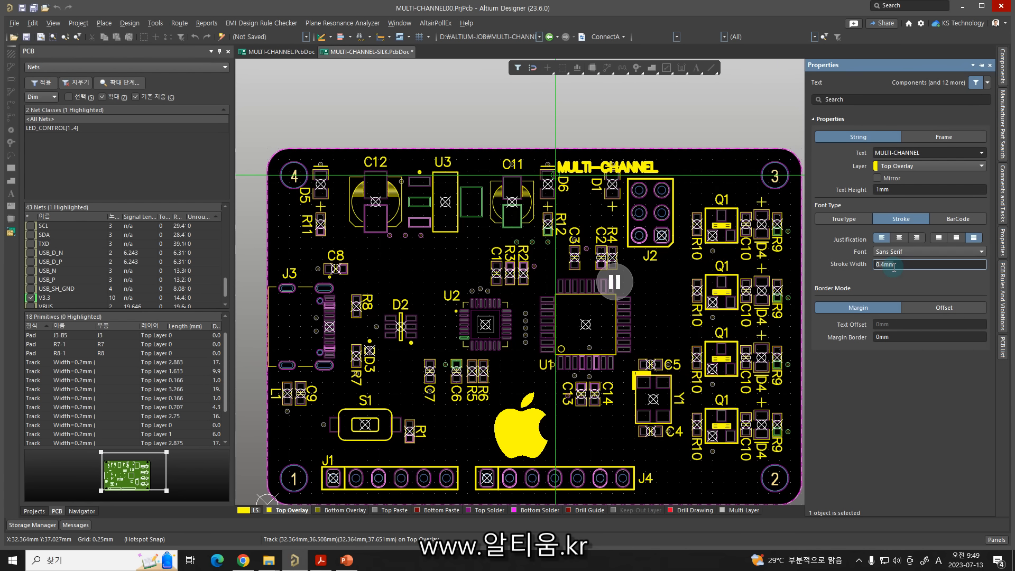
{"action": "type", "text": "0.2"}
{"action": "key", "text": "Return"}
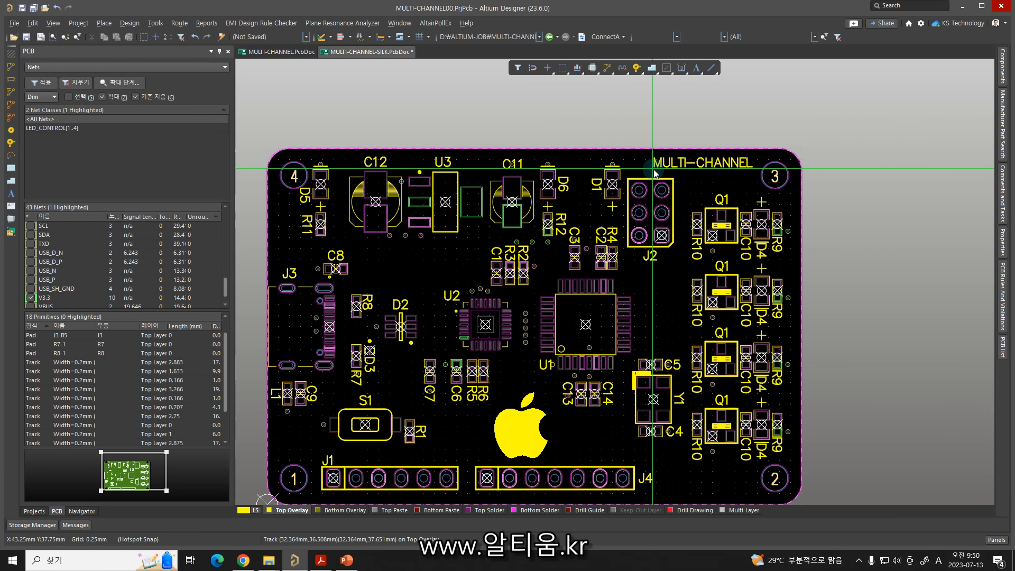
Set the string's text height to 1.2 mm and stroke width to 0.3 mm, and place it above J2 near the board's upper edge.
{"action": "key", "text": "Tab"}
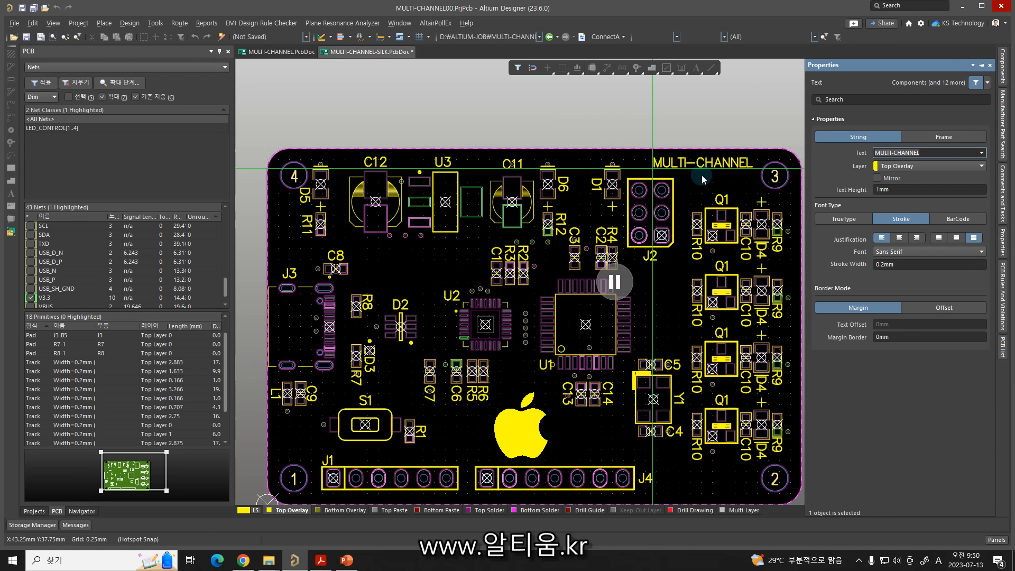
{"action": "left_click", "coordinate": [896, 191]}
{"action": "type", "text": "1"}
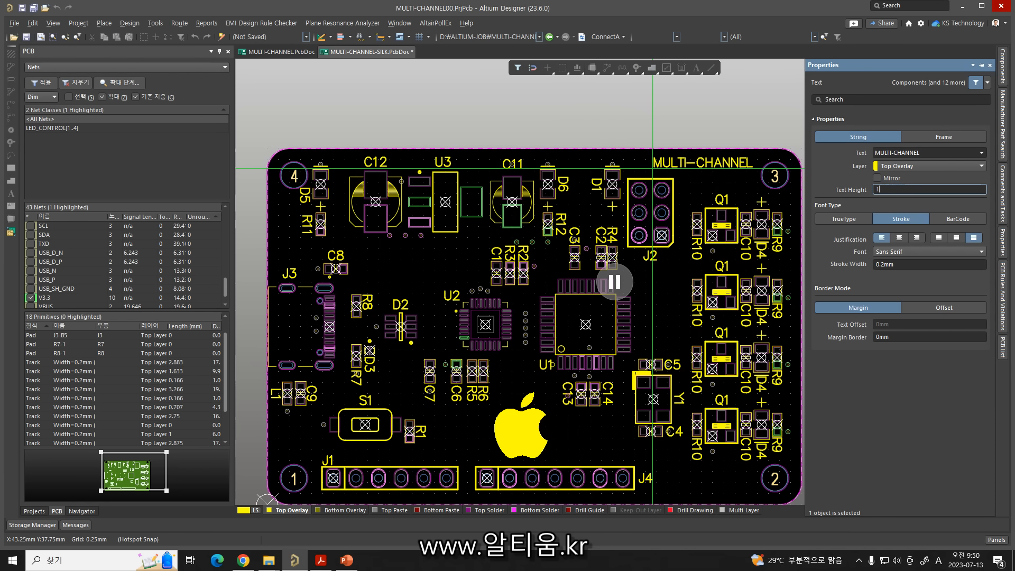
{"action": "type", "text": ".2"}
{"action": "key", "text": "Return"}
{"action": "left_click", "coordinate": [900, 264]}
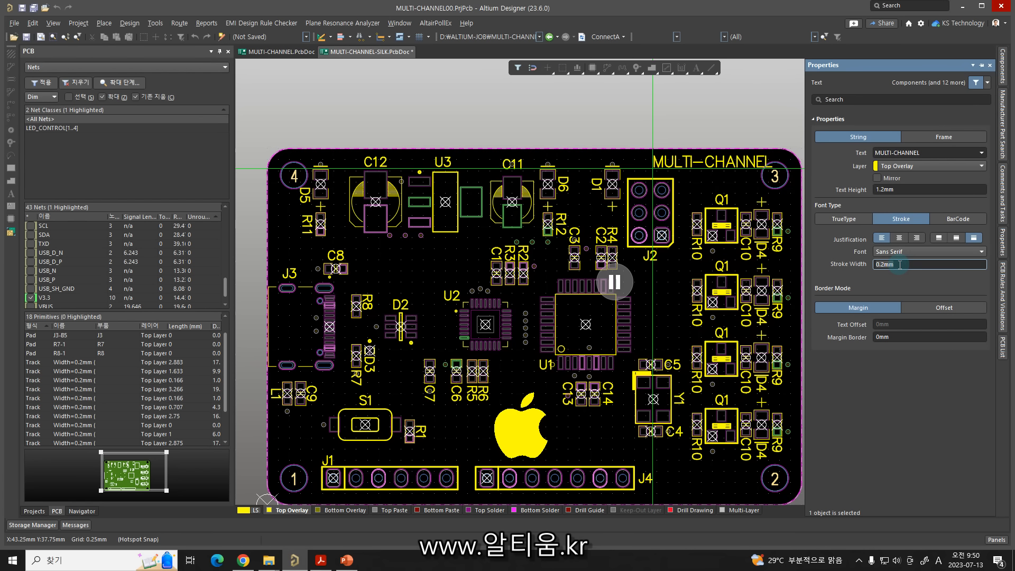
{"action": "type", "text": "0.3"}
{"action": "key", "text": "Return"}
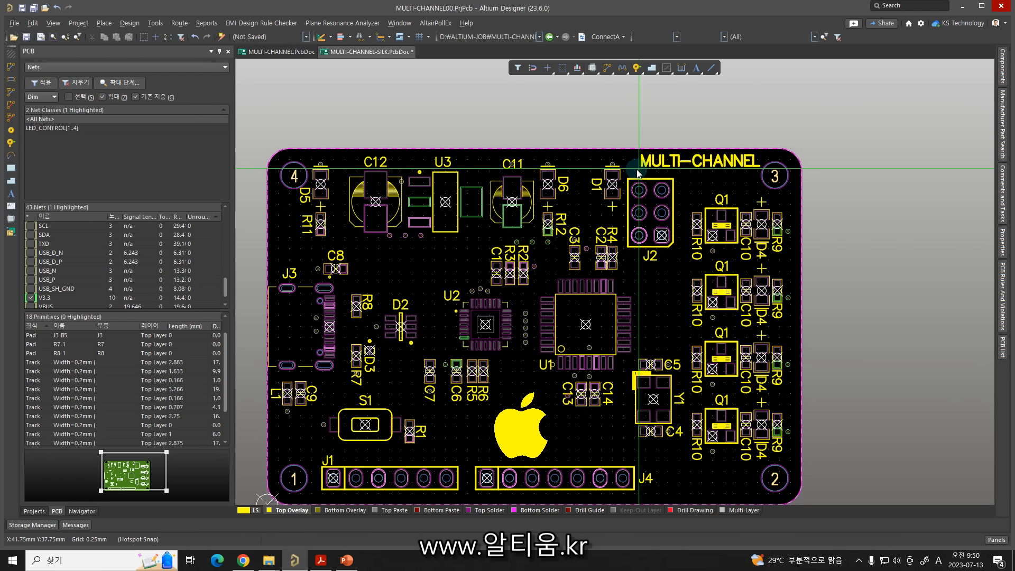
{"action": "left_click", "coordinate": [635, 172]}
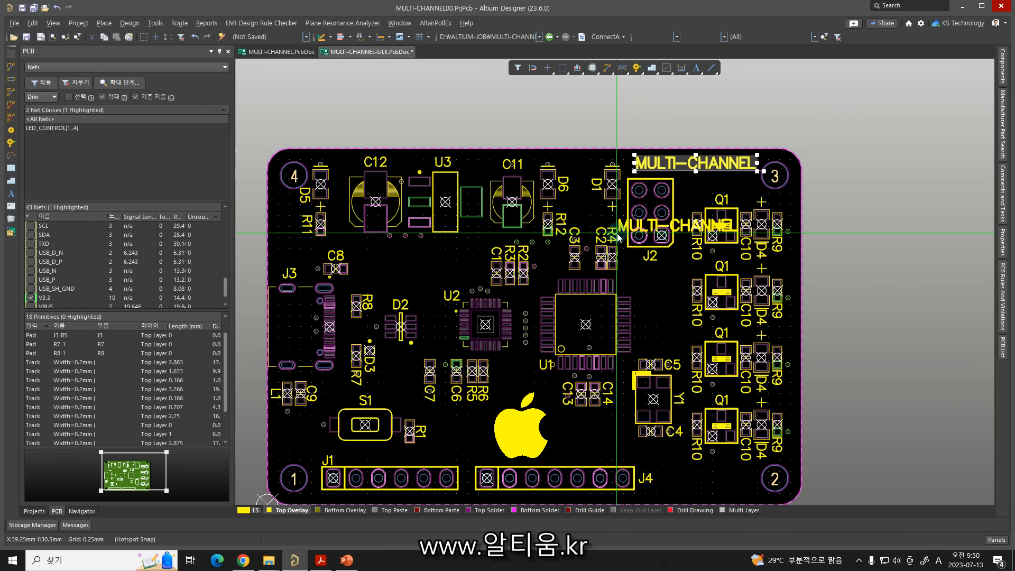
{"action": "key", "text": "Escape"}
Open the properties of the placed MULTI-CHANNEL string and examine its text height, font type, font and stroke width settings.
{"action": "scroll", "coordinate": [691, 165], "scroll_direction": "up", "scroll_amount": 5, "text": "ctrl"}
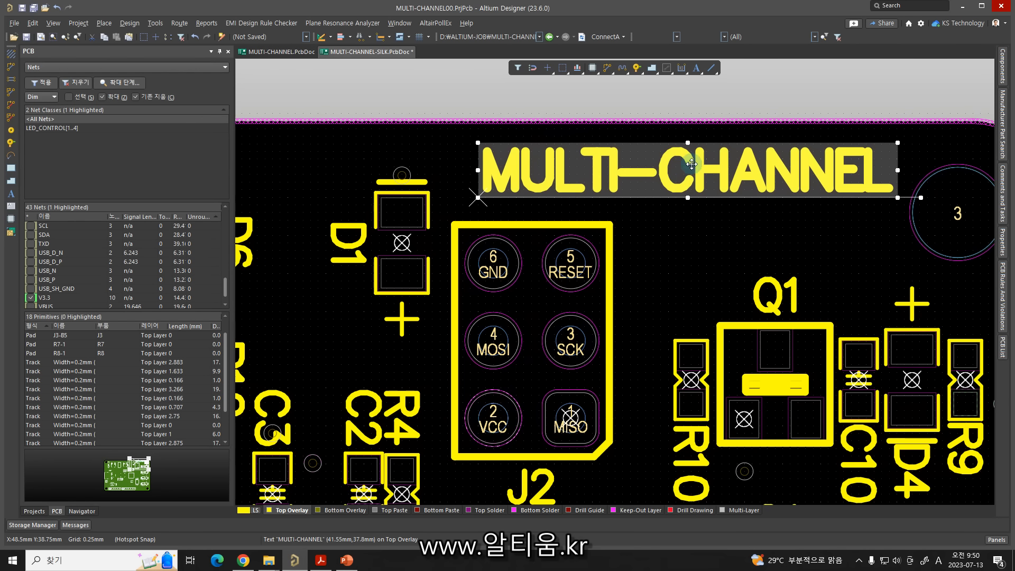
{"action": "left_click", "coordinate": [723, 236]}
{"action": "double_click", "coordinate": [708, 168]}
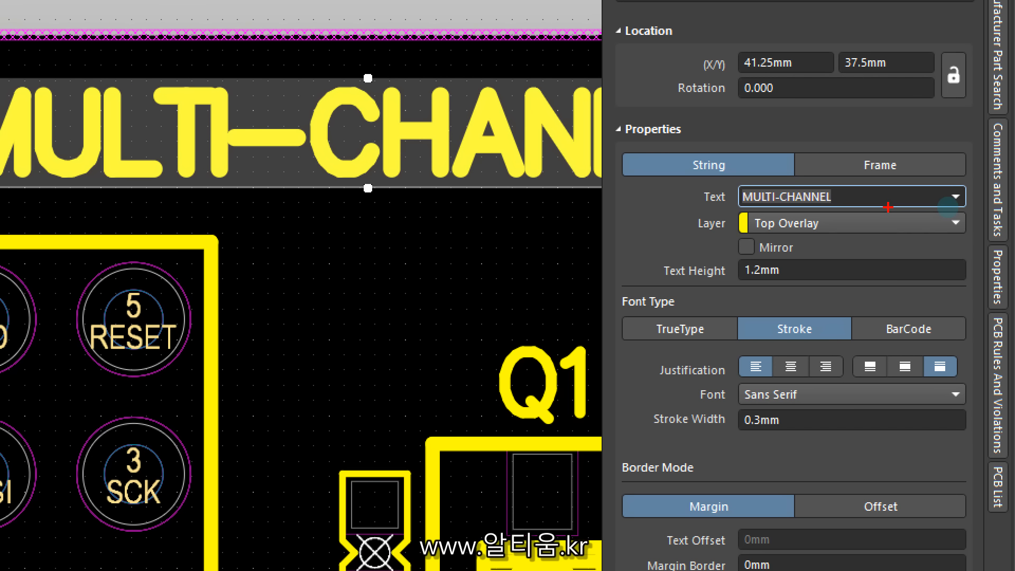
{"action": "left_click_drag", "start_coordinate": [672, 303], "coordinate": [695, 329]}
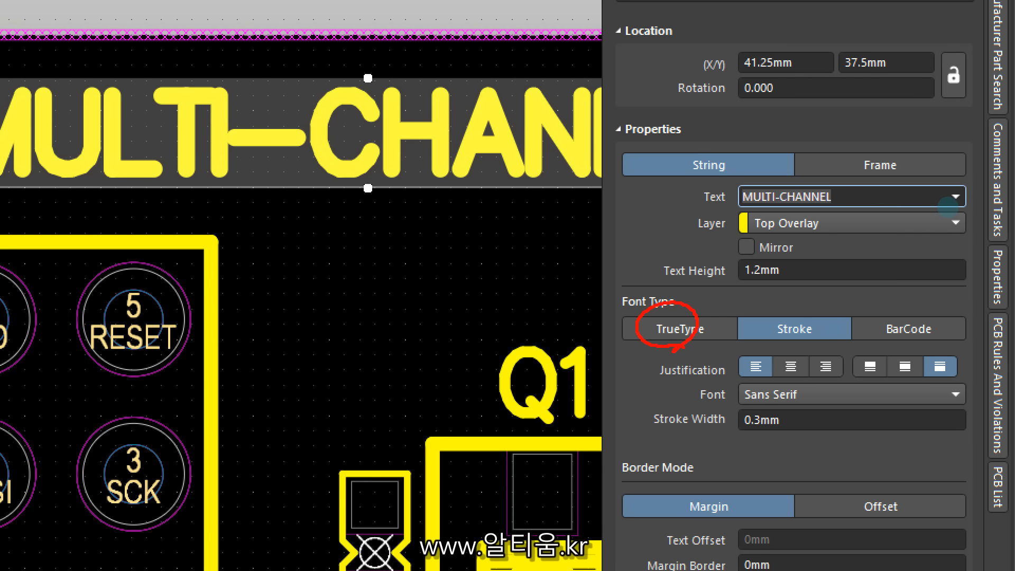
{"action": "mouse_move", "coordinate": [794, 342]}
{"action": "left_mouse_down"}
{"action": "mouse_move", "coordinate": [810, 330]}
{"action": "mouse_move", "coordinate": [800, 341]}
{"action": "left_mouse_up"}
{"action": "mouse_move", "coordinate": [803, 405]}
{"action": "left_mouse_down"}
{"action": "mouse_move", "coordinate": [812, 389]}
{"action": "mouse_move", "coordinate": [767, 381]}
{"action": "mouse_move", "coordinate": [772, 407]}
{"action": "left_mouse_up"}
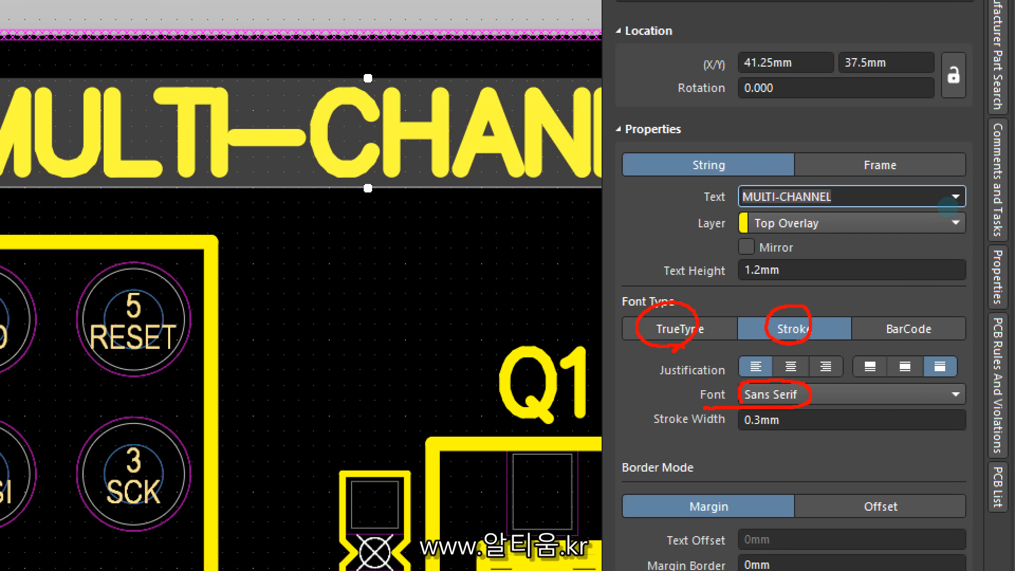
{"action": "left_click_drag", "start_coordinate": [664, 257], "coordinate": [690, 287]}
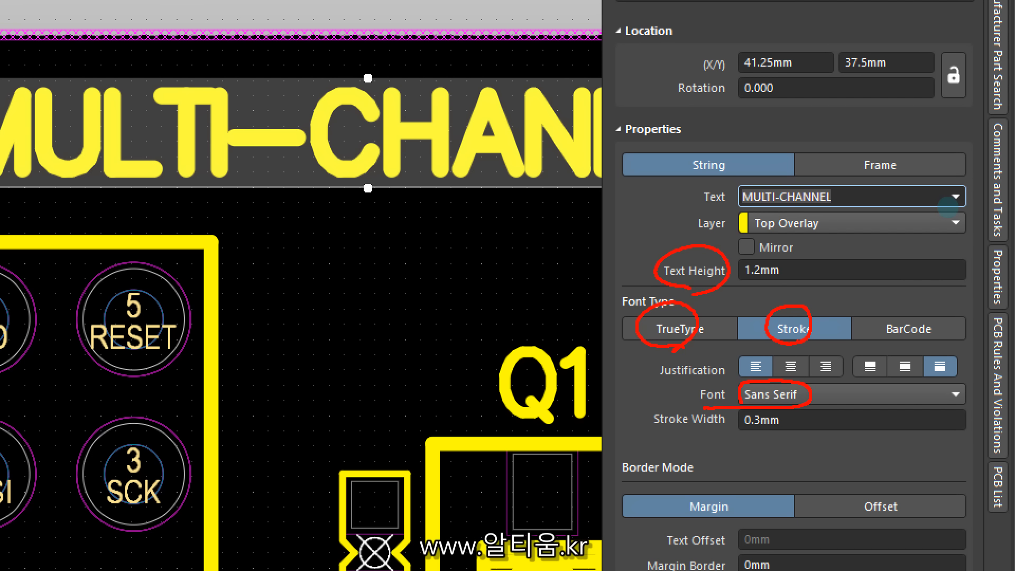
{"action": "left_click_drag", "start_coordinate": [683, 441], "coordinate": [714, 411]}
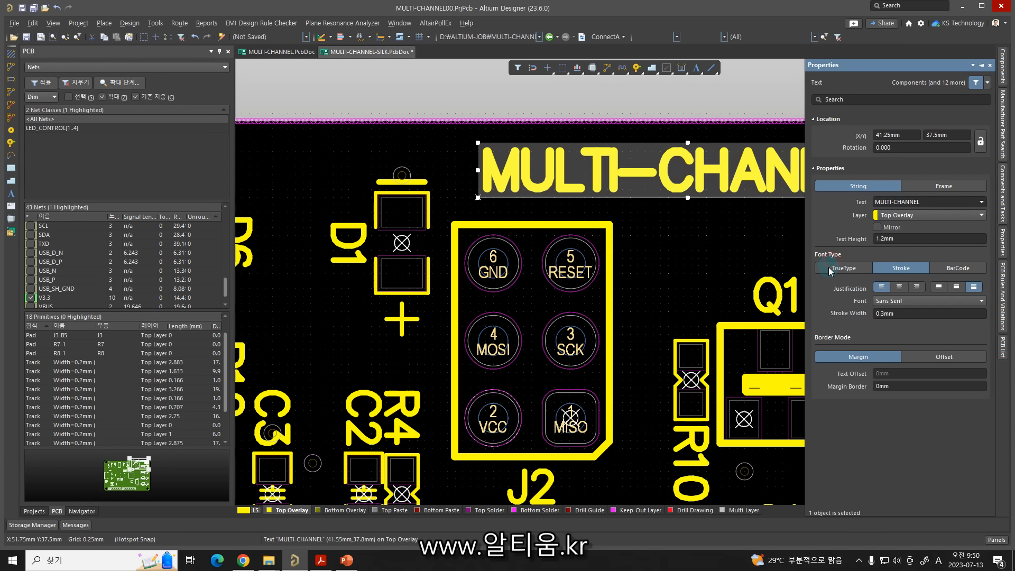
Change the MULTI-CHANNEL string to the TrueType font type and make it inverted.
{"action": "left_click", "coordinate": [830, 269]}
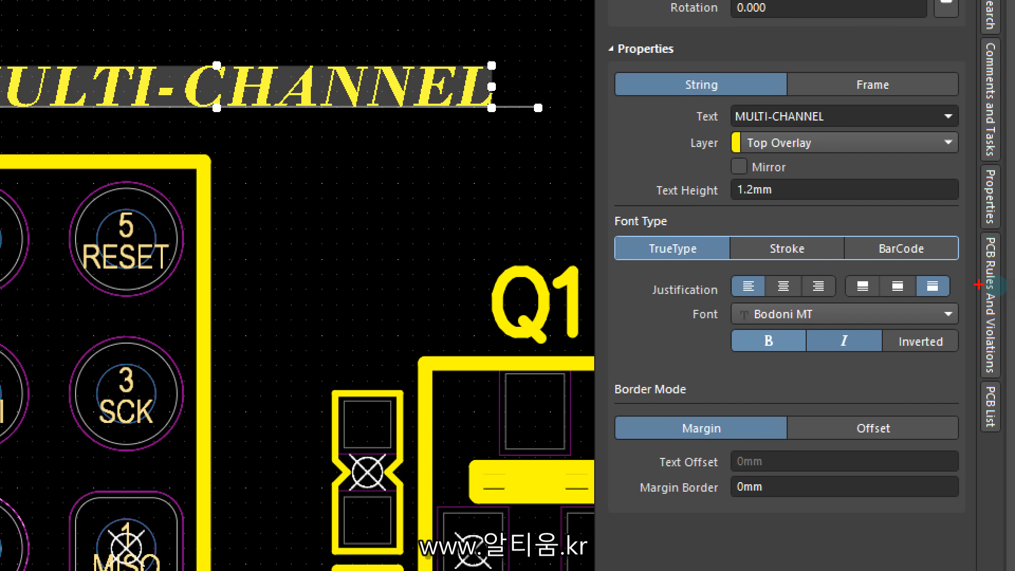
{"action": "left_click_drag", "start_coordinate": [750, 337], "coordinate": [847, 333]}
{"action": "left_click_drag", "start_coordinate": [930, 361], "coordinate": [897, 330]}
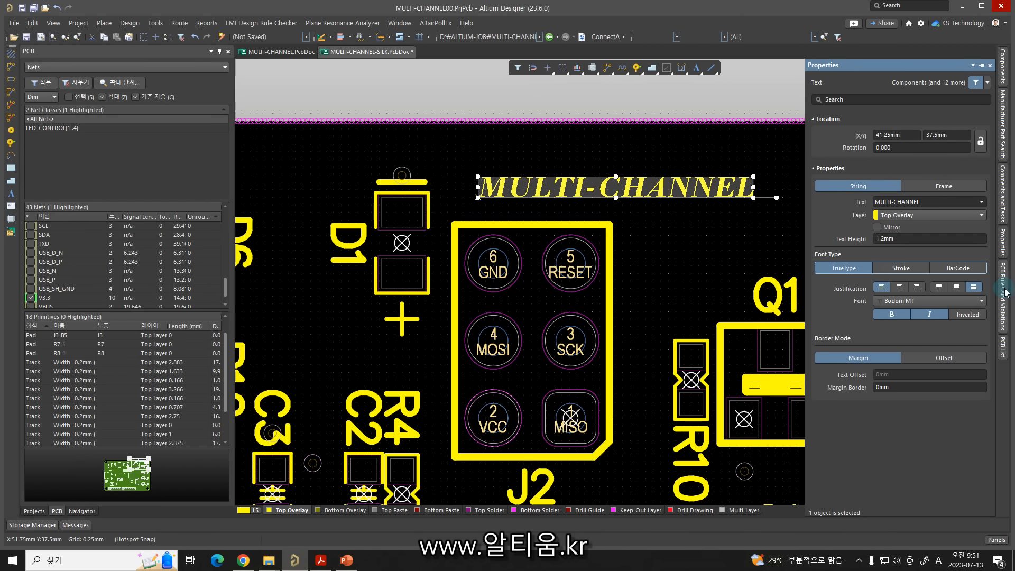
{"action": "left_click", "coordinate": [928, 344]}
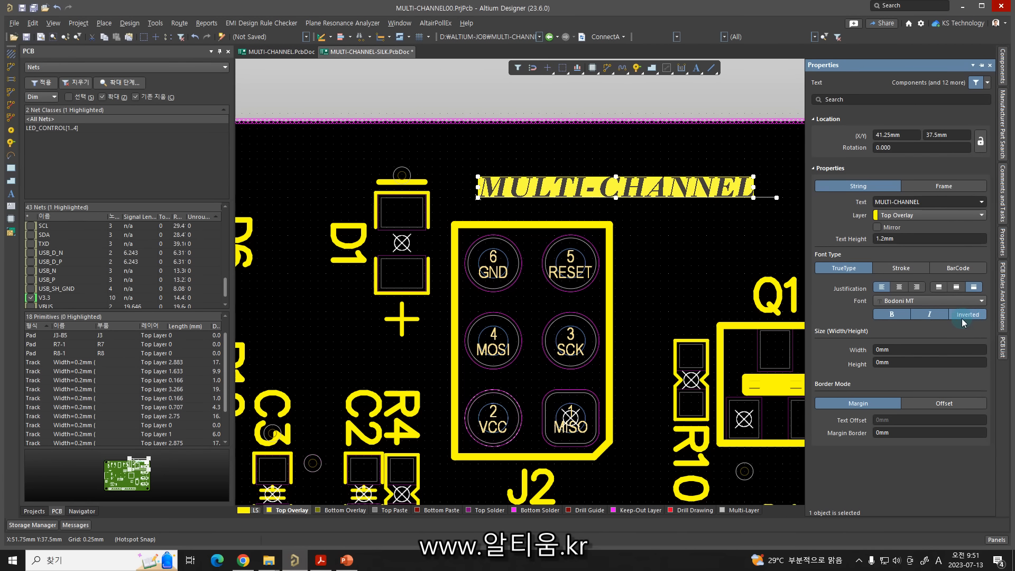
Make the inverted text a frame 10 mm wide and 1.5 mm high, and center the text in it horizontally and vertically.
{"action": "left_click", "coordinate": [913, 352]}
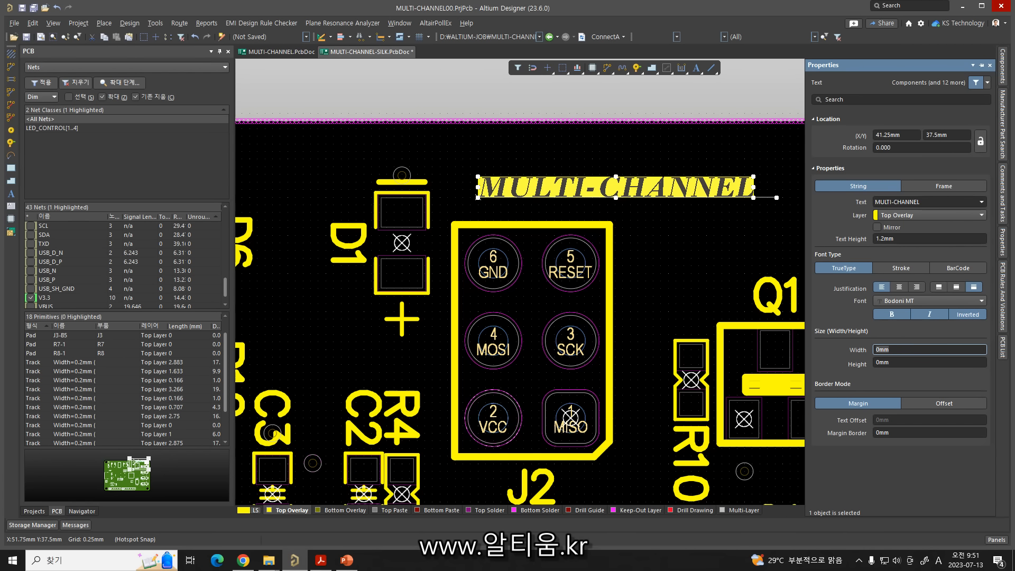
{"action": "left_click", "coordinate": [913, 362]}
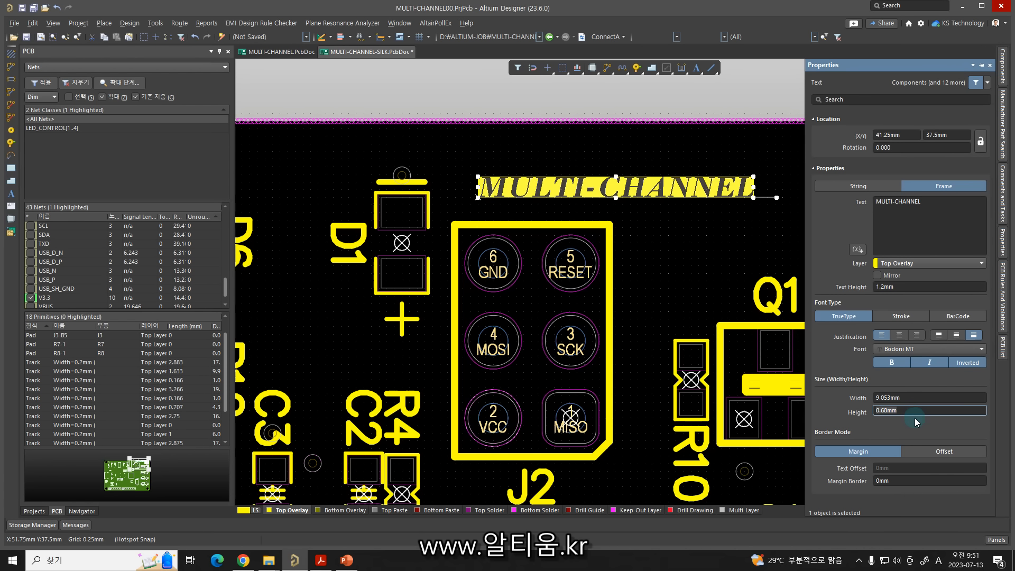
{"action": "left_click", "coordinate": [915, 398]}
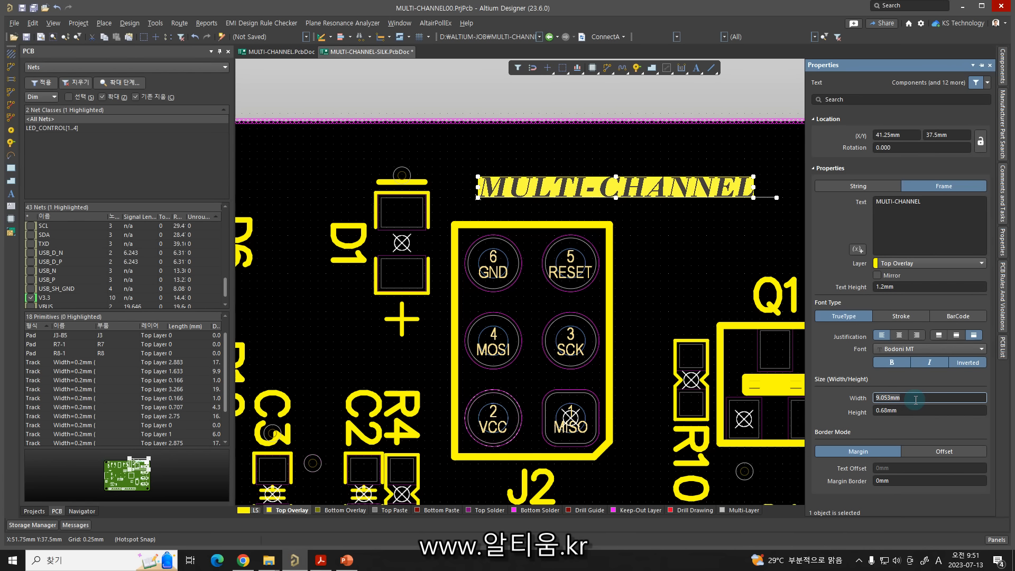
{"action": "type", "text": "10"}
{"action": "left_click", "coordinate": [916, 410]}
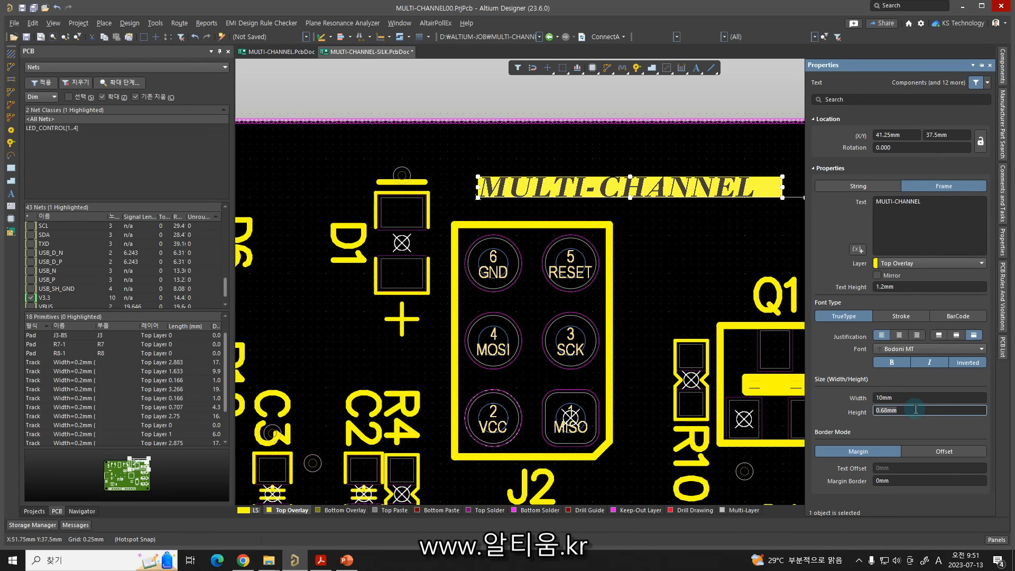
{"action": "type", "text": "1.5"}
{"action": "key", "text": "Return"}
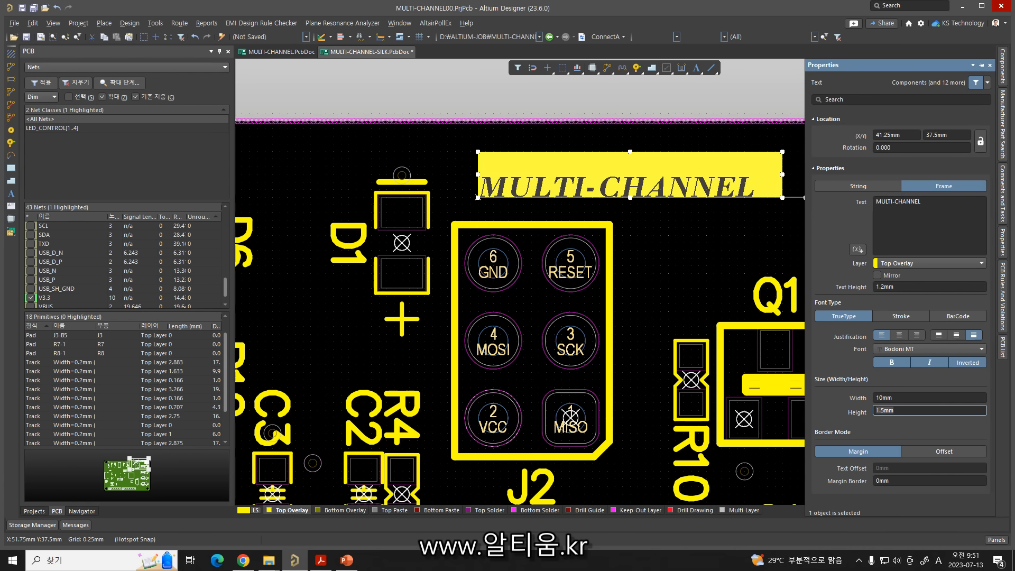
{"action": "left_click", "coordinate": [900, 335]}
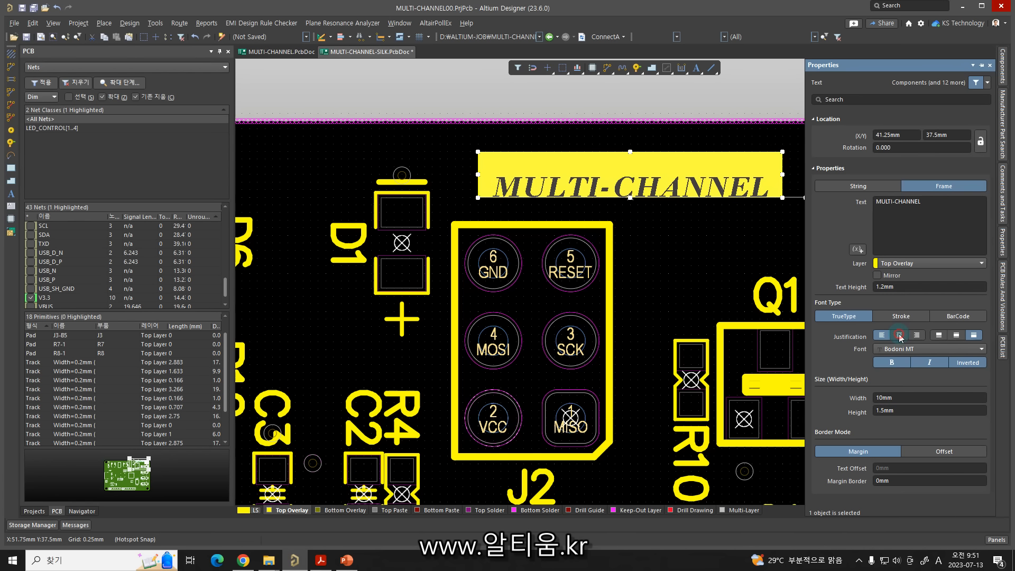
{"action": "left_click", "coordinate": [959, 335]}
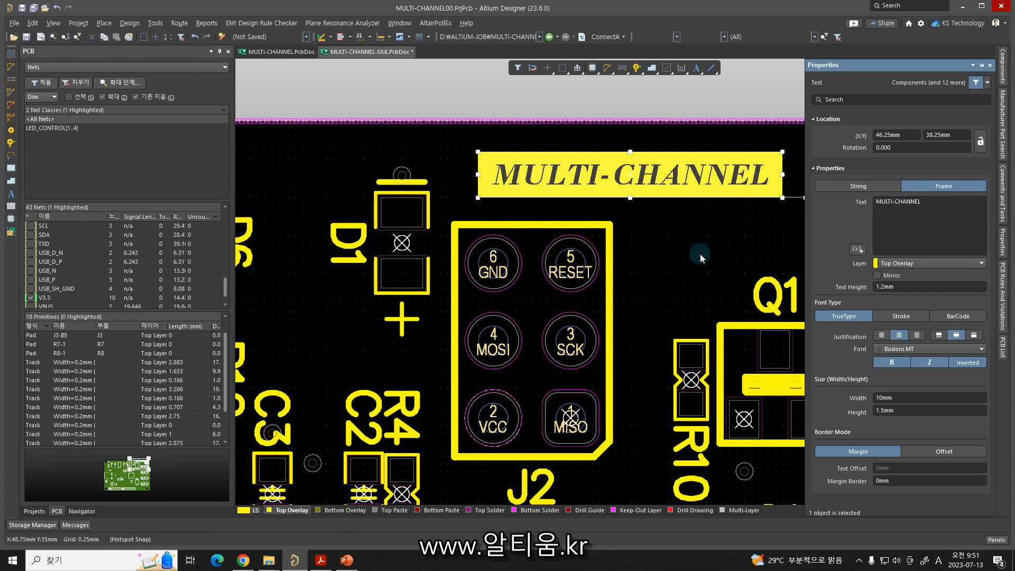
Move the inverted MULTI-CHANNEL title along the board's upper edge, close to mounting hole 3, and check it in 3D.
{"action": "right_click_drag", "start_coordinate": [699, 254], "coordinate": [533, 230]}
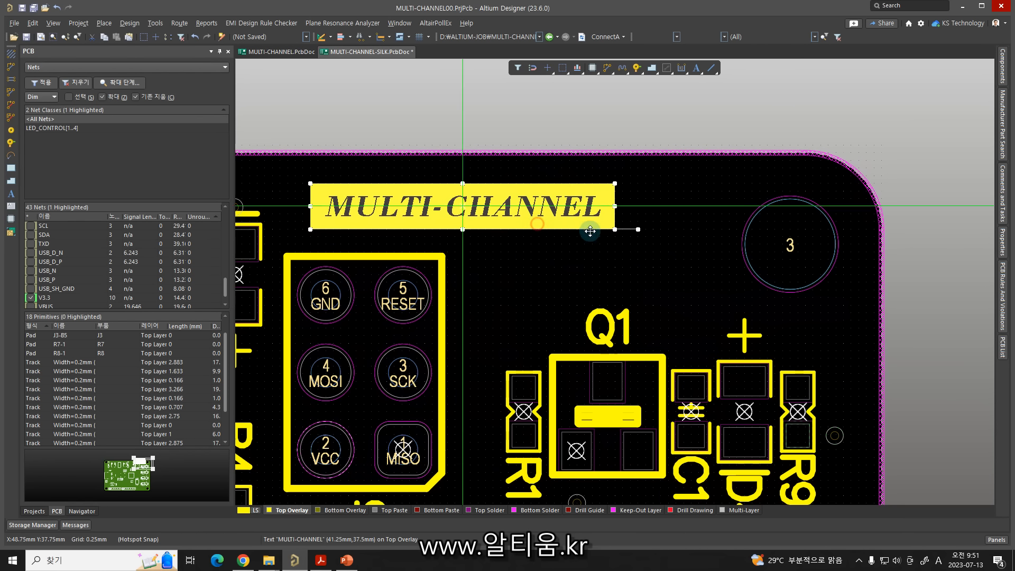
{"action": "left_click_drag", "start_coordinate": [590, 231], "coordinate": [582, 191]}
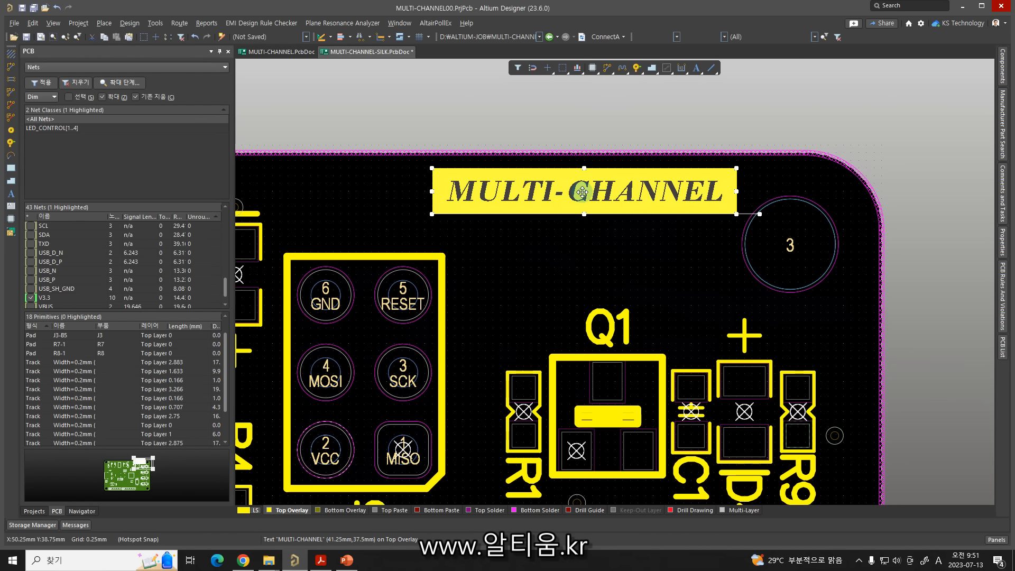
{"action": "left_click", "coordinate": [577, 234]}
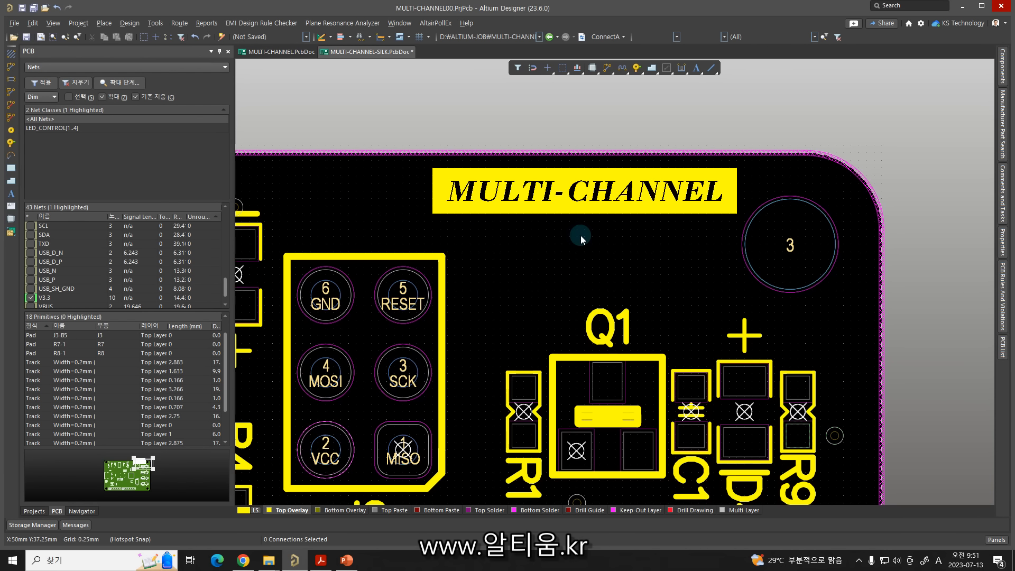
{"action": "key", "text": "3"}
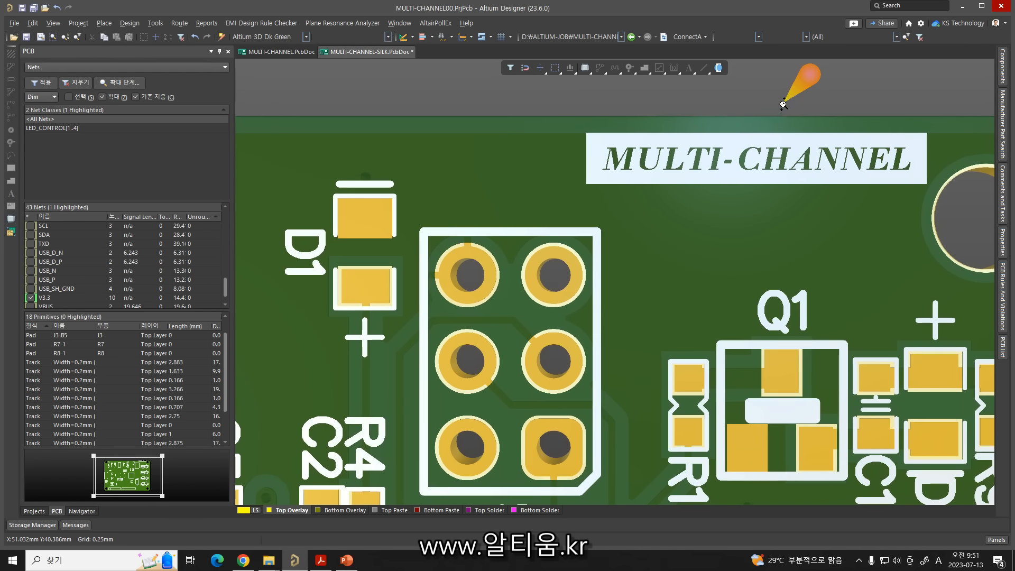
{"action": "right_click_drag", "start_coordinate": [798, 127], "coordinate": [709, 236]}
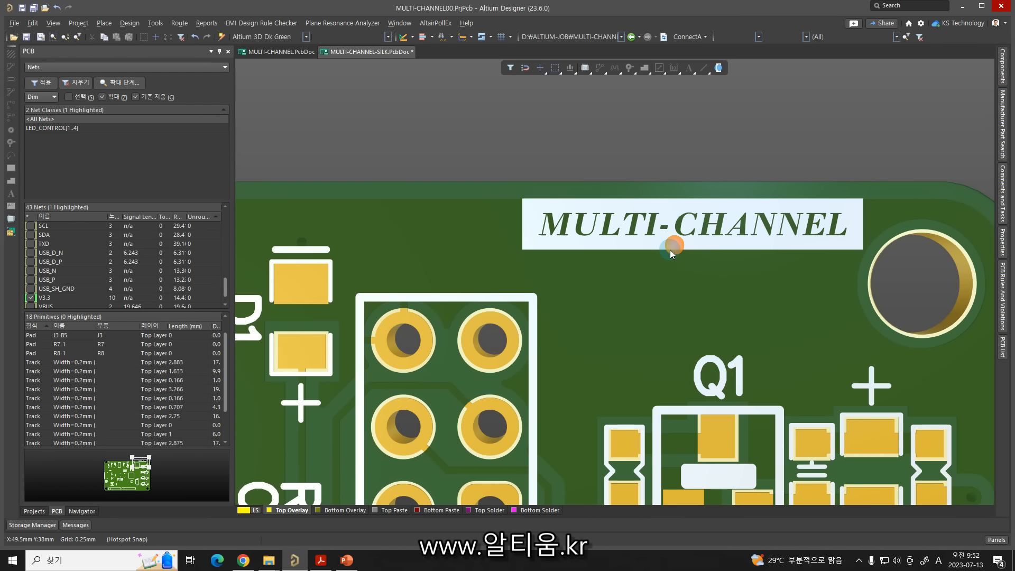
{"action": "key", "text": "2"}
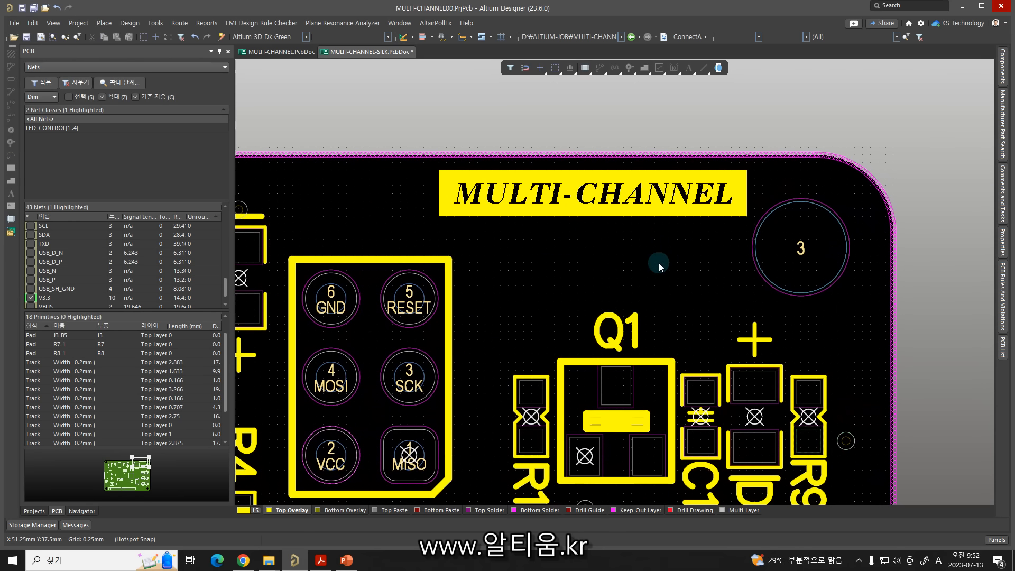
Move the J4 designator to just above the connector's pin 7 to free the space beside the connector.
{"action": "scroll", "coordinate": [601, 307], "scroll_direction": "down", "scroll_amount": 6, "text": "ctrl"}
{"action": "scroll", "coordinate": [601, 307], "scroll_direction": "down", "scroll_amount": 4}
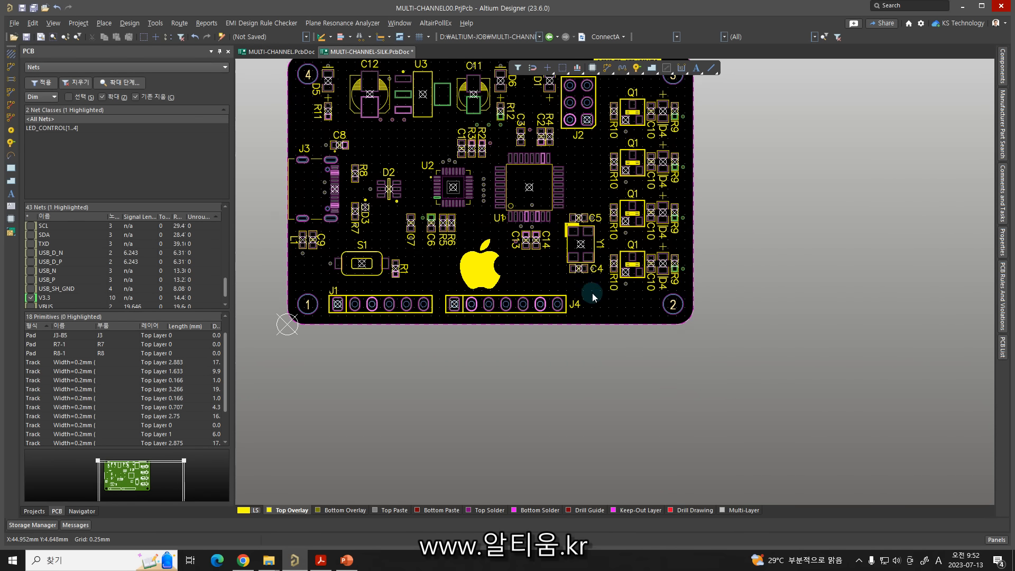
{"action": "scroll", "coordinate": [592, 293], "scroll_direction": "up", "scroll_amount": 5, "text": "ctrl"}
{"action": "left_click_drag", "start_coordinate": [549, 347], "coordinate": [482, 311]}
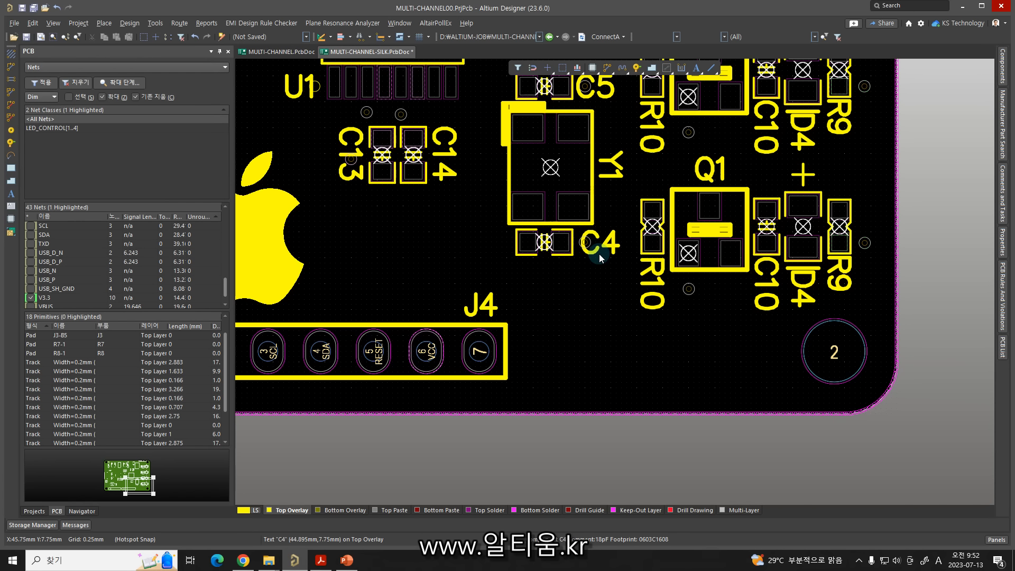
Place the string "REL:" on the Top Overlay directly beside pin 7 of connector J4.
{"action": "scroll", "coordinate": [602, 248], "scroll_direction": "up", "scroll_amount": 10}
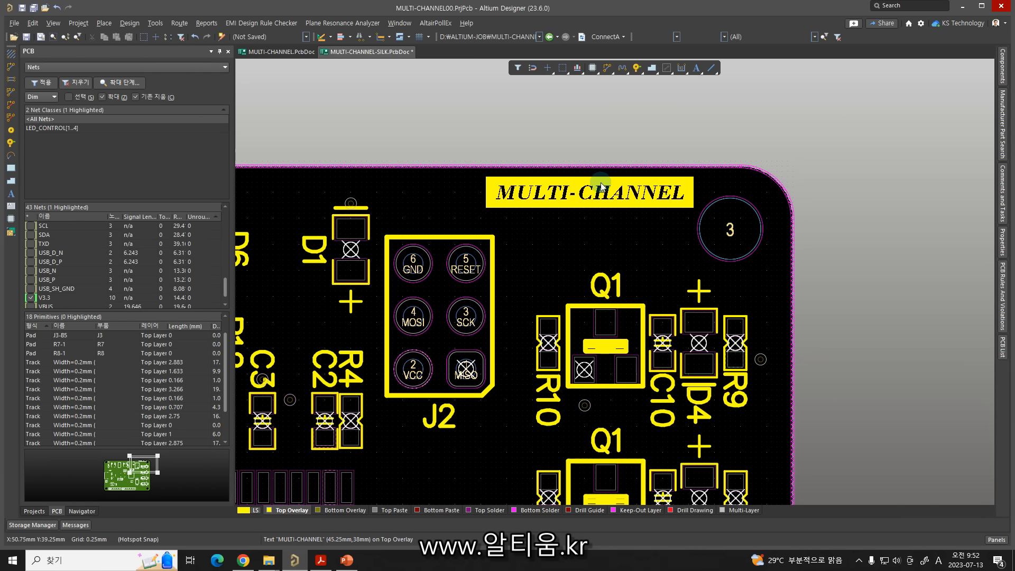
{"action": "right_click_drag", "start_coordinate": [571, 273], "coordinate": [586, 94]}
{"action": "right_click_drag", "start_coordinate": [551, 328], "coordinate": [566, 208]}
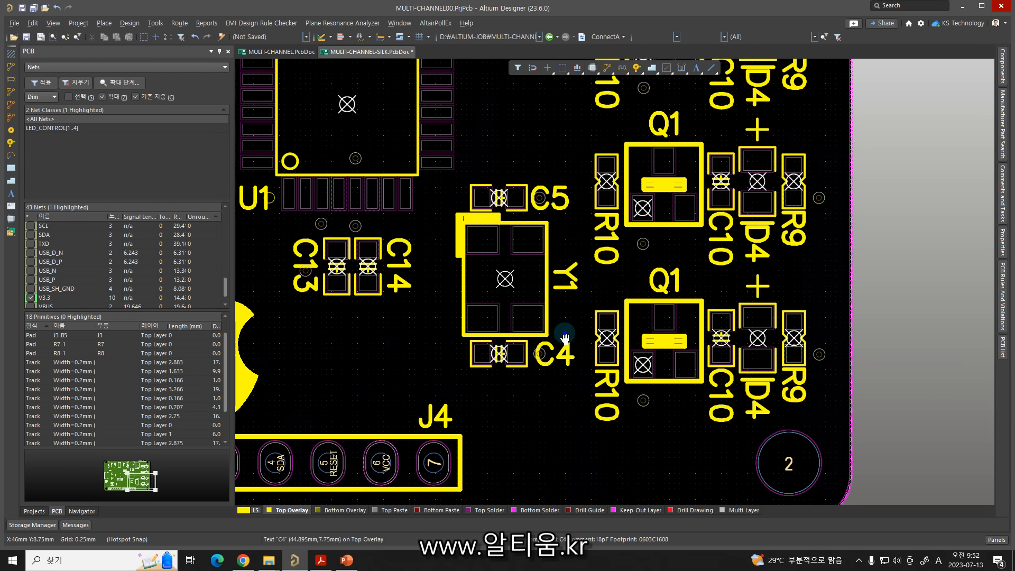
{"action": "right_click_drag", "start_coordinate": [565, 334], "coordinate": [587, 247]}
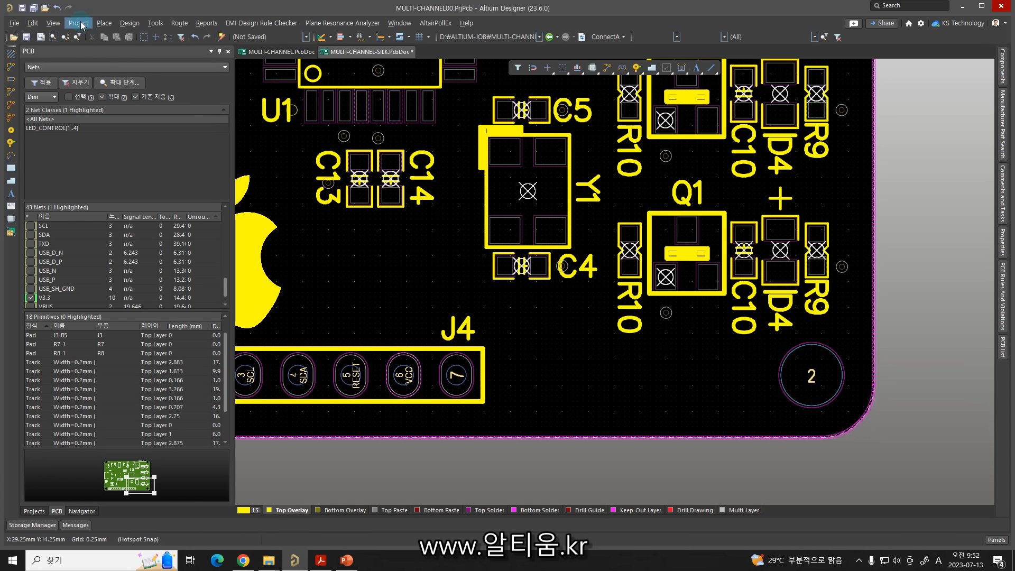
{"action": "left_click", "coordinate": [104, 24]}
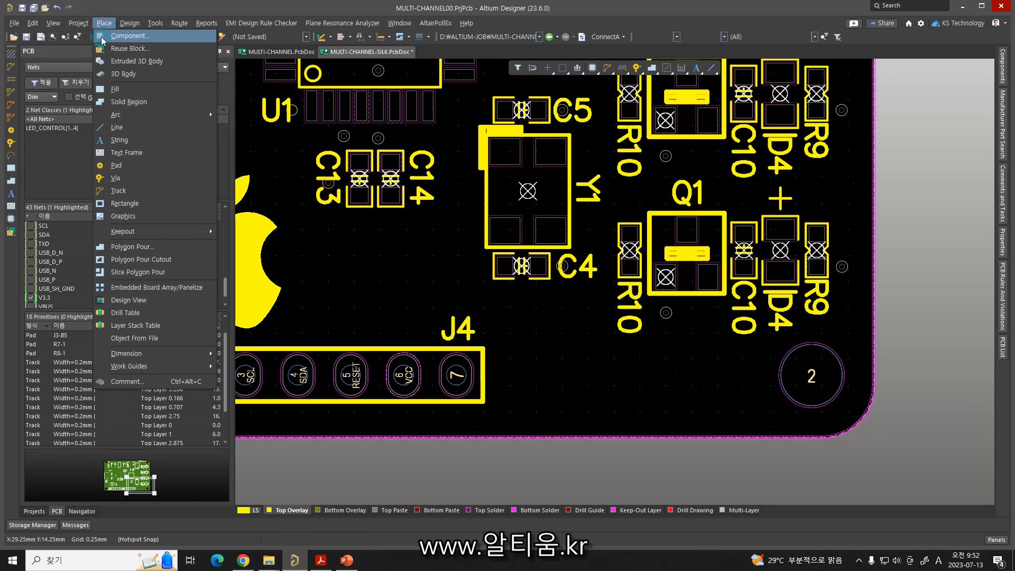
{"action": "left_click", "coordinate": [116, 140]}
{"action": "key", "text": "Tab"}
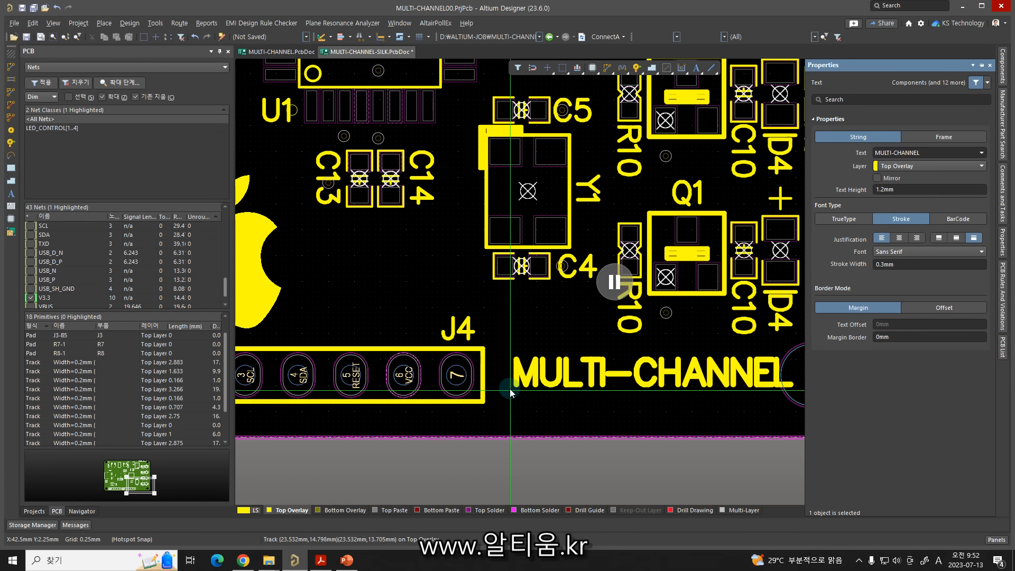
{"action": "type", "text": "REL"}
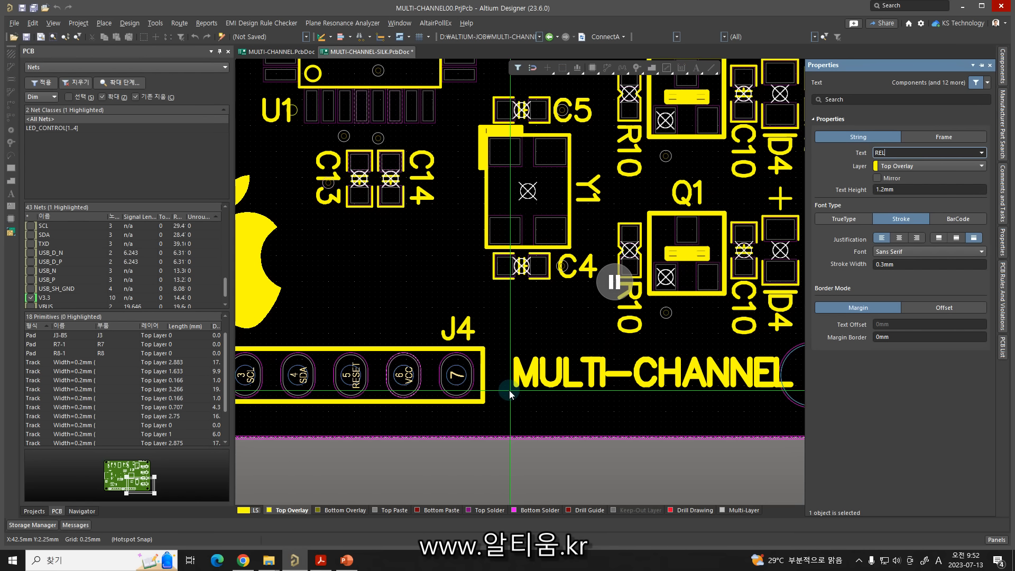
{"action": "type", "text": ":"}
{"action": "key", "text": "Return"}
{"action": "left_click", "coordinate": [494, 400]}
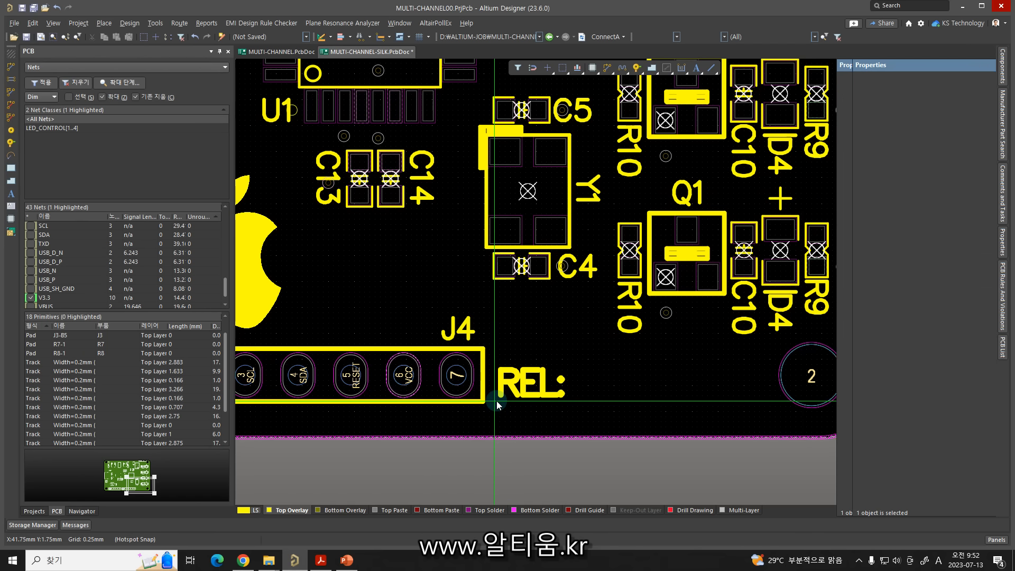
{"action": "left_click", "coordinate": [489, 421]}
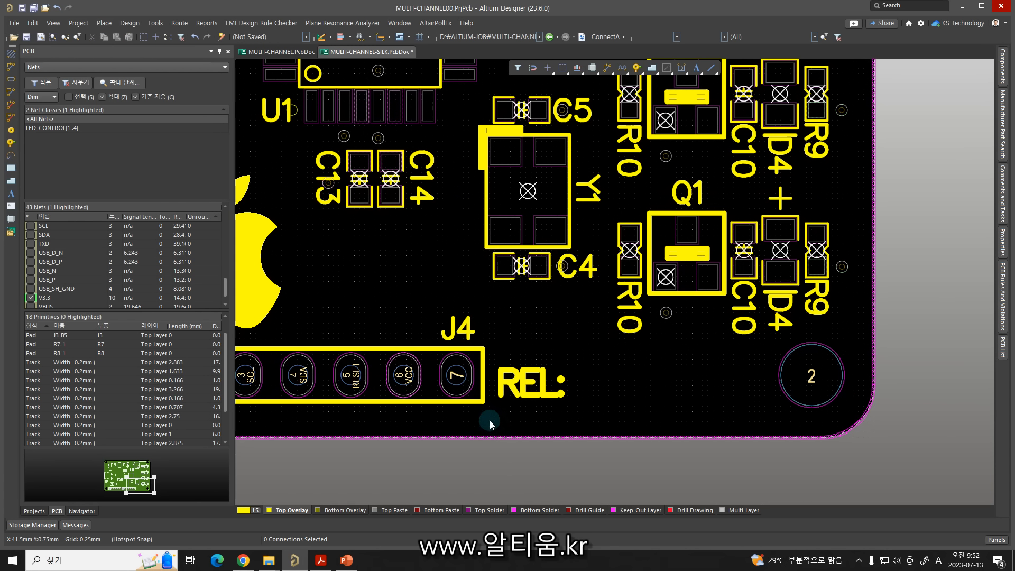
Examine the REL: text beside J4 in 3D, with the component bodies shown, and return to the 2D view.
{"action": "key", "text": "3"}
{"action": "scroll", "coordinate": [490, 421], "scroll_direction": "up", "scroll_amount": 5}
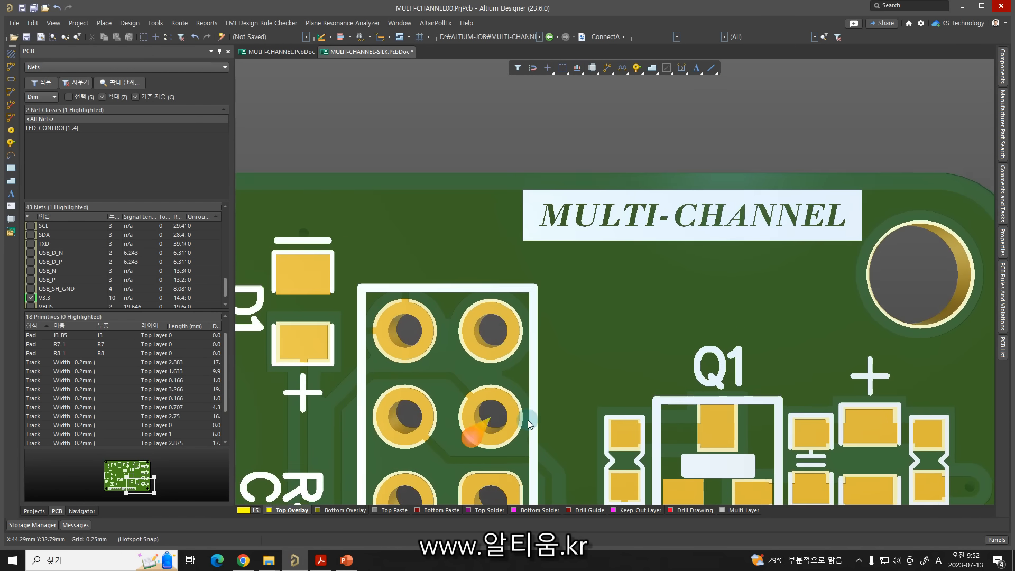
{"action": "scroll", "coordinate": [618, 412], "scroll_direction": "down", "scroll_amount": 5, "text": "ctrl"}
{"action": "scroll", "coordinate": [528, 312], "scroll_direction": "down", "scroll_amount": 5}
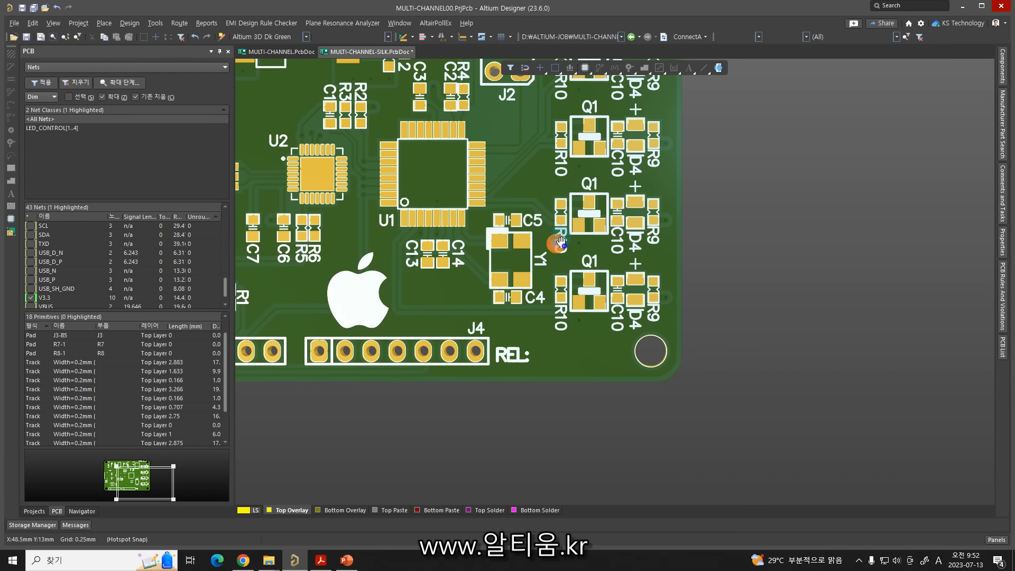
{"action": "scroll", "coordinate": [538, 315], "scroll_direction": "up", "scroll_amount": 8, "text": "ctrl"}
{"action": "right_click_drag", "start_coordinate": [538, 316], "coordinate": [608, 269]}
{"action": "key", "text": "shift"}
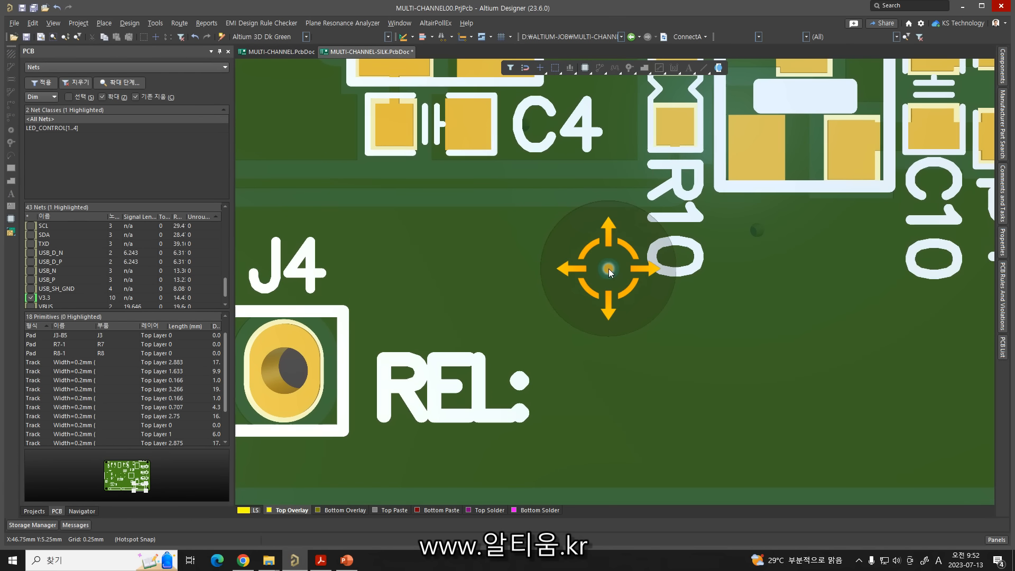
{"action": "scroll", "coordinate": [607, 288], "scroll_direction": "down", "scroll_amount": 4, "text": "ctrl"}
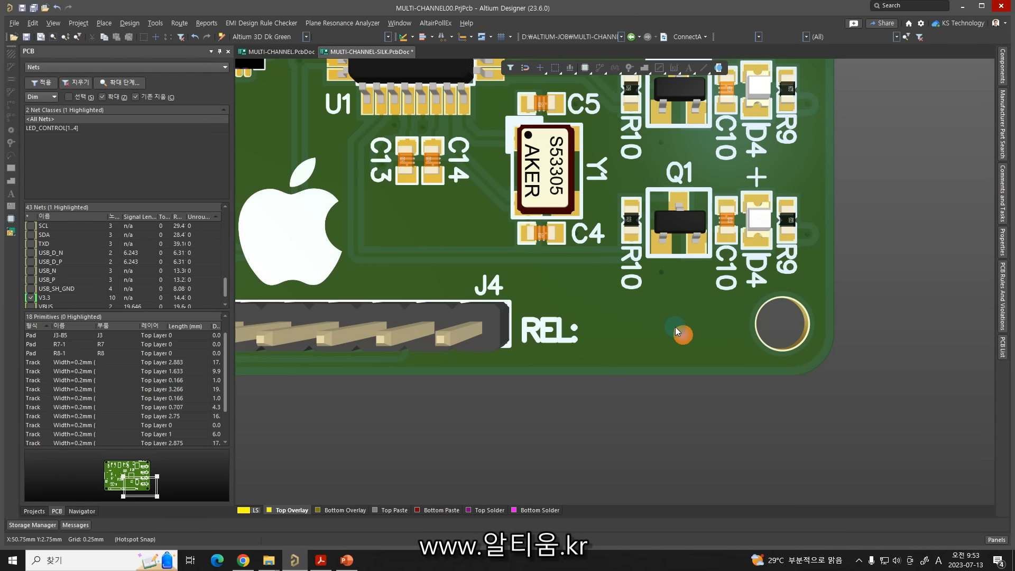
{"action": "key", "text": "2"}
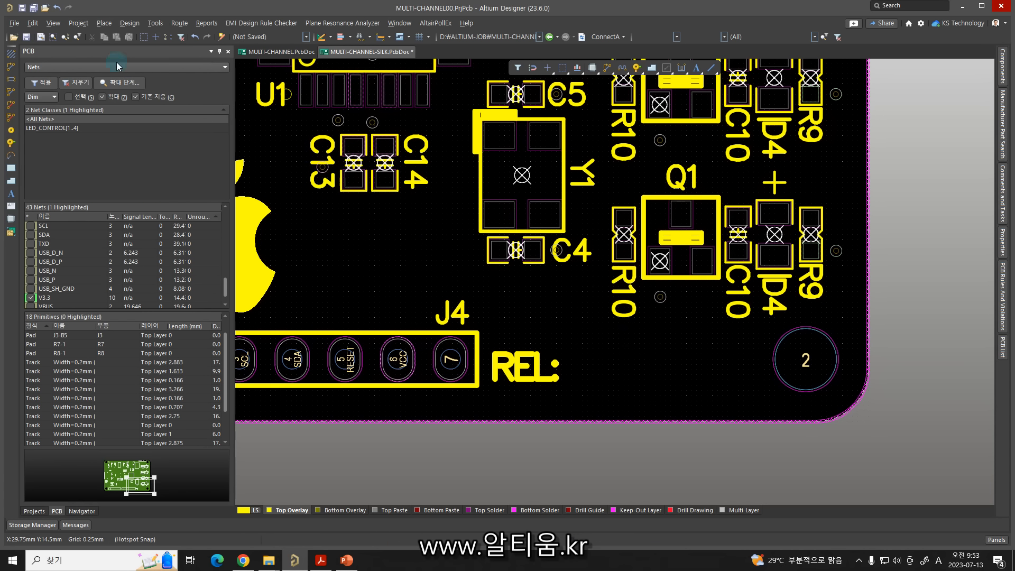
Place a solid rectangular fill on the Top Overlay between the REL: text and mounting hole 2, and show it in 3D.
{"action": "left_click", "coordinate": [106, 24]}
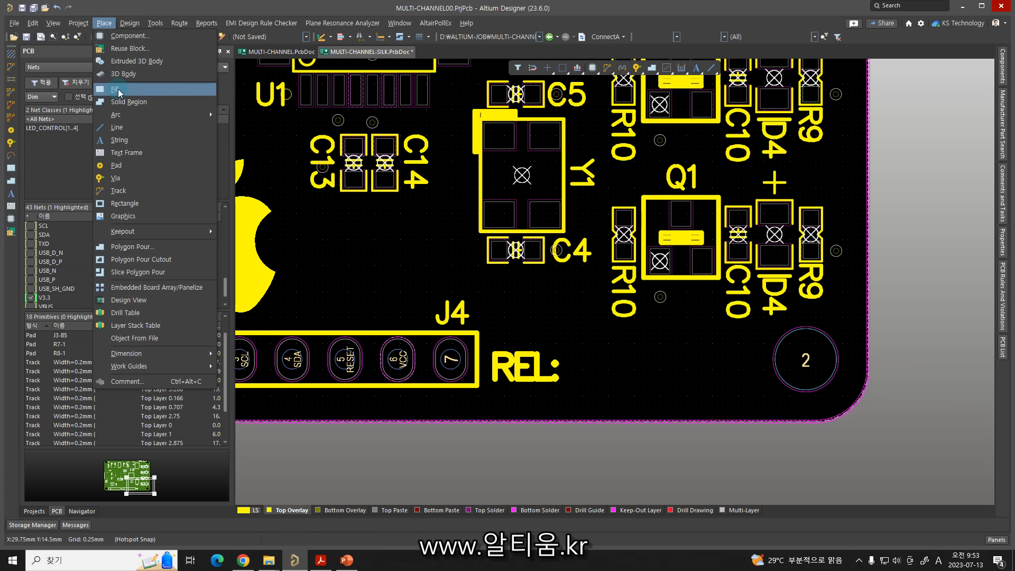
{"action": "left_click", "coordinate": [119, 89]}
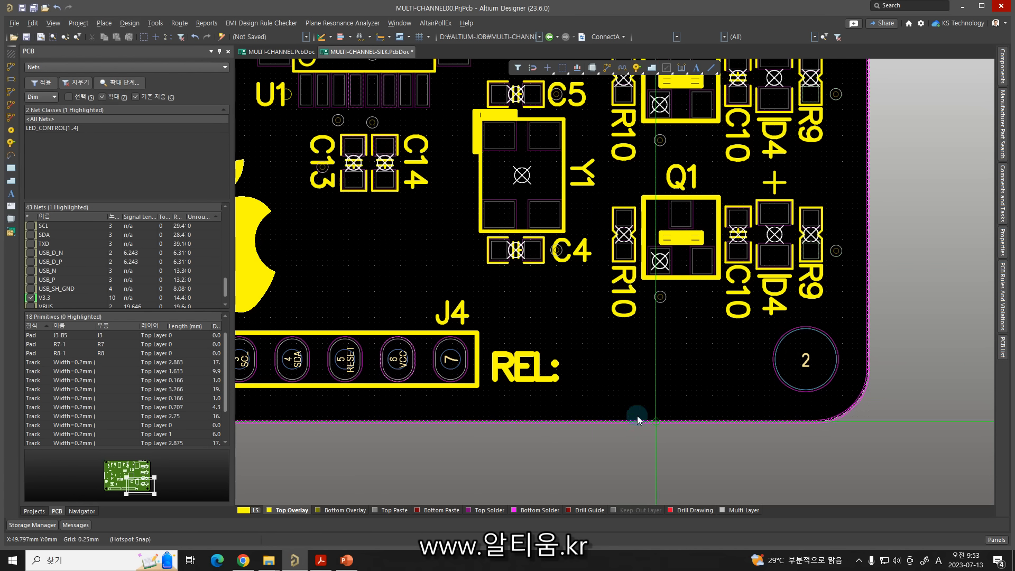
{"action": "left_click", "coordinate": [569, 410]}
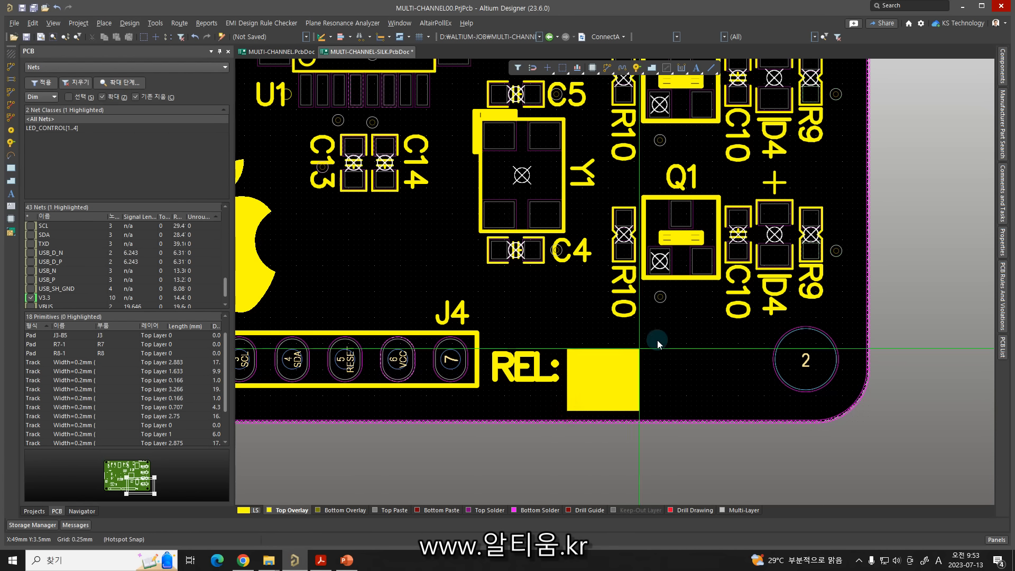
{"action": "left_click", "coordinate": [769, 328]}
{"action": "left_click", "coordinate": [784, 409]}
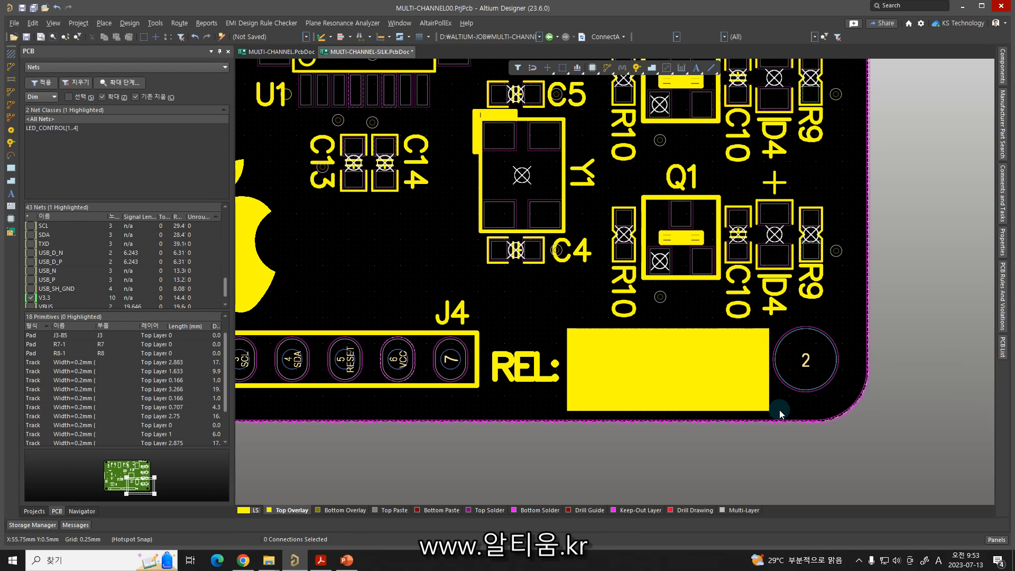
{"action": "key", "text": "3"}
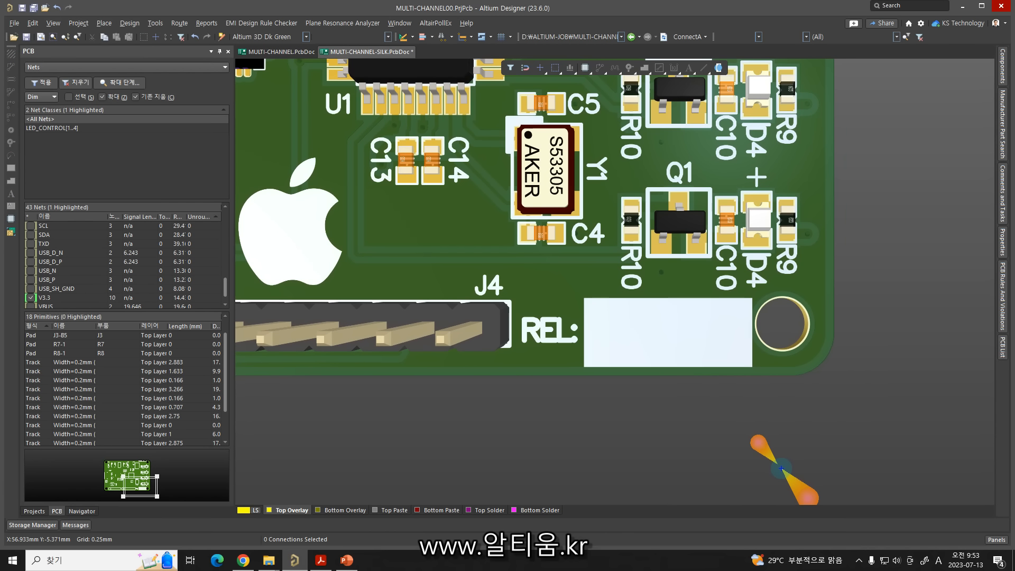
{"action": "mouse_move", "coordinate": [595, 309]}
{"action": "left_mouse_down"}
{"action": "mouse_move", "coordinate": [612, 322]}
{"action": "mouse_move", "coordinate": [622, 311]}
{"action": "left_mouse_up"}
{"action": "left_click_drag", "start_coordinate": [631, 310], "coordinate": [643, 317]}
{"action": "mouse_move", "coordinate": [644, 306]}
{"action": "left_mouse_down"}
{"action": "mouse_move", "coordinate": [644, 317]}
{"action": "mouse_move", "coordinate": [727, 317]}
{"action": "left_mouse_up"}
{"action": "left_click", "coordinate": [743, 318]}
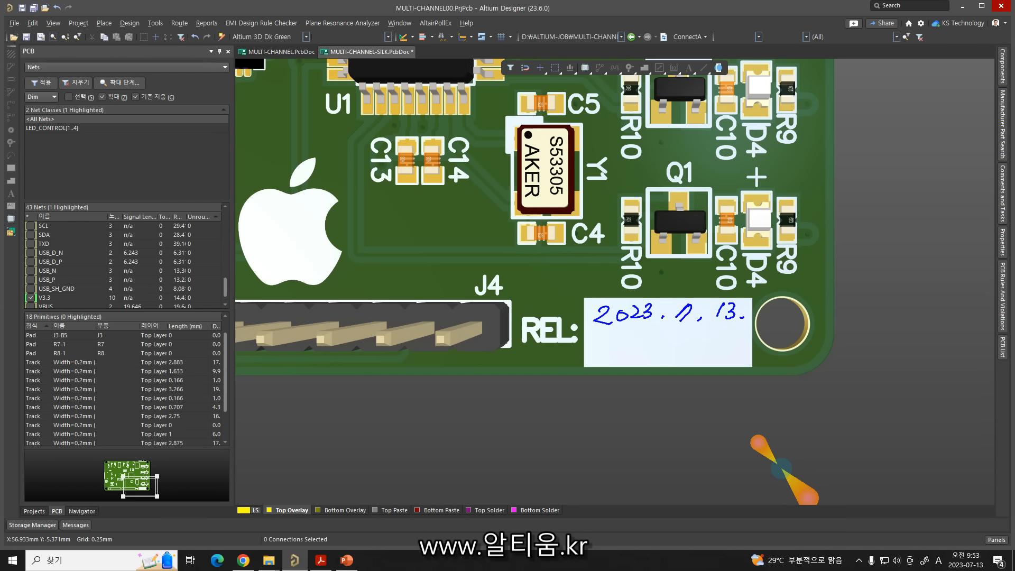
{"action": "mouse_move", "coordinate": [599, 342]}
{"action": "left_mouse_down"}
{"action": "mouse_move", "coordinate": [625, 338]}
{"action": "mouse_move", "coordinate": [602, 351]}
{"action": "left_mouse_up"}
{"action": "left_click_drag", "start_coordinate": [612, 347], "coordinate": [627, 354]}
{"action": "mouse_move", "coordinate": [640, 343]}
{"action": "left_mouse_down"}
{"action": "mouse_move", "coordinate": [639, 354]}
{"action": "mouse_move", "coordinate": [683, 341]}
{"action": "mouse_move", "coordinate": [676, 350]}
{"action": "left_mouse_up"}
{"action": "left_click_drag", "start_coordinate": [693, 339], "coordinate": [701, 349]}
{"action": "left_click_drag", "start_coordinate": [710, 337], "coordinate": [720, 347]}
{"action": "left_click", "coordinate": [722, 347]}
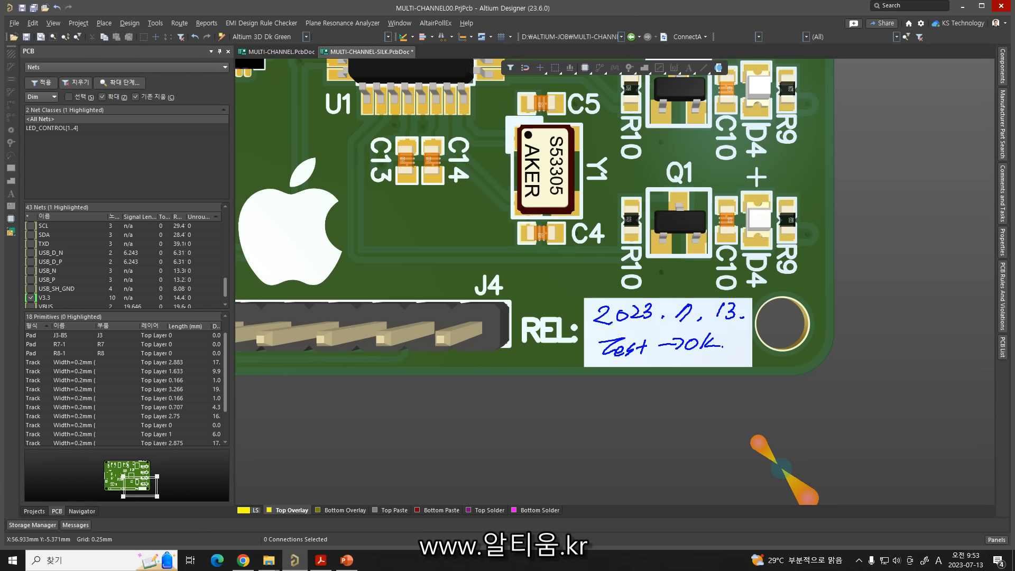
{"action": "key", "text": "Escape"}
{"action": "mouse_move", "coordinate": [641, 312]}
{"action": "left_mouse_down"}
{"action": "mouse_move", "coordinate": [615, 340]}
{"action": "mouse_move", "coordinate": [633, 343]}
{"action": "left_mouse_up"}
{"action": "left_click_drag", "start_coordinate": [669, 322], "coordinate": [675, 337]}
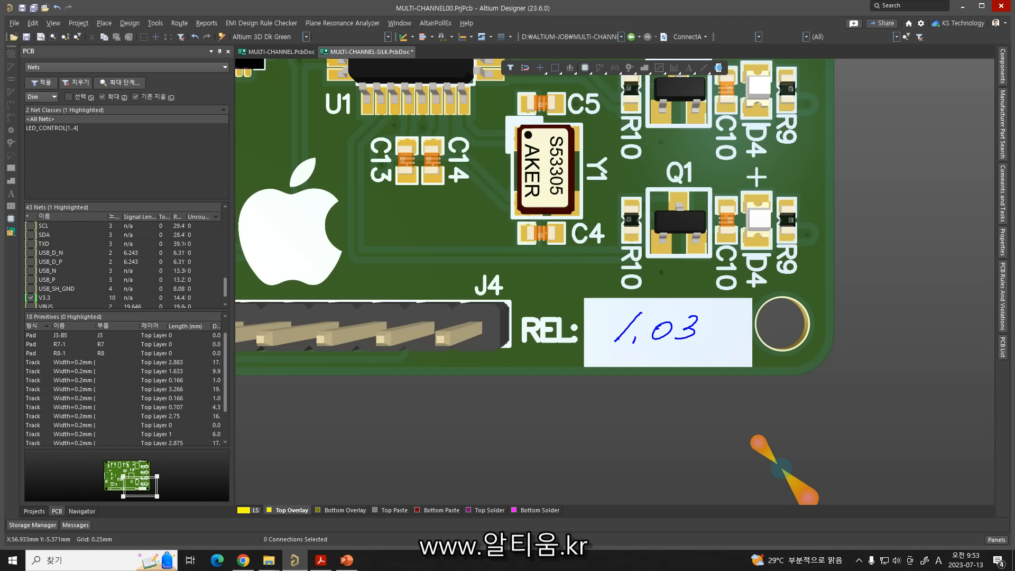
{"action": "mouse_move", "coordinate": [542, 262]}
{"action": "left_mouse_down"}
{"action": "mouse_move", "coordinate": [571, 266]}
{"action": "mouse_move", "coordinate": [603, 252]}
{"action": "left_mouse_up"}
{"action": "mouse_move", "coordinate": [769, 290]}
{"action": "left_mouse_down"}
{"action": "mouse_move", "coordinate": [736, 319]}
{"action": "mouse_move", "coordinate": [756, 317]}
{"action": "left_mouse_up"}
{"action": "key", "text": "Escape"}
Fit the whole board in the 3D view and examine the MULTI-CHANNEL title, the apple logo and the REL: writing area.
{"action": "key", "text": "ctrl+Page_Down"}
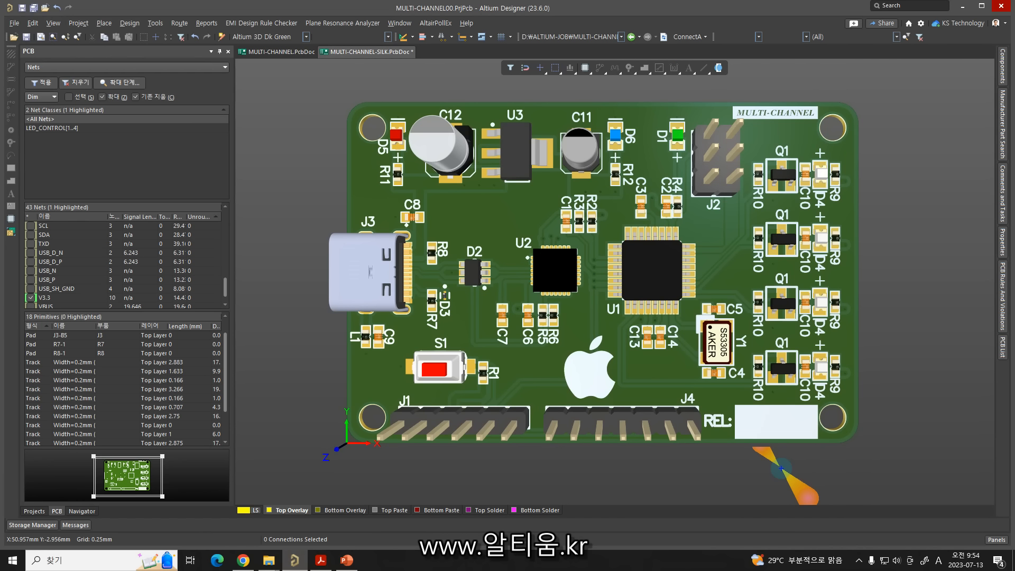
{"action": "mouse_move", "coordinate": [793, 126]}
{"action": "left_mouse_down"}
{"action": "mouse_move", "coordinate": [731, 117]}
{"action": "mouse_move", "coordinate": [789, 127]}
{"action": "left_mouse_up"}
{"action": "mouse_move", "coordinate": [603, 397]}
{"action": "left_mouse_down"}
{"action": "mouse_move", "coordinate": [582, 338]}
{"action": "mouse_move", "coordinate": [605, 397]}
{"action": "left_mouse_up"}
{"action": "mouse_move", "coordinate": [782, 437]}
{"action": "left_mouse_down"}
{"action": "mouse_move", "coordinate": [743, 394]}
{"action": "mouse_move", "coordinate": [771, 449]}
{"action": "left_mouse_up"}
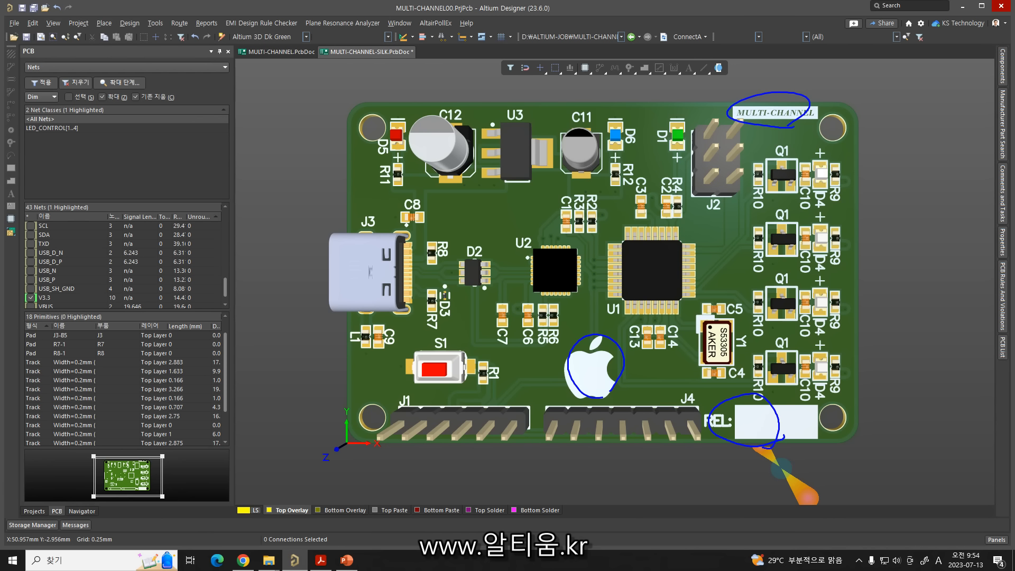
{"action": "mouse_move", "coordinate": [882, 213]}
{"action": "left_mouse_down"}
{"action": "mouse_move", "coordinate": [902, 205]}
{"action": "mouse_move", "coordinate": [899, 227]}
{"action": "mouse_move", "coordinate": [937, 210]}
{"action": "mouse_move", "coordinate": [928, 234]}
{"action": "left_mouse_up"}
{"action": "mouse_move", "coordinate": [882, 259]}
{"action": "left_mouse_down"}
{"action": "mouse_move", "coordinate": [898, 254]}
{"action": "mouse_move", "coordinate": [905, 278]}
{"action": "mouse_move", "coordinate": [930, 264]}
{"action": "mouse_move", "coordinate": [931, 277]}
{"action": "mouse_move", "coordinate": [851, 248]}
{"action": "mouse_move", "coordinate": [946, 275]}
{"action": "left_mouse_up"}
{"action": "mouse_move", "coordinate": [878, 316]}
{"action": "left_mouse_down"}
{"action": "mouse_move", "coordinate": [884, 344]}
{"action": "mouse_move", "coordinate": [891, 318]}
{"action": "left_mouse_up"}
{"action": "mouse_move", "coordinate": [902, 344]}
{"action": "left_mouse_down"}
{"action": "mouse_move", "coordinate": [916, 328]}
{"action": "mouse_move", "coordinate": [966, 321]}
{"action": "left_mouse_up"}
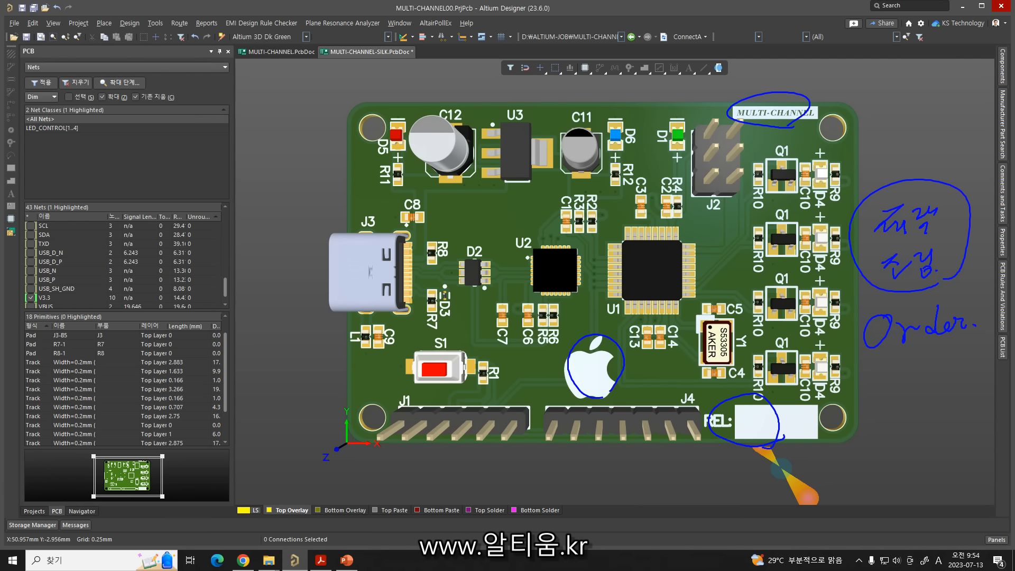
{"action": "mouse_move", "coordinate": [270, 124]}
{"action": "left_mouse_down"}
{"action": "mouse_move", "coordinate": [277, 155]}
{"action": "mouse_move", "coordinate": [335, 106]}
{"action": "mouse_move", "coordinate": [343, 121]}
{"action": "mouse_move", "coordinate": [391, 82]}
{"action": "left_mouse_up"}
{"action": "mouse_move", "coordinate": [330, 180]}
{"action": "left_mouse_down"}
{"action": "mouse_move", "coordinate": [359, 133]}
{"action": "mouse_move", "coordinate": [400, 126]}
{"action": "mouse_move", "coordinate": [452, 141]}
{"action": "mouse_move", "coordinate": [447, 165]}
{"action": "mouse_move", "coordinate": [532, 78]}
{"action": "mouse_move", "coordinate": [563, 90]}
{"action": "left_mouse_up"}
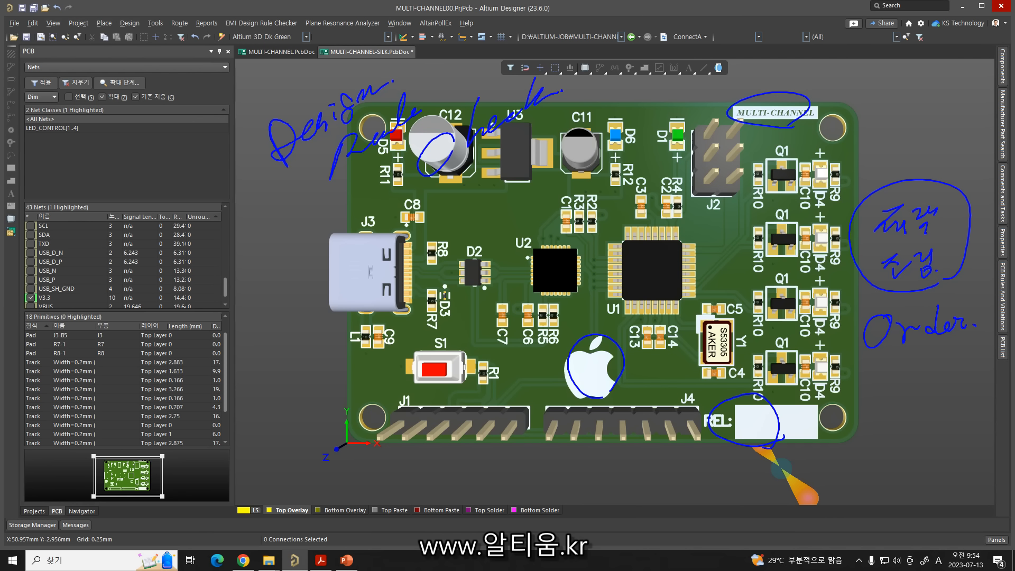
{"action": "mouse_move", "coordinate": [208, 311]}
{"action": "left_mouse_down"}
{"action": "mouse_move", "coordinate": [216, 297]}
{"action": "mouse_move", "coordinate": [210, 309]}
{"action": "left_mouse_up"}
{"action": "mouse_move", "coordinate": [462, 174]}
{"action": "left_mouse_down"}
{"action": "mouse_move", "coordinate": [419, 188]}
{"action": "mouse_move", "coordinate": [462, 69]}
{"action": "mouse_move", "coordinate": [481, 174]}
{"action": "left_mouse_up"}
{"action": "mouse_move", "coordinate": [478, 214]}
{"action": "left_mouse_down"}
{"action": "mouse_move", "coordinate": [486, 219]}
{"action": "mouse_move", "coordinate": [466, 214]}
{"action": "left_mouse_up"}
{"action": "left_click_drag", "start_coordinate": [501, 186], "coordinate": [514, 234]}
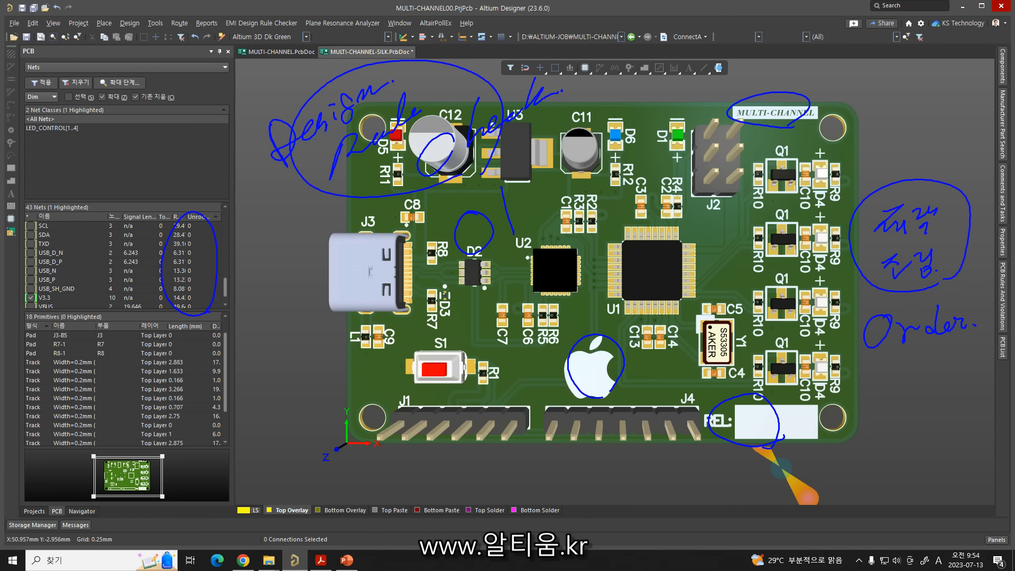
{"action": "mouse_move", "coordinate": [525, 200]}
{"action": "left_mouse_down"}
{"action": "mouse_move", "coordinate": [541, 222]}
{"action": "mouse_move", "coordinate": [593, 190]}
{"action": "mouse_move", "coordinate": [593, 207]}
{"action": "left_mouse_up"}
{"action": "key", "text": "Escape"}
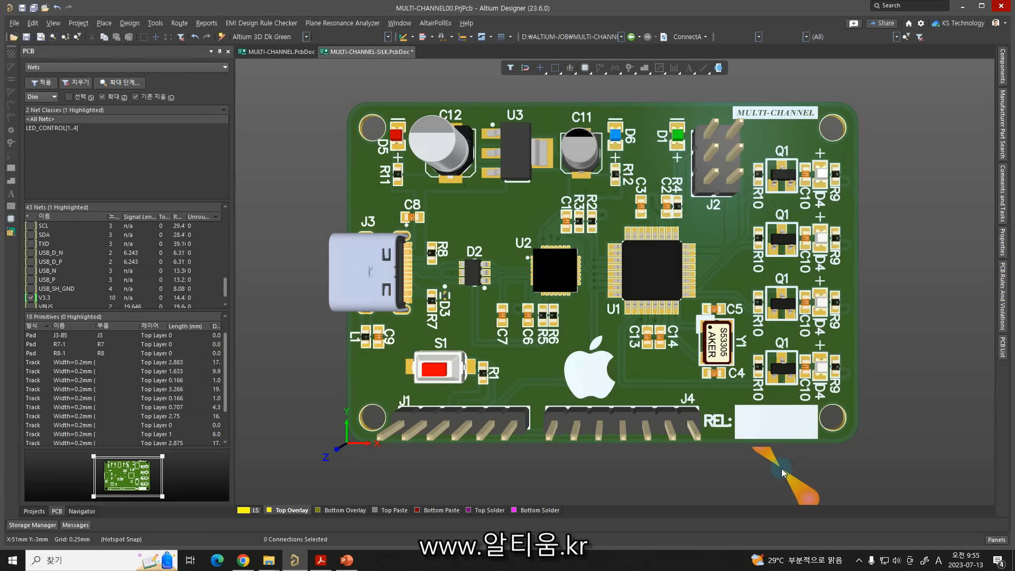
Return to the 2D view, fit the whole board and show all layers.
{"action": "key", "text": "2"}
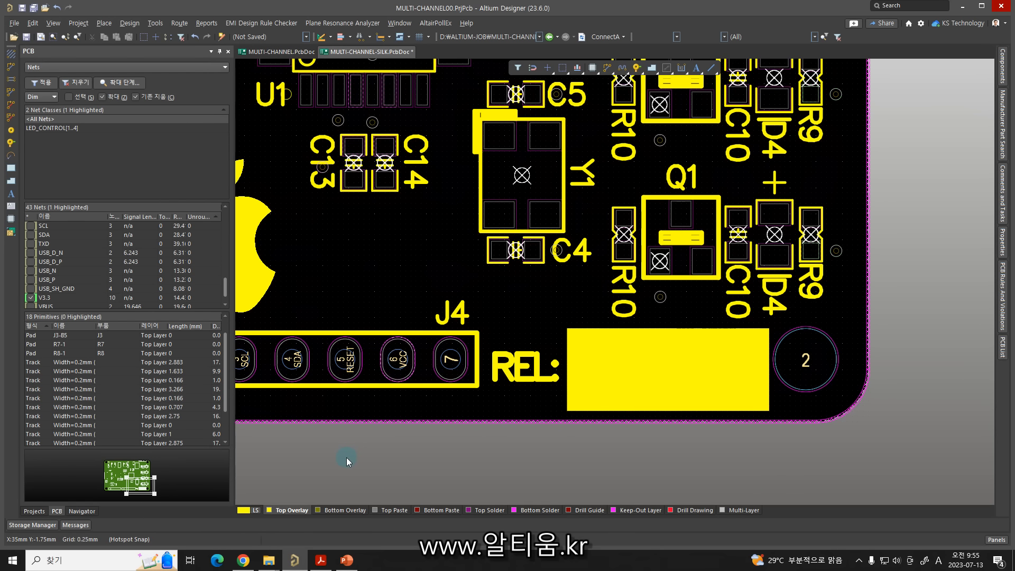
{"action": "key", "text": "z"}
{"action": "key", "text": "a"}
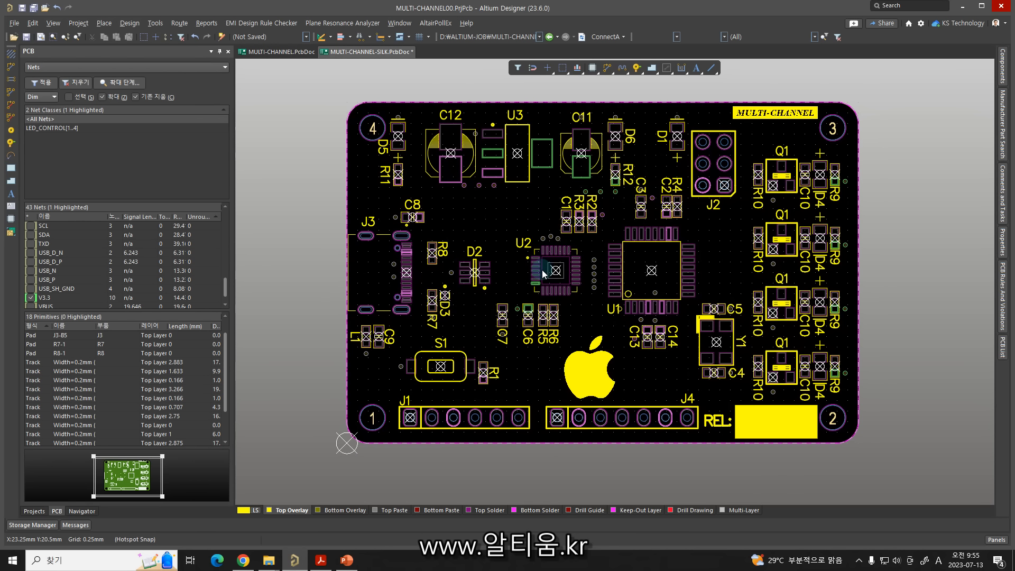
{"action": "left_click", "coordinate": [257, 510]}
{"action": "left_click", "coordinate": [281, 452]}
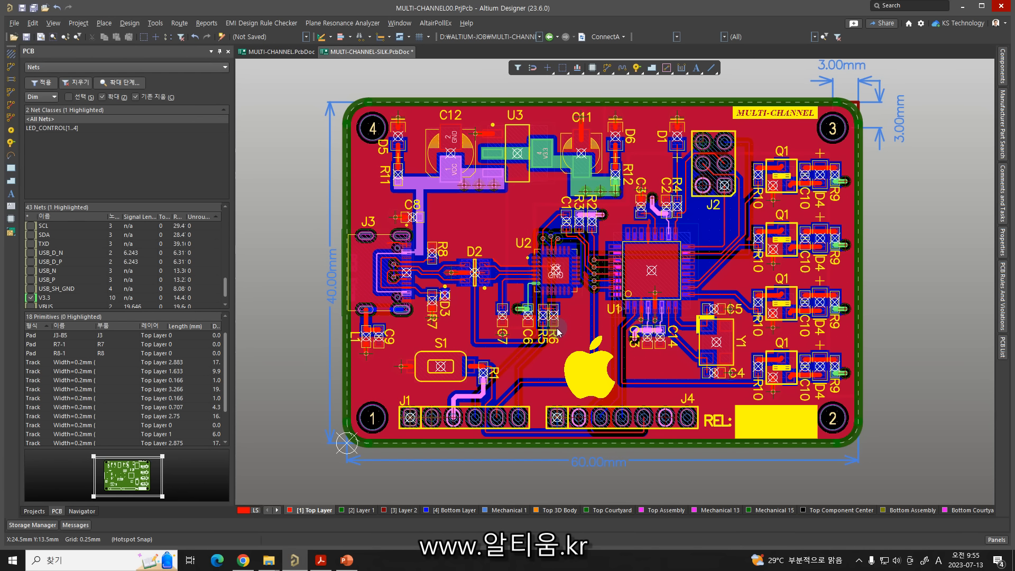
Run a Design Rule Check on the board, with the rules to check sorted by their batch setting.
{"action": "left_click", "coordinate": [156, 23]}
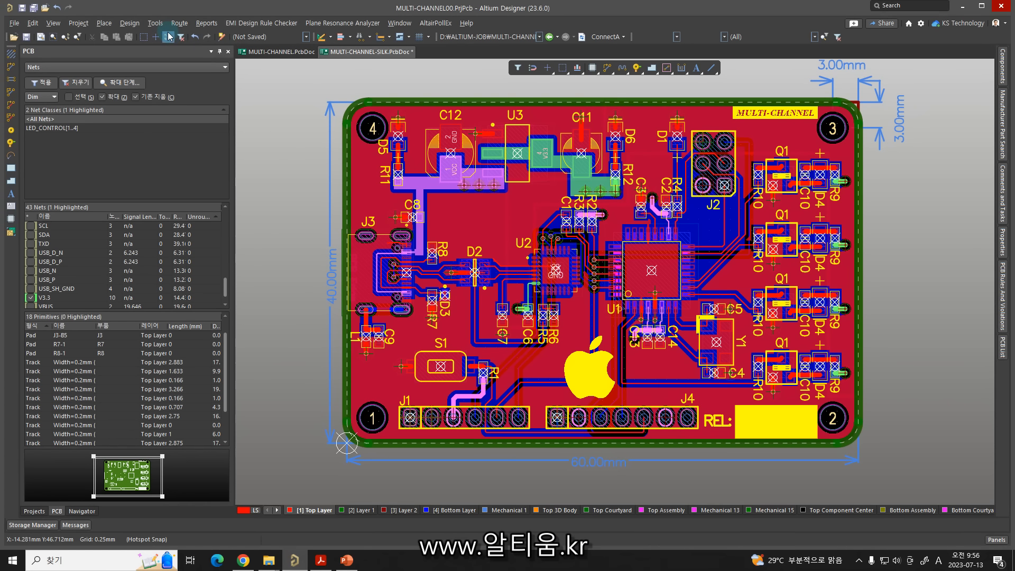
{"action": "left_click", "coordinate": [149, 36]}
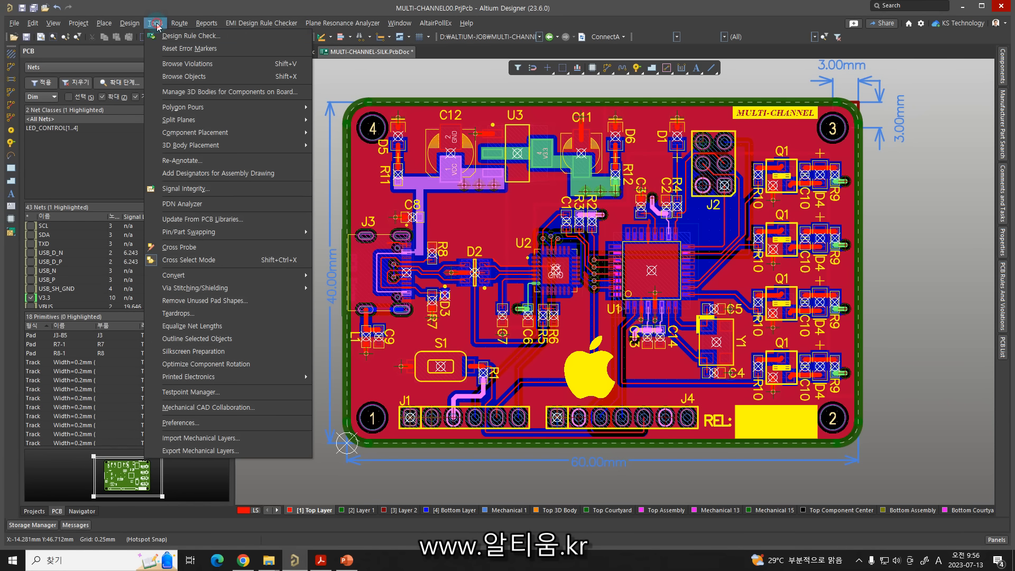
{"action": "left_click", "coordinate": [180, 36]}
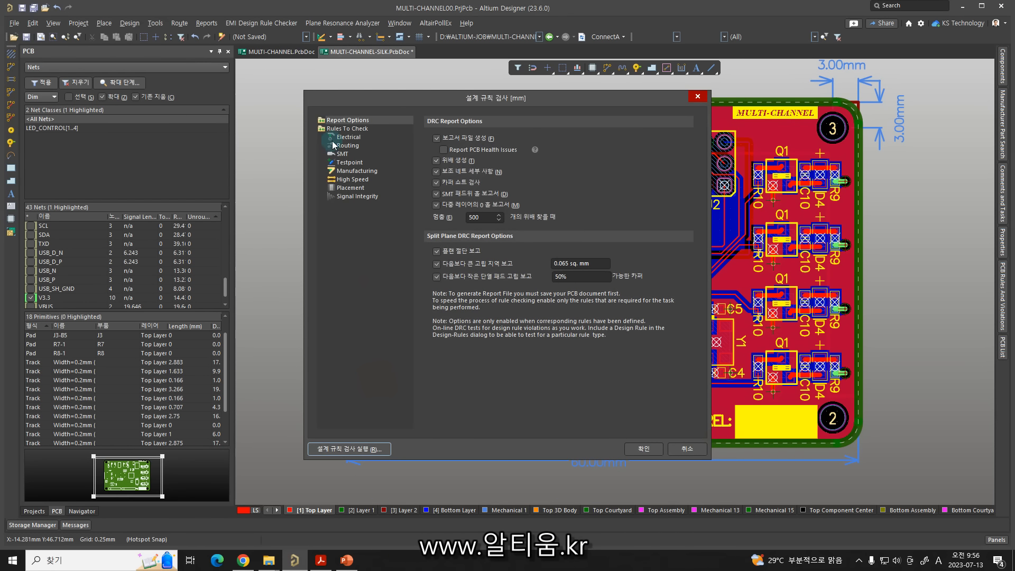
{"action": "left_click", "coordinate": [344, 129]}
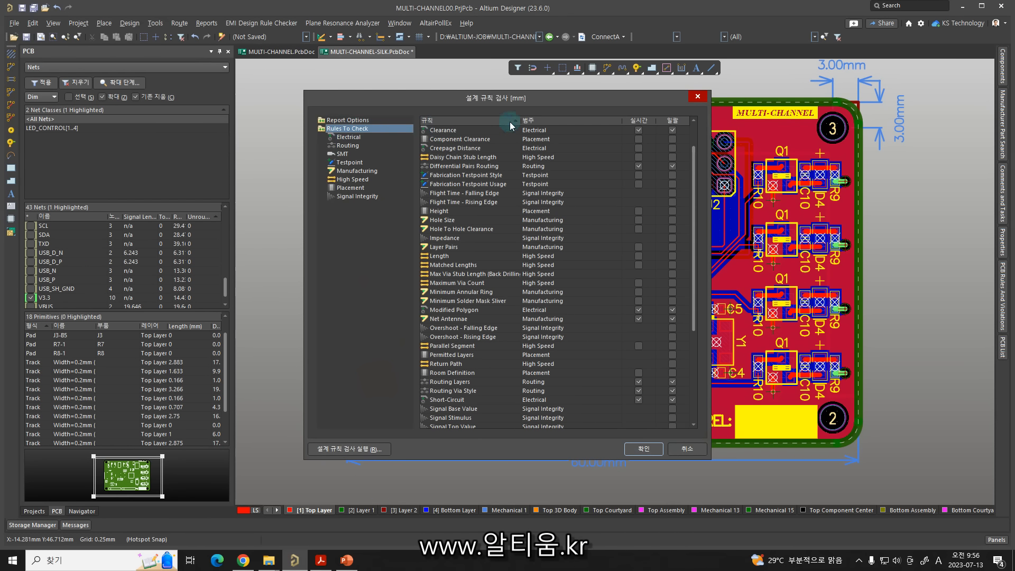
{"action": "left_click", "coordinate": [670, 120]}
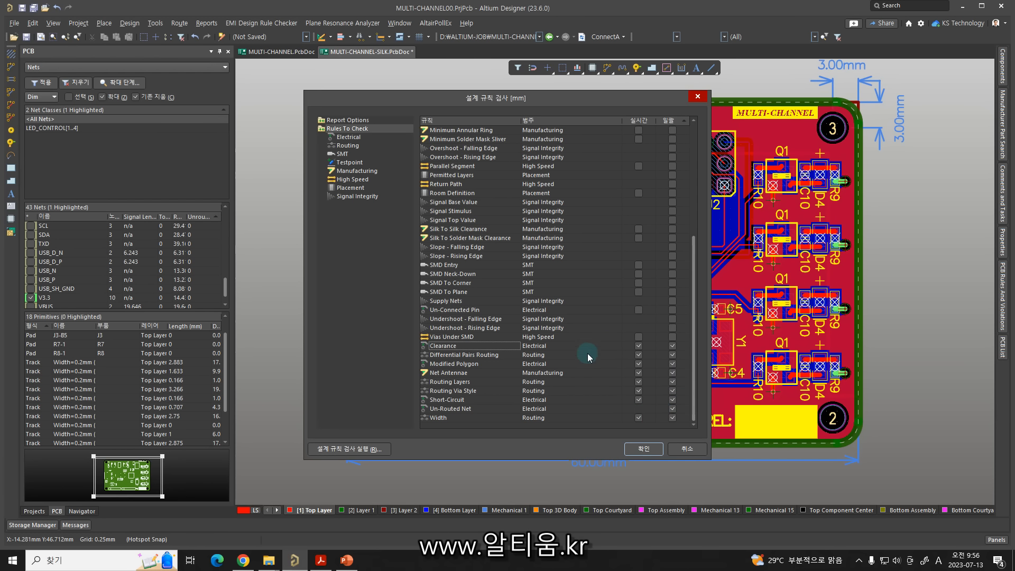
{"action": "left_click", "coordinate": [347, 456]}
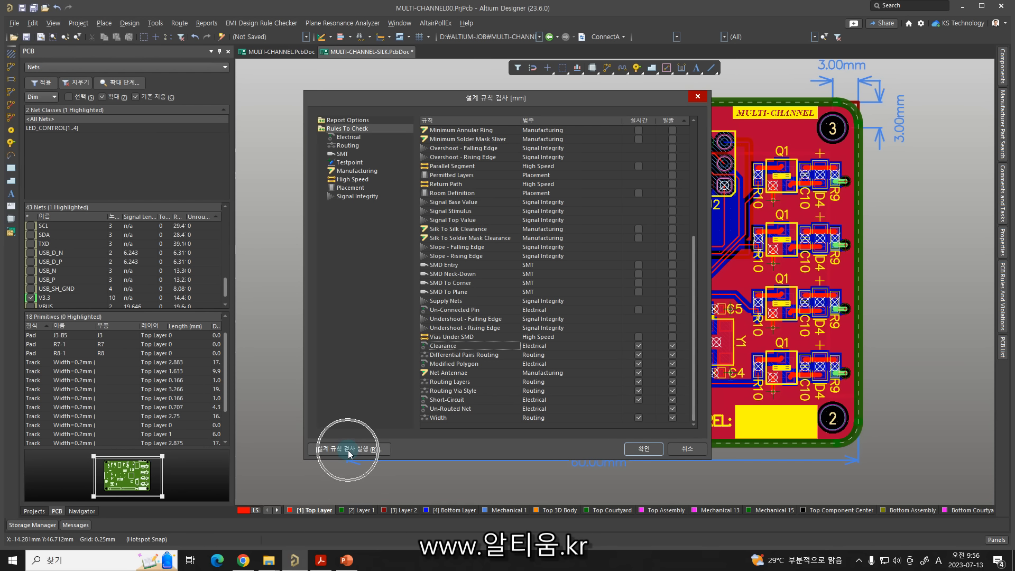
{"action": "left_click", "coordinate": [349, 449]}
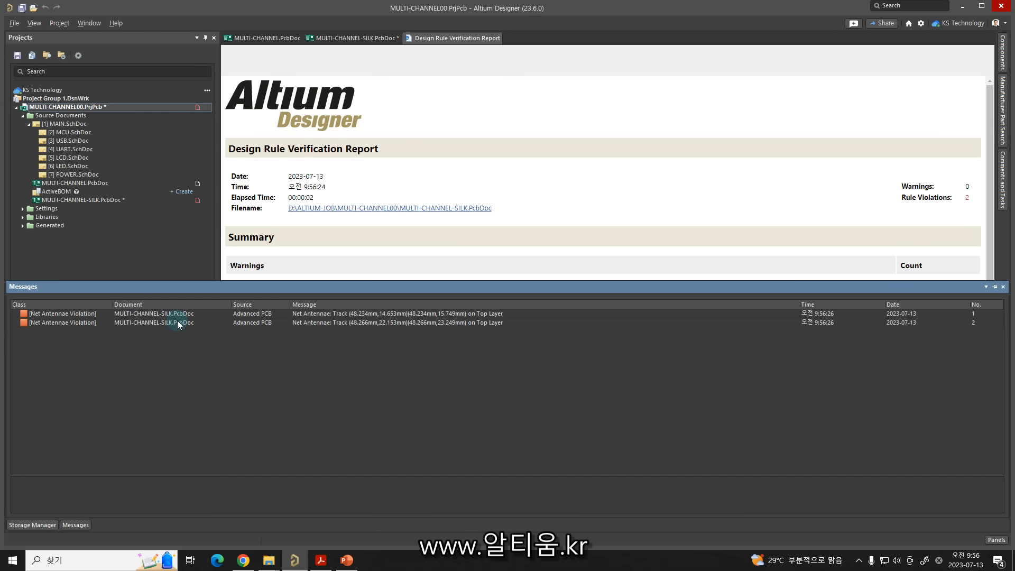
Read the rule violation summary in the Design Rule Verification Report and return to the MULTI-CHANNEL-SILK board.
{"action": "left_click", "coordinate": [723, 242]}
{"action": "scroll", "coordinate": [724, 254], "scroll_direction": "down", "scroll_amount": 2}
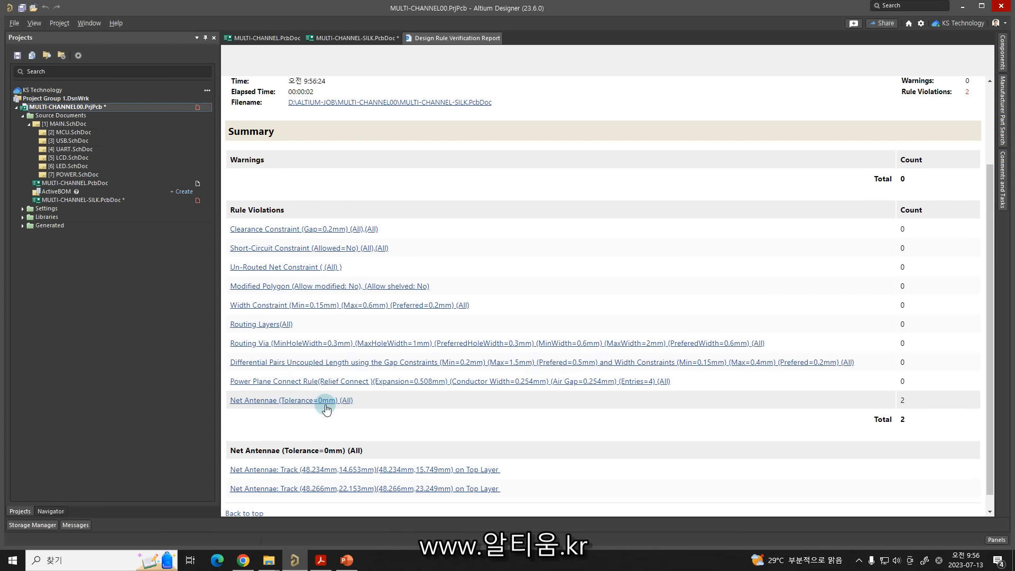
{"action": "left_click", "coordinate": [367, 41]}
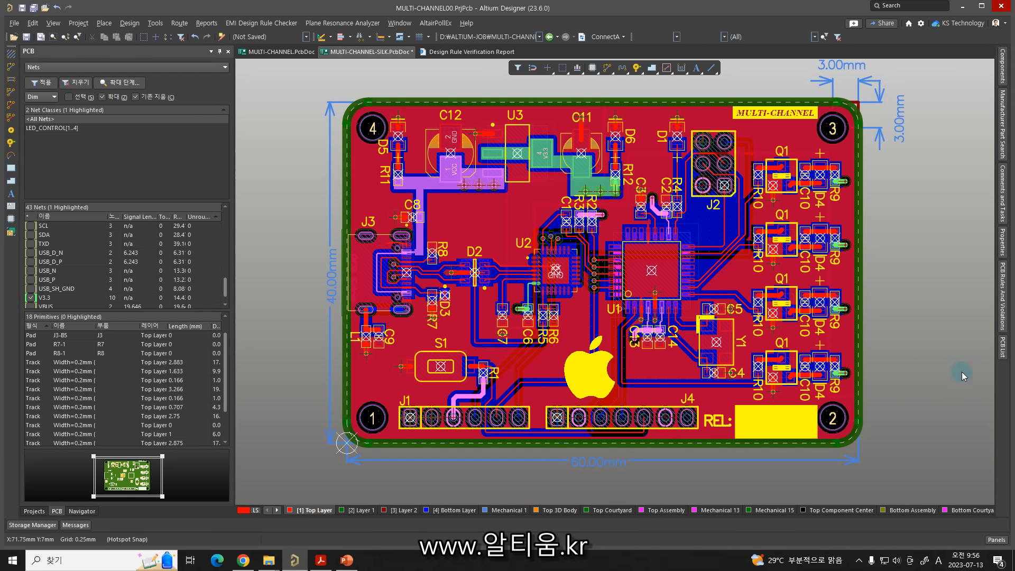
Show the PCB Rules And Violations panel and set its highlighting mode to Dim.
{"action": "left_click", "coordinate": [996, 540]}
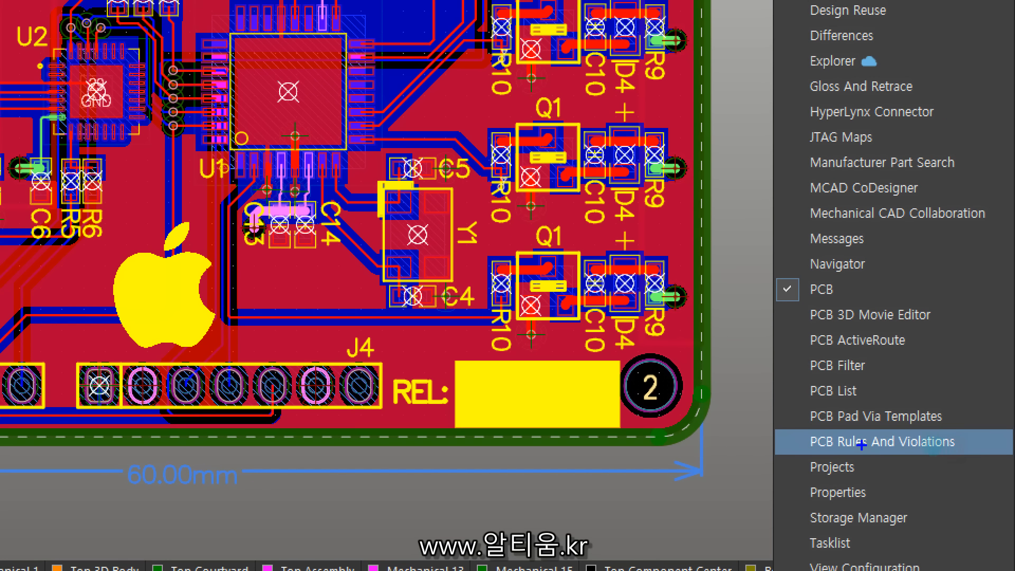
{"action": "left_click", "coordinate": [951, 446]}
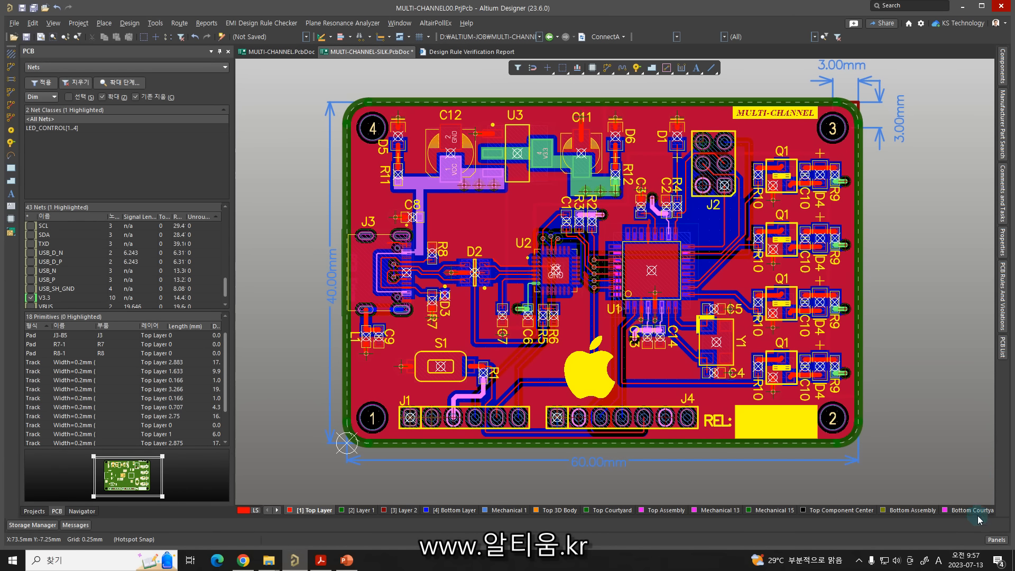
{"action": "left_click", "coordinate": [991, 539]}
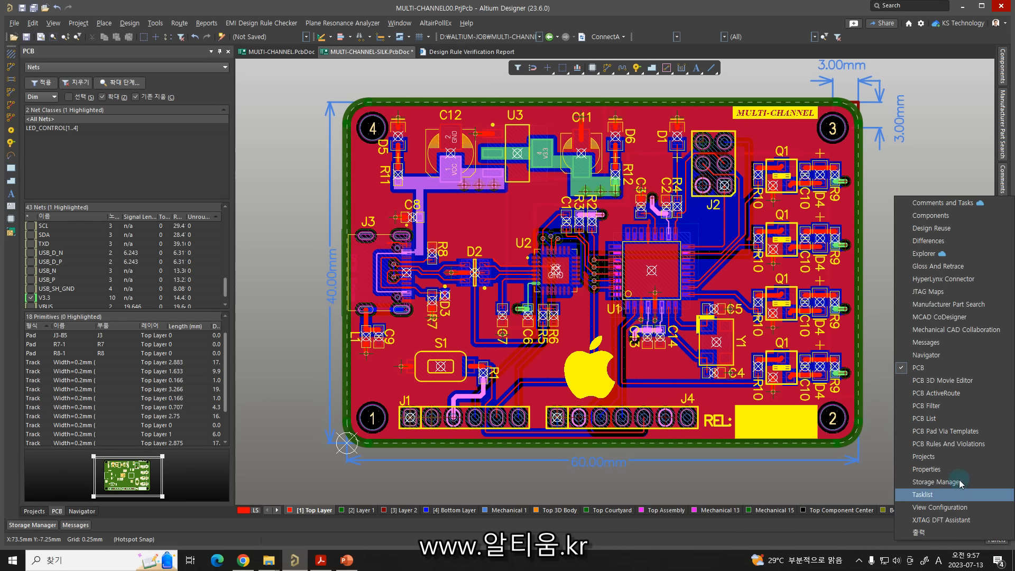
{"action": "left_click", "coordinate": [948, 446]}
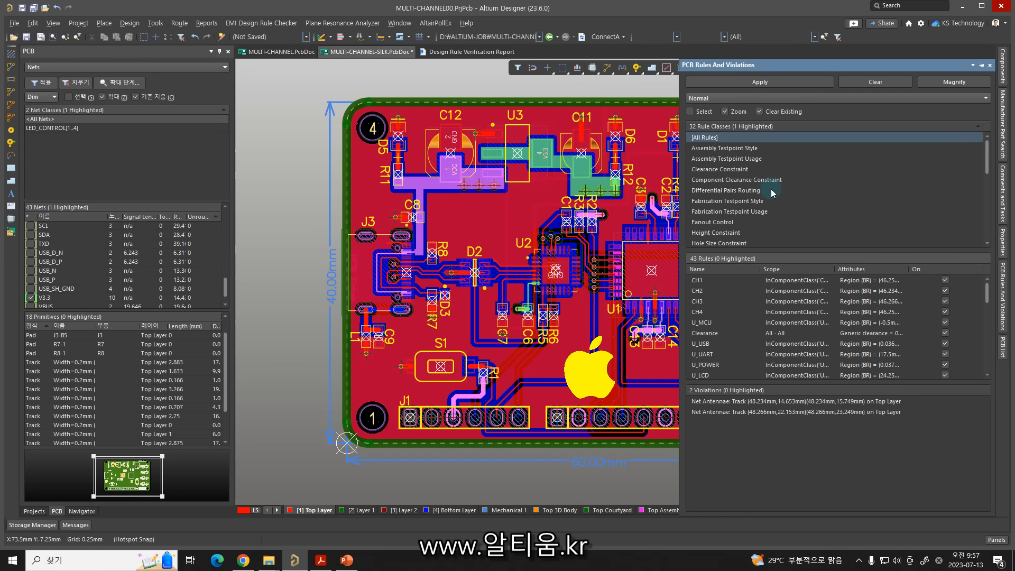
{"action": "left_click", "coordinate": [714, 99]}
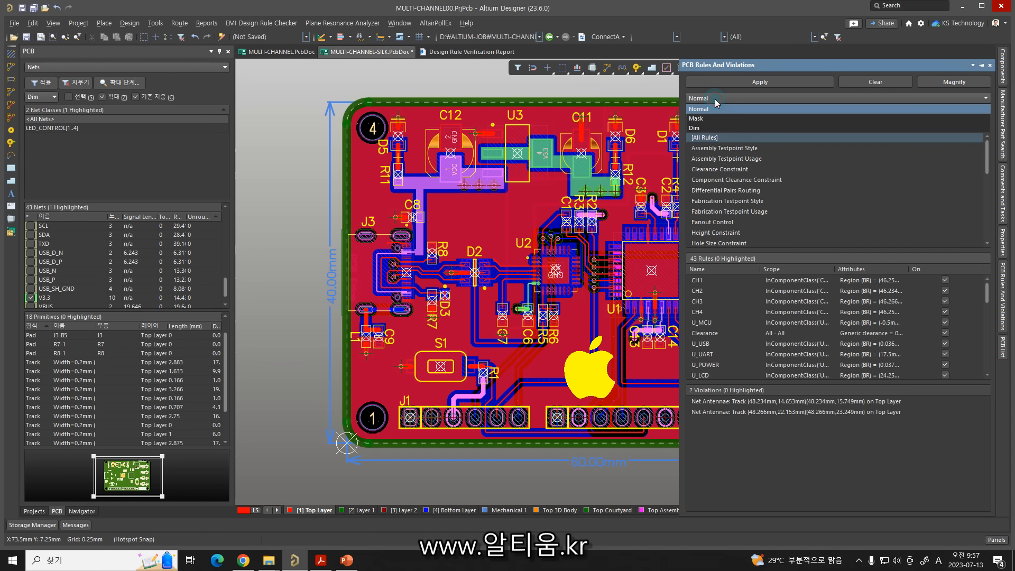
{"action": "left_click", "coordinate": [714, 128]}
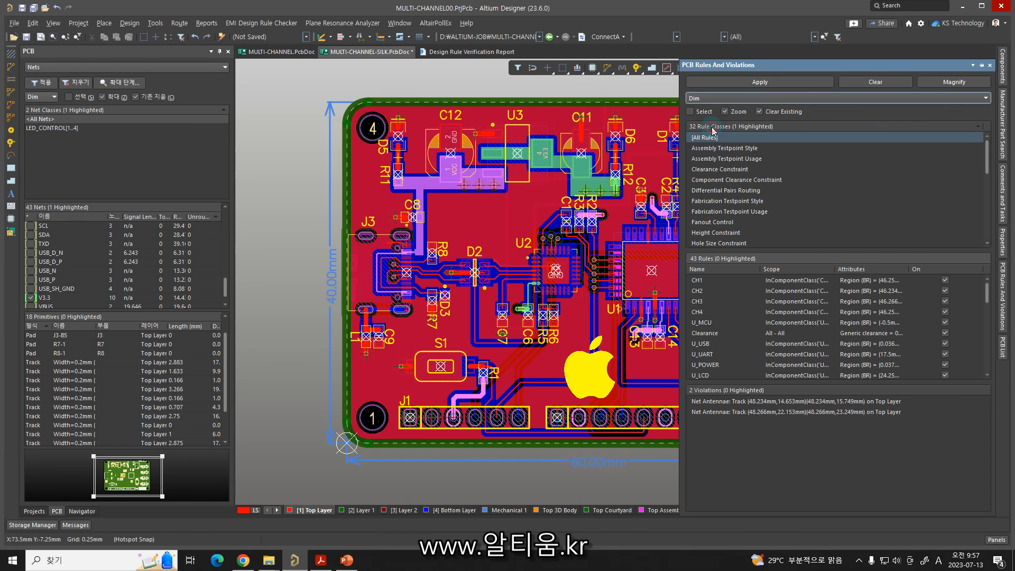
Locate the first Net Antennae violation and delete both LED_CONTROL2 stub track segments dangling from R10's pad near C5.
{"action": "left_click", "coordinate": [736, 402]}
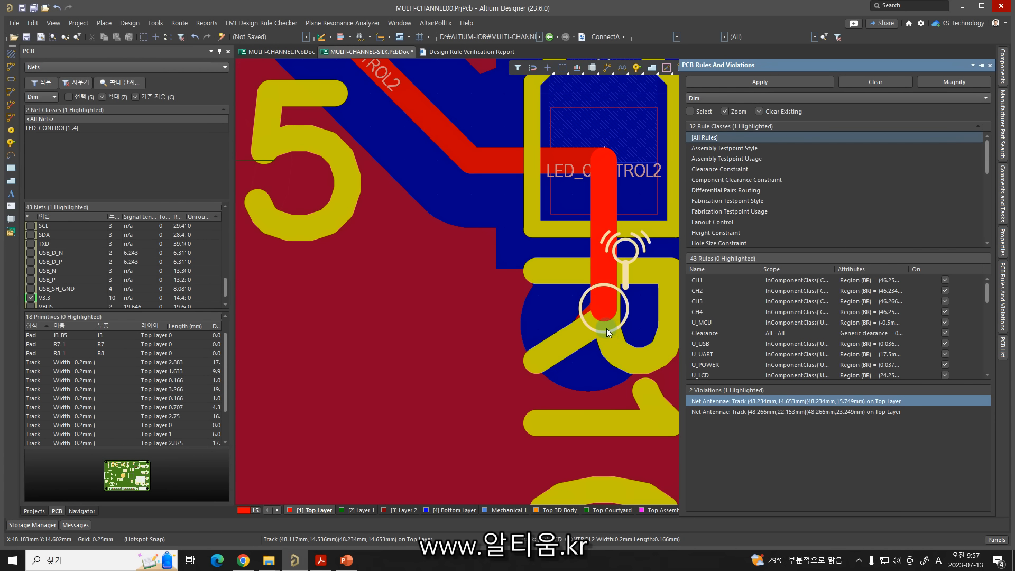
{"action": "scroll", "coordinate": [597, 327], "scroll_direction": "down", "scroll_amount": 2, "text": "ctrl"}
{"action": "right_click_drag", "start_coordinate": [581, 330], "coordinate": [534, 318]}
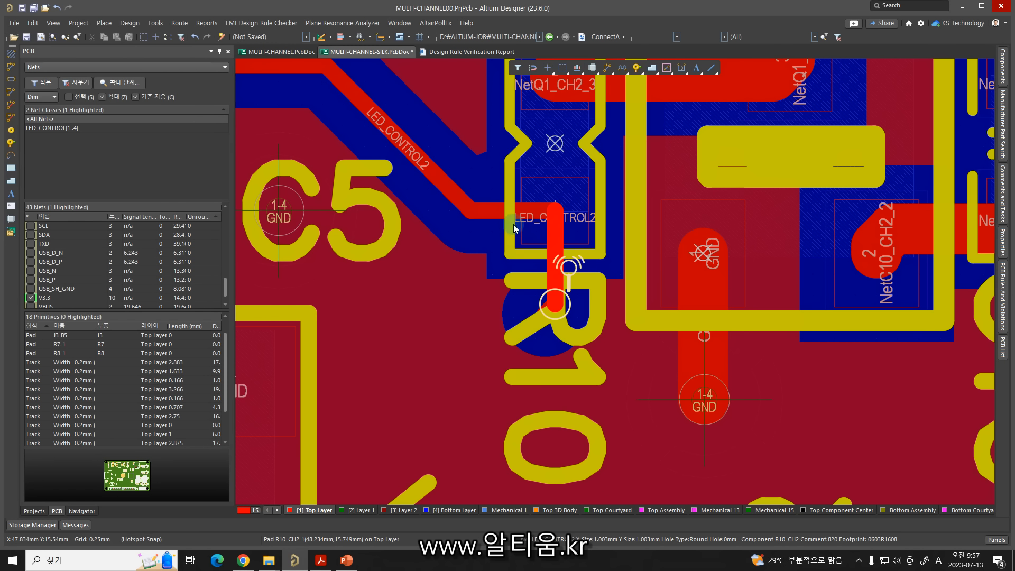
{"action": "left_click", "coordinate": [551, 294]}
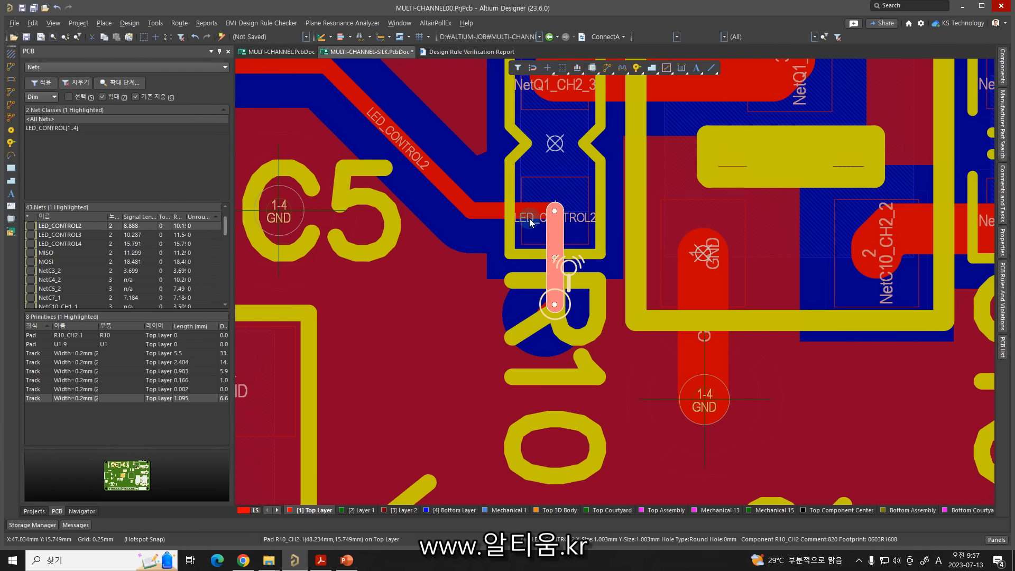
{"action": "scroll", "coordinate": [495, 218], "scroll_direction": "down", "scroll_amount": 3, "text": "ctrl"}
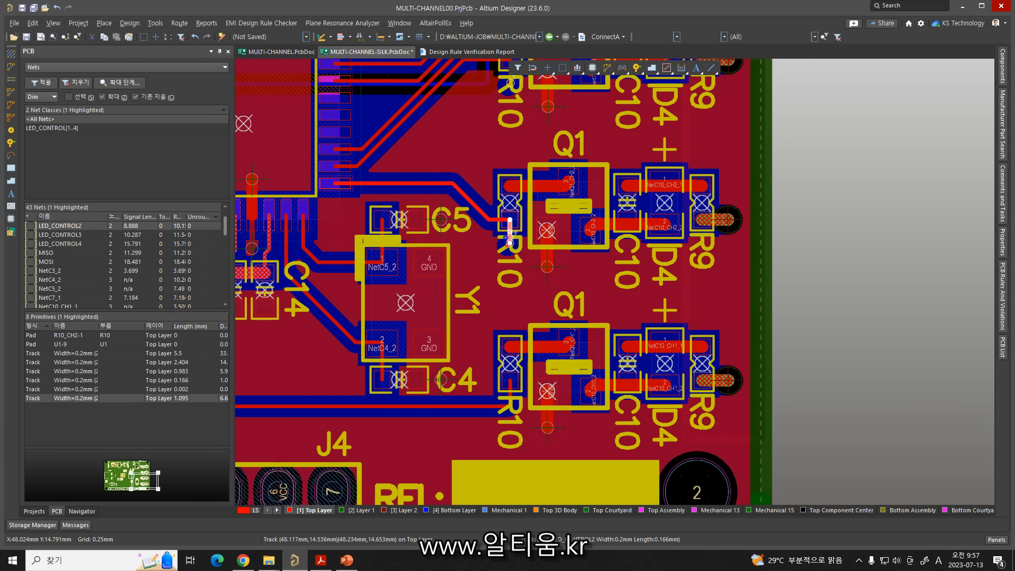
{"action": "scroll", "coordinate": [495, 236], "scroll_direction": "up", "scroll_amount": 3, "text": "ctrl"}
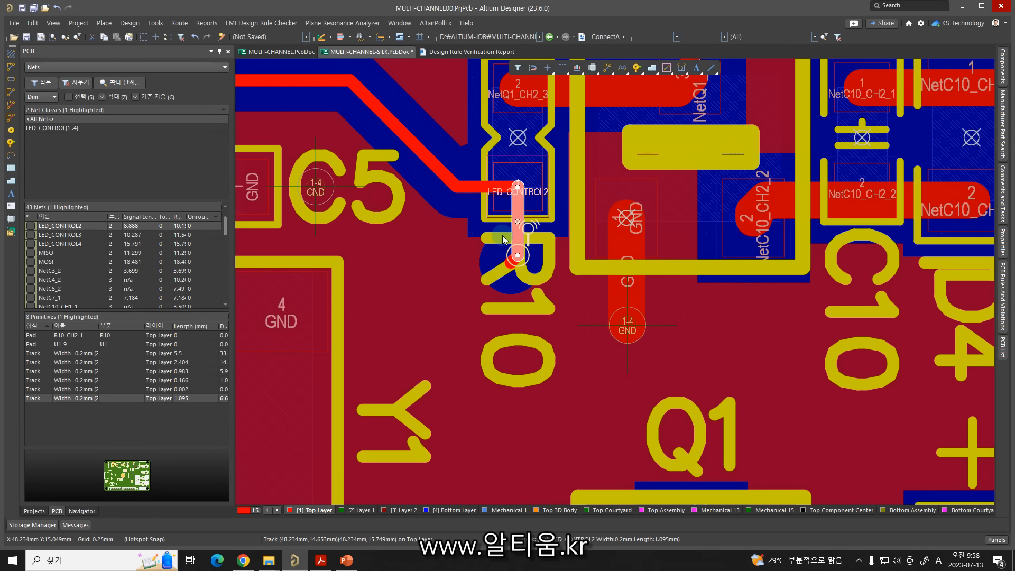
{"action": "key", "text": "Delete"}
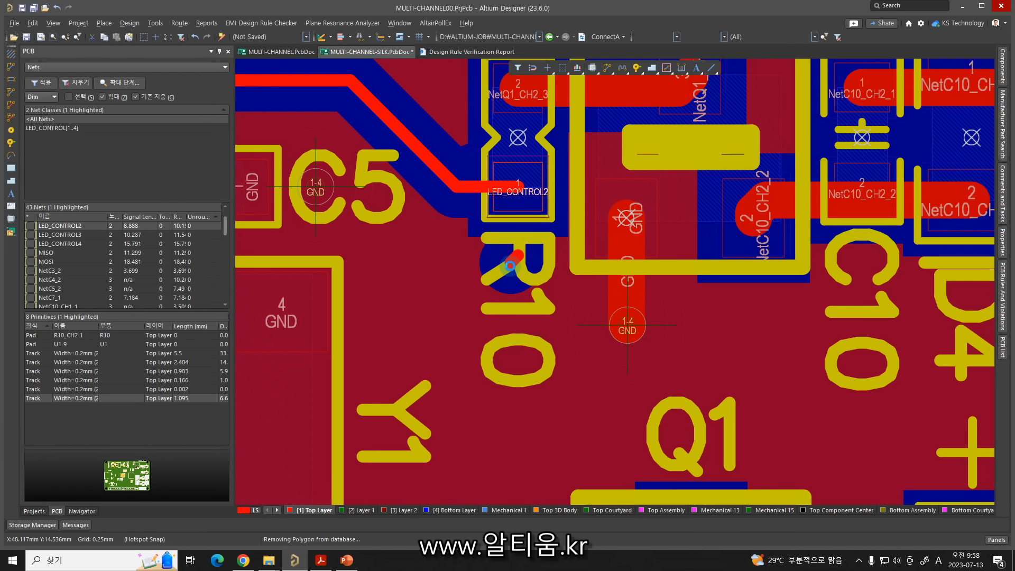
{"action": "left_click", "coordinate": [510, 267]}
{"action": "key", "text": "Delete"}
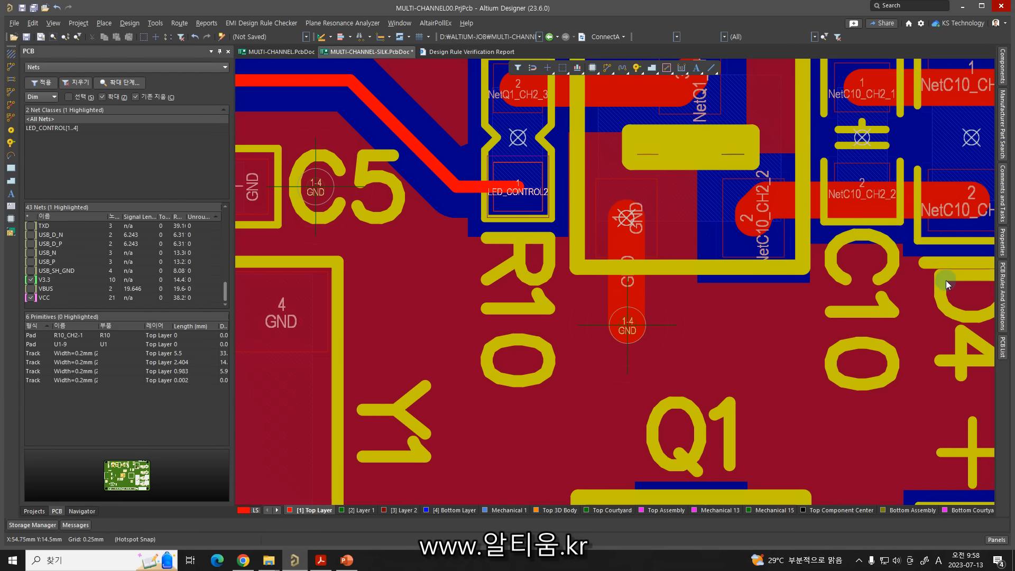
Keep the PCB Rules And Violations panel docked open and delete the dangling LED_CONTROL3 stub tracks at the remaining Net Antennae violation.
{"action": "left_click", "coordinate": [1000, 298]}
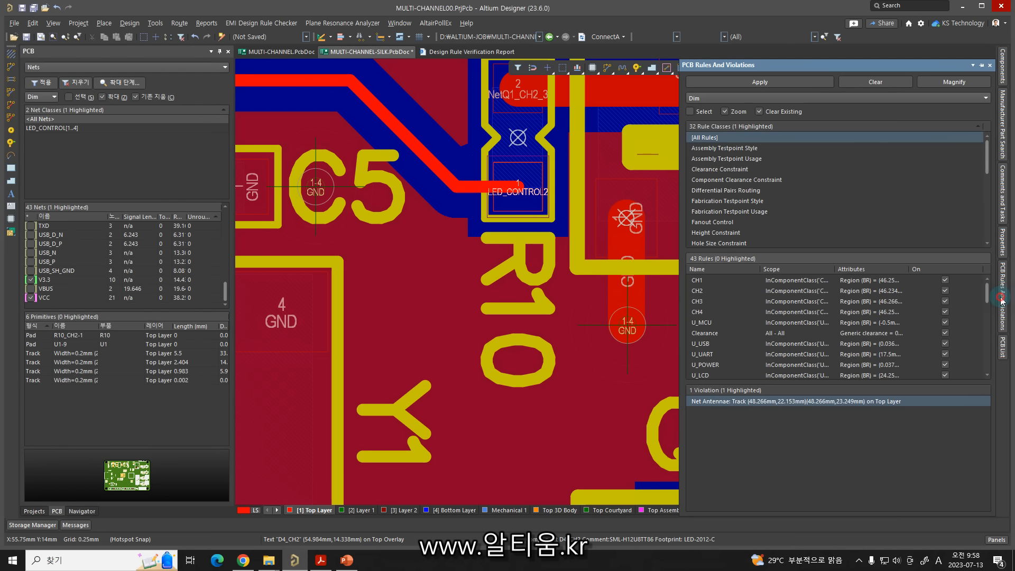
{"action": "left_click", "coordinate": [981, 66]}
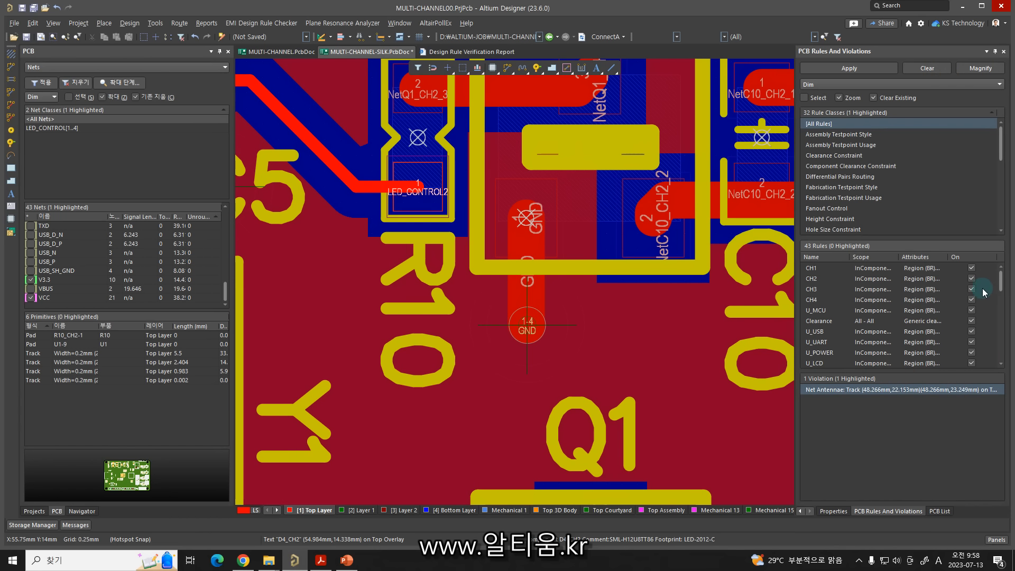
{"action": "left_click", "coordinate": [841, 392]}
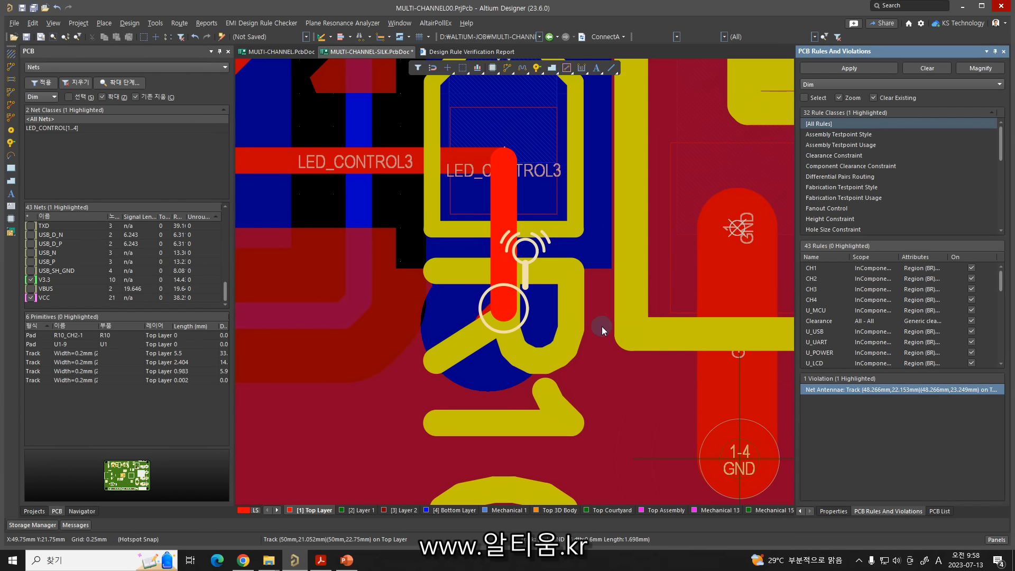
{"action": "left_click", "coordinate": [507, 303]}
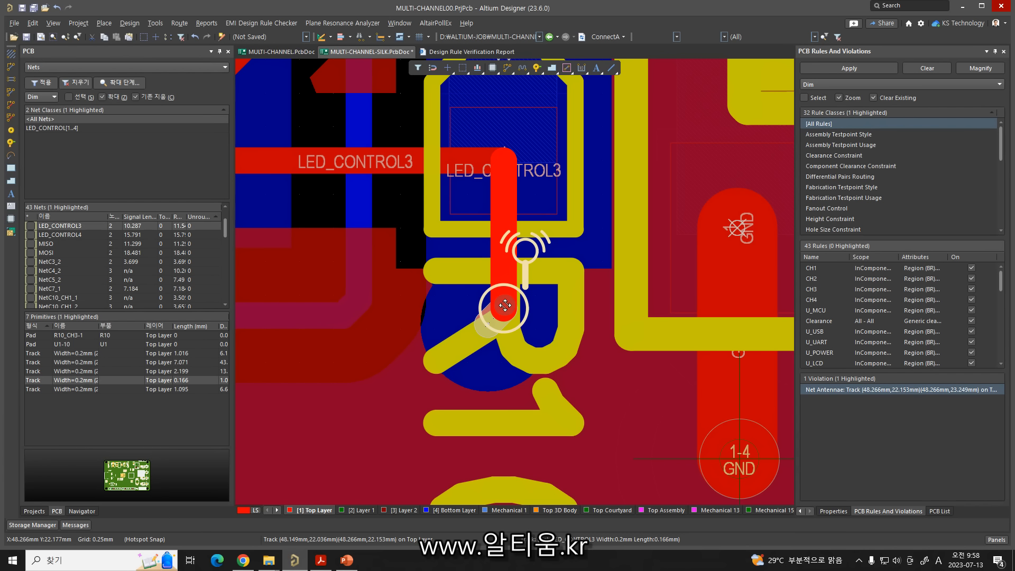
{"action": "key", "text": "Delete"}
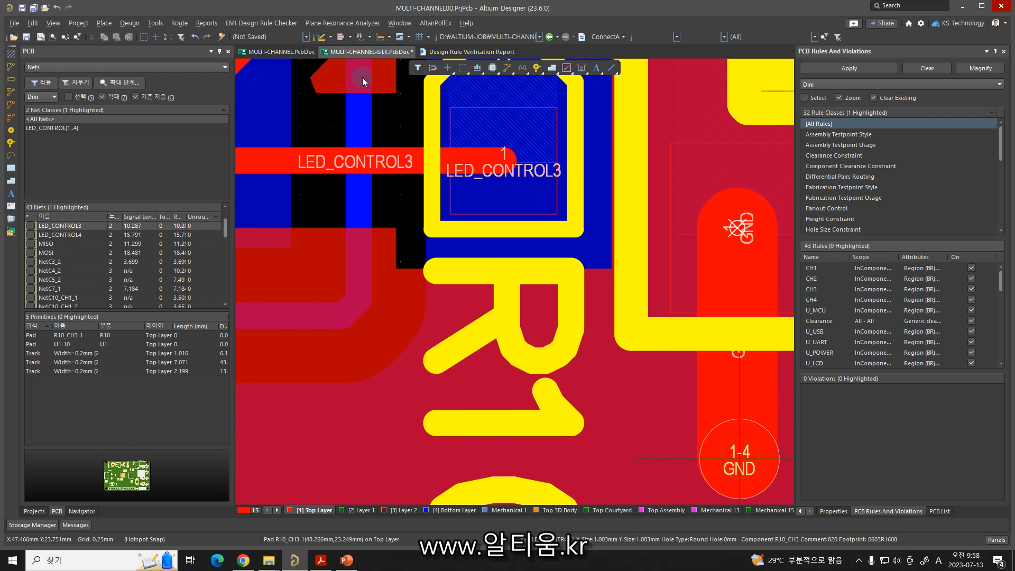
Run the Design Rule Check again on the corrected board.
{"action": "left_click", "coordinate": [154, 24]}
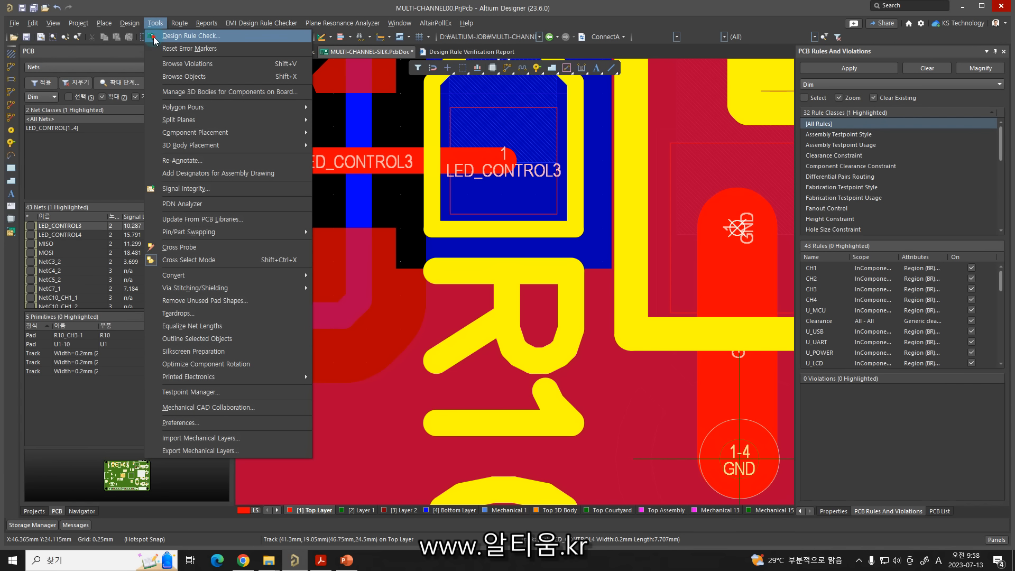
{"action": "left_click", "coordinate": [164, 35]}
{"action": "left_click", "coordinate": [357, 449]}
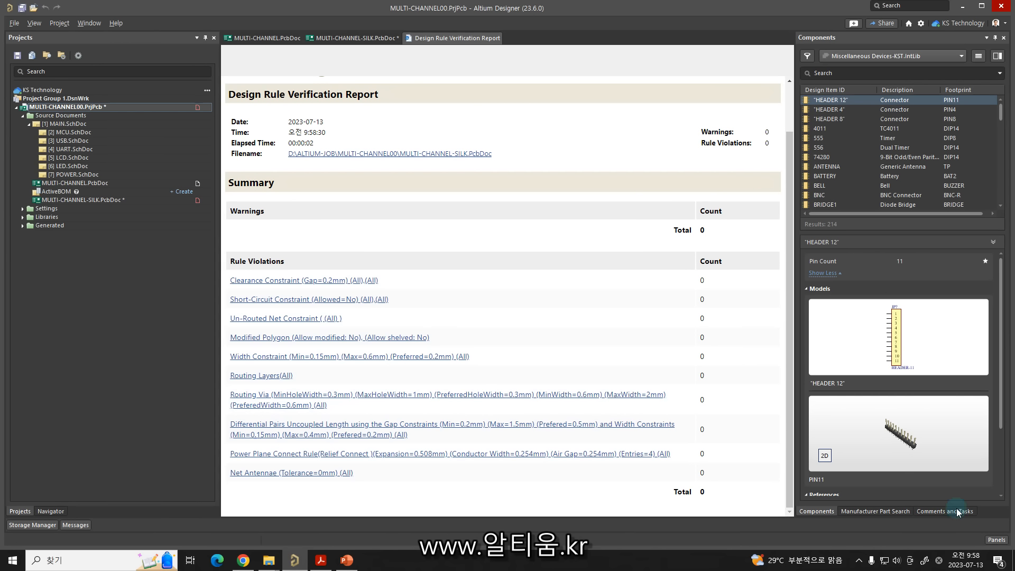
Return to MULTI-CHANNEL-SILK.PcbDoc and bring up the Health Check list in the board's properties.
{"action": "left_click", "coordinate": [993, 539]}
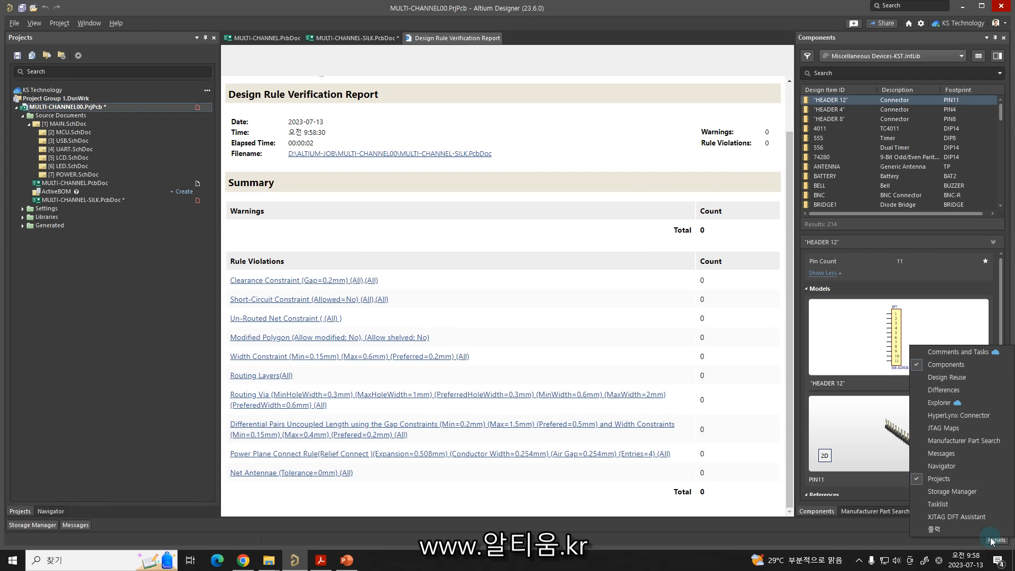
{"action": "left_click", "coordinate": [394, 39]}
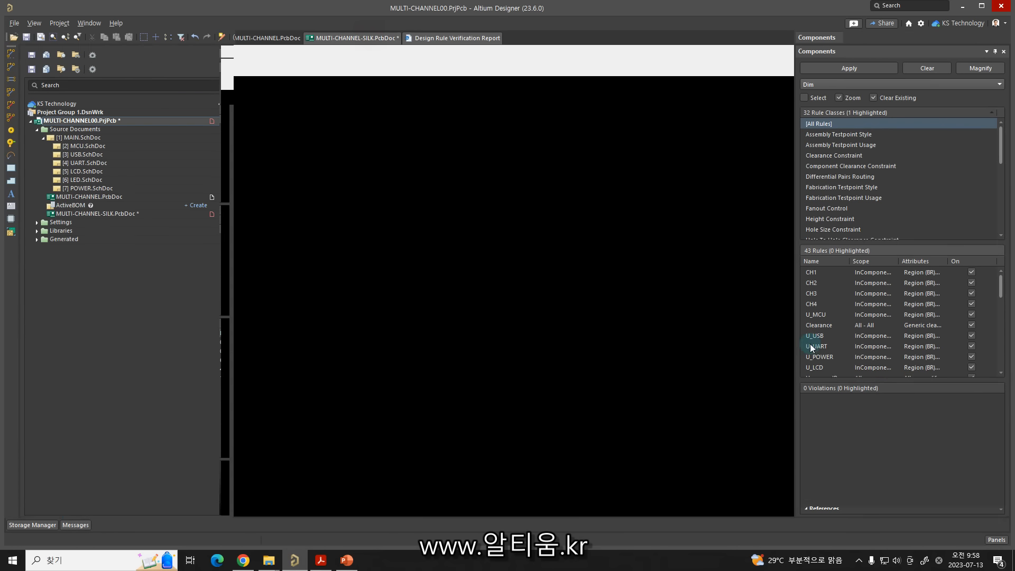
{"action": "left_click", "coordinate": [996, 540]}
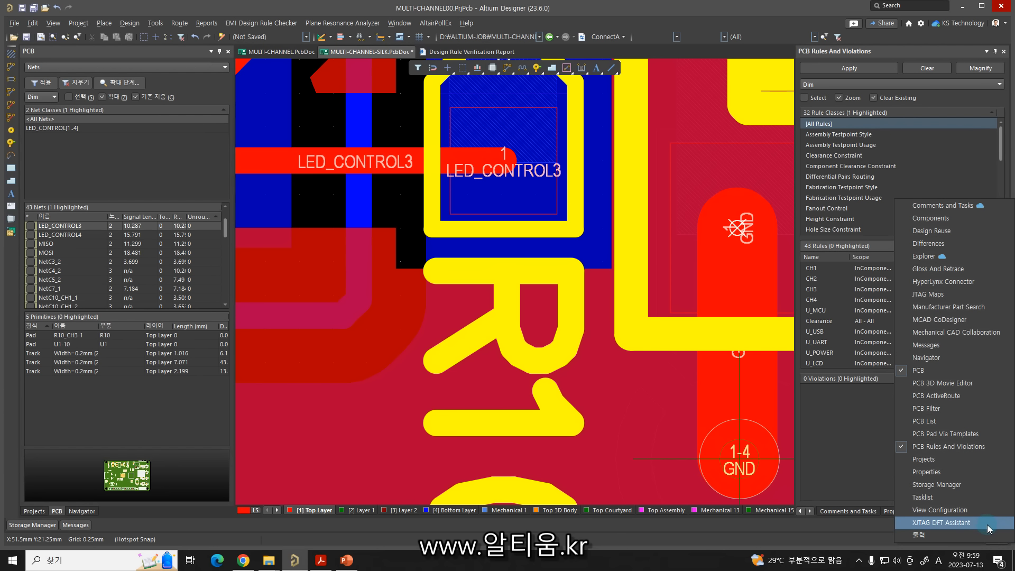
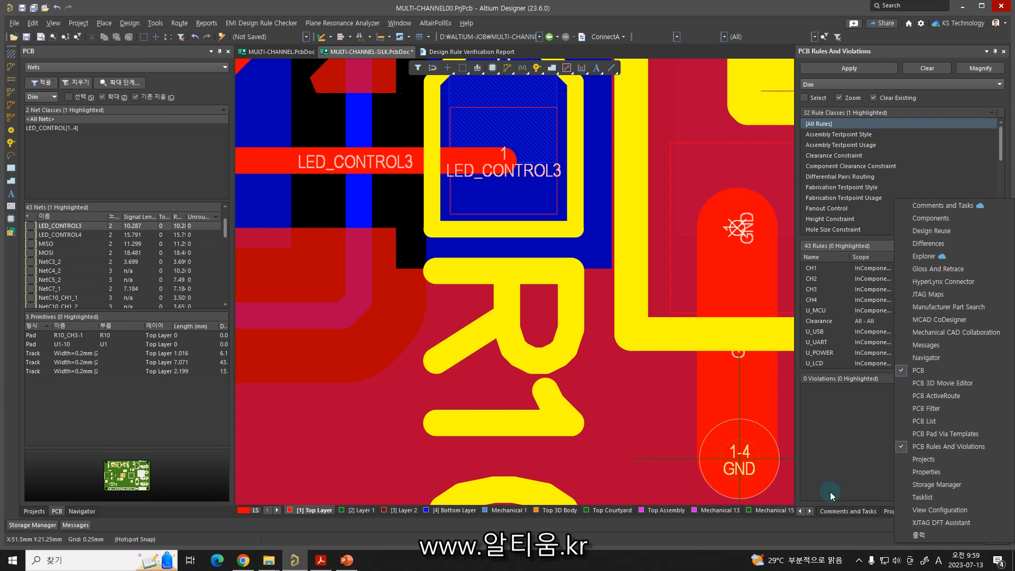
{"action": "left_click", "coordinate": [833, 434]}
{"action": "left_click", "coordinate": [840, 507]}
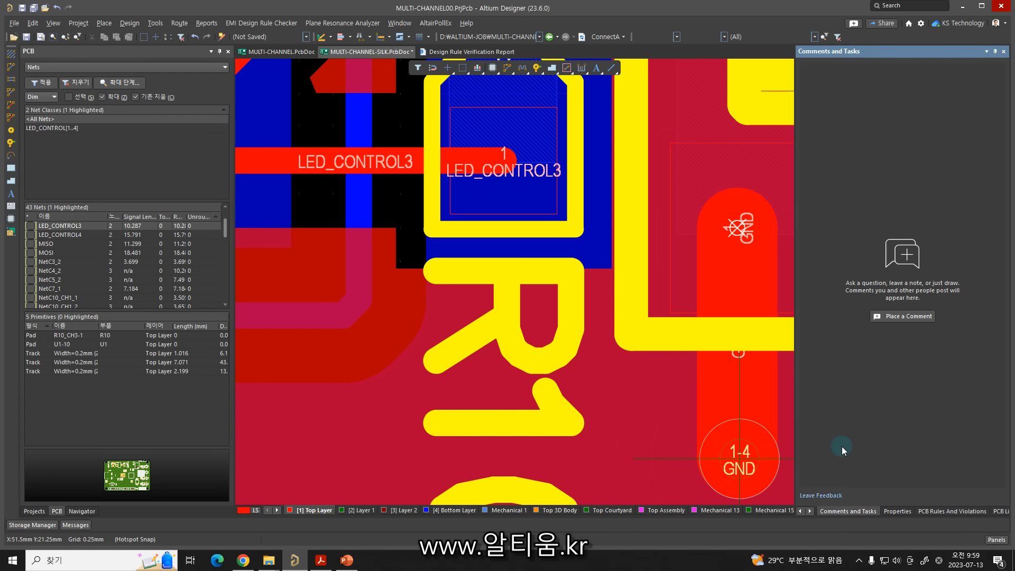
{"action": "left_click", "coordinate": [889, 511]}
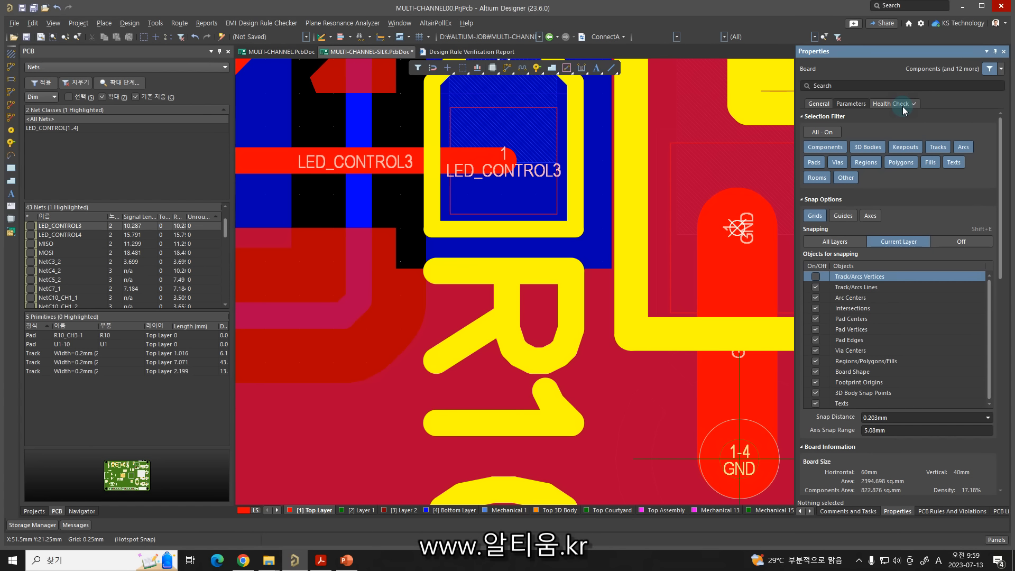
{"action": "left_click", "coordinate": [849, 170]}
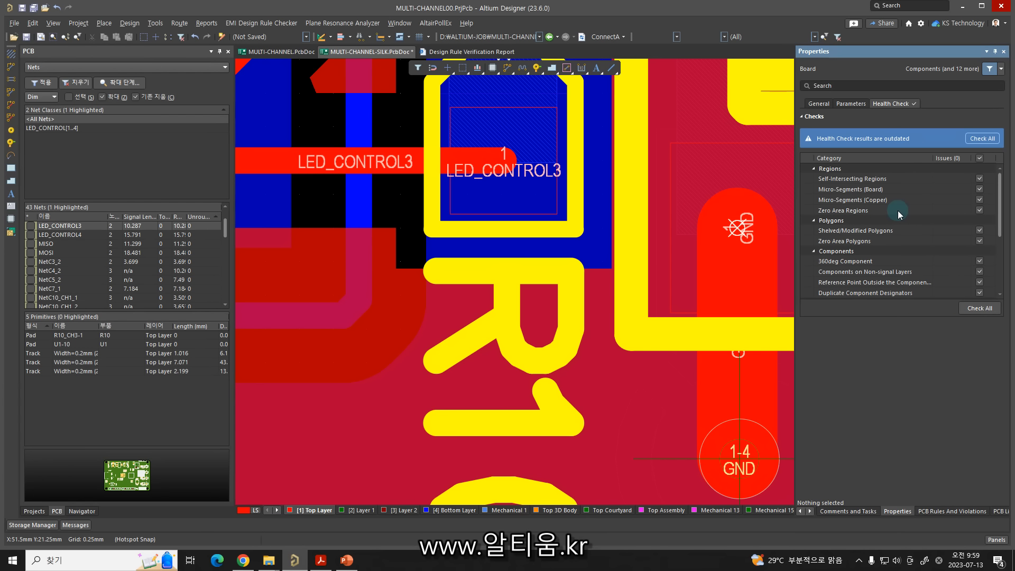
Run every Health Check category on the board, review the Self-Intersecting Regions issues, and fit the whole board in view.
{"action": "scroll", "coordinate": [897, 210], "scroll_direction": "down", "scroll_amount": 4}
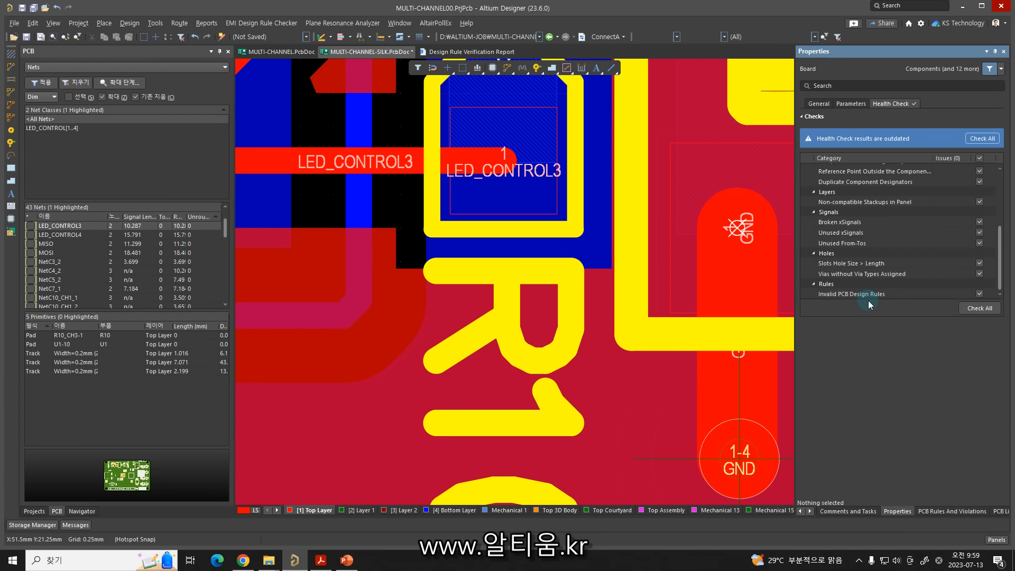
{"action": "left_click", "coordinate": [974, 307]}
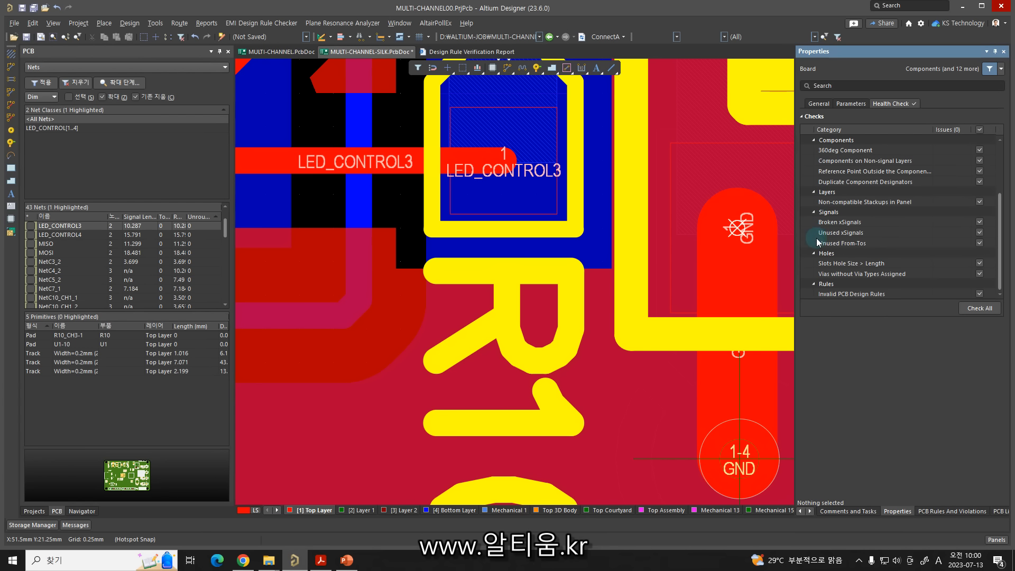
{"action": "scroll", "coordinate": [834, 201], "scroll_direction": "up", "scroll_amount": 3}
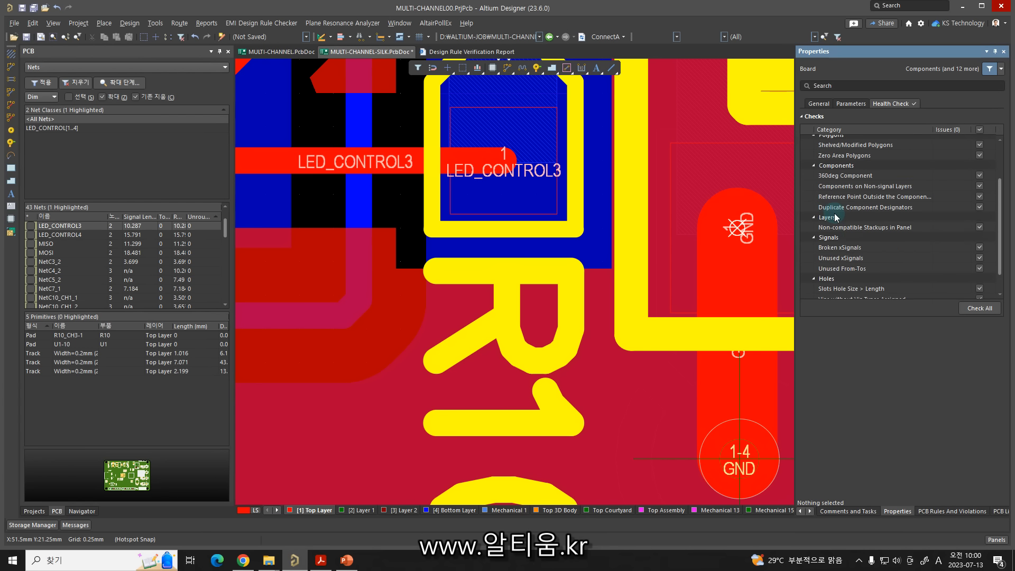
{"action": "left_click", "coordinate": [832, 150]}
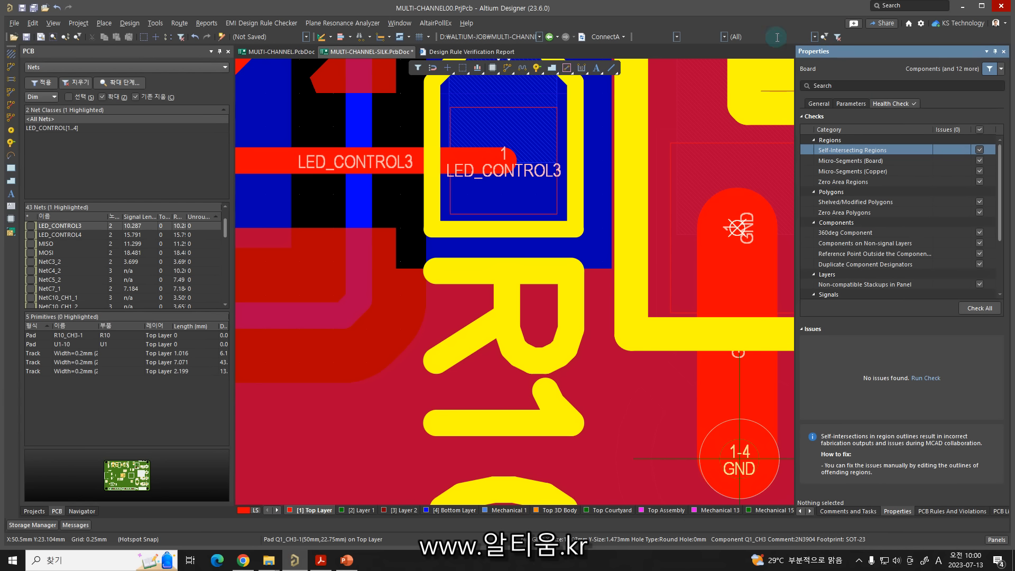
{"action": "right_click_drag", "start_coordinate": [599, 158], "coordinate": [583, 184]}
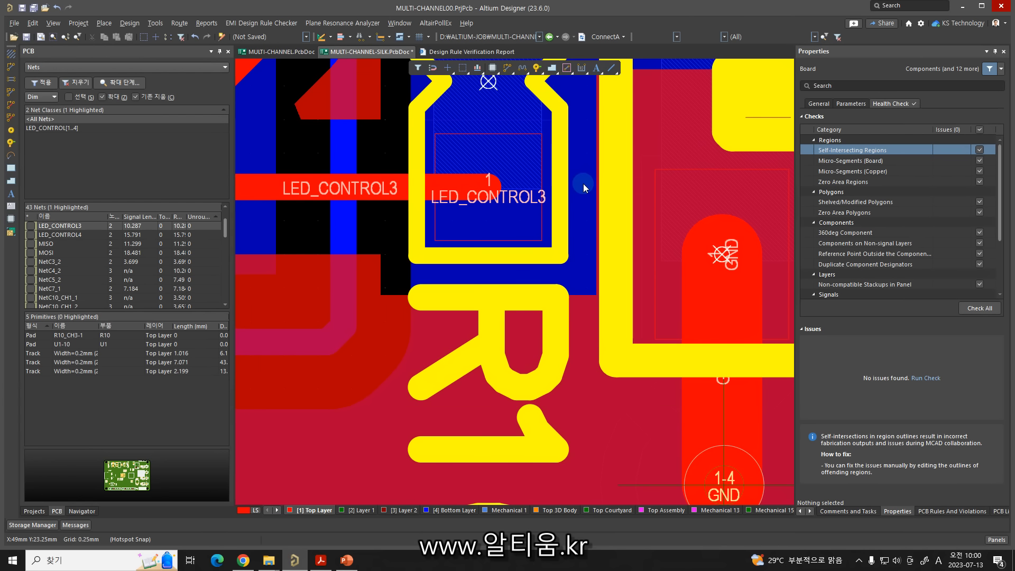
{"action": "key", "text": "ctrl+Page_Down"}
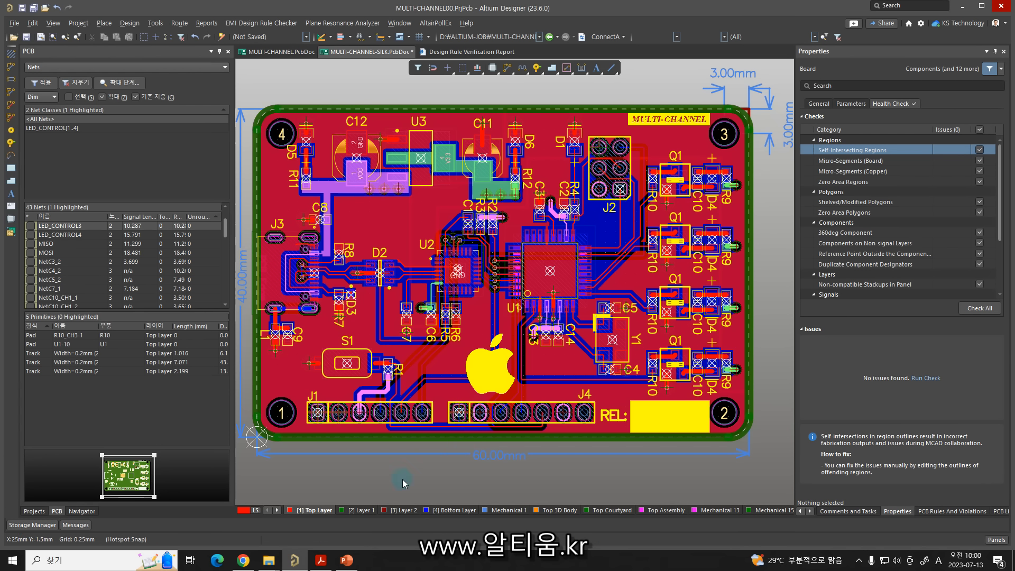
Switch to the PowerPoint manual and find slide 137, which covers the supported output types.
{"action": "scroll", "coordinate": [390, 388], "scroll_direction": "down", "scroll_amount": 2}
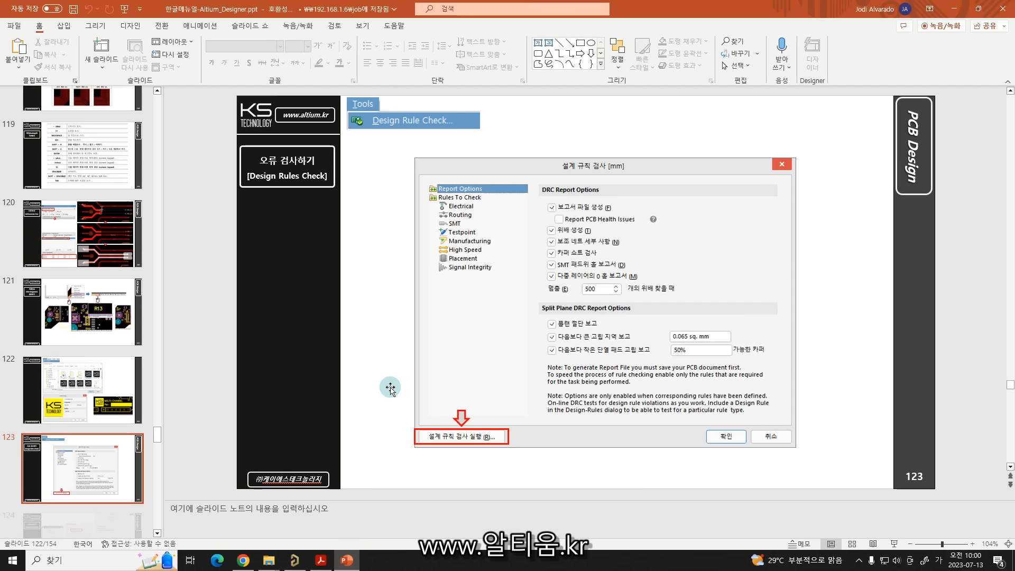
{"action": "scroll", "coordinate": [390, 388], "scroll_direction": "down", "scroll_amount": 2}
{"action": "scroll", "coordinate": [391, 389], "scroll_direction": "down", "scroll_amount": 2}
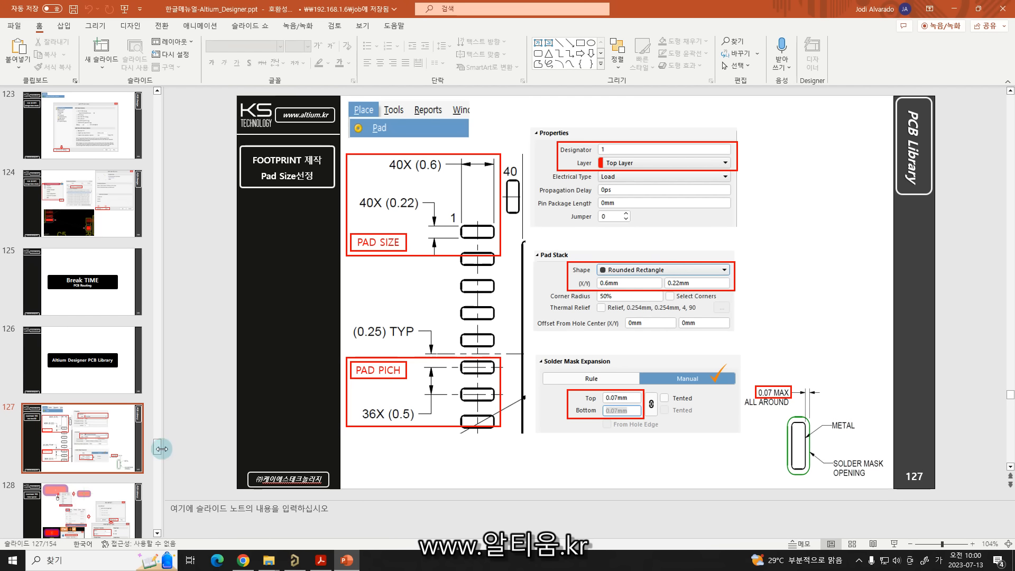
{"action": "scroll", "coordinate": [150, 461], "scroll_direction": "down", "scroll_amount": 1}
{"action": "left_click_drag", "start_coordinate": [148, 458], "coordinate": [149, 483]}
{"action": "left_click", "coordinate": [110, 382]}
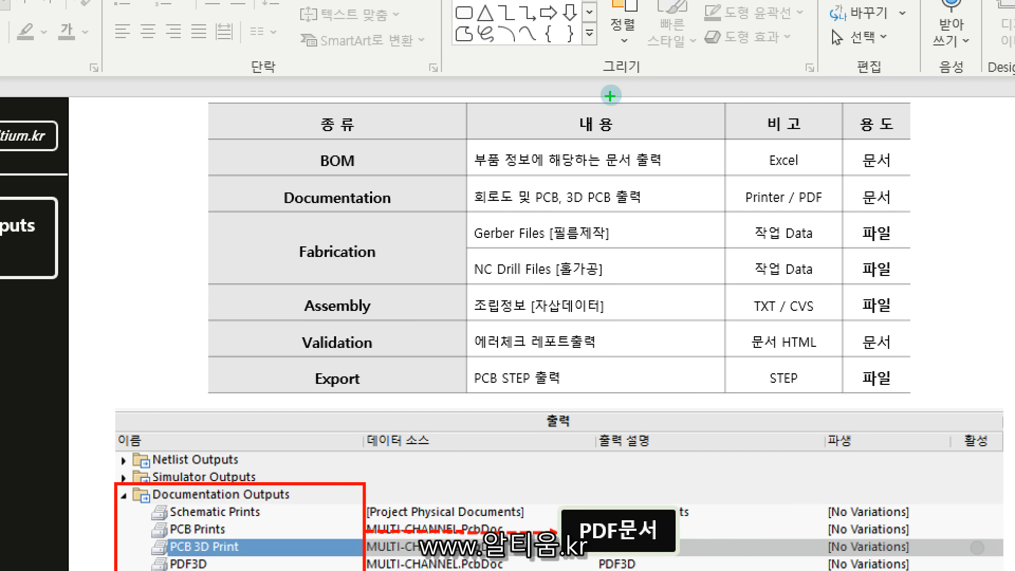
{"action": "left_click_drag", "start_coordinate": [892, 174], "coordinate": [891, 164]}
{"action": "mouse_move", "coordinate": [892, 211]}
{"action": "left_mouse_down"}
{"action": "mouse_move", "coordinate": [865, 206]}
{"action": "mouse_move", "coordinate": [890, 194]}
{"action": "left_mouse_up"}
{"action": "mouse_move", "coordinate": [900, 233]}
{"action": "left_mouse_down"}
{"action": "mouse_move", "coordinate": [907, 282]}
{"action": "mouse_move", "coordinate": [897, 308]}
{"action": "left_mouse_up"}
{"action": "mouse_move", "coordinate": [894, 355]}
{"action": "left_mouse_down"}
{"action": "mouse_move", "coordinate": [858, 341]}
{"action": "mouse_move", "coordinate": [901, 342]}
{"action": "mouse_move", "coordinate": [907, 370]}
{"action": "left_mouse_up"}
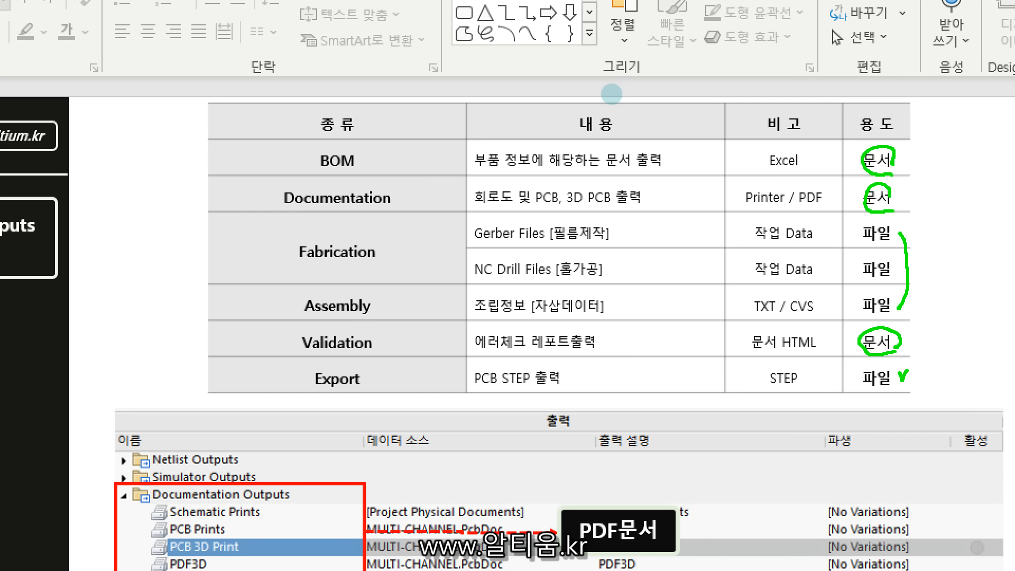
{"action": "left_click_drag", "start_coordinate": [929, 259], "coordinate": [935, 291]}
{"action": "left_click_drag", "start_coordinate": [925, 280], "coordinate": [974, 287]}
{"action": "left_click_drag", "start_coordinate": [966, 278], "coordinate": [998, 281]}
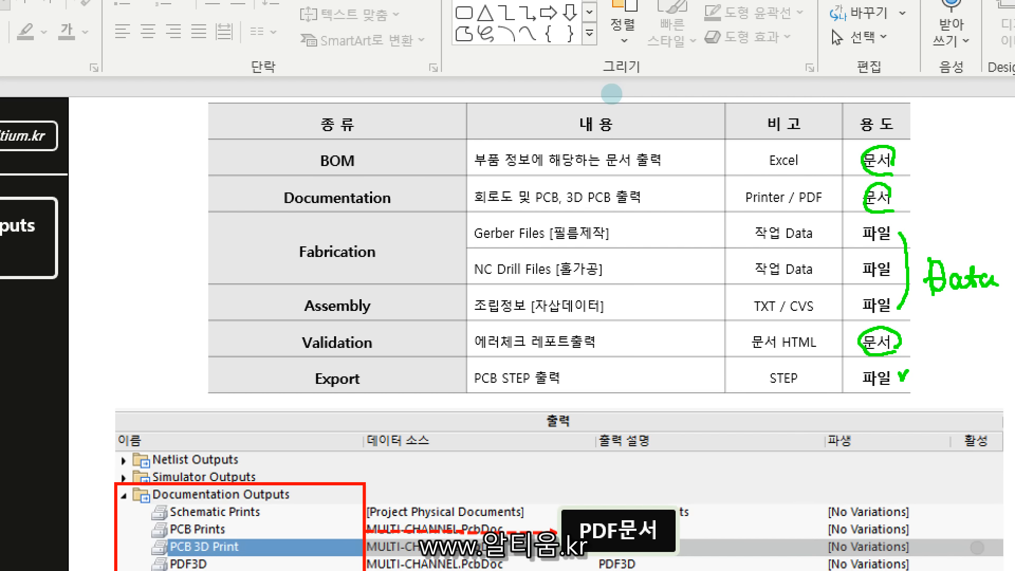
{"action": "left_click_drag", "start_coordinate": [907, 159], "coordinate": [911, 191]}
{"action": "left_click_drag", "start_coordinate": [934, 160], "coordinate": [935, 191]}
{"action": "mouse_move", "coordinate": [936, 163]}
{"action": "left_mouse_down"}
{"action": "mouse_move", "coordinate": [937, 182]}
{"action": "mouse_move", "coordinate": [959, 190]}
{"action": "left_mouse_up"}
{"action": "mouse_move", "coordinate": [950, 180]}
{"action": "left_mouse_down"}
{"action": "mouse_move", "coordinate": [976, 191]}
{"action": "mouse_move", "coordinate": [989, 160]}
{"action": "left_mouse_up"}
{"action": "left_click_drag", "start_coordinate": [981, 175], "coordinate": [988, 175]}
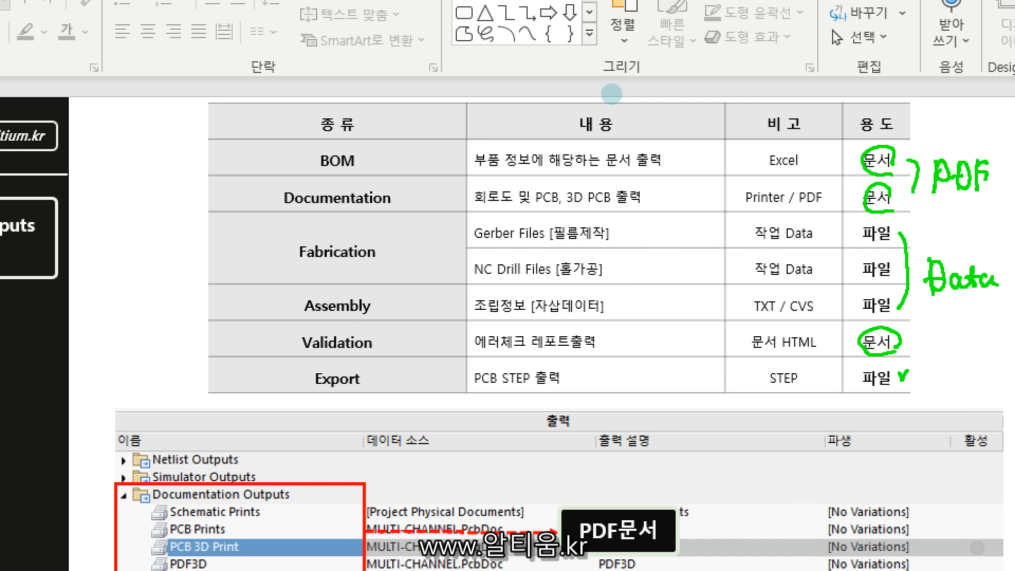
{"action": "mouse_move", "coordinate": [359, 268]}
{"action": "left_mouse_down"}
{"action": "mouse_move", "coordinate": [305, 270]}
{"action": "mouse_move", "coordinate": [383, 254]}
{"action": "mouse_move", "coordinate": [367, 267]}
{"action": "mouse_move", "coordinate": [397, 253]}
{"action": "mouse_move", "coordinate": [407, 271]}
{"action": "mouse_move", "coordinate": [423, 251]}
{"action": "mouse_move", "coordinate": [431, 265]}
{"action": "mouse_move", "coordinate": [438, 258]}
{"action": "left_mouse_up"}
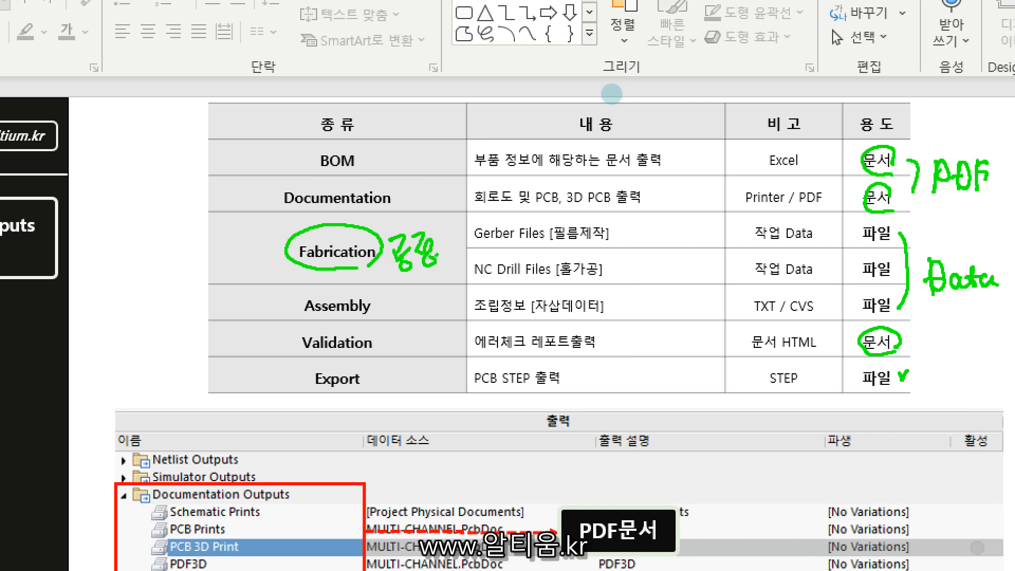
{"action": "mouse_move", "coordinate": [512, 251]}
{"action": "left_mouse_down"}
{"action": "mouse_move", "coordinate": [520, 213]}
{"action": "mouse_move", "coordinate": [535, 244]}
{"action": "left_mouse_up"}
{"action": "mouse_move", "coordinate": [512, 286]}
{"action": "left_mouse_down"}
{"action": "mouse_move", "coordinate": [465, 276]}
{"action": "mouse_move", "coordinate": [518, 282]}
{"action": "left_mouse_up"}
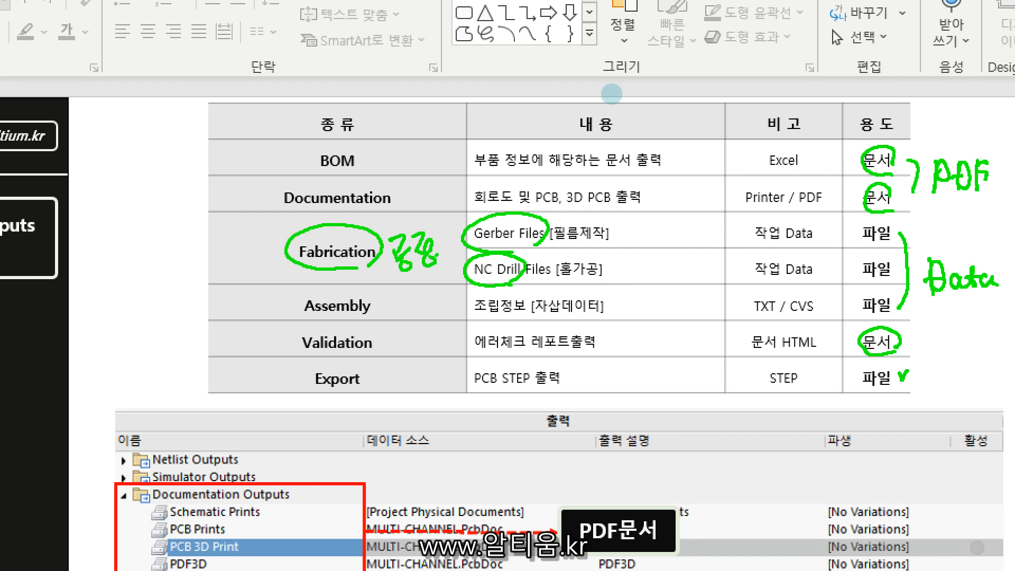
{"action": "left_click_drag", "start_coordinate": [553, 244], "coordinate": [602, 244]}
{"action": "left_click_drag", "start_coordinate": [517, 280], "coordinate": [595, 282]}
{"action": "mouse_move", "coordinate": [349, 319]}
{"action": "left_mouse_down"}
{"action": "mouse_move", "coordinate": [296, 307]}
{"action": "mouse_move", "coordinate": [374, 325]}
{"action": "mouse_move", "coordinate": [408, 302]}
{"action": "mouse_move", "coordinate": [405, 319]}
{"action": "mouse_move", "coordinate": [428, 305]}
{"action": "left_mouse_up"}
{"action": "mouse_move", "coordinate": [431, 302]}
{"action": "left_mouse_down"}
{"action": "mouse_move", "coordinate": [436, 311]}
{"action": "mouse_move", "coordinate": [426, 313]}
{"action": "left_mouse_up"}
{"action": "mouse_move", "coordinate": [571, 318]}
{"action": "left_mouse_down"}
{"action": "mouse_move", "coordinate": [522, 309]}
{"action": "mouse_move", "coordinate": [611, 309]}
{"action": "mouse_move", "coordinate": [581, 320]}
{"action": "left_mouse_up"}
{"action": "left_click_drag", "start_coordinate": [655, 295], "coordinate": [630, 313]}
{"action": "mouse_move", "coordinate": [667, 315]}
{"action": "left_mouse_down"}
{"action": "mouse_move", "coordinate": [671, 292]}
{"action": "mouse_move", "coordinate": [711, 293]}
{"action": "left_mouse_up"}
{"action": "left_click_drag", "start_coordinate": [702, 295], "coordinate": [703, 317]}
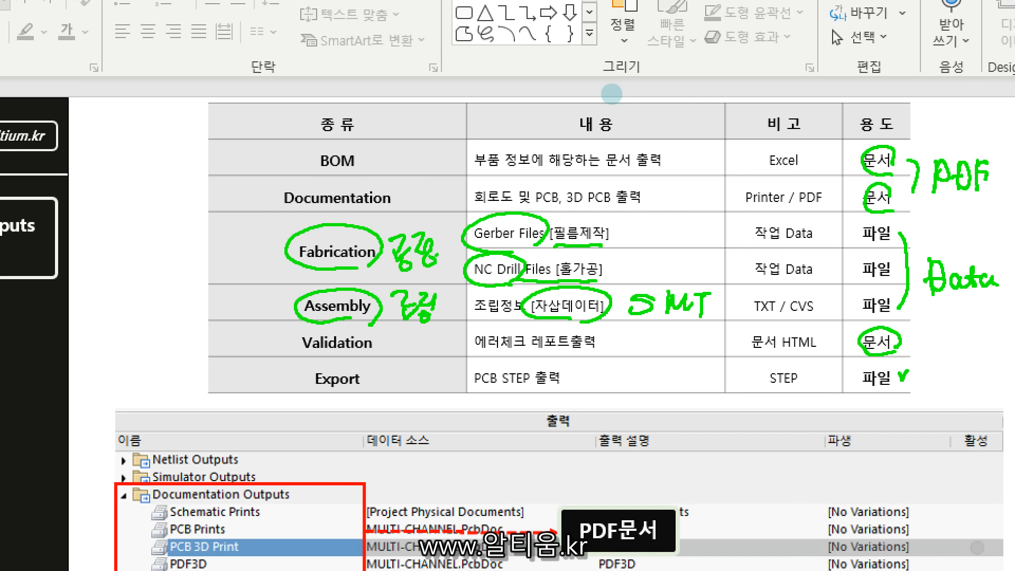
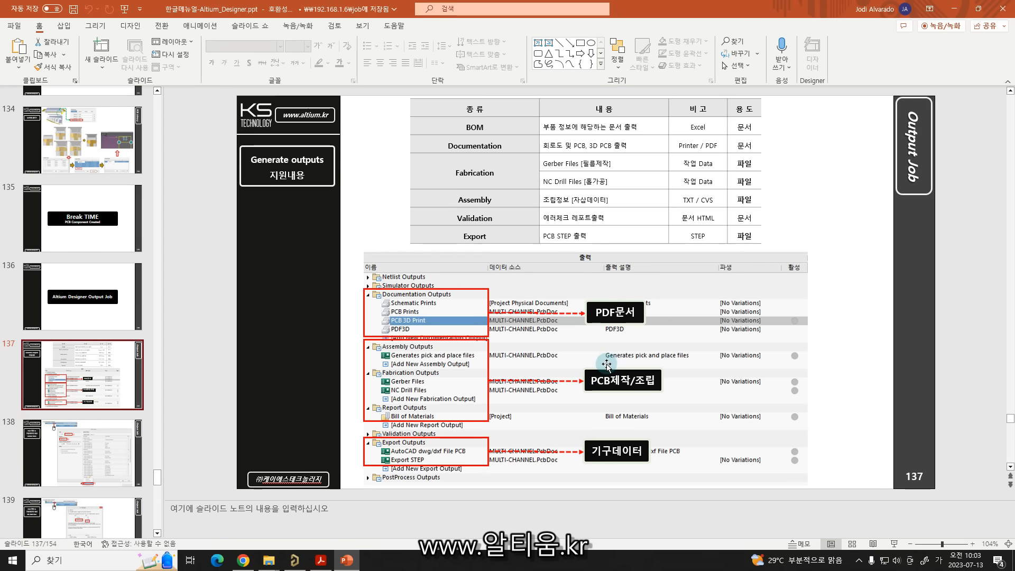
{"action": "scroll", "coordinate": [604, 373], "scroll_direction": "down", "scroll_amount": 1}
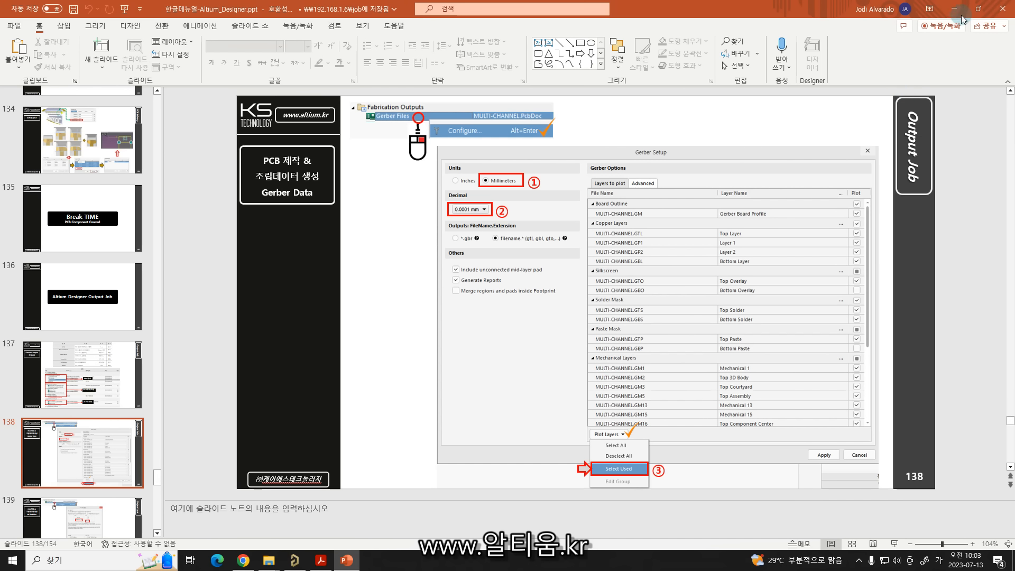
Switch back to Altium Designer, open MULTI-CHANNEL.OutJob from the project's output job files, and widen its output name column.
{"action": "key", "text": "alt+Tab"}
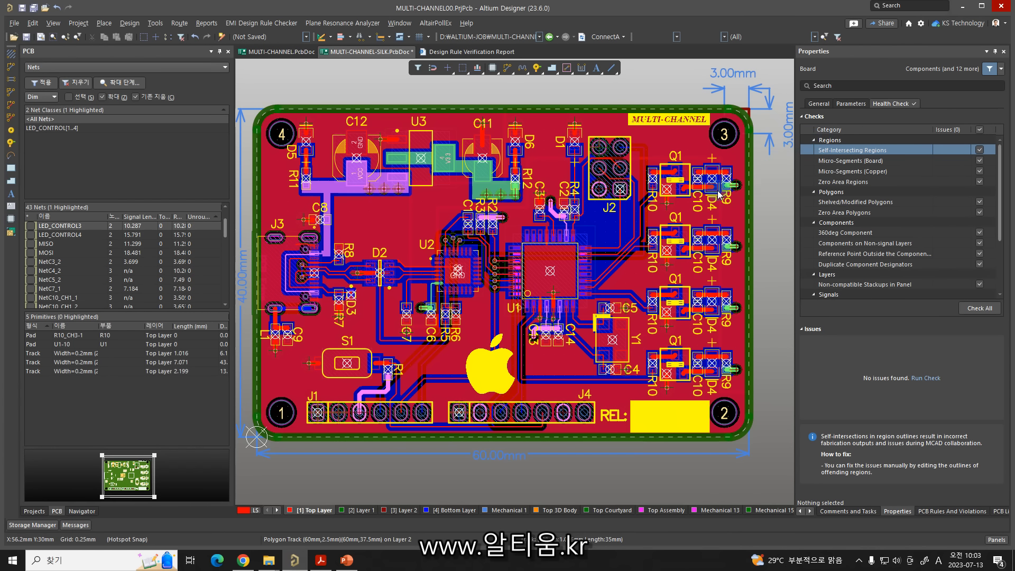
{"action": "left_click", "coordinate": [33, 511]}
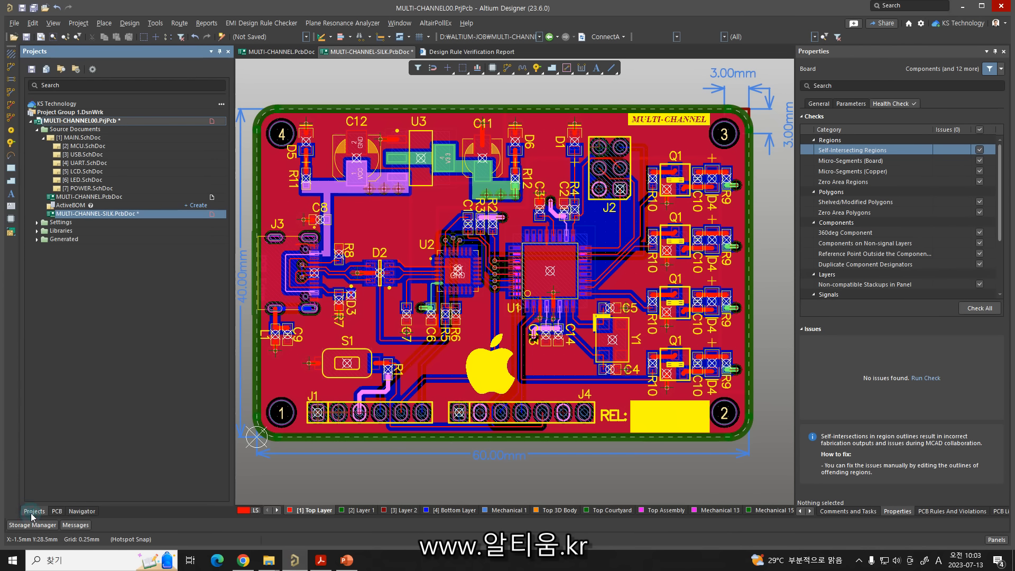
{"action": "left_click", "coordinate": [36, 223]}
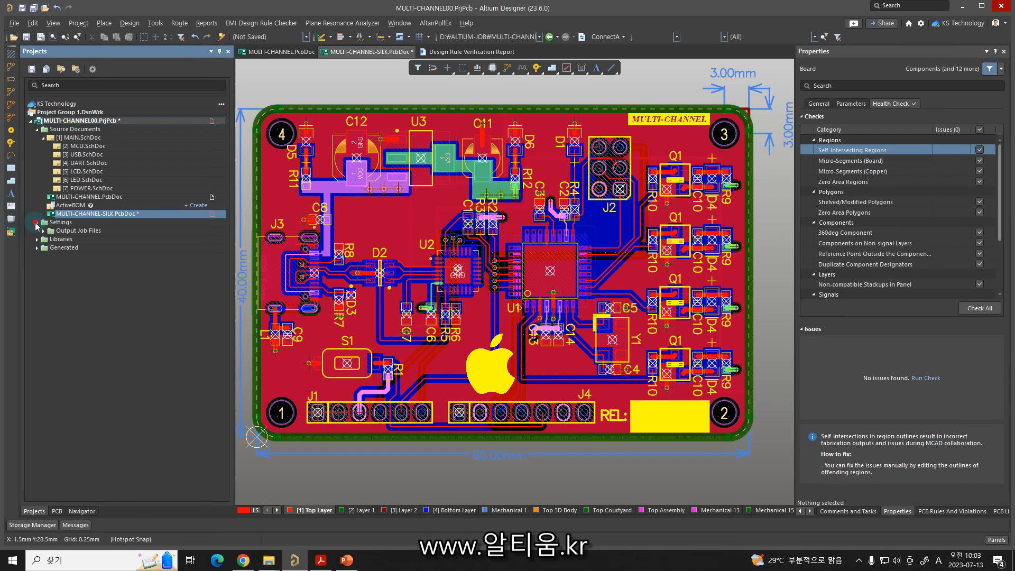
{"action": "left_click", "coordinate": [43, 231]}
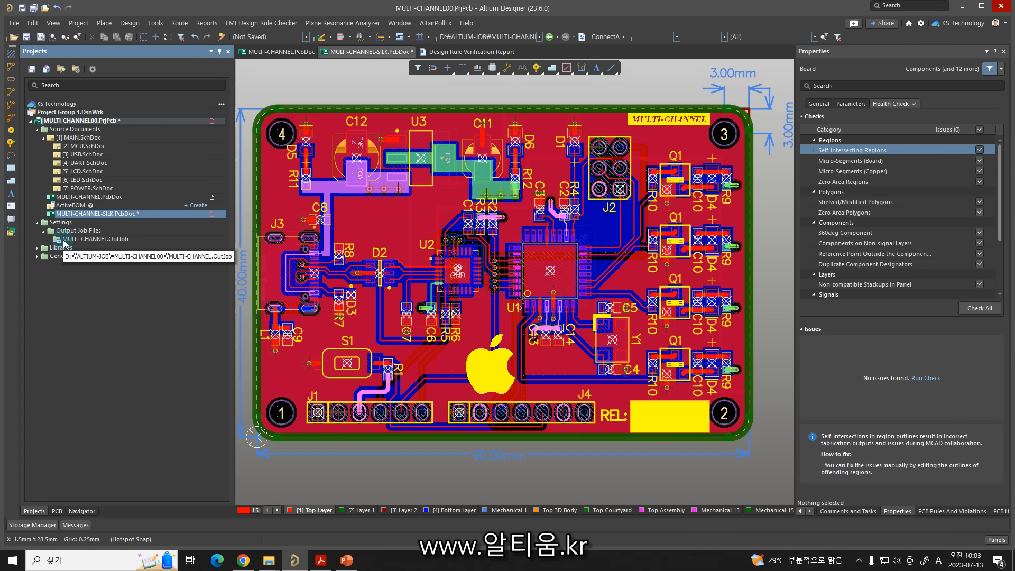
{"action": "left_click", "coordinate": [64, 242]}
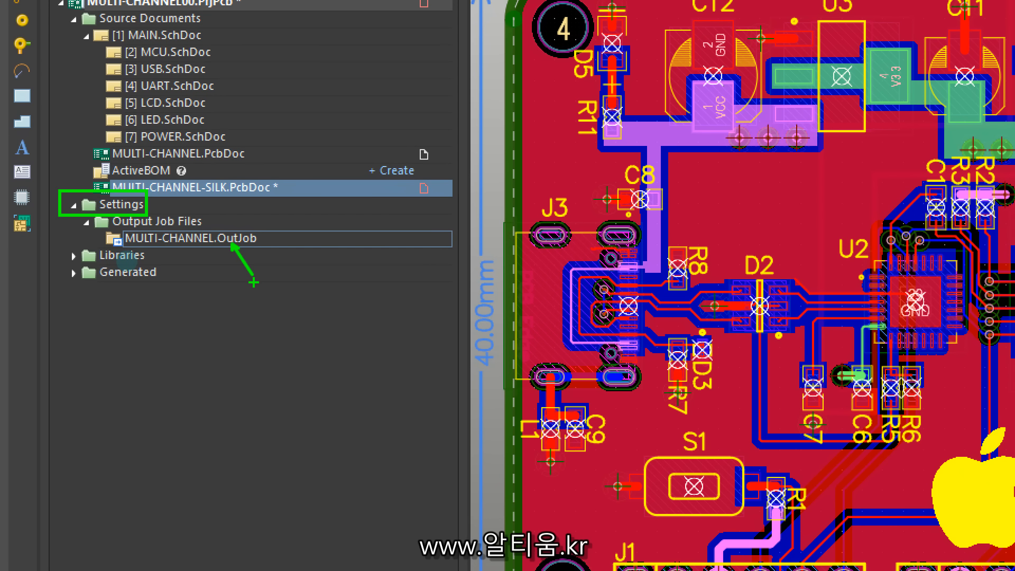
{"action": "double_click", "coordinate": [232, 237]}
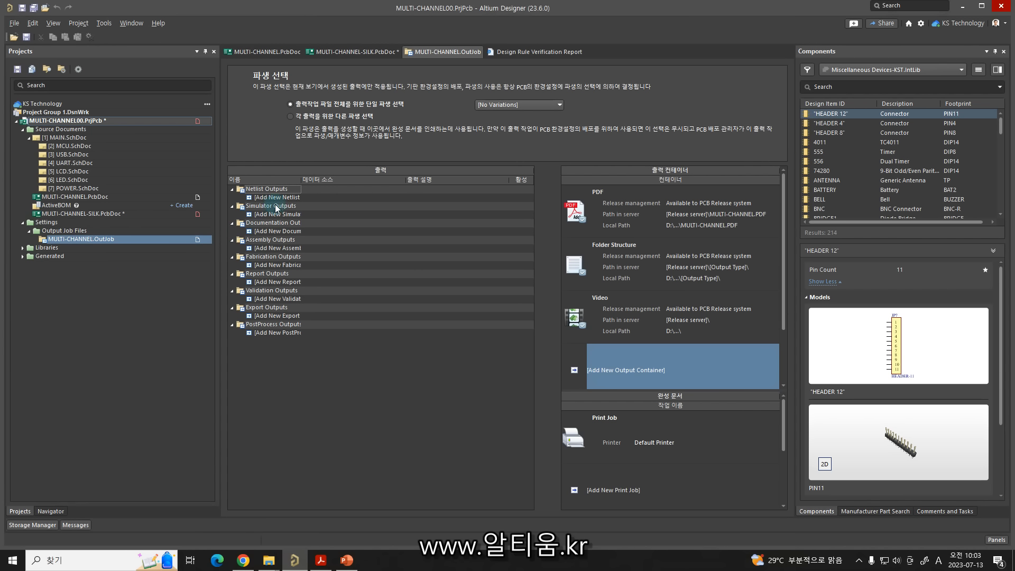
{"action": "left_click_drag", "start_coordinate": [299, 182], "coordinate": [342, 182]}
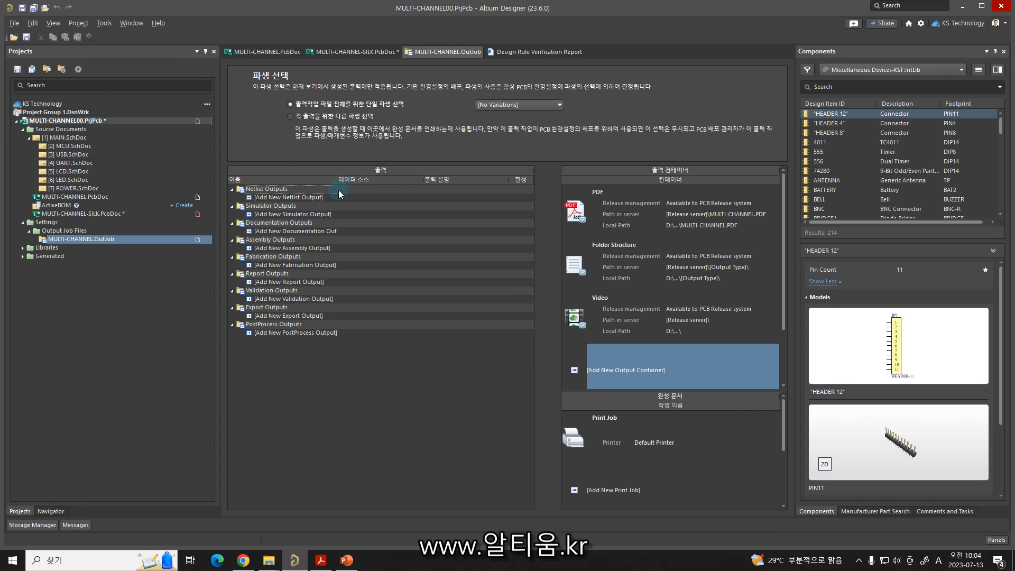
Add a Gerber Files fabrication output that uses MULTI-CHANNEL-SILK.PcbDoc as its data source.
{"action": "left_click", "coordinate": [249, 269]}
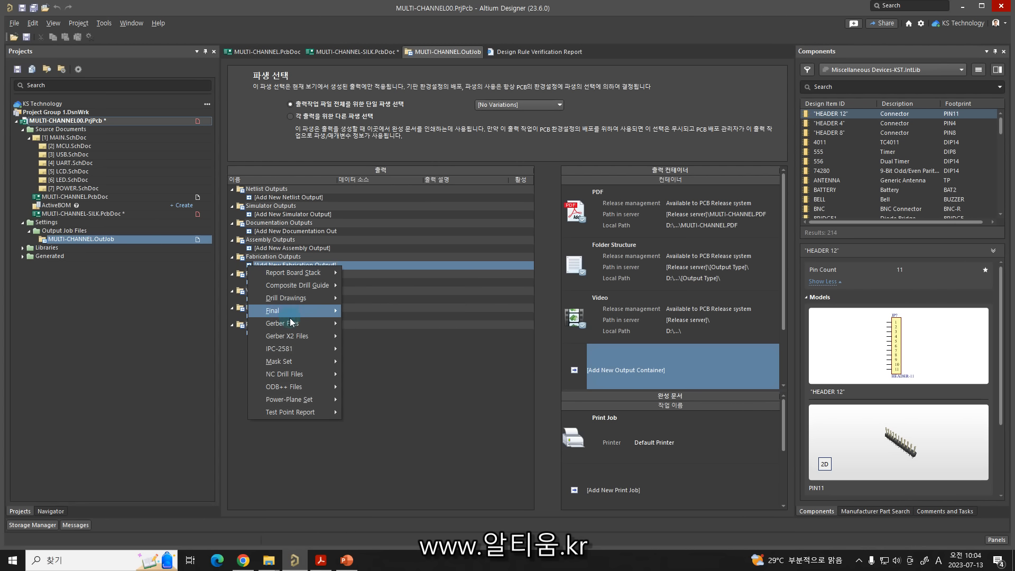
{"action": "mouse_move", "coordinate": [296, 323]}
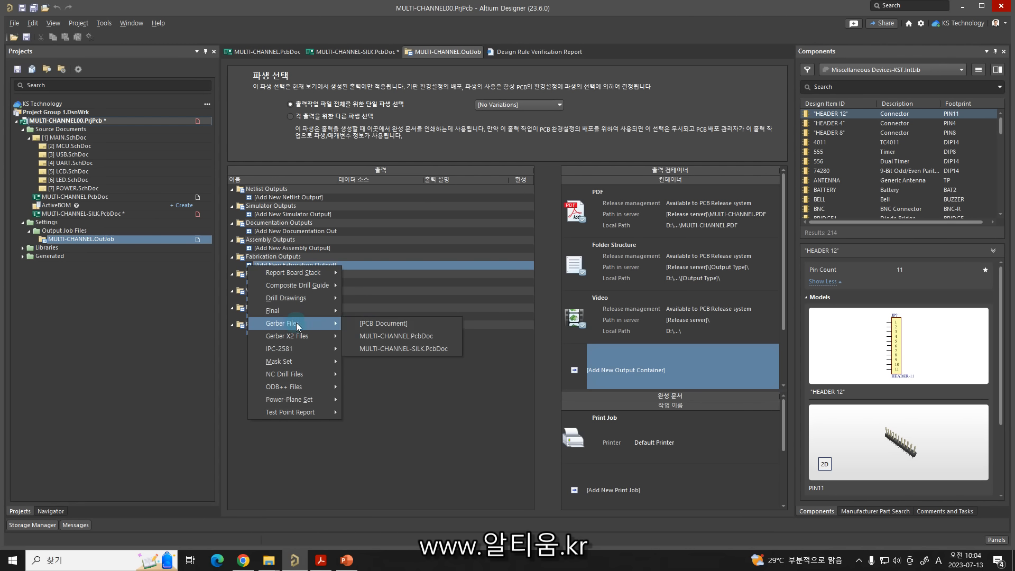
{"action": "left_click", "coordinate": [363, 347]}
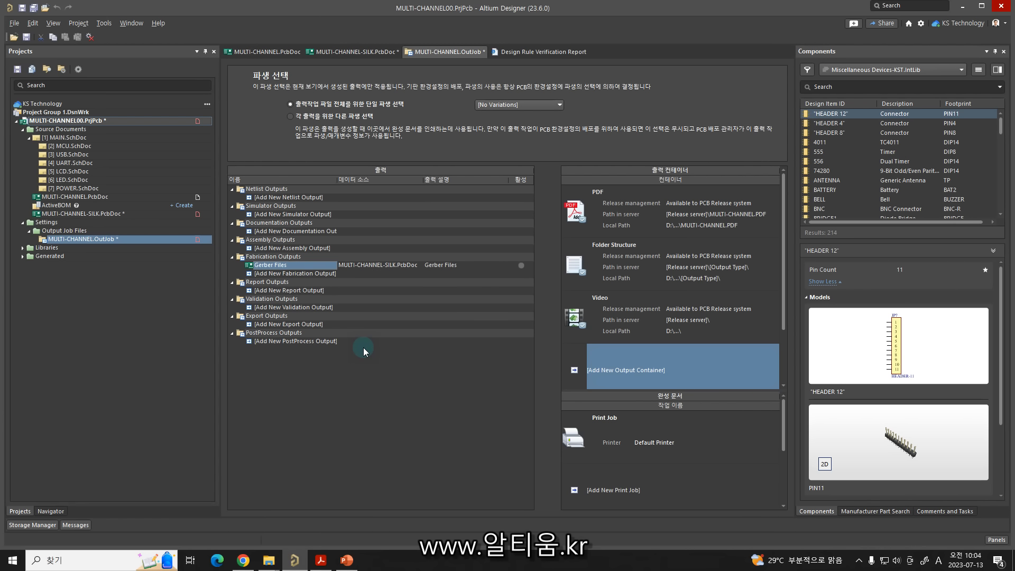
Add an NC Drill Files fabrication output that uses MULTI-CHANNEL.PcbDoc as its data source.
{"action": "left_click", "coordinate": [250, 277]}
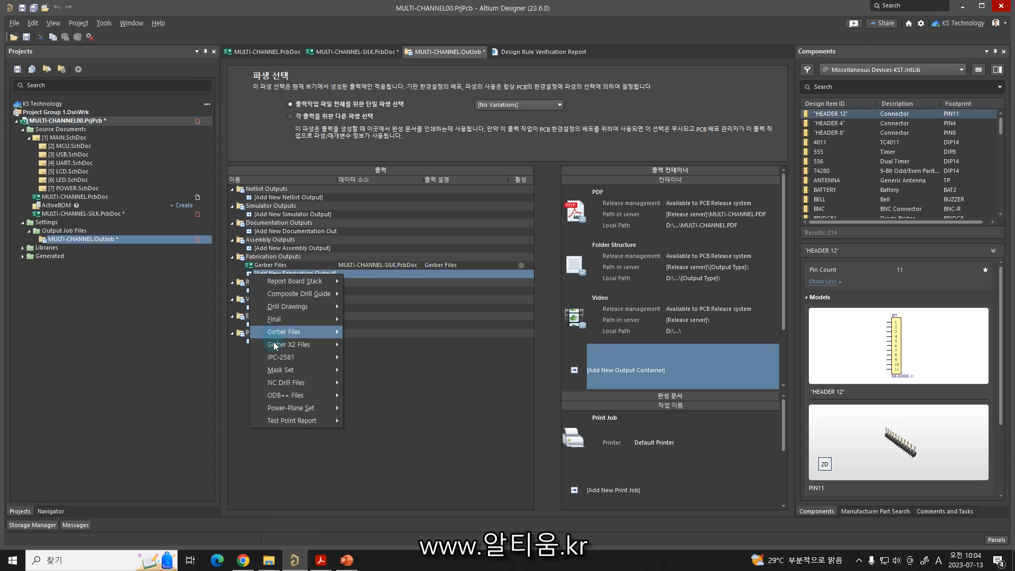
{"action": "mouse_move", "coordinate": [303, 381]}
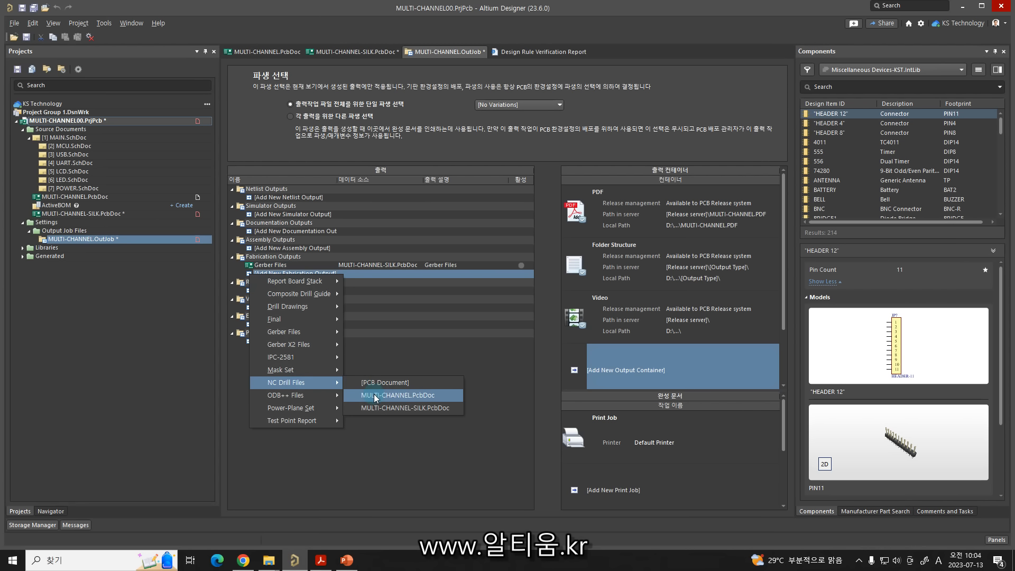
{"action": "left_click", "coordinate": [374, 397]}
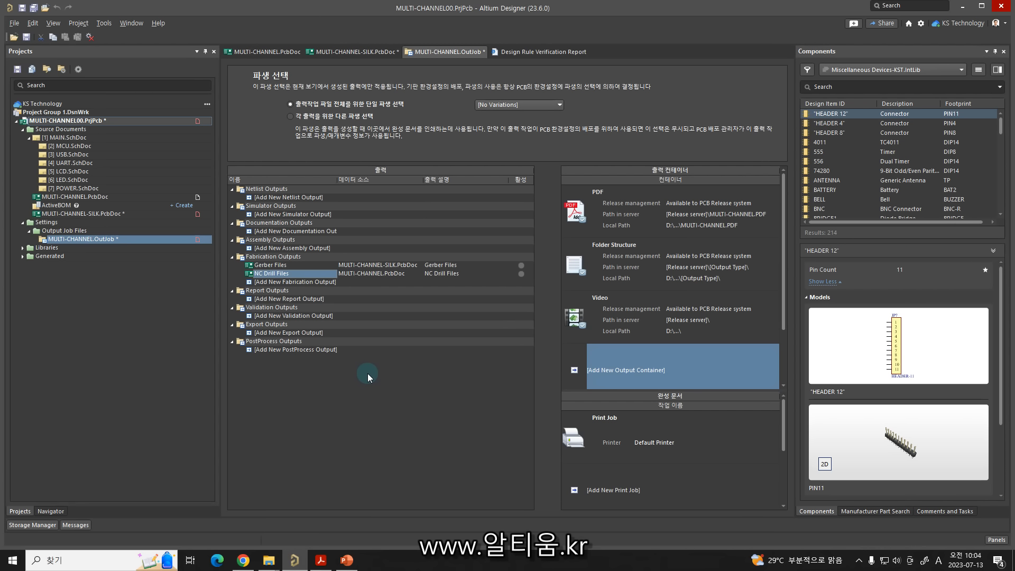
Configure the Gerber Files output to plot all used layers and accept the Gerber setup.
{"action": "left_click", "coordinate": [280, 266]}
{"action": "double_click", "coordinate": [281, 267]}
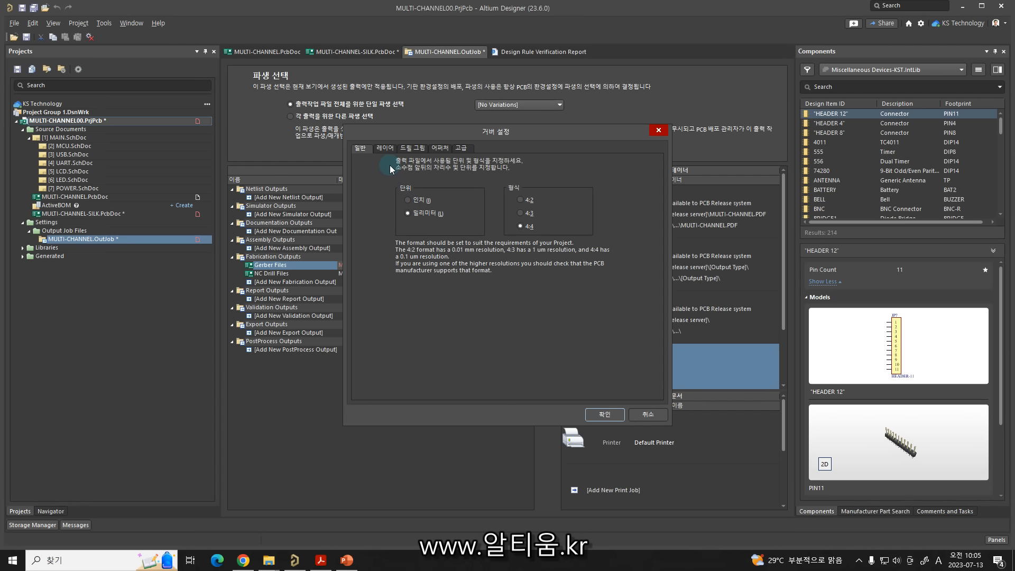
{"action": "left_click", "coordinate": [386, 149]}
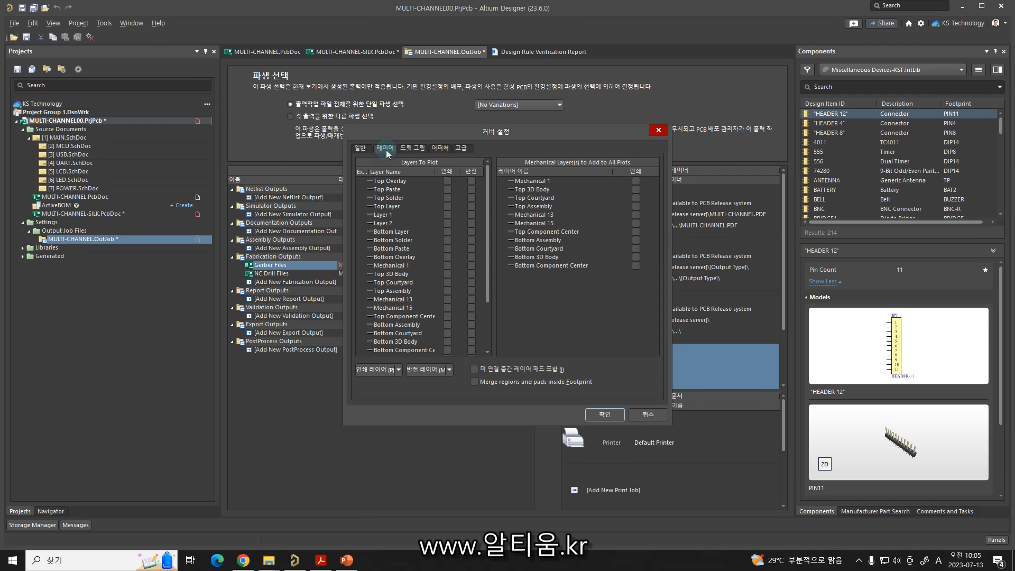
{"action": "left_click", "coordinate": [379, 372]}
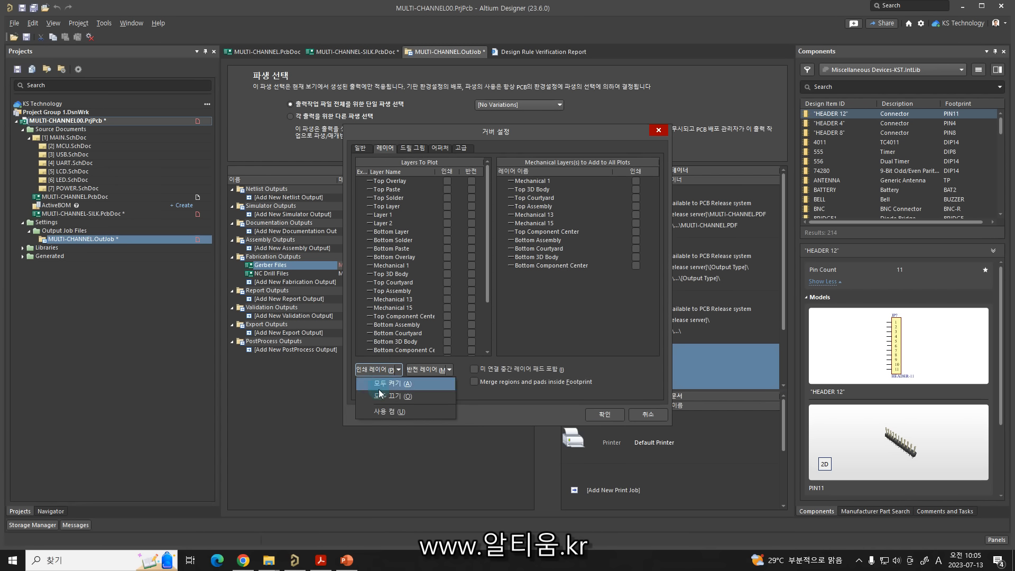
{"action": "left_click", "coordinate": [378, 413]}
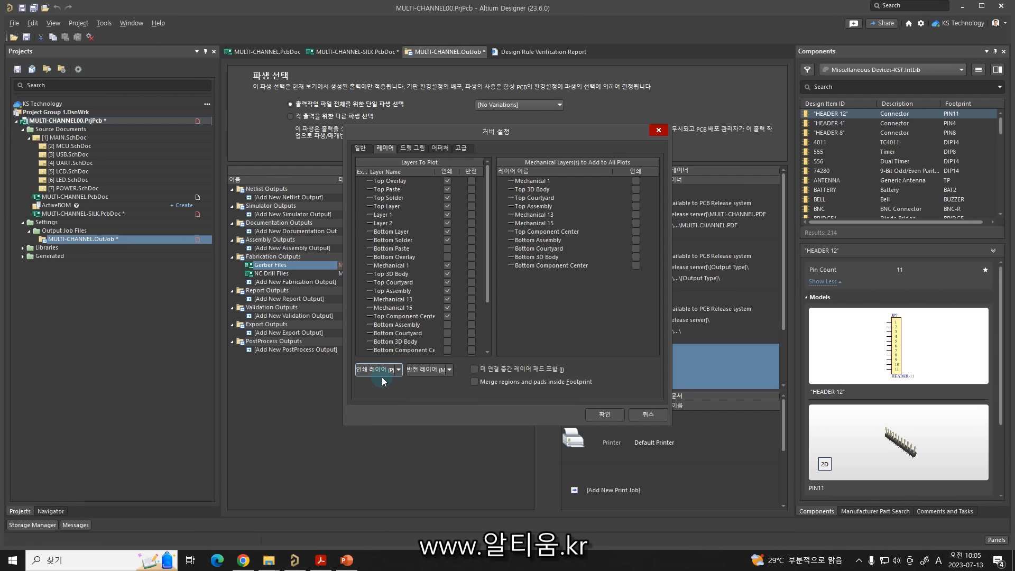
{"action": "left_click", "coordinate": [380, 370]}
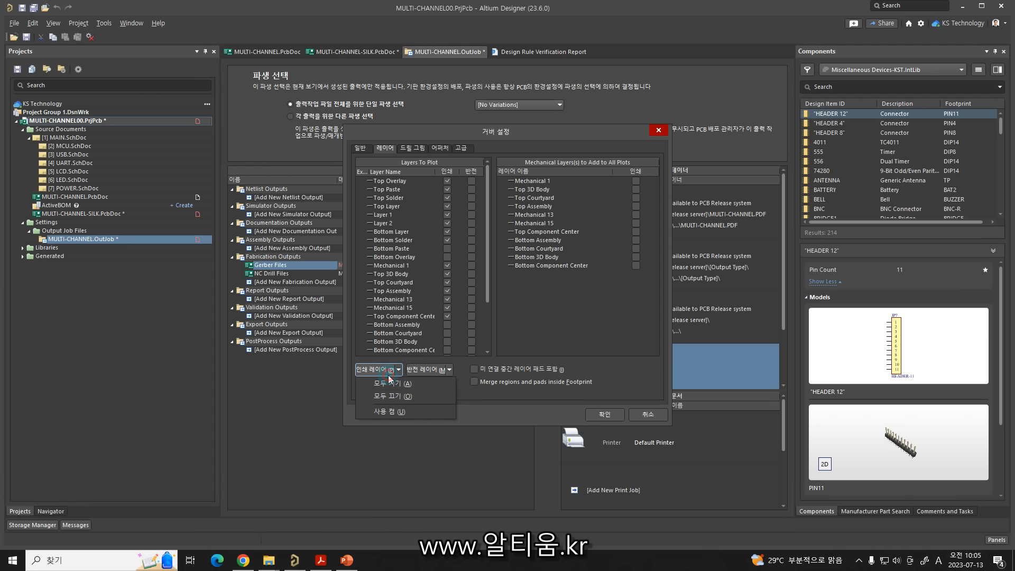
{"action": "left_click", "coordinate": [386, 410]}
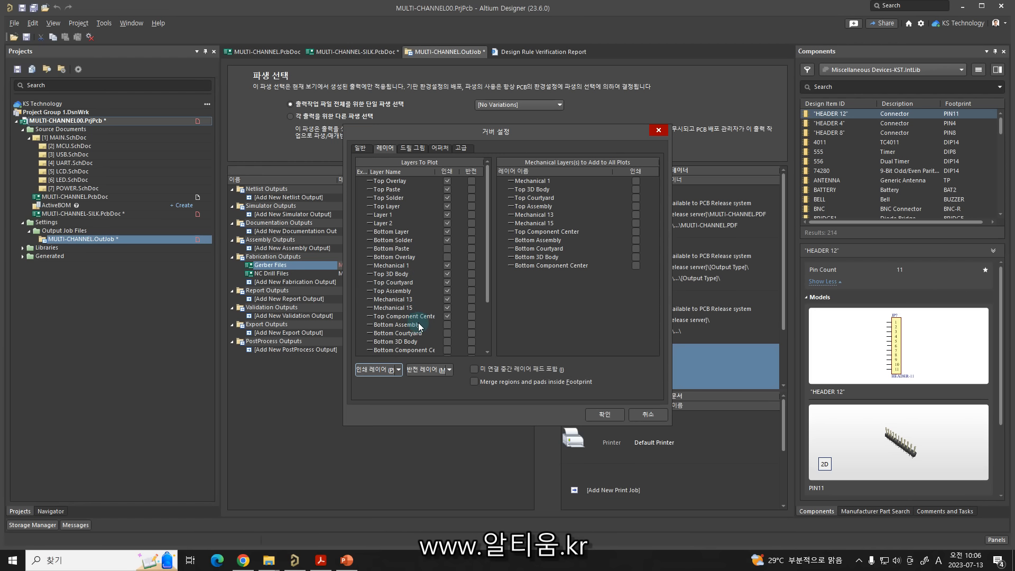
{"action": "left_click", "coordinate": [618, 414]}
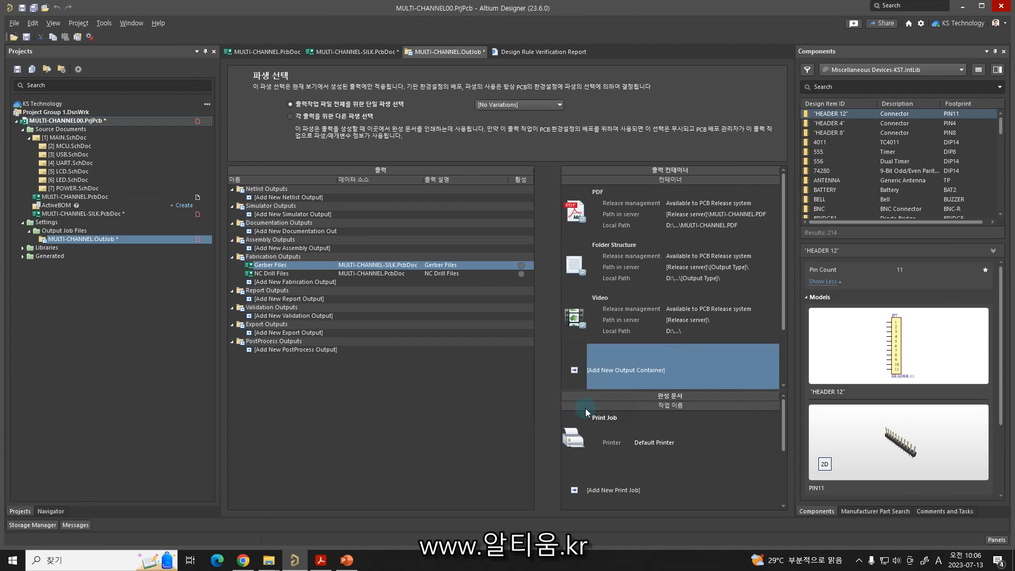
Accept the NC Drill Files setup with millimetre units and the 4:4 format.
{"action": "double_click", "coordinate": [271, 273]}
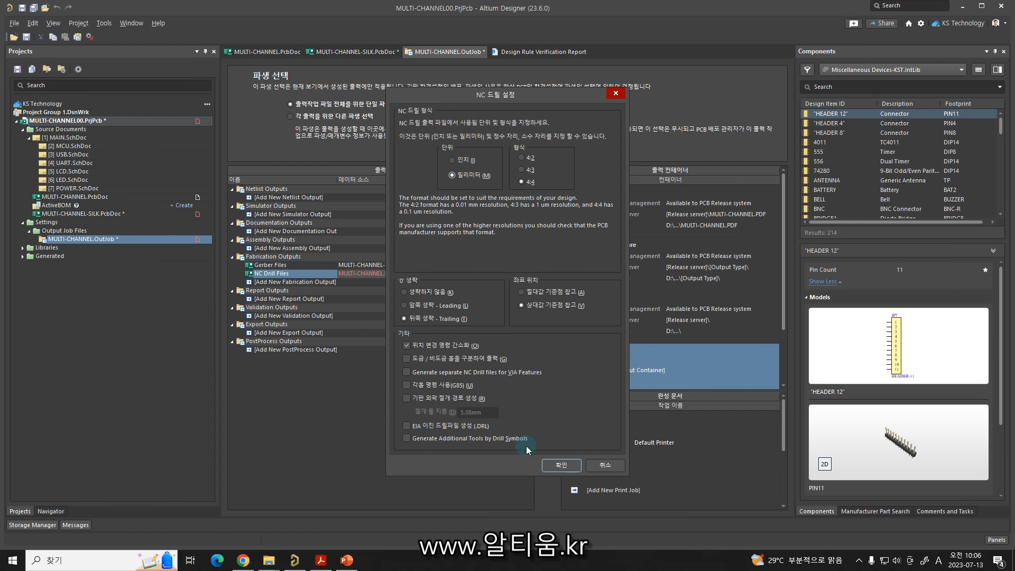
{"action": "left_click", "coordinate": [562, 465]}
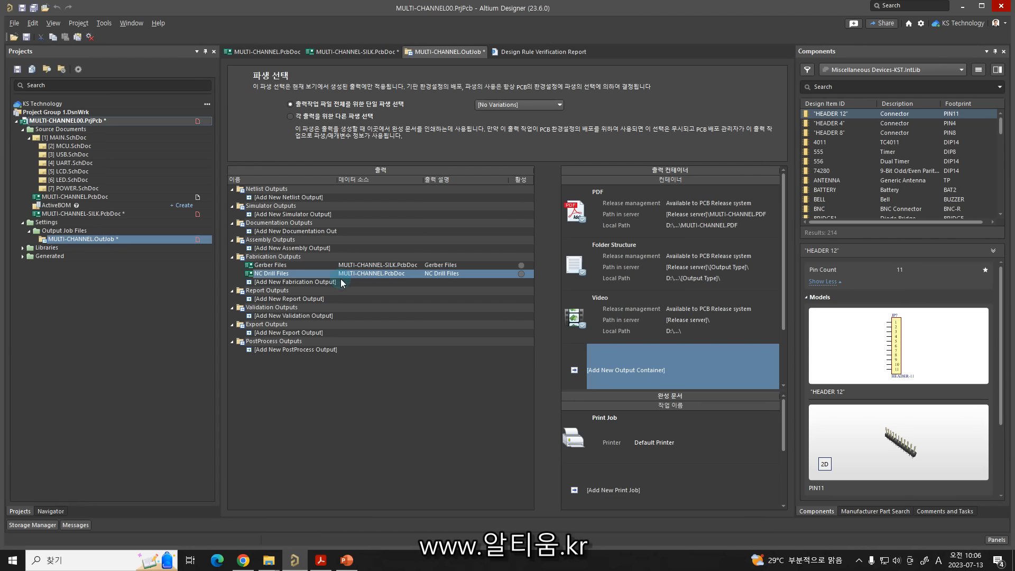
Add a pick and place files assembly output that uses MULTI-CHANNEL-SILK.PcbDoc as its data source.
{"action": "left_click", "coordinate": [251, 249]}
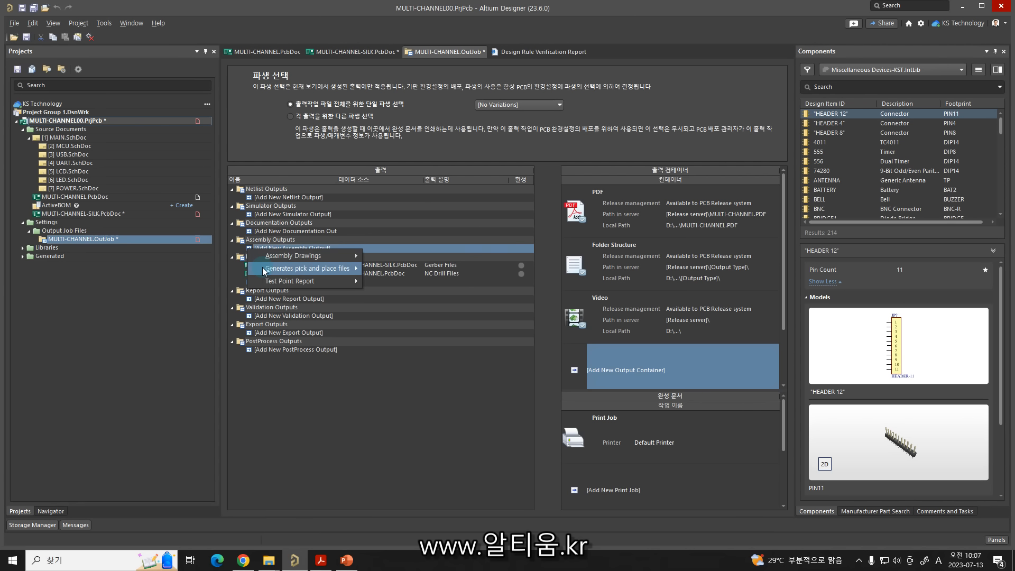
{"action": "mouse_move", "coordinate": [286, 268]}
{"action": "left_click", "coordinate": [353, 268]}
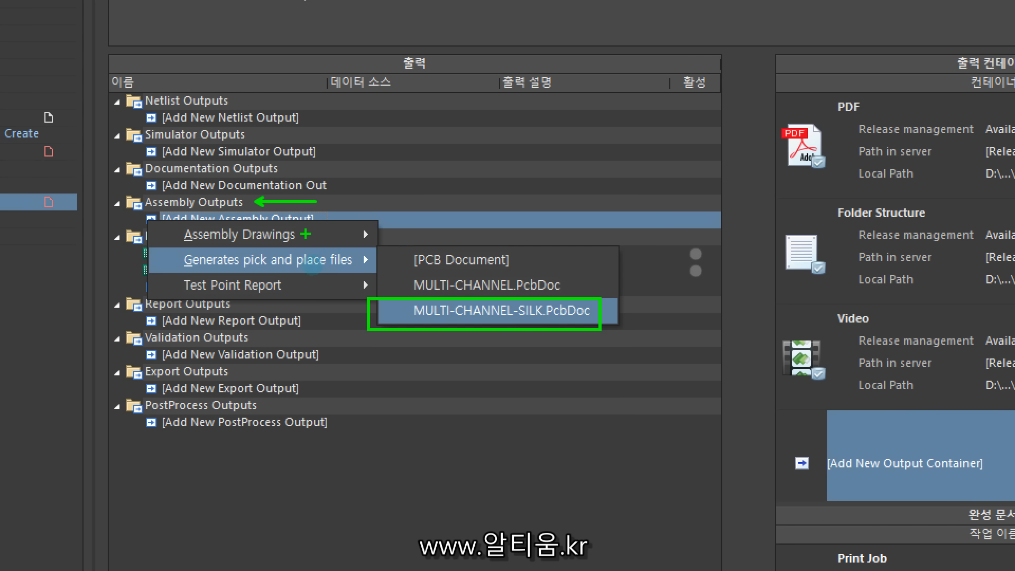
{"action": "key", "text": "o"}
{"action": "mouse_move", "coordinate": [178, 249]}
{"action": "left_mouse_down", "text": "ctrl"}
{"action": "mouse_move", "coordinate": [230, 264]}
{"action": "mouse_move", "coordinate": [359, 272]}
{"action": "left_mouse_up", "text": "ctrl"}
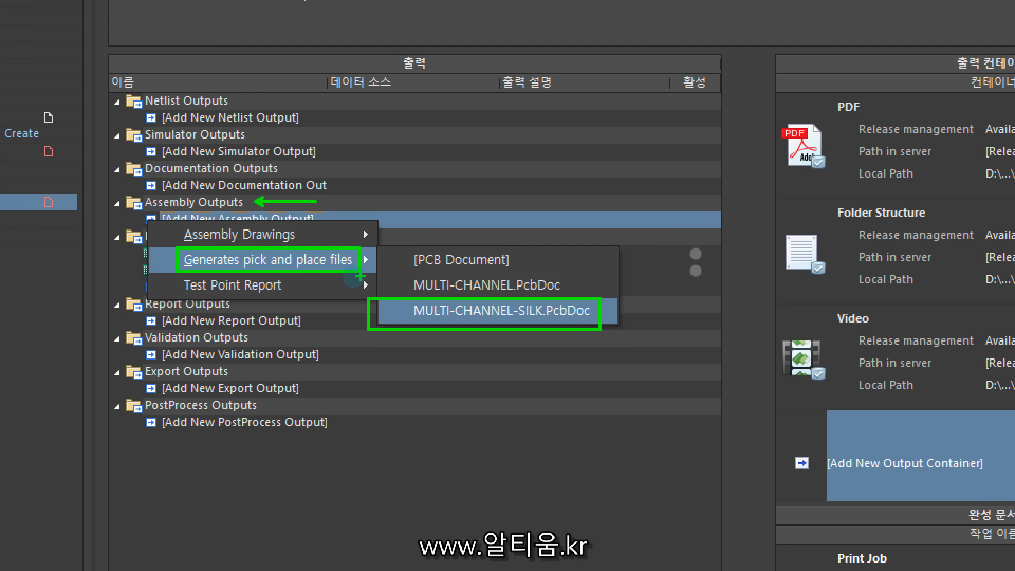
{"action": "key", "text": "Escape"}
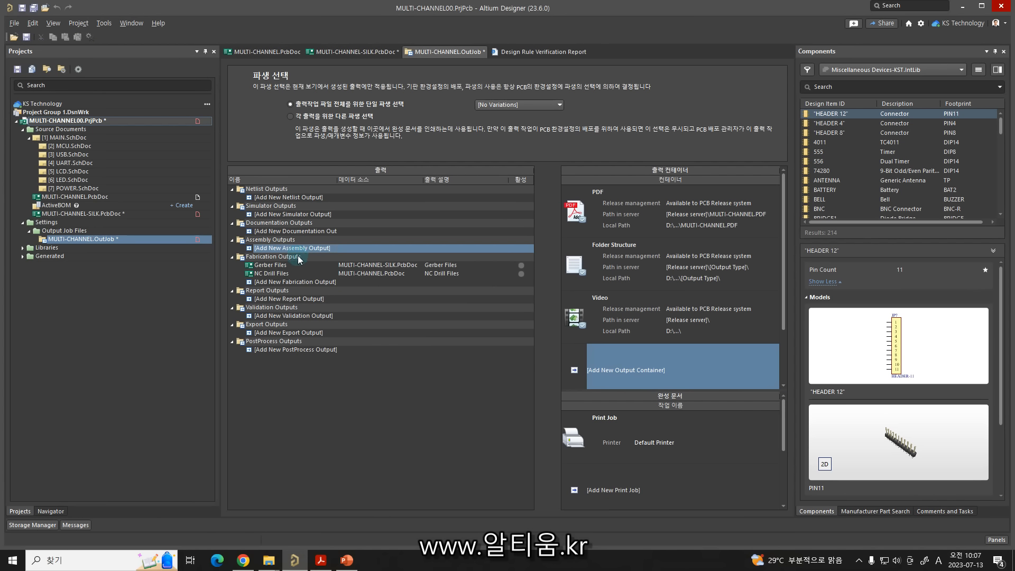
{"action": "left_click", "coordinate": [283, 249]}
{"action": "mouse_move", "coordinate": [342, 266]}
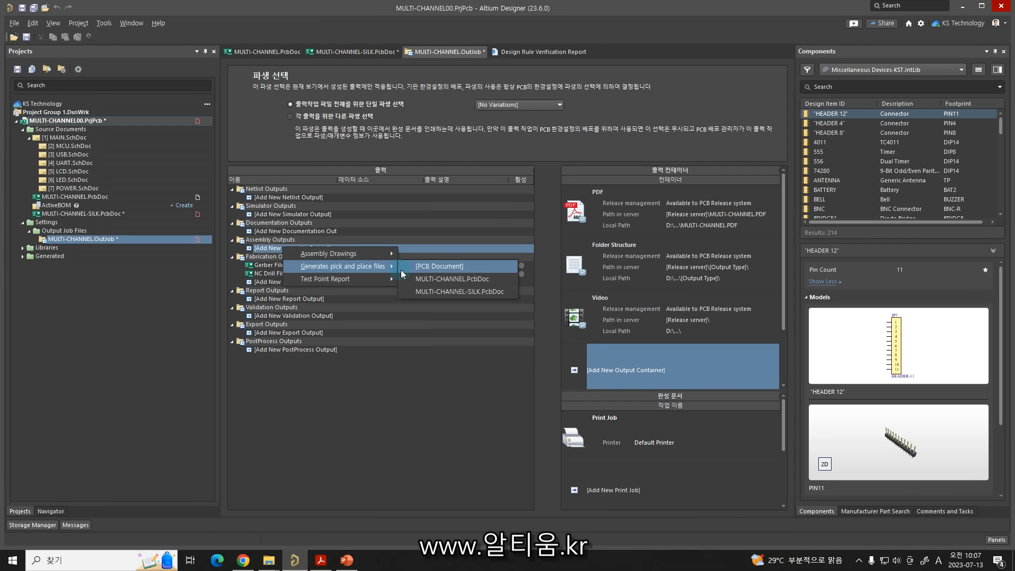
{"action": "left_click", "coordinate": [417, 289]}
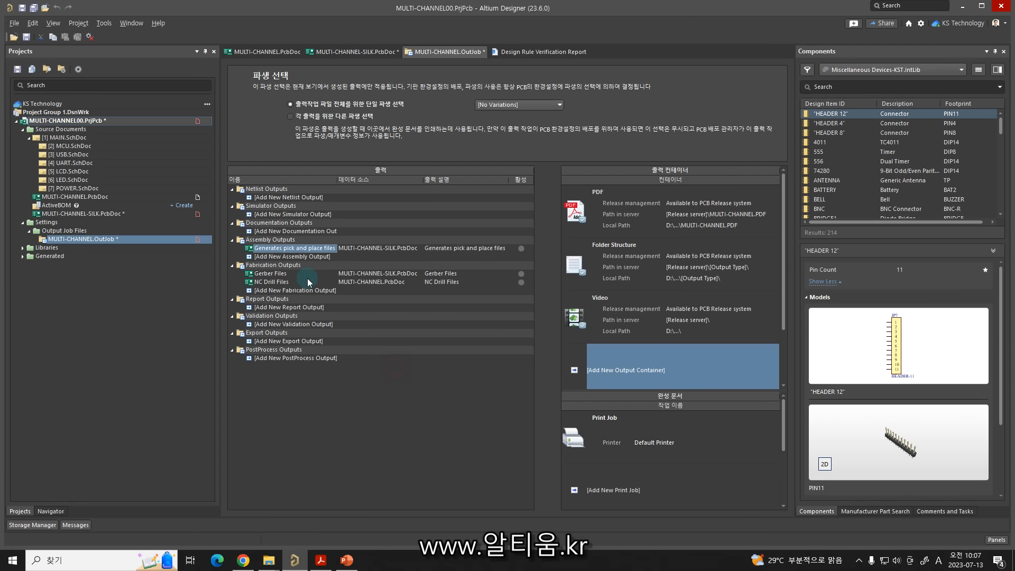
Set the pick and place output to metric units and enable the CSV format.
{"action": "left_click", "coordinate": [292, 251]}
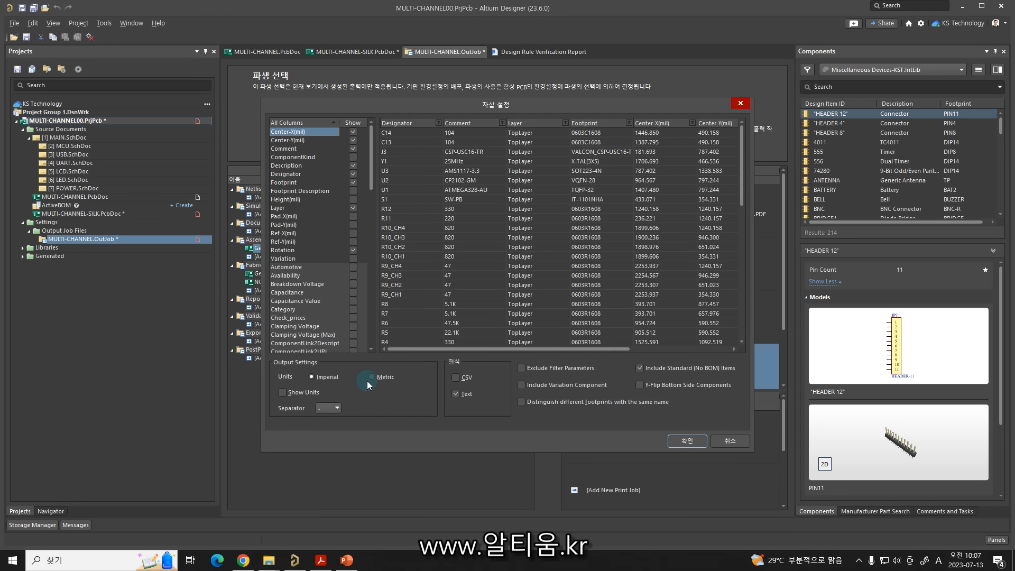
{"action": "left_click", "coordinate": [373, 376]}
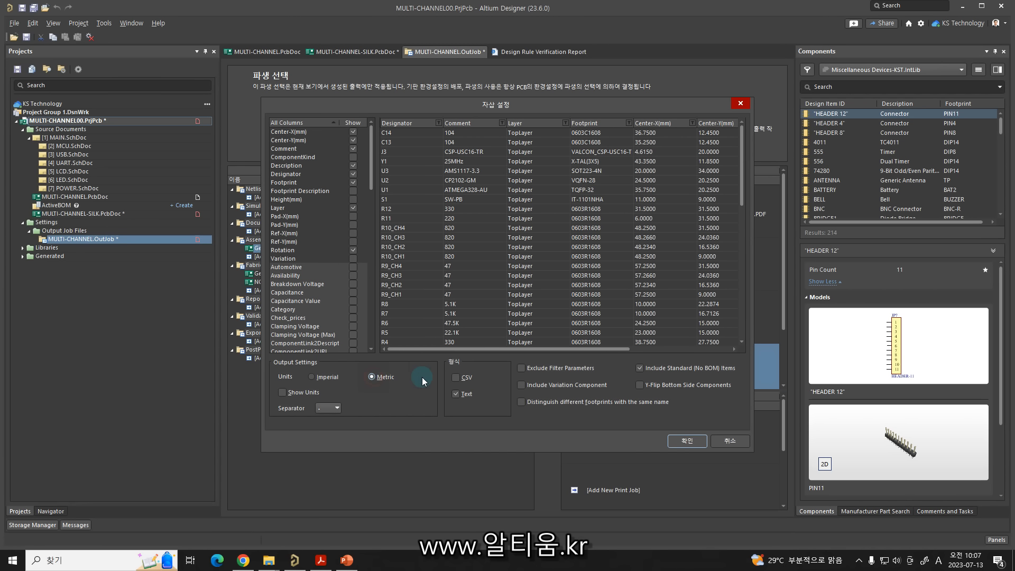
{"action": "left_click", "coordinate": [460, 379]}
{"action": "left_click", "coordinate": [683, 442]}
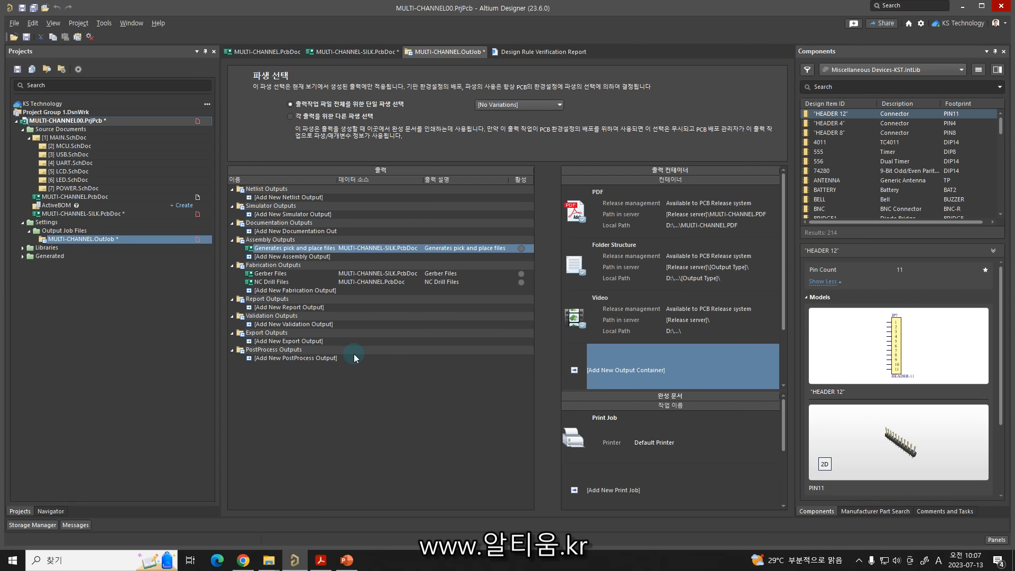
Add a Bill of Materials report output that uses MULTI-CHANNEL-SILK.PcbDoc as its data source.
{"action": "left_click", "coordinate": [251, 309]}
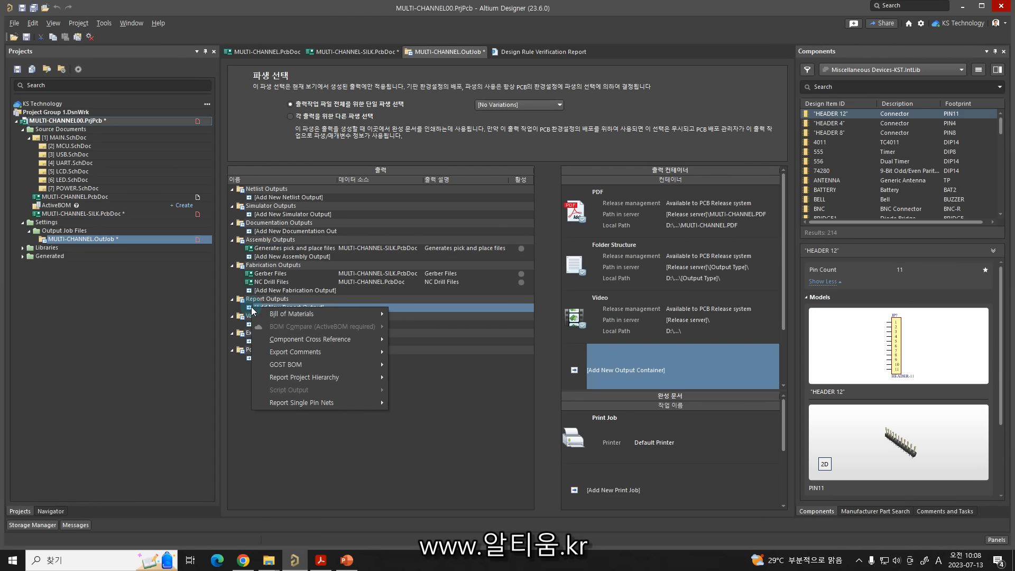
{"action": "mouse_move", "coordinate": [328, 314]}
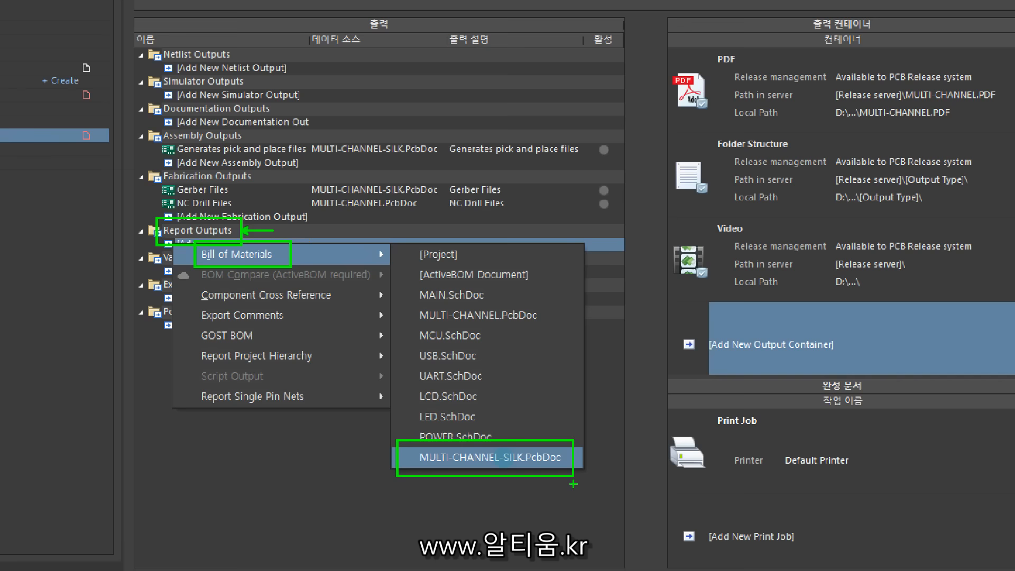
{"action": "left_click", "coordinate": [502, 464]}
{"action": "left_click", "coordinate": [285, 310]}
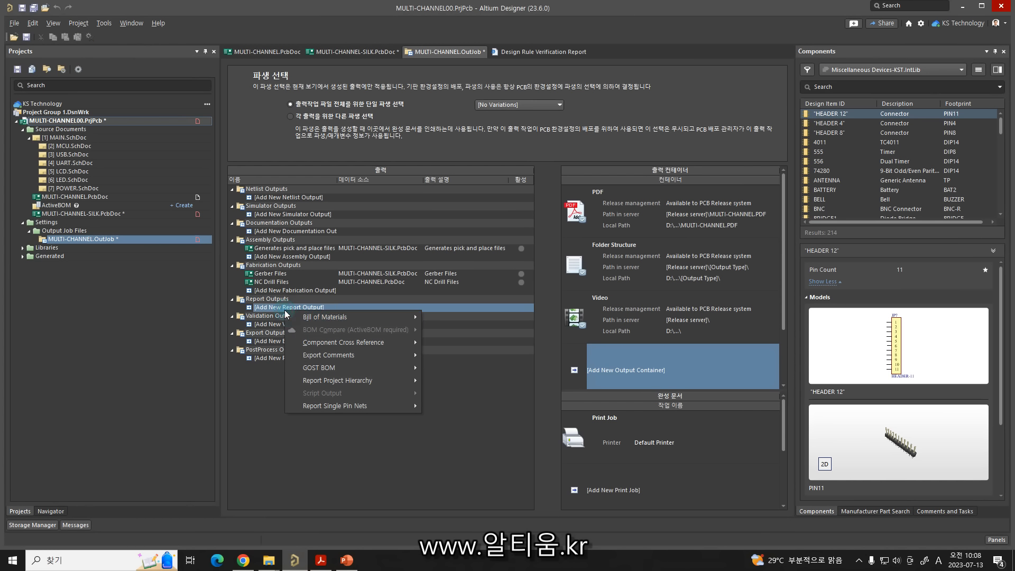
{"action": "mouse_move", "coordinate": [346, 318]}
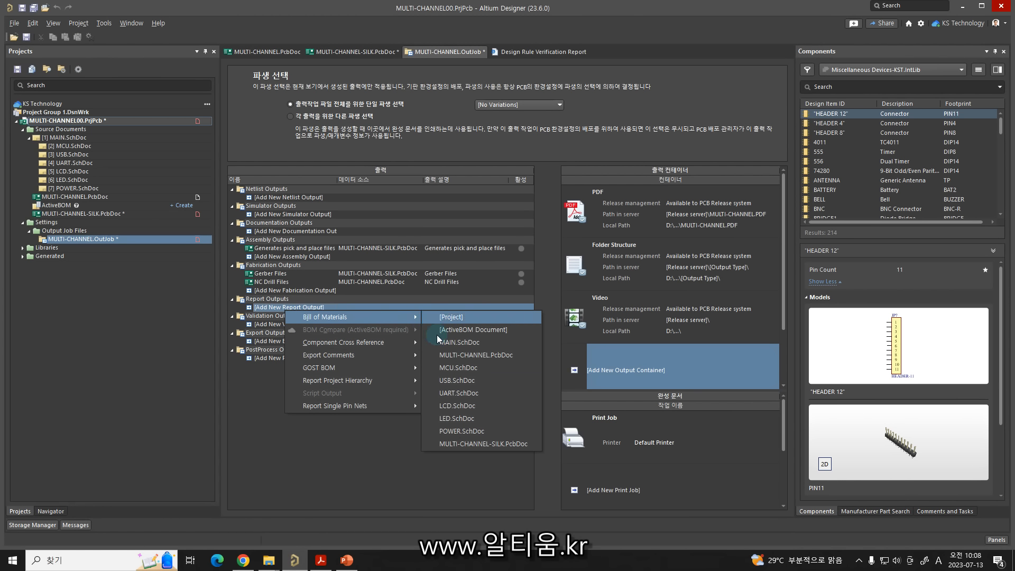
{"action": "left_click", "coordinate": [456, 443]}
Configure the Bill of Materials with the Active-BOM_Template_KST.xls template, and enable Add to Project and Open Exported.
{"action": "left_click", "coordinate": [292, 307]}
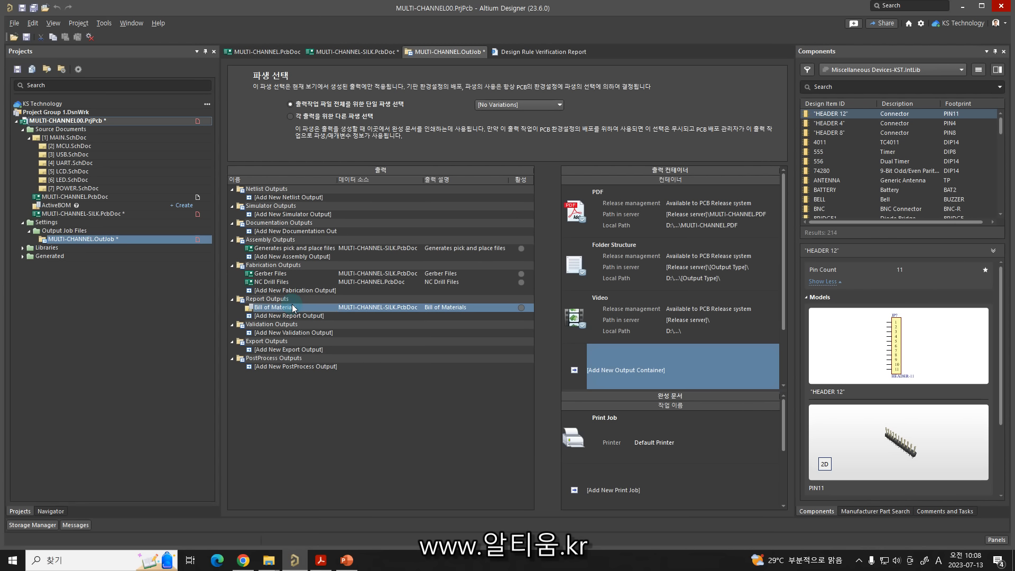
{"action": "double_click", "coordinate": [293, 307]}
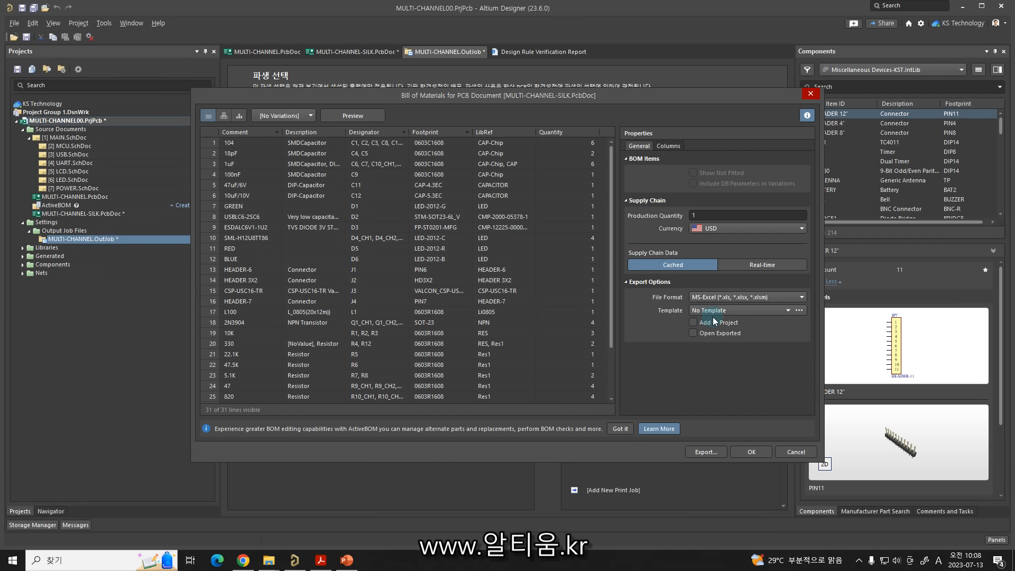
{"action": "left_click", "coordinate": [797, 312]}
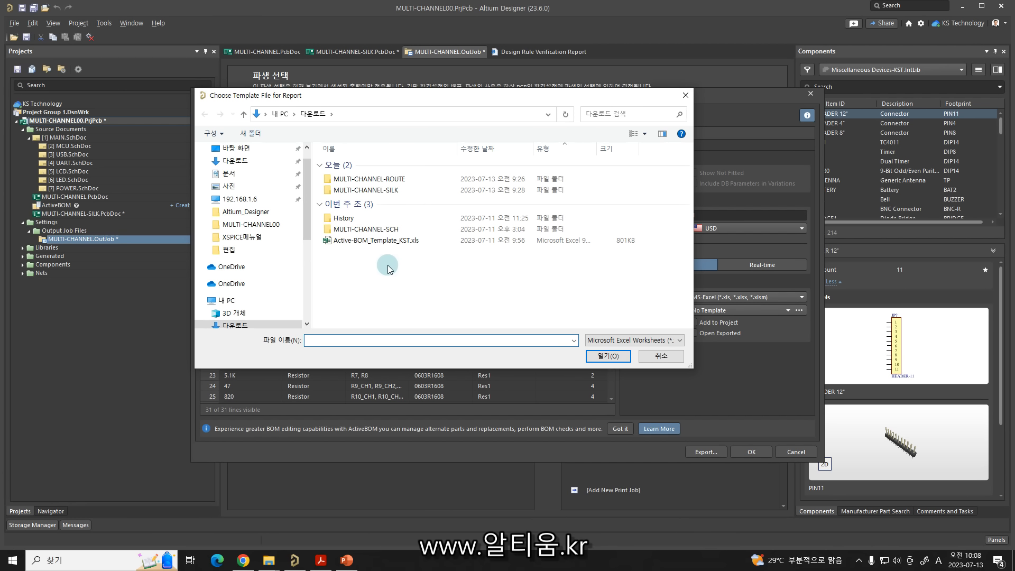
{"action": "left_click", "coordinate": [364, 242]}
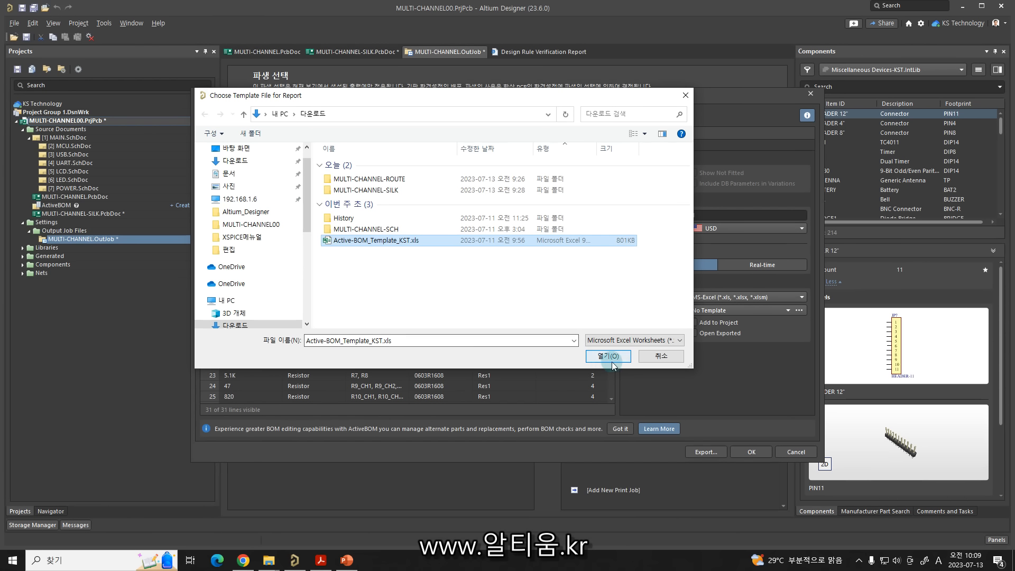
{"action": "left_click", "coordinate": [852, 466]}
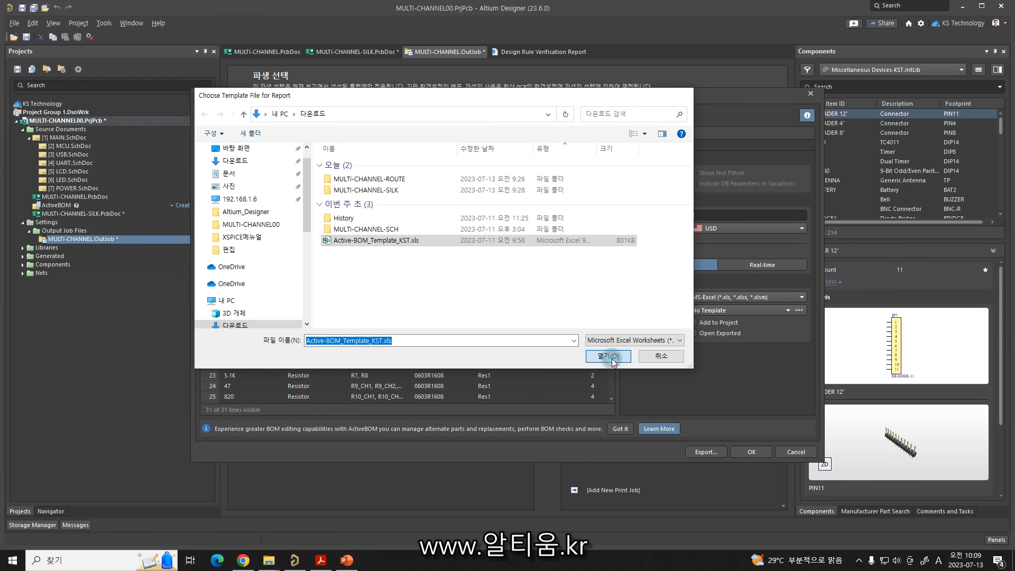
{"action": "left_click", "coordinate": [702, 323]}
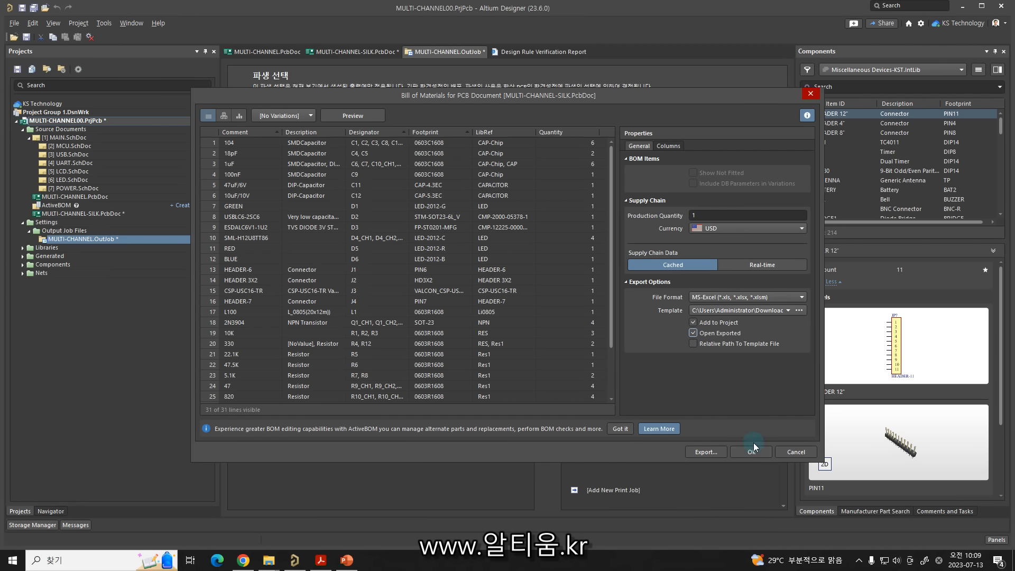
{"action": "left_click", "coordinate": [757, 455]}
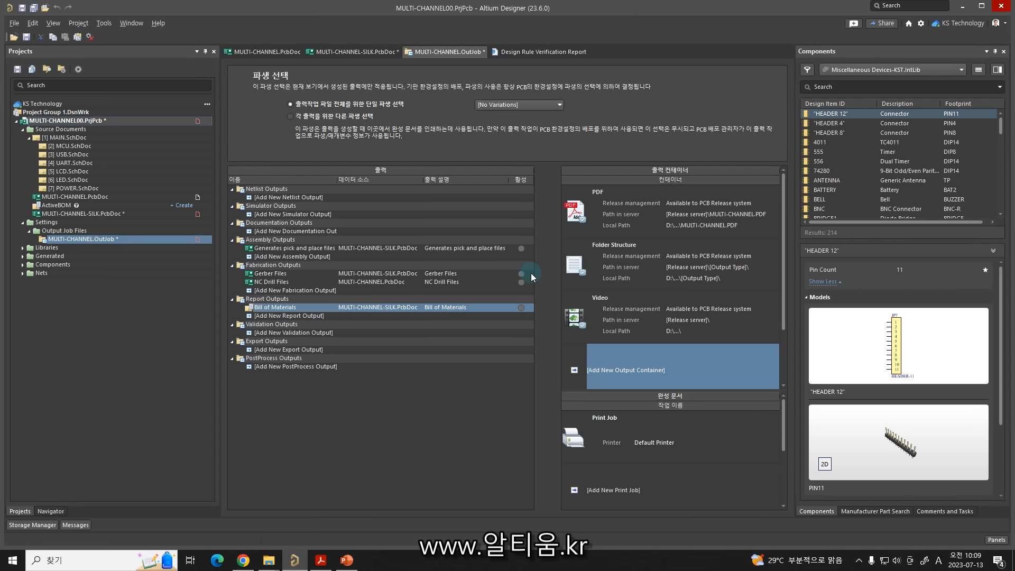
Link the pick and place, Gerber, NC Drill and Bill of Materials outputs to the Folder Structure container.
{"action": "left_click", "coordinate": [611, 268]}
{"action": "left_click", "coordinate": [611, 269]}
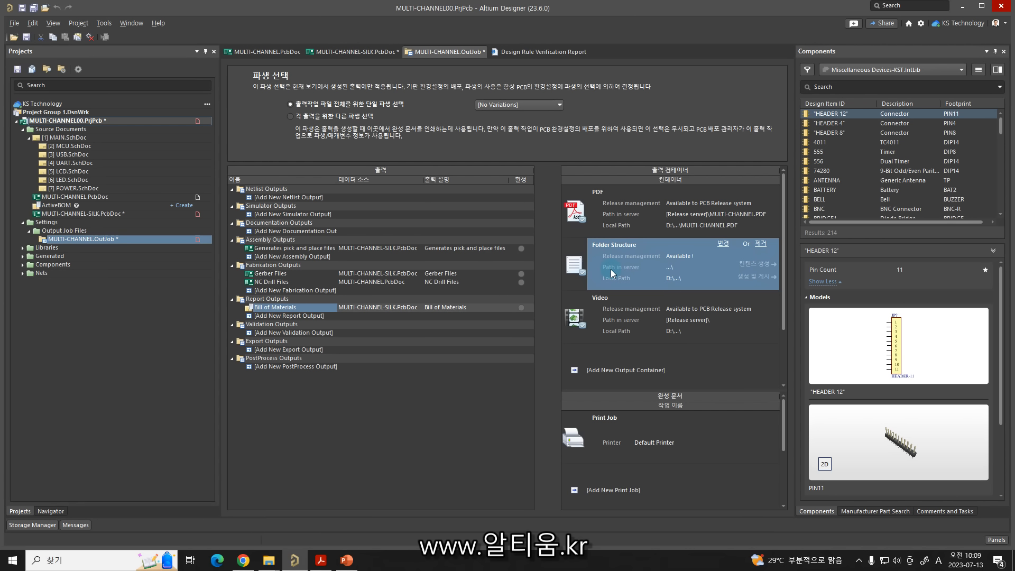
{"action": "left_click", "coordinate": [610, 268]}
{"action": "left_click", "coordinate": [611, 268]}
{"action": "left_click", "coordinate": [522, 248]}
{"action": "left_click", "coordinate": [522, 273]}
{"action": "left_click", "coordinate": [522, 281]}
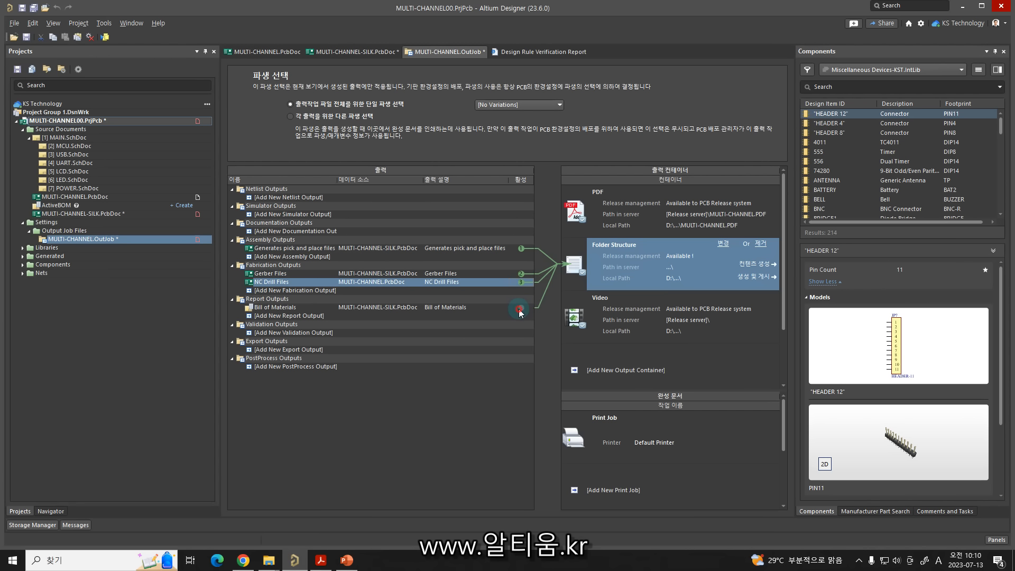
{"action": "left_click", "coordinate": [521, 307]}
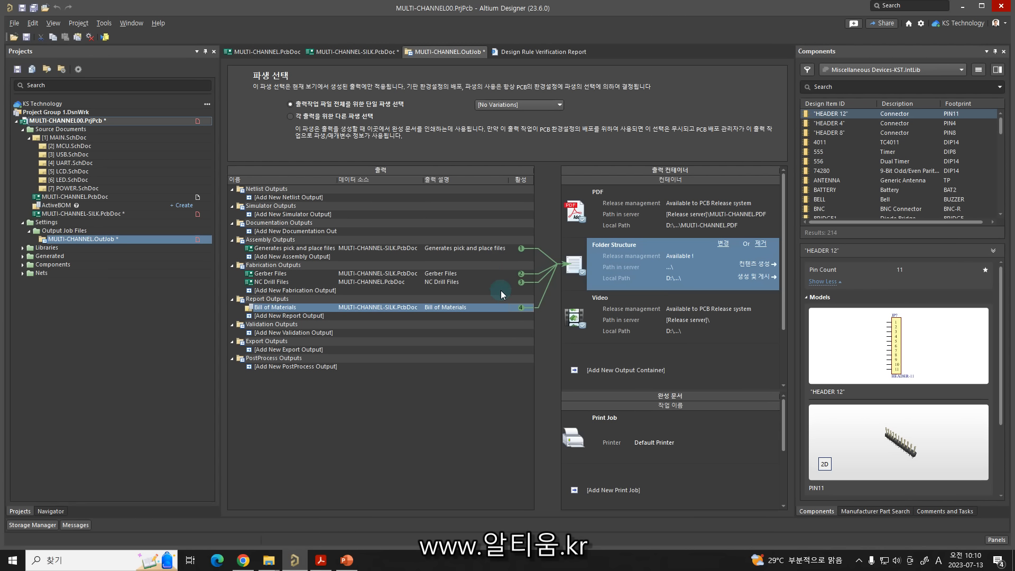
Enable automatic CAMtastic loading of NC drill output in the Folder Structure container's advanced settings.
{"action": "left_click", "coordinate": [522, 307]}
{"action": "left_click", "coordinate": [618, 266]}
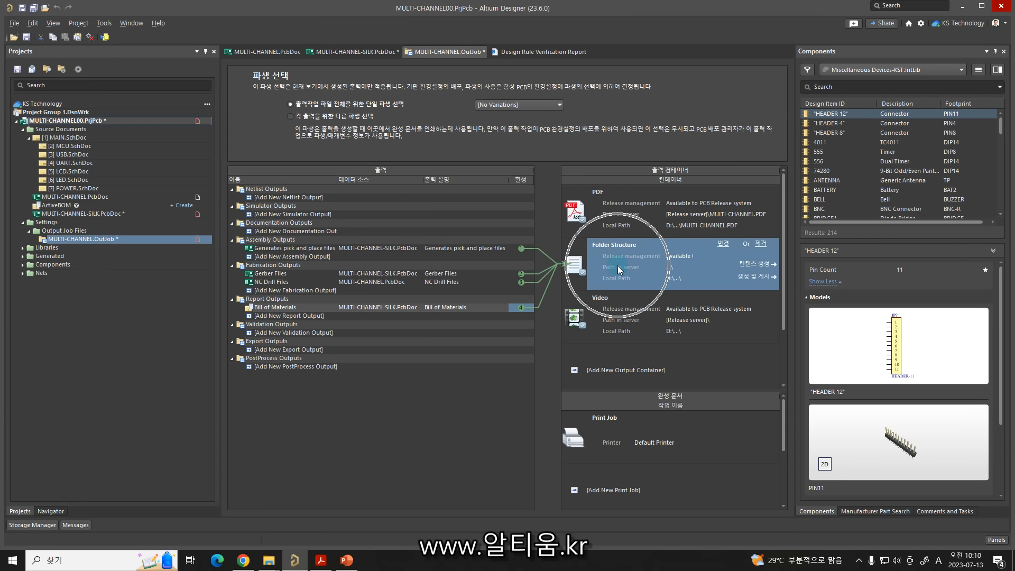
{"action": "right_click", "coordinate": [618, 266]}
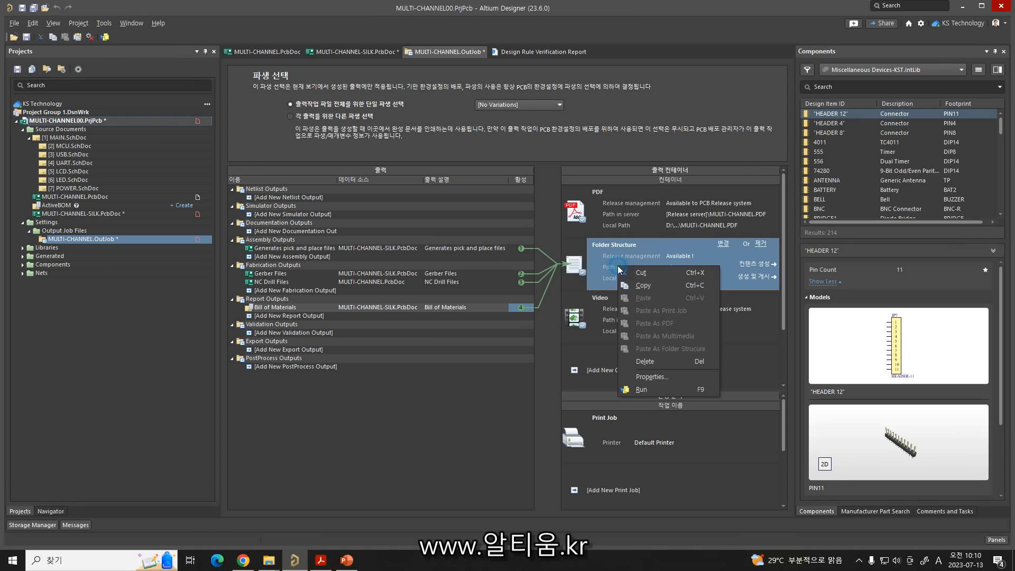
{"action": "left_click", "coordinate": [650, 377]}
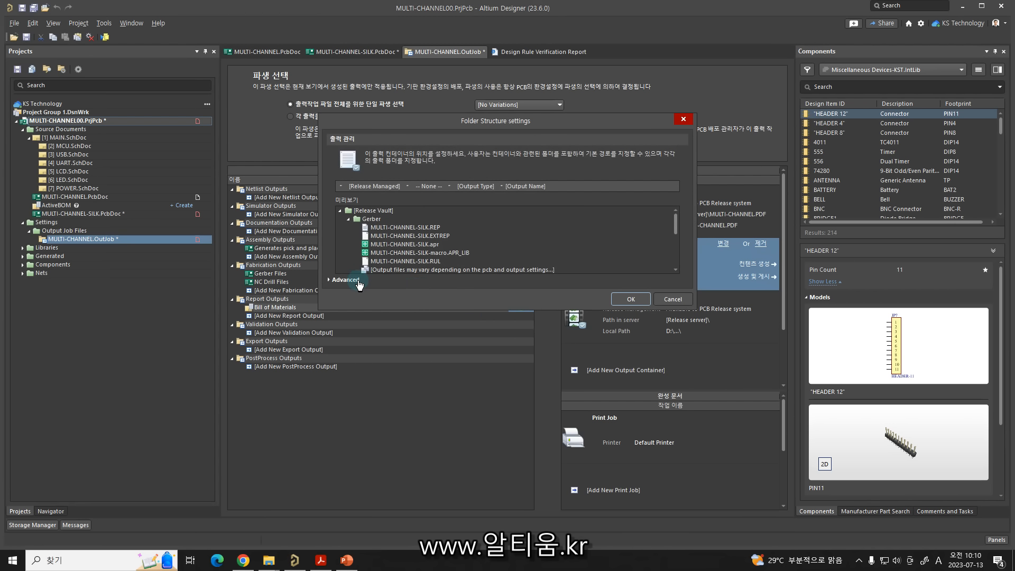
{"action": "left_click", "coordinate": [353, 281]}
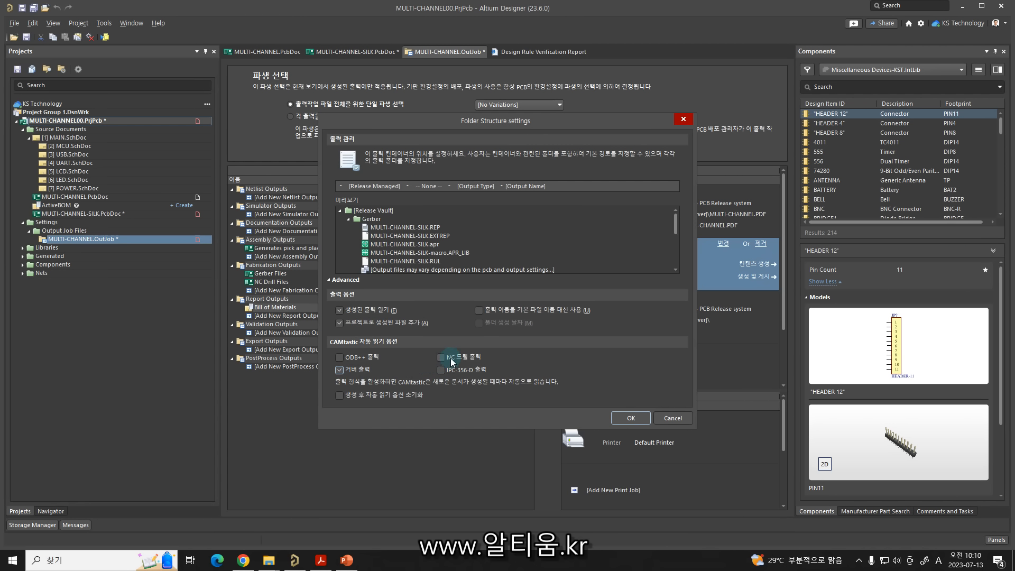
{"action": "left_click", "coordinate": [452, 359]}
{"action": "left_click", "coordinate": [808, 486]}
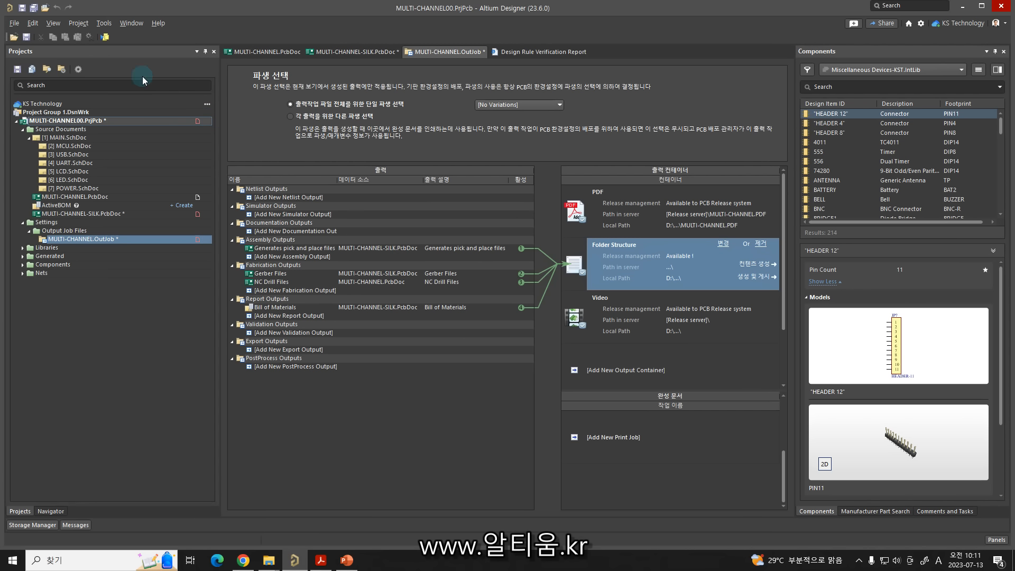
Run the Folder Structure container to generate the linked outputs.
{"action": "left_click", "coordinate": [104, 23]}
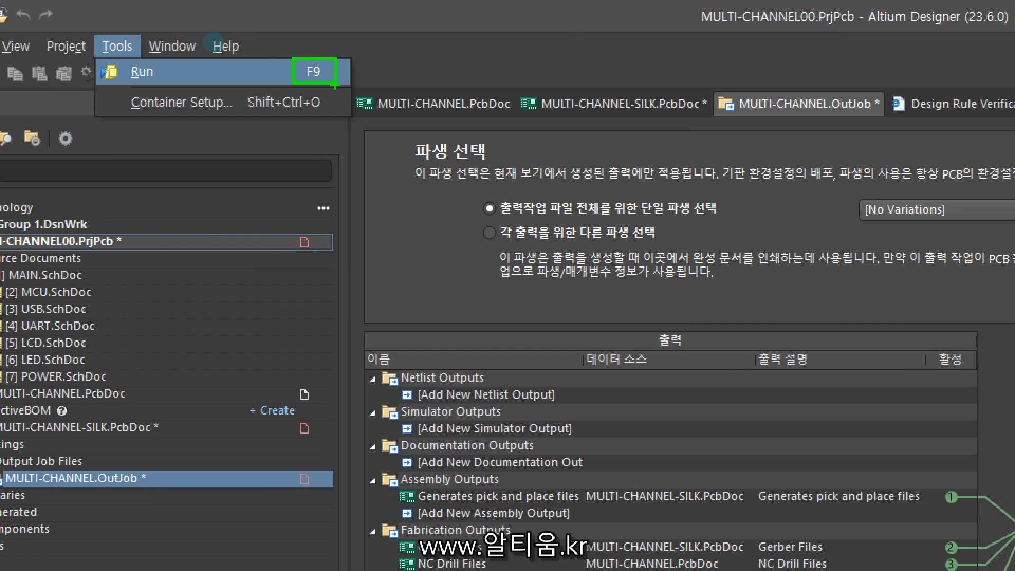
{"action": "key", "text": "Escape"}
{"action": "key", "text": "F9"}
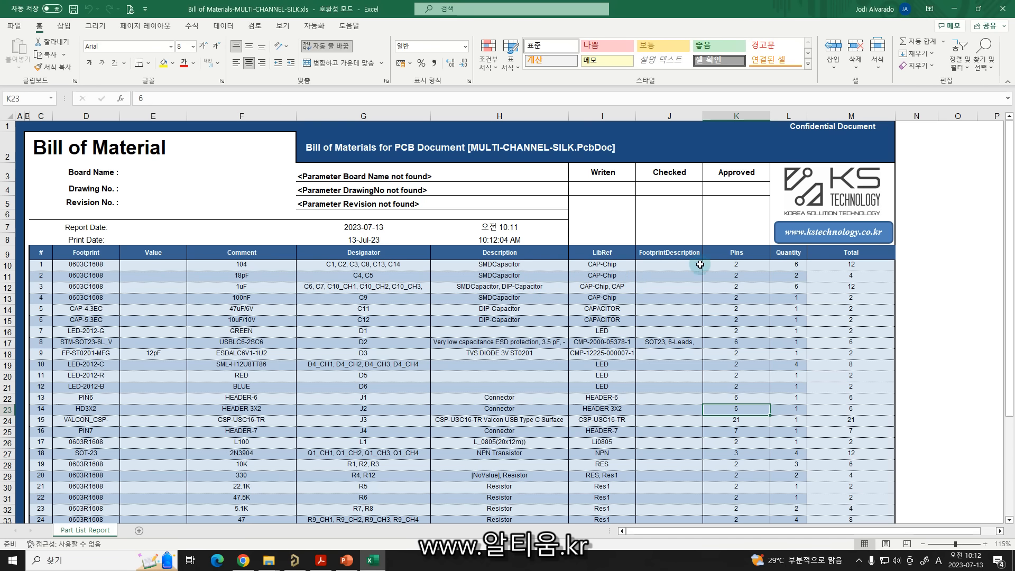
Examine the generated Bill of Materials workbook, checking its header and the Comment, Designator, Footprint, Pins and Quantity columns.
{"action": "scroll", "coordinate": [638, 280], "scroll_direction": "down", "scroll_amount": 3}
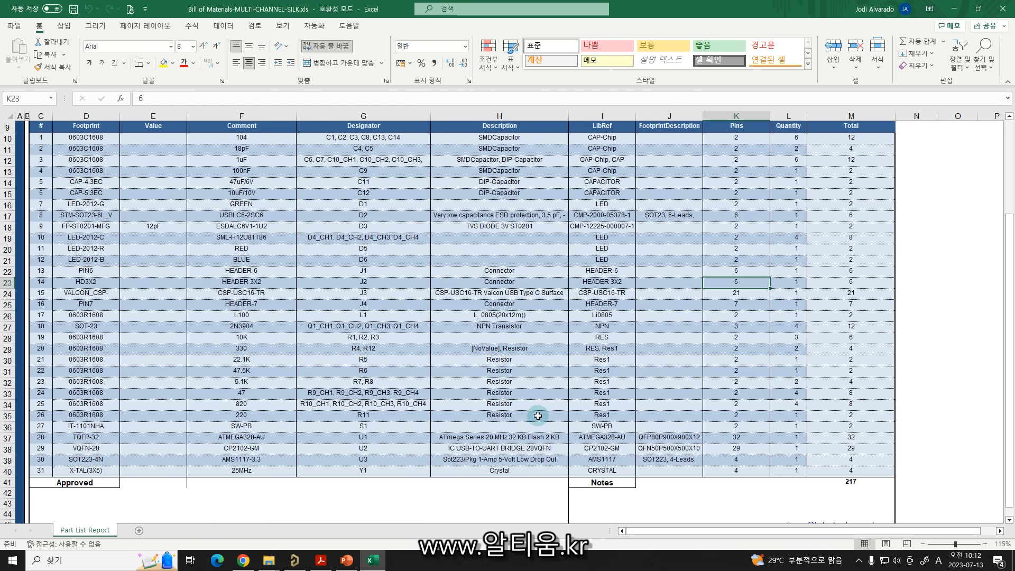
{"action": "scroll", "coordinate": [753, 473], "scroll_direction": "up", "scroll_amount": 1}
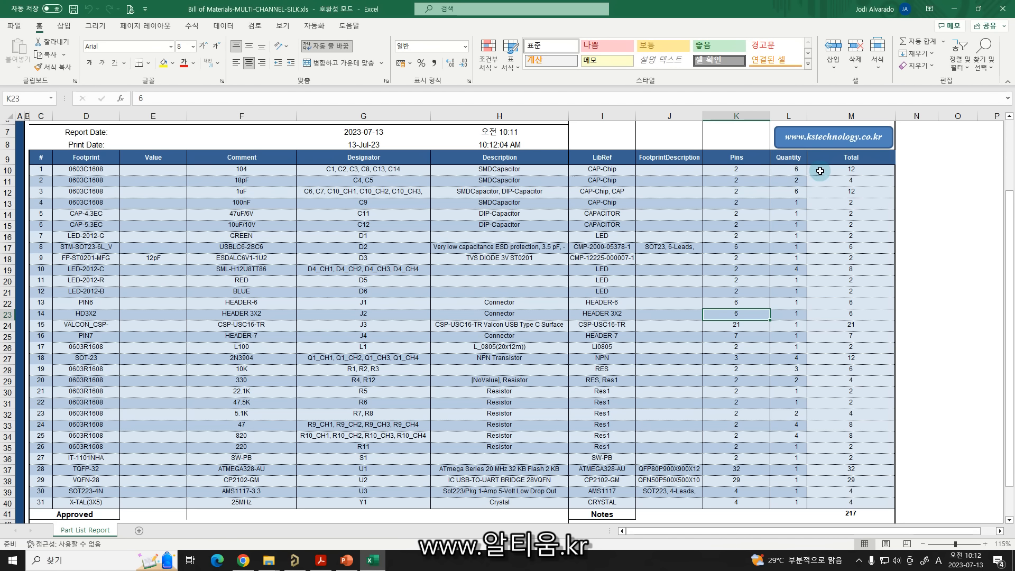
{"action": "scroll", "coordinate": [830, 465], "scroll_direction": "down", "scroll_amount": 2}
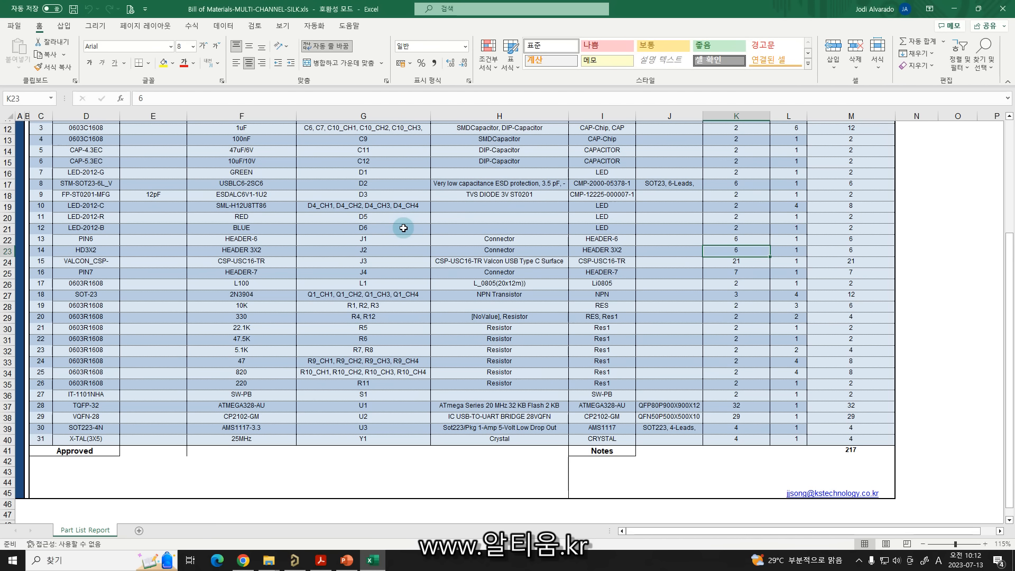
{"action": "scroll", "coordinate": [439, 246], "scroll_direction": "up", "scroll_amount": 2}
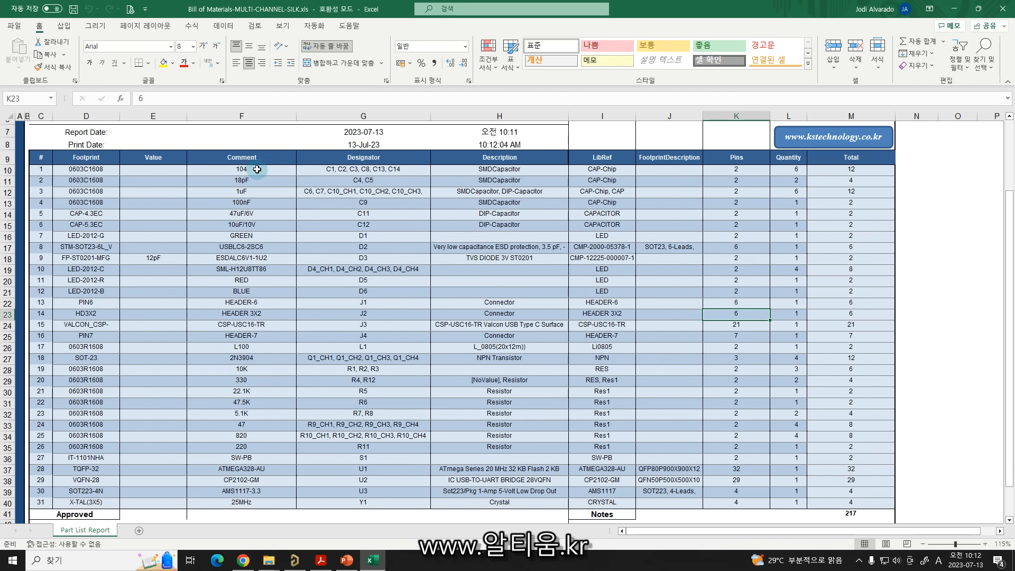
{"action": "left_click_drag", "start_coordinate": [259, 169], "coordinate": [254, 343]}
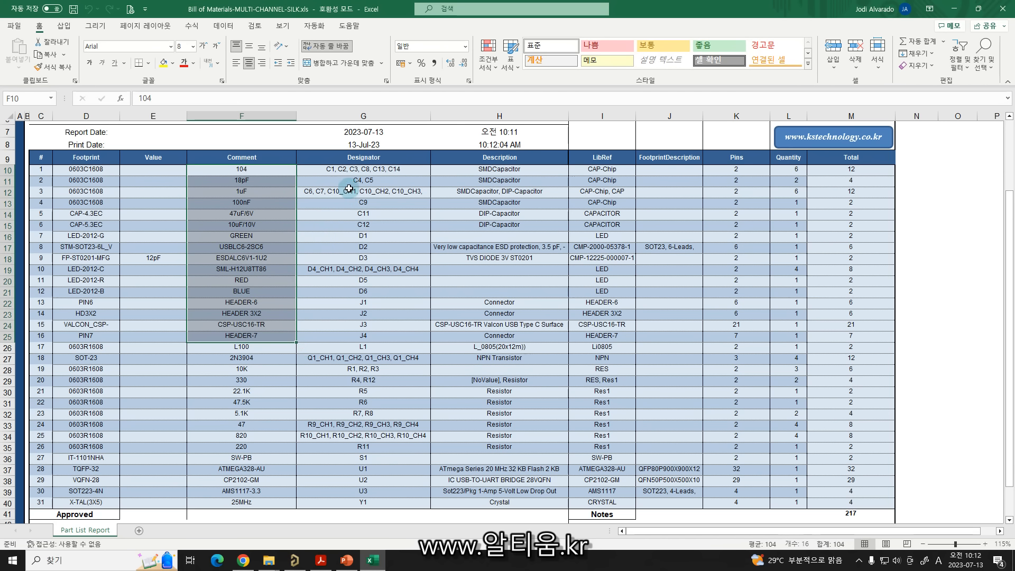
{"action": "left_click", "coordinate": [351, 171]}
{"action": "left_click_drag", "start_coordinate": [351, 194], "coordinate": [351, 347]}
{"action": "left_click_drag", "start_coordinate": [86, 180], "coordinate": [93, 281]}
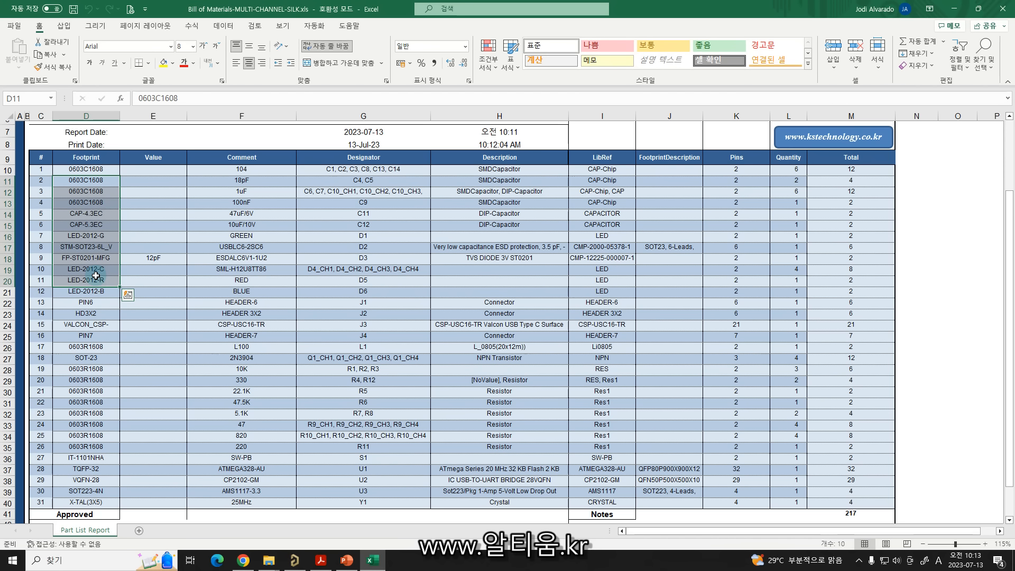
{"action": "left_click", "coordinate": [264, 268]}
{"action": "scroll", "coordinate": [264, 268], "scroll_direction": "up", "scroll_amount": 3}
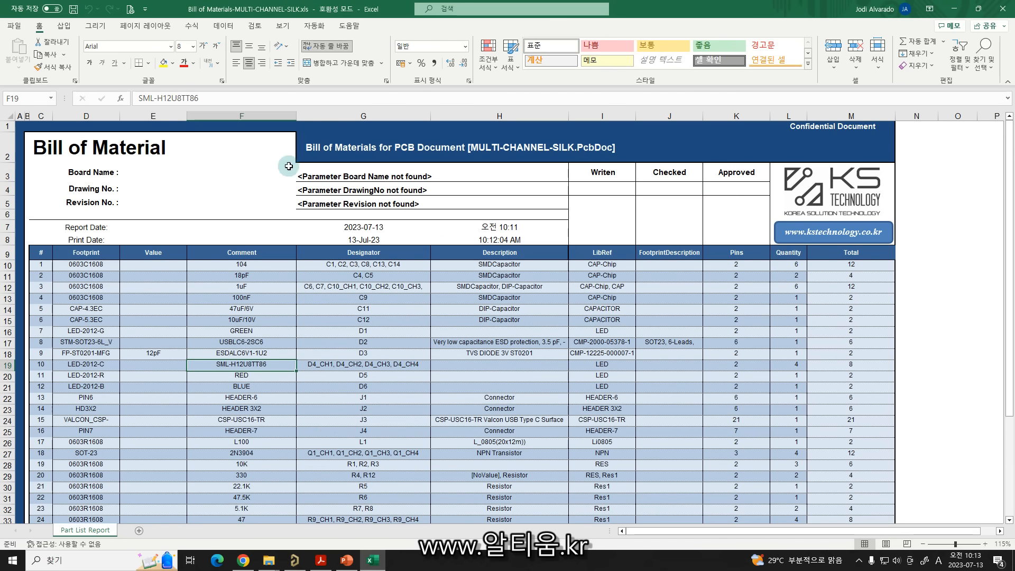
Close the Bill of Materials workbook and import the drill and mill/route data into the CAM document with the default settings.
{"action": "left_click", "coordinate": [1003, 9]}
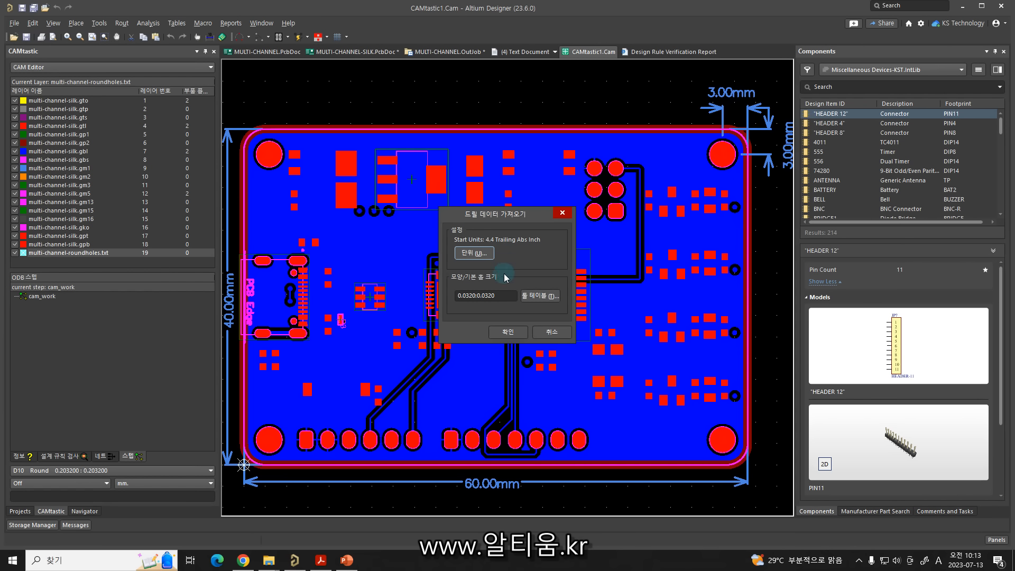
{"action": "left_click", "coordinate": [495, 334]}
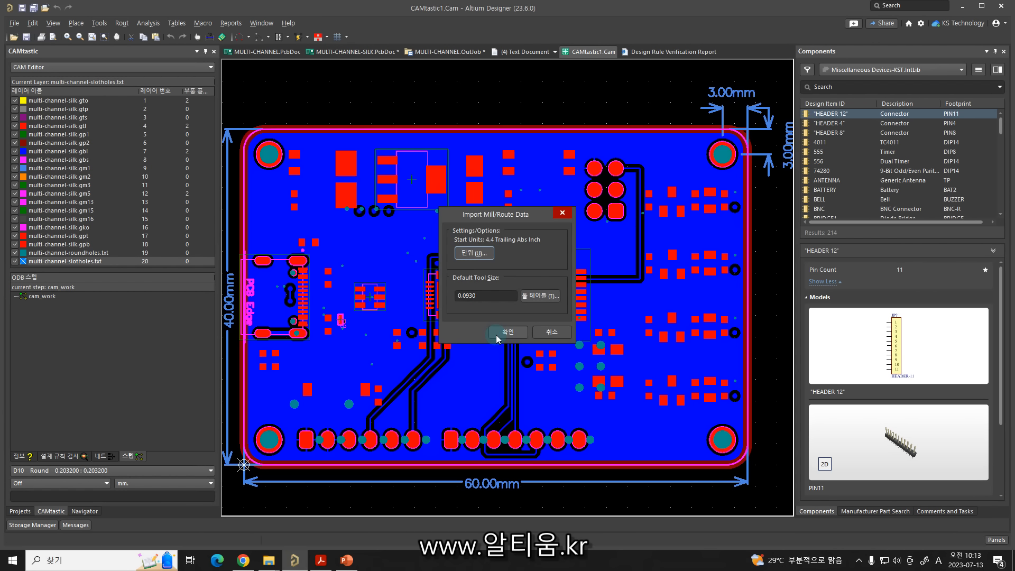
{"action": "left_click", "coordinate": [498, 336]}
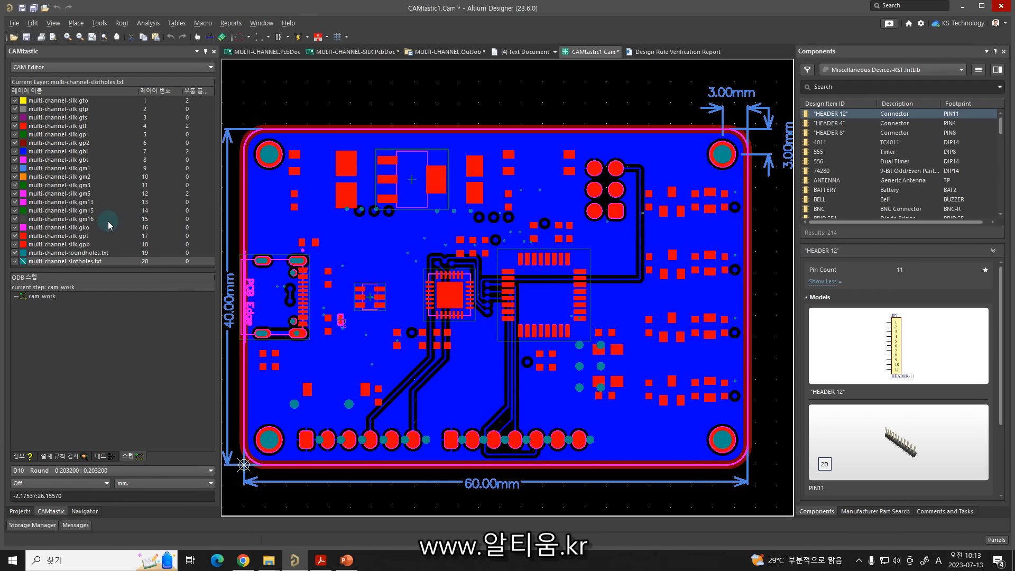
Turn off all layers in the CAMtastic1.Cam document.
{"action": "right_click", "coordinate": [90, 212]}
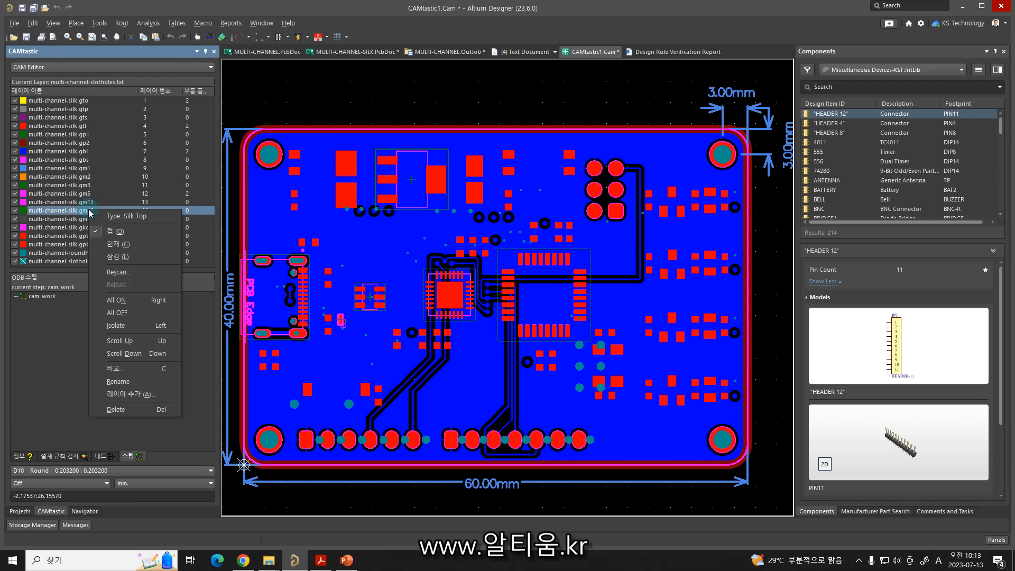
{"action": "left_click", "coordinate": [77, 195]}
{"action": "left_click", "coordinate": [77, 195]}
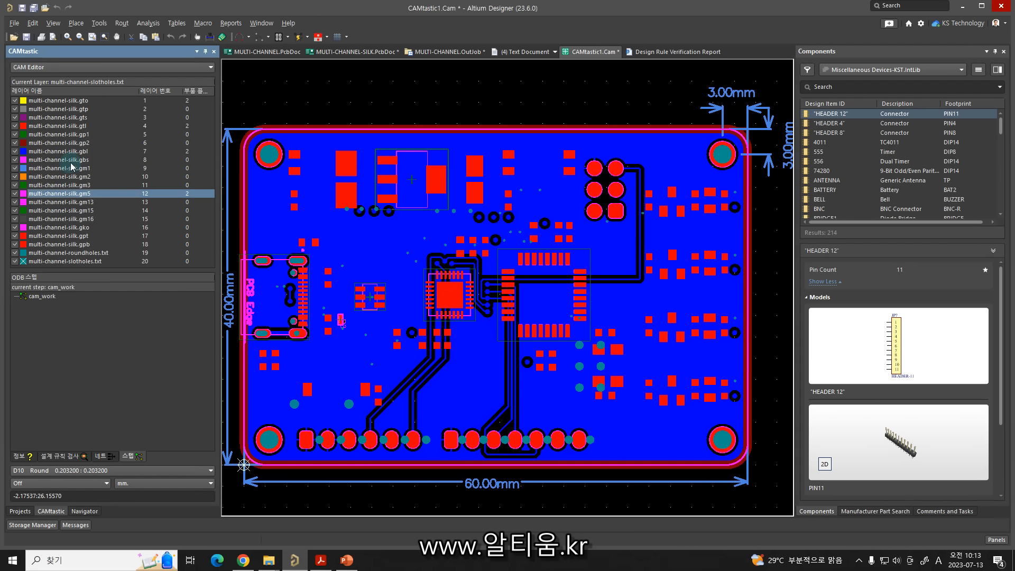
{"action": "right_click", "coordinate": [71, 126]}
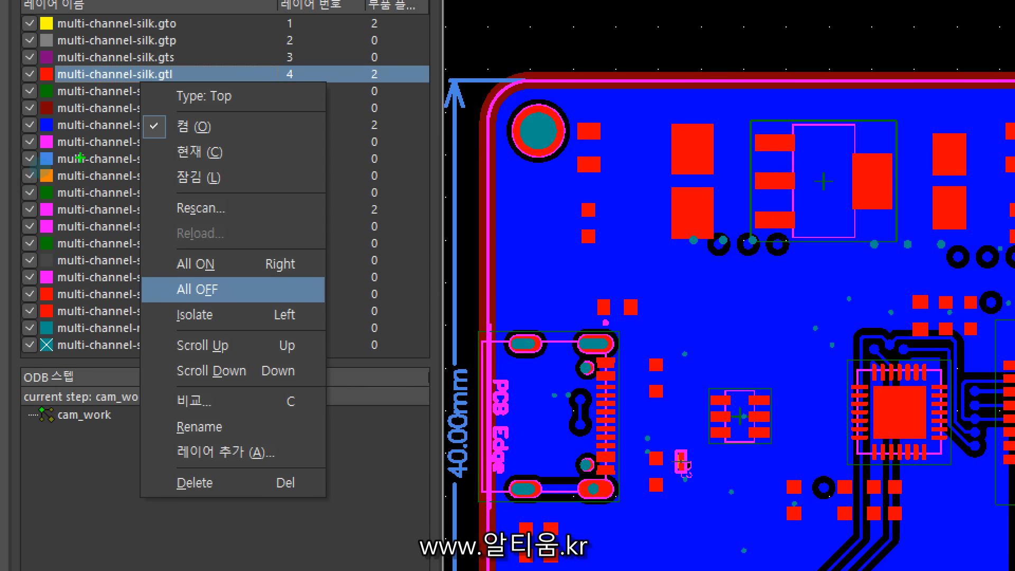
{"action": "left_click_drag", "start_coordinate": [80, 157], "coordinate": [114, 161]}
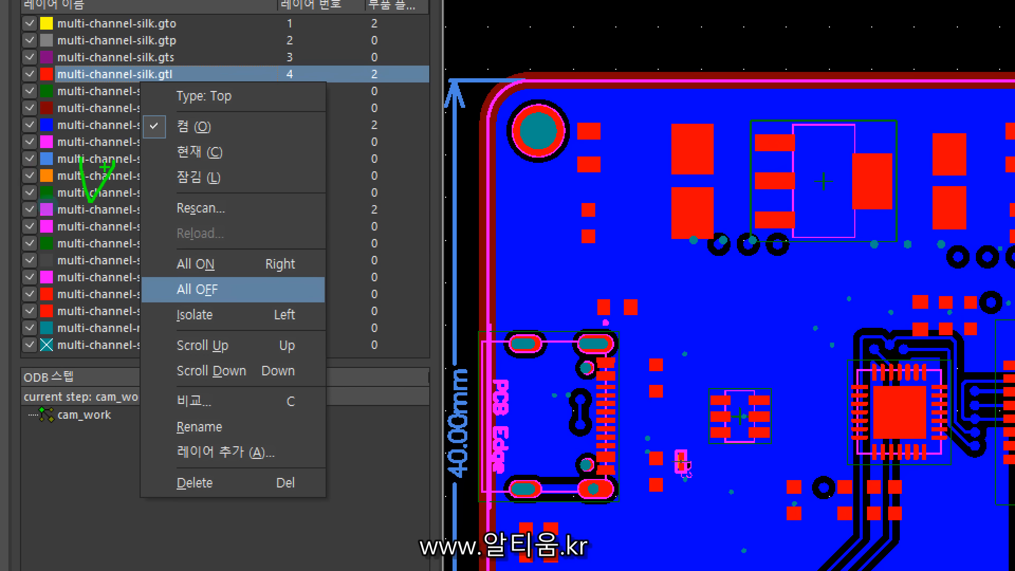
{"action": "left_click_drag", "start_coordinate": [121, 266], "coordinate": [248, 314]}
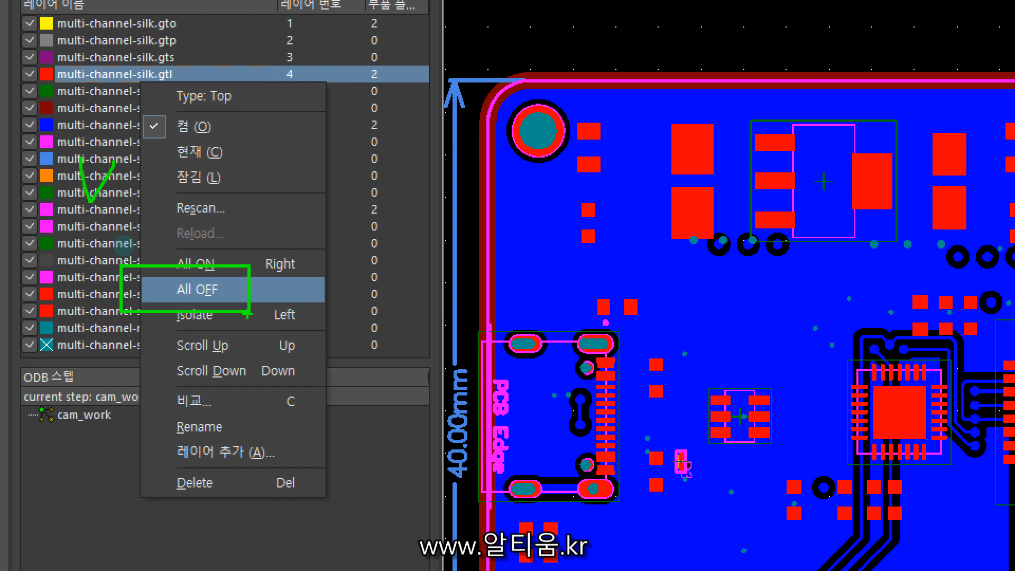
{"action": "key", "text": "Escape"}
{"action": "right_click", "coordinate": [175, 190]}
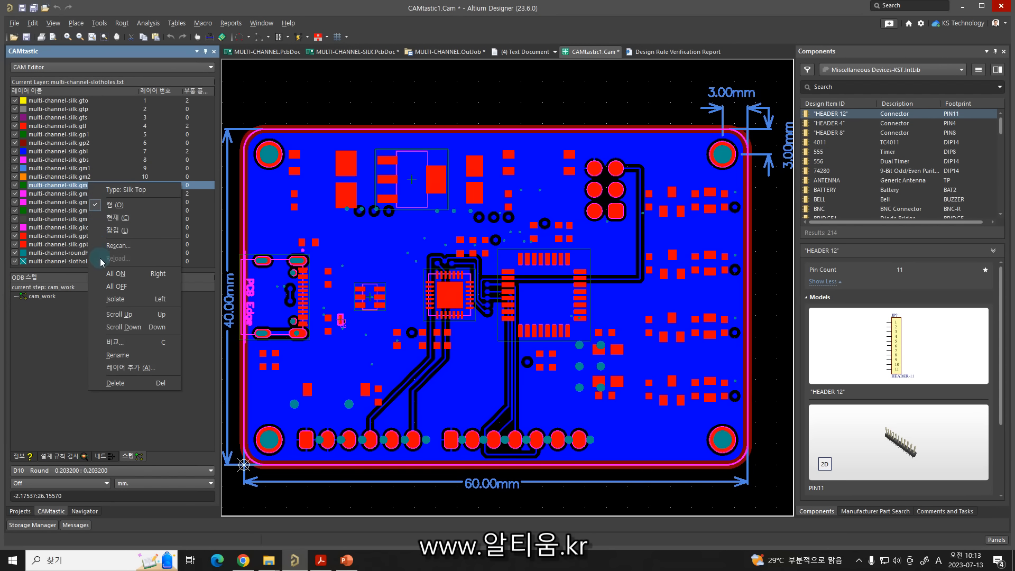
{"action": "left_click", "coordinate": [108, 285]}
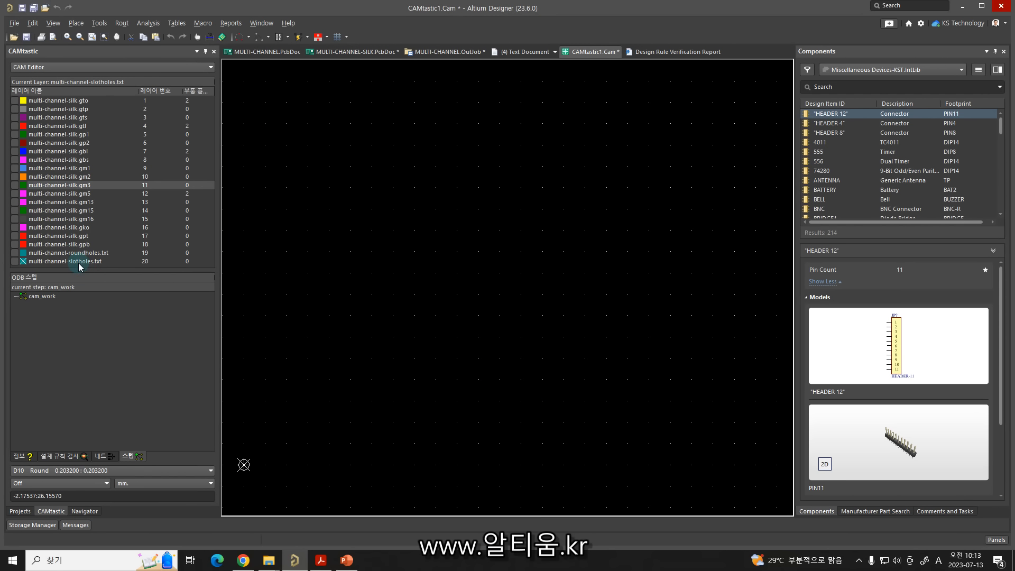
Turn on the board outline layer multi-channel-silk.gko in the CAM document.
{"action": "left_click", "coordinate": [15, 227]}
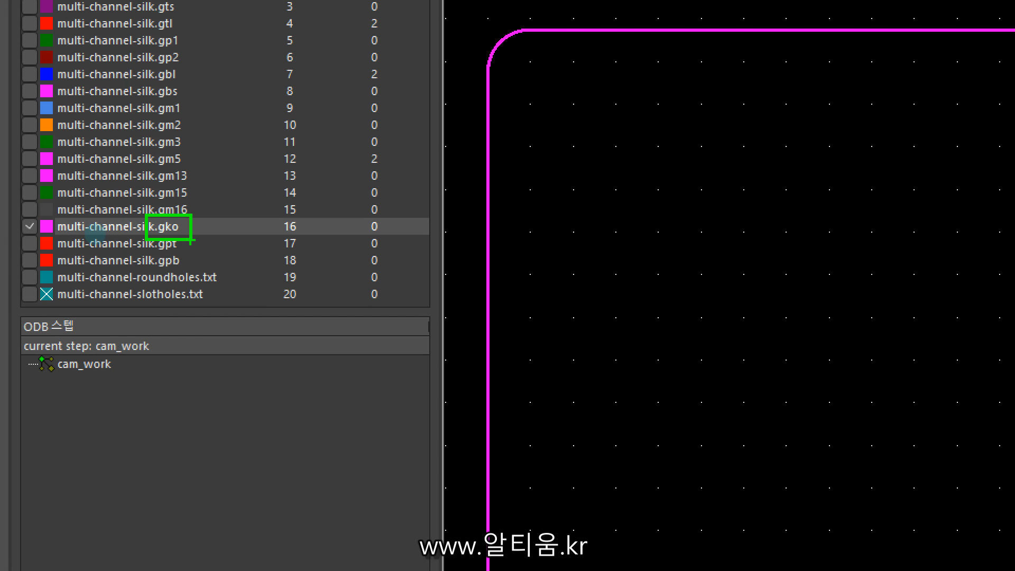
{"action": "left_click_drag", "start_coordinate": [597, 240], "coordinate": [574, 258]}
{"action": "left_click_drag", "start_coordinate": [633, 205], "coordinate": [642, 258]}
{"action": "left_click_drag", "start_coordinate": [668, 213], "coordinate": [675, 247]}
{"action": "mouse_move", "coordinate": [720, 194]}
{"action": "left_mouse_down"}
{"action": "mouse_move", "coordinate": [719, 239]}
{"action": "mouse_move", "coordinate": [697, 202]}
{"action": "left_mouse_up"}
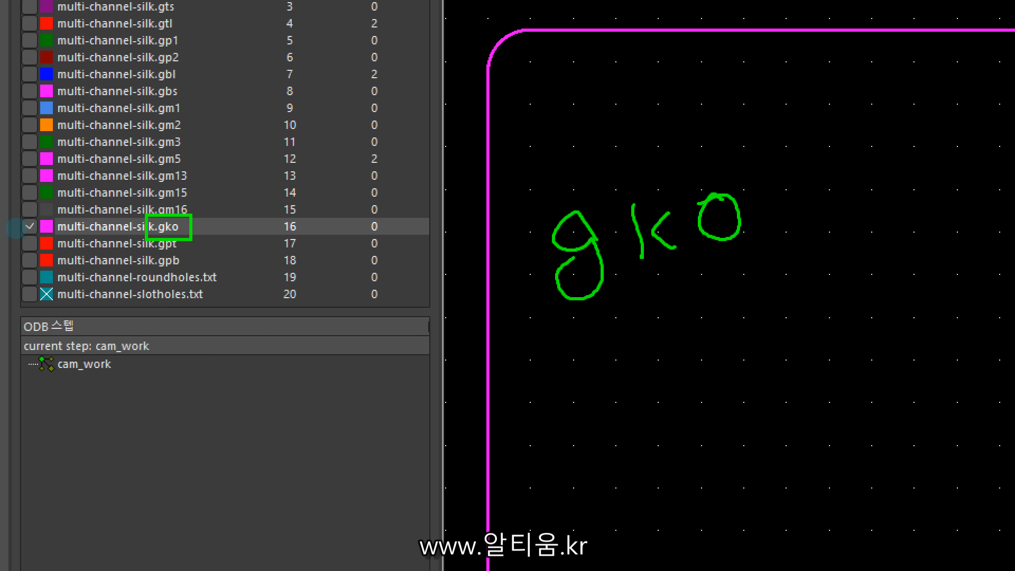
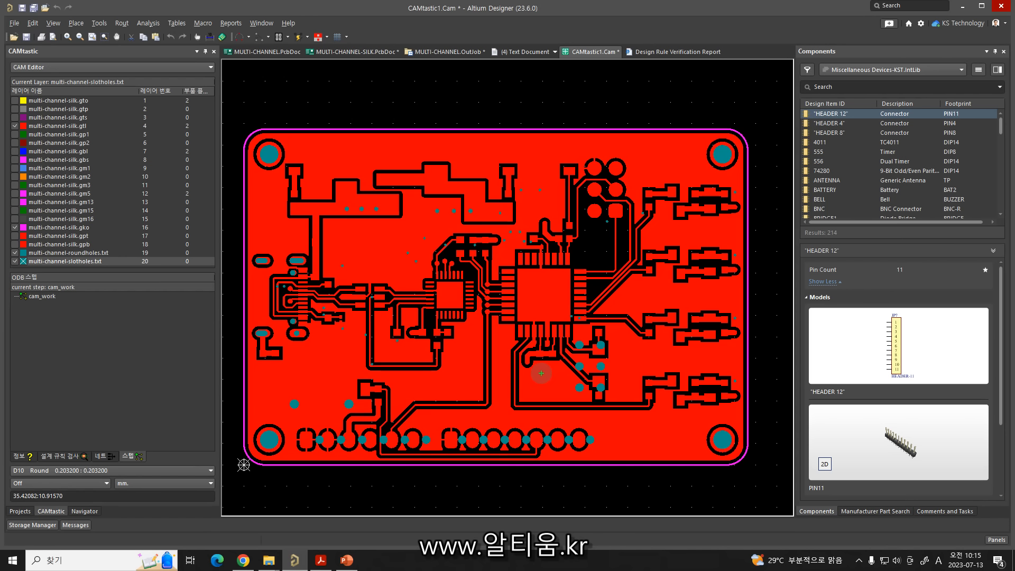
Compare the drill hole positions with the pads on the top copper layer in the CAM document.
{"action": "mouse_move", "coordinate": [596, 401]}
{"action": "left_mouse_down"}
{"action": "mouse_move", "coordinate": [624, 346]}
{"action": "mouse_move", "coordinate": [603, 403]}
{"action": "left_mouse_up"}
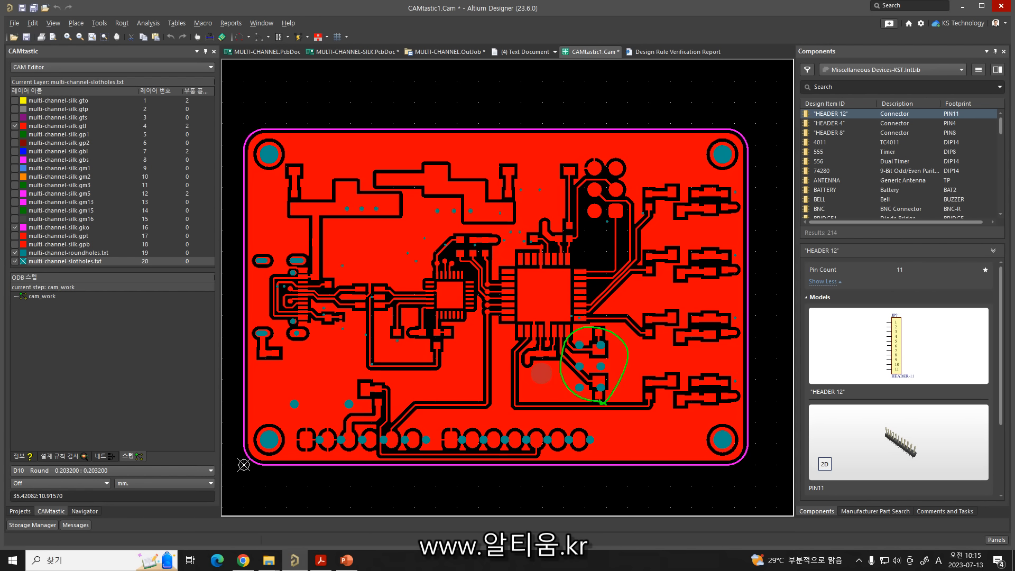
{"action": "mouse_move", "coordinate": [588, 340]}
{"action": "left_mouse_down"}
{"action": "mouse_move", "coordinate": [568, 228]}
{"action": "mouse_move", "coordinate": [599, 200]}
{"action": "left_mouse_up"}
{"action": "key", "text": "Escape"}
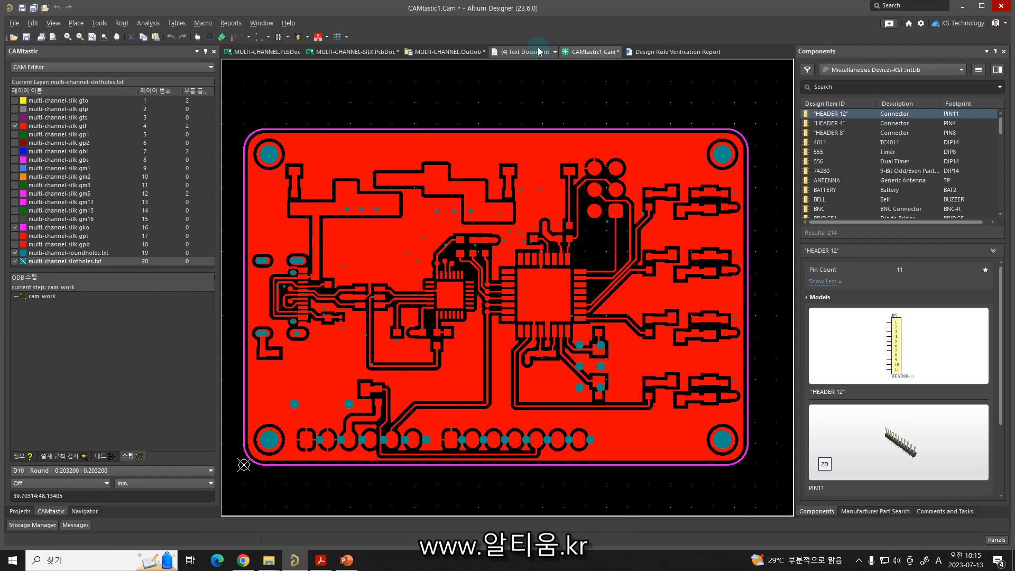
Set the NC Drill Files data source to MULTI-CHANNEL-SILK.PcbDoc in the MULTI-CHANNEL output job, matching the other outputs.
{"action": "left_click", "coordinate": [449, 52]}
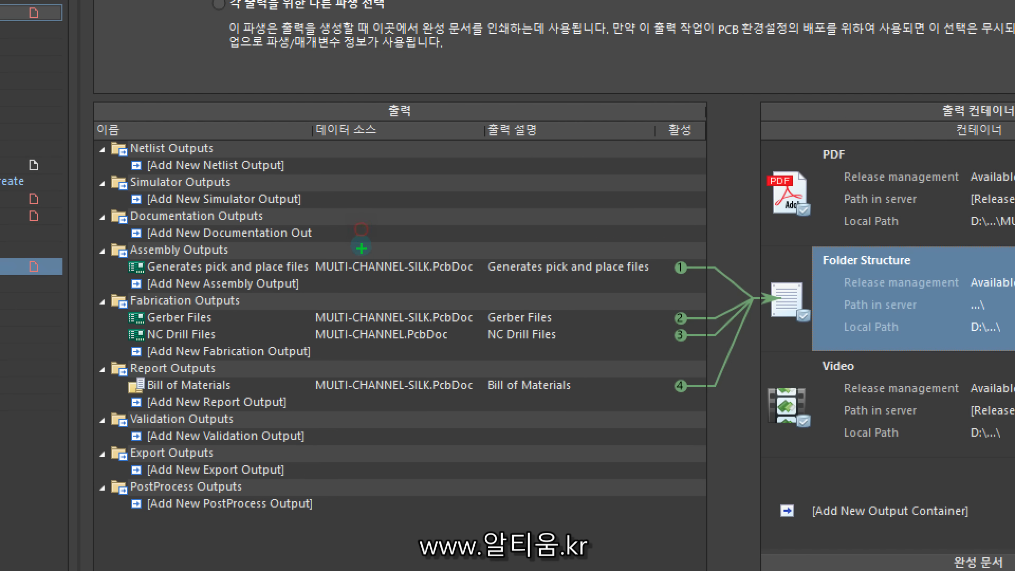
{"action": "left_click_drag", "start_coordinate": [410, 270], "coordinate": [473, 271]}
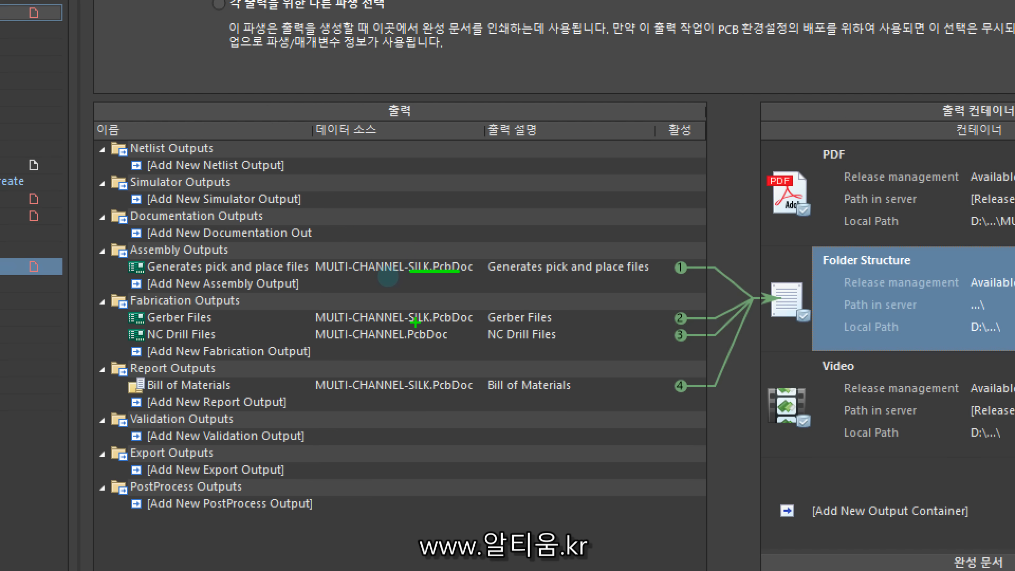
{"action": "left_click_drag", "start_coordinate": [411, 322], "coordinate": [474, 322]}
{"action": "left_click_drag", "start_coordinate": [417, 394], "coordinate": [454, 394]}
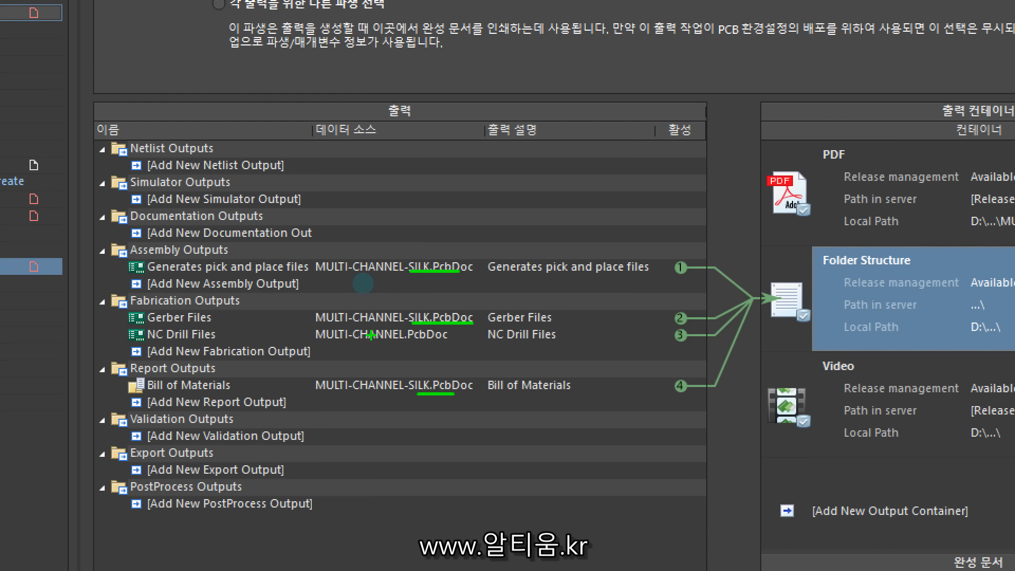
{"action": "left_click_drag", "start_coordinate": [321, 341], "coordinate": [429, 341]}
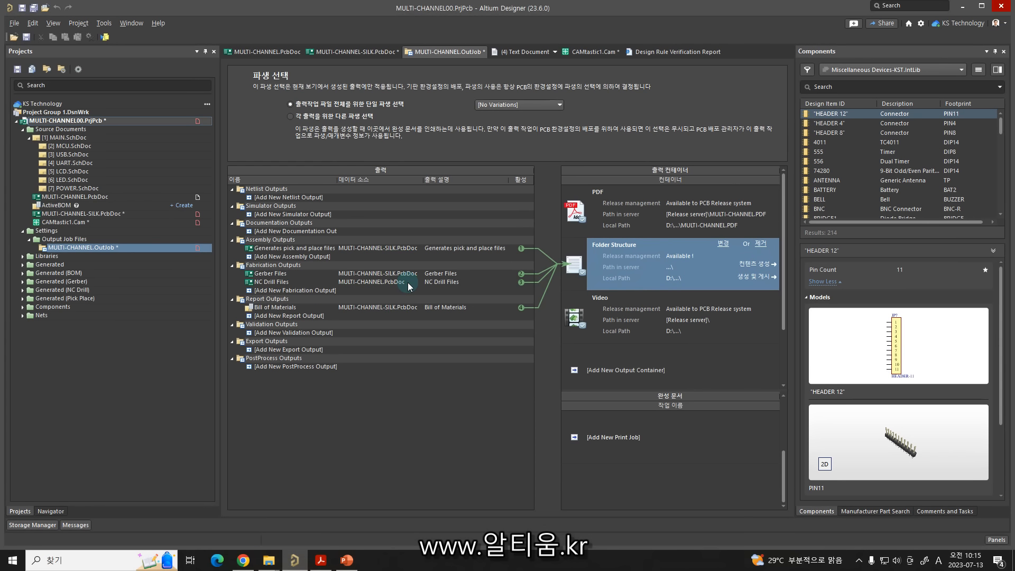
{"action": "left_click", "coordinate": [466, 335]}
{"action": "left_click", "coordinate": [466, 335]}
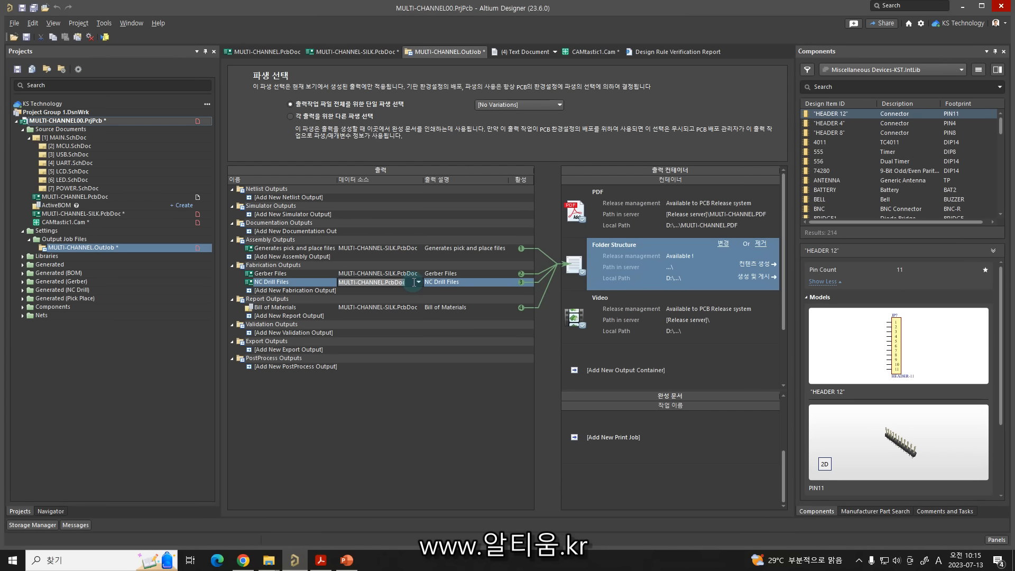
{"action": "left_click", "coordinate": [418, 282]}
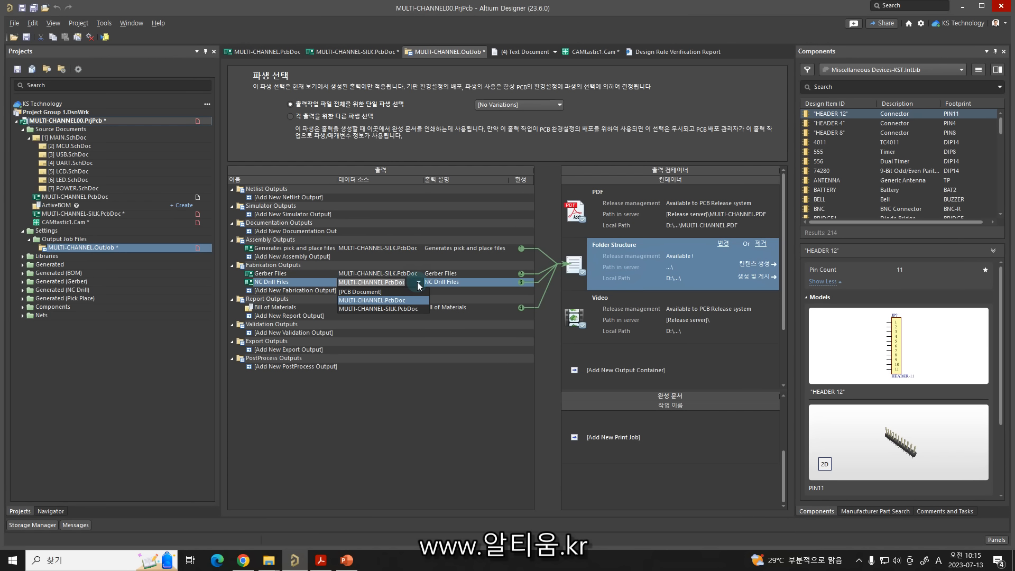
{"action": "left_click", "coordinate": [407, 310]}
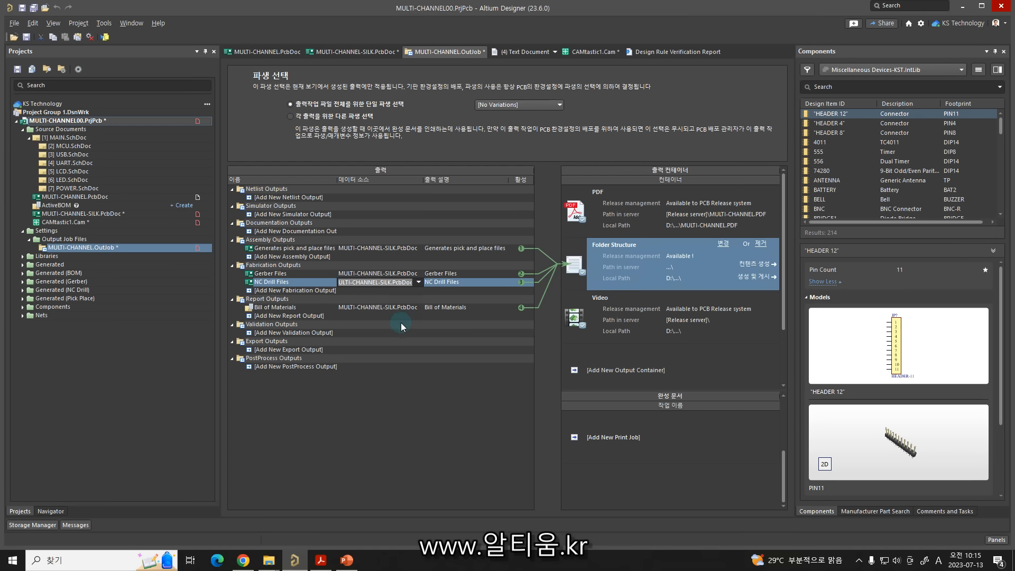
{"action": "left_click", "coordinate": [404, 377]}
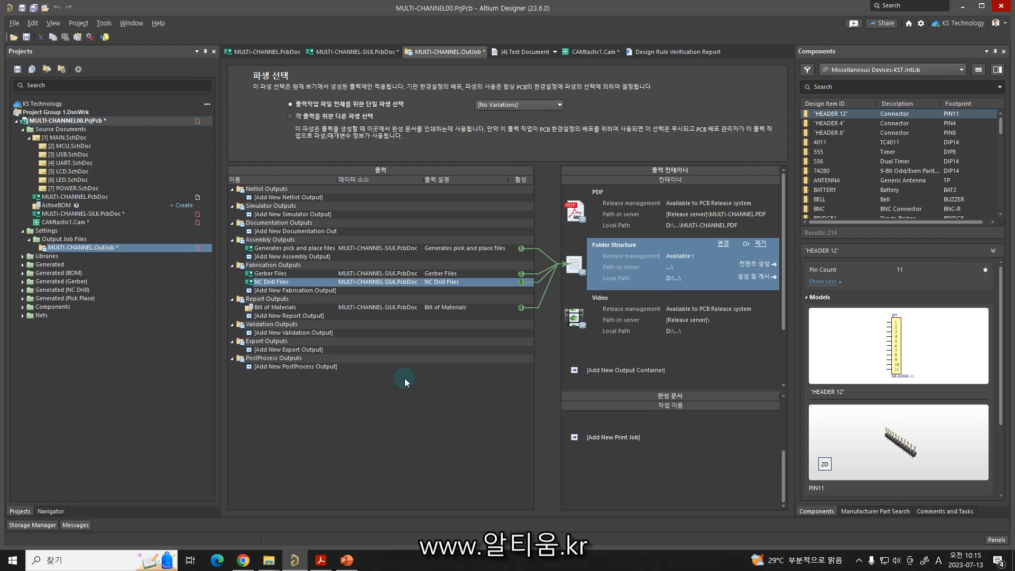
Regenerate the output files and import the drill and mill/route data into the new CAM document with the default settings.
{"action": "key", "text": "F9"}
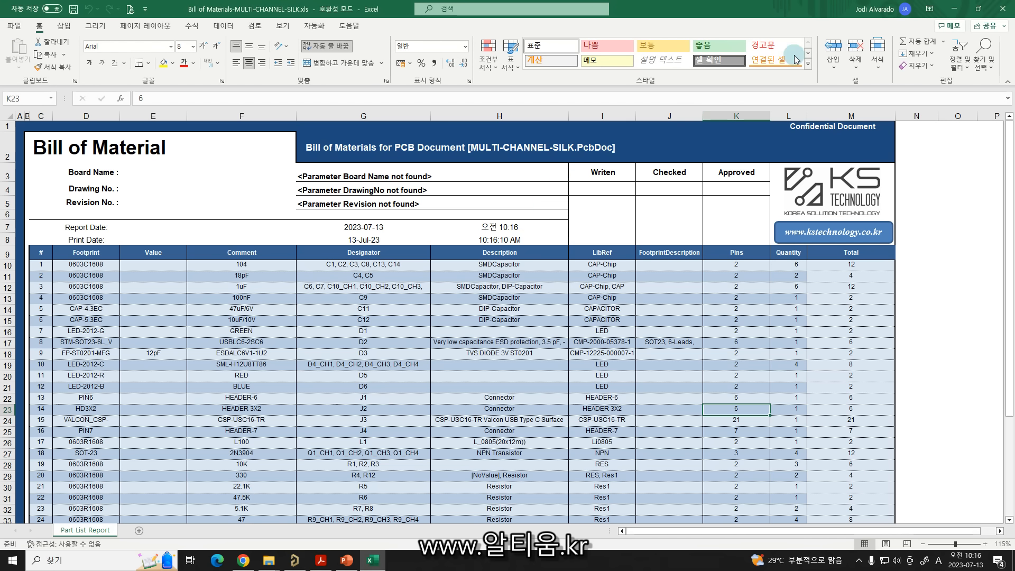
{"action": "left_click", "coordinate": [1003, 9]}
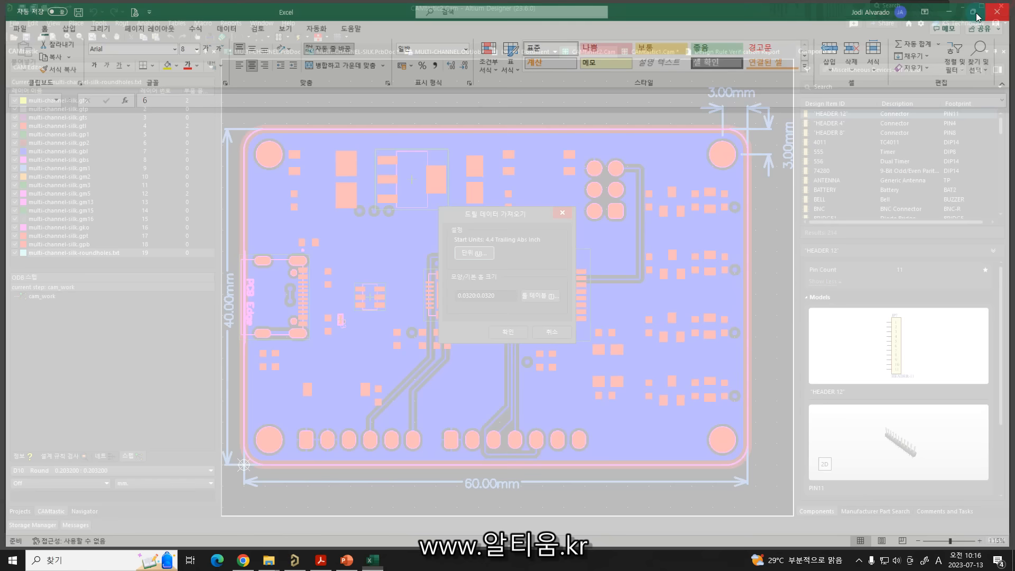
{"action": "left_click", "coordinate": [508, 331]}
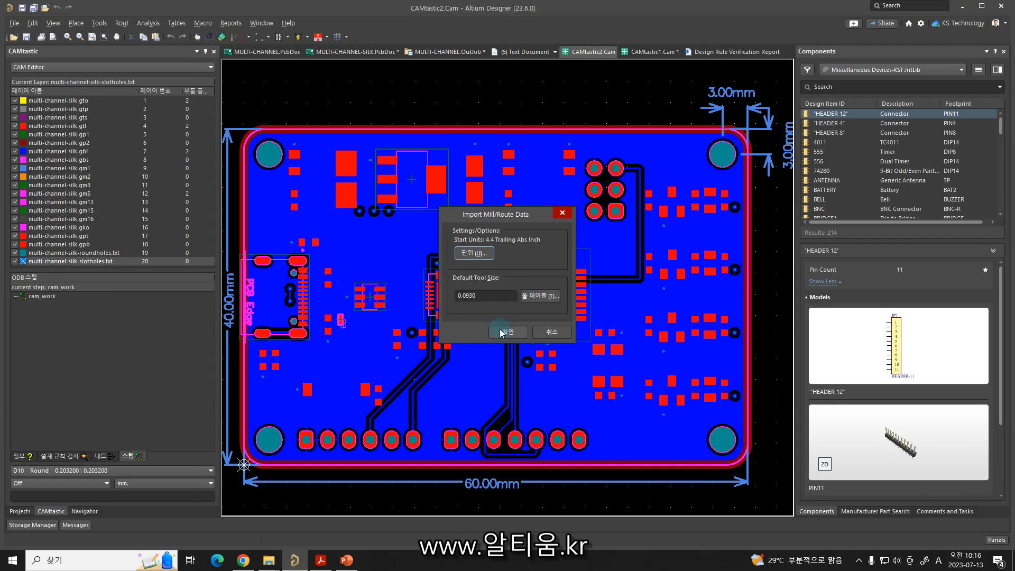
{"action": "left_click", "coordinate": [508, 332]}
Show only the slot-hole, round-hole and board outline (multi-channel-silk.gko) layers in CAMtastic2.Cam.
{"action": "right_click", "coordinate": [63, 194]}
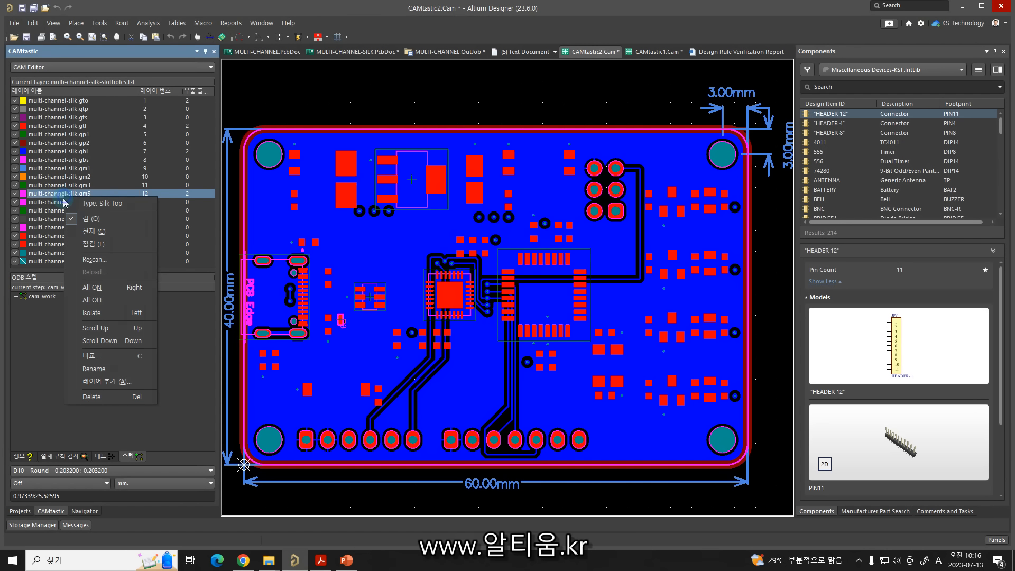
{"action": "left_click", "coordinate": [94, 300]}
{"action": "left_click", "coordinate": [15, 261]}
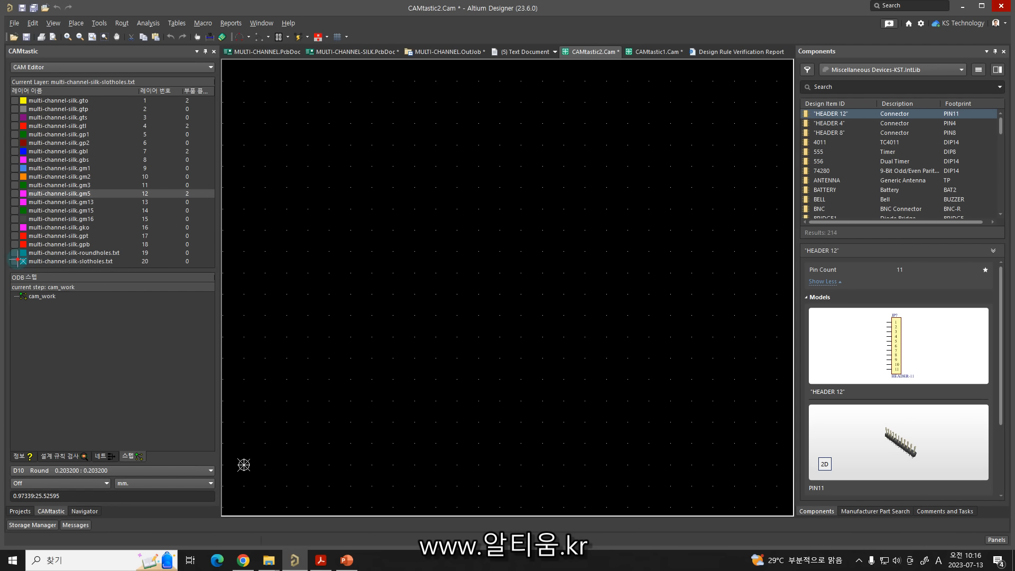
{"action": "left_click", "coordinate": [15, 253]}
{"action": "left_click", "coordinate": [15, 227]}
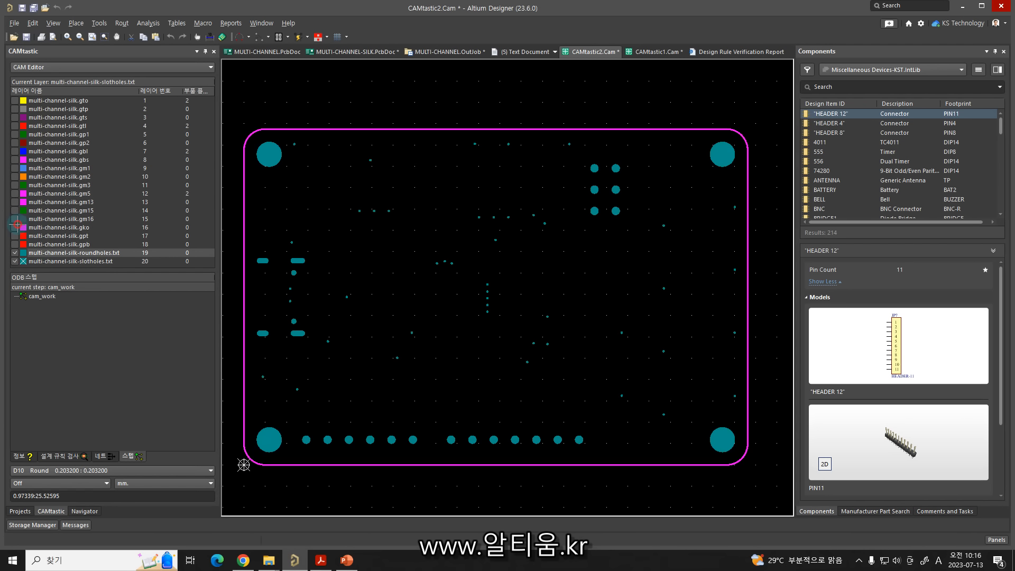
Turn on the top copper layer multi-channel-silk.gtl and inspect how the drill holes align with its pads and vias.
{"action": "left_click", "coordinate": [14, 126]}
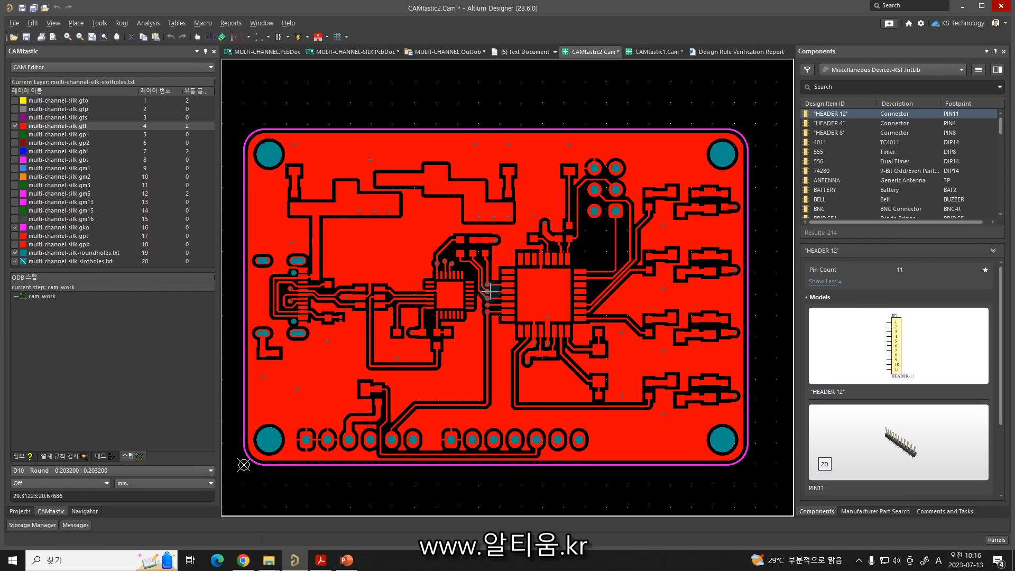
{"action": "scroll", "coordinate": [492, 292], "scroll_direction": "up", "scroll_amount": 2, "text": "ctrl"}
{"action": "scroll", "coordinate": [492, 292], "scroll_direction": "up", "scroll_amount": 3, "text": "ctrl"}
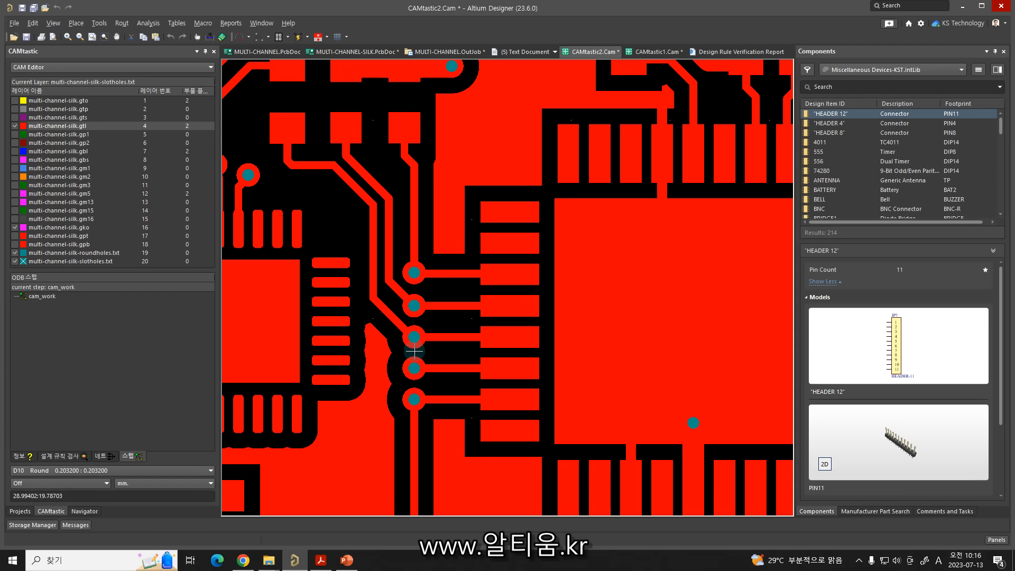
{"action": "scroll", "coordinate": [416, 373], "scroll_direction": "down", "scroll_amount": 6, "text": "ctrl"}
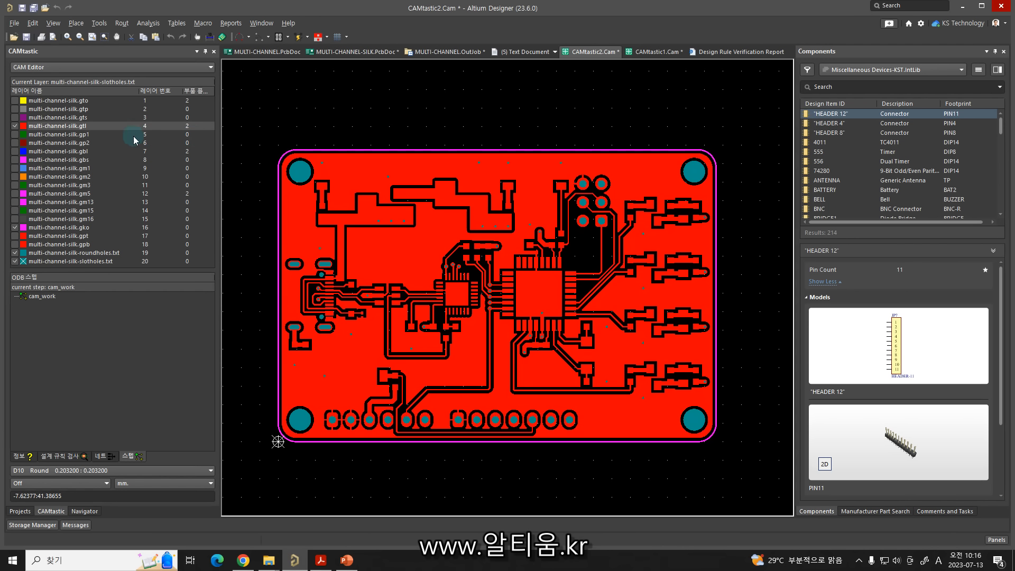
Hide the top copper layer and check the drill holes against the bottom copper layer multi-channel-silk.gbl.
{"action": "left_click", "coordinate": [15, 127]}
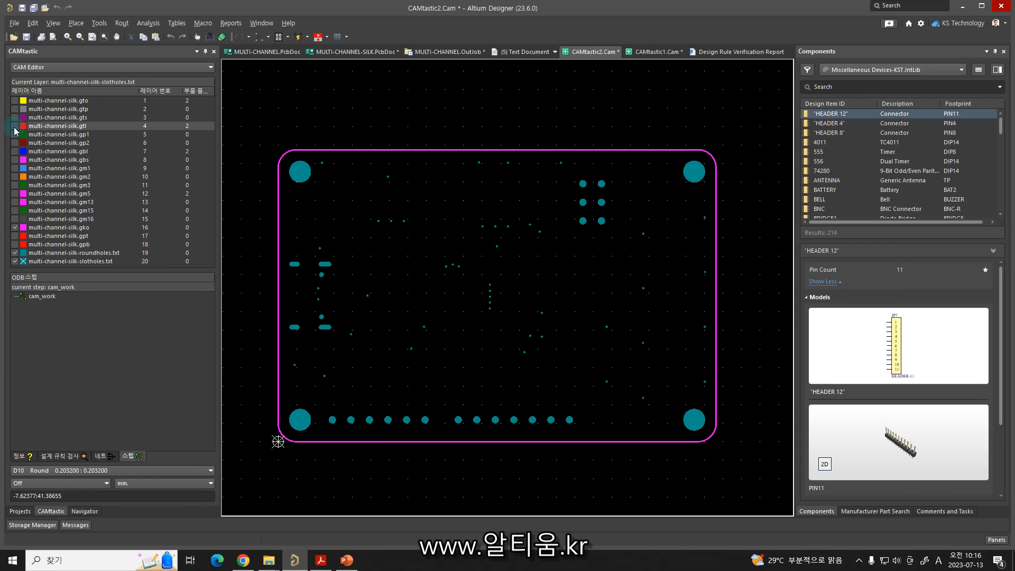
{"action": "left_click", "coordinate": [15, 151]}
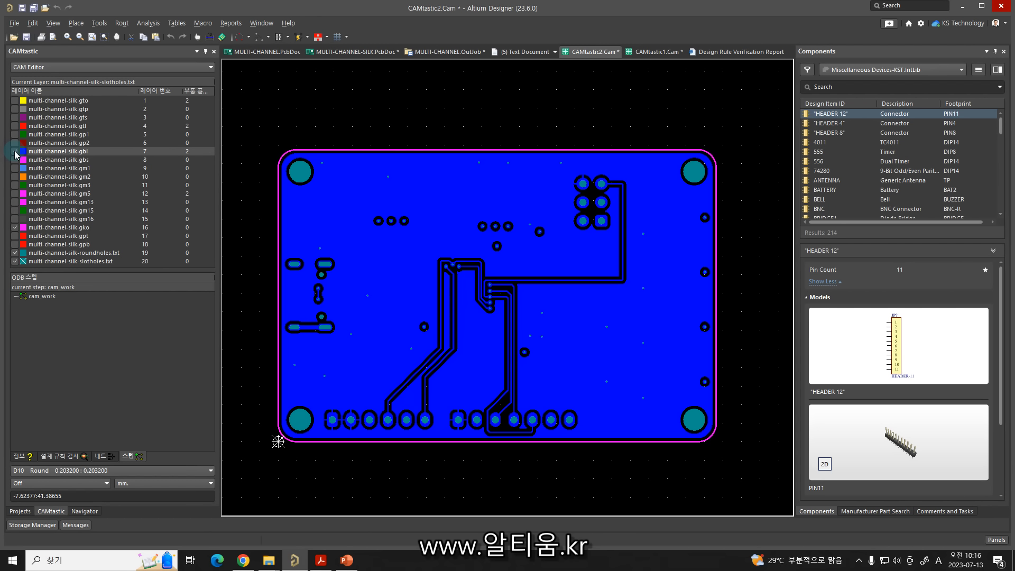
{"action": "left_click", "coordinate": [15, 152]}
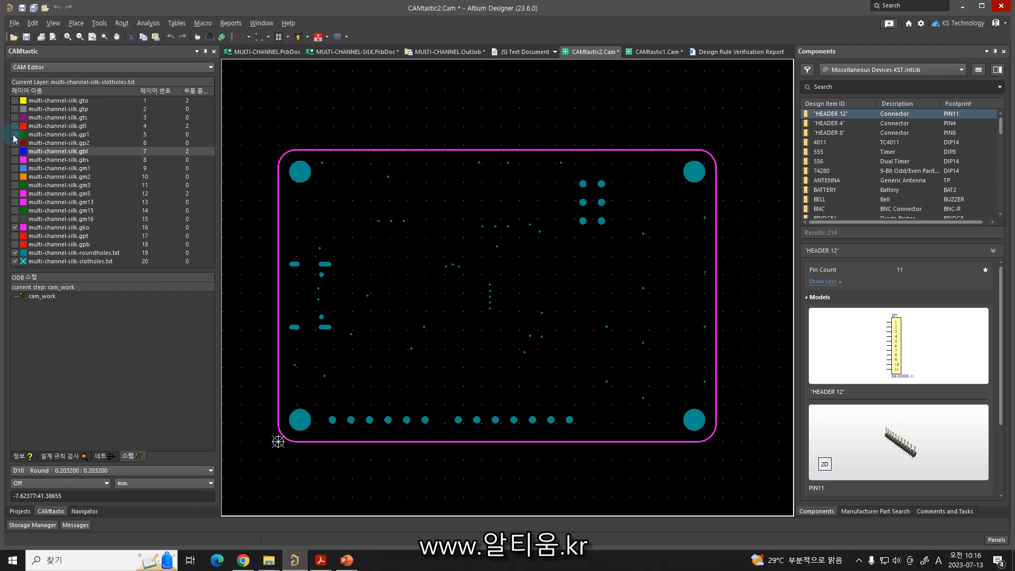
Display the internal plane multi-channel-silk.gp1 with Draw Negative, and replace it with multi-channel-silk.gp2.
{"action": "left_click", "coordinate": [15, 134]}
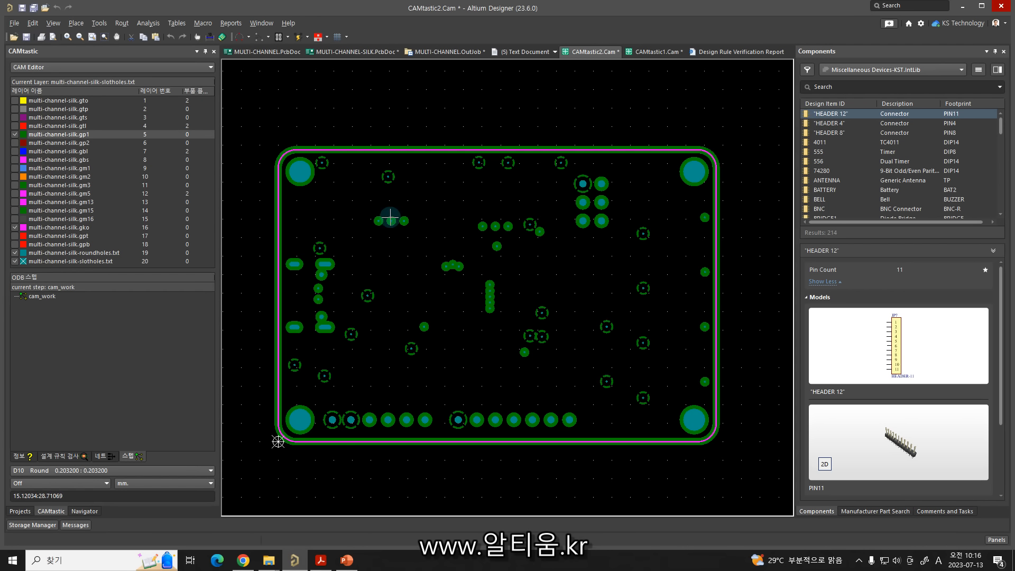
{"action": "left_click", "coordinate": [326, 38]}
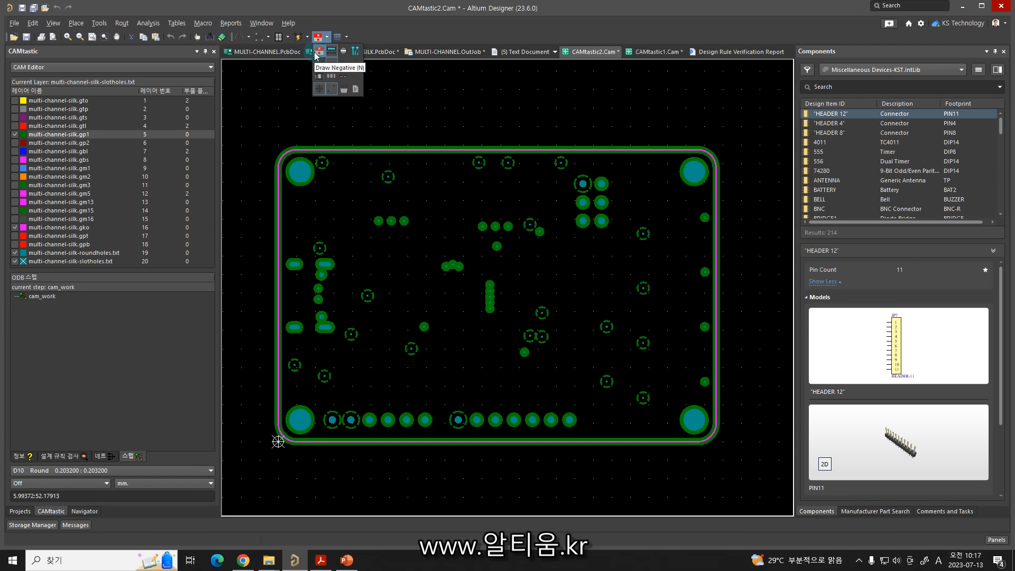
{"action": "left_click", "coordinate": [315, 54]}
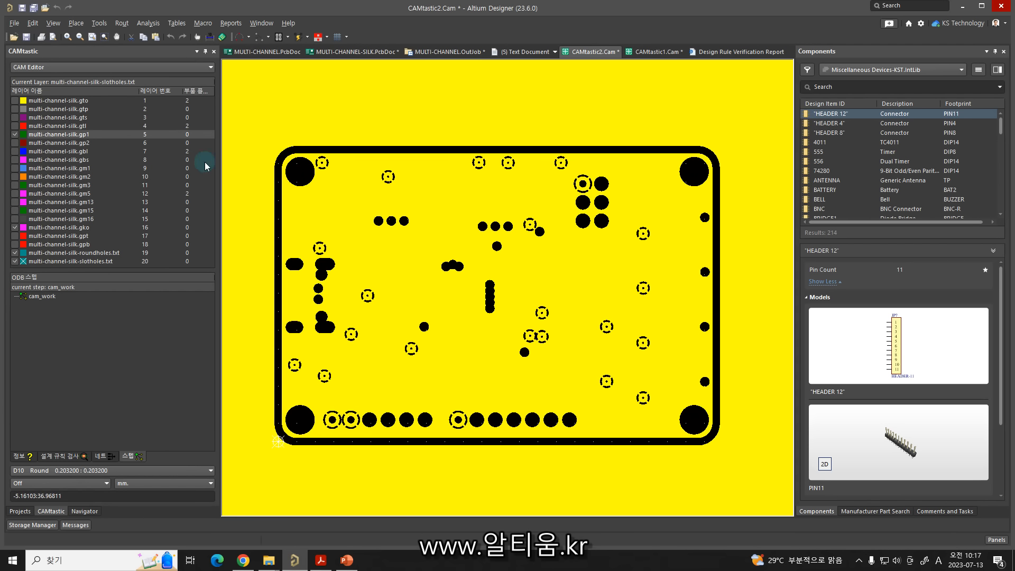
{"action": "left_click", "coordinate": [14, 135]}
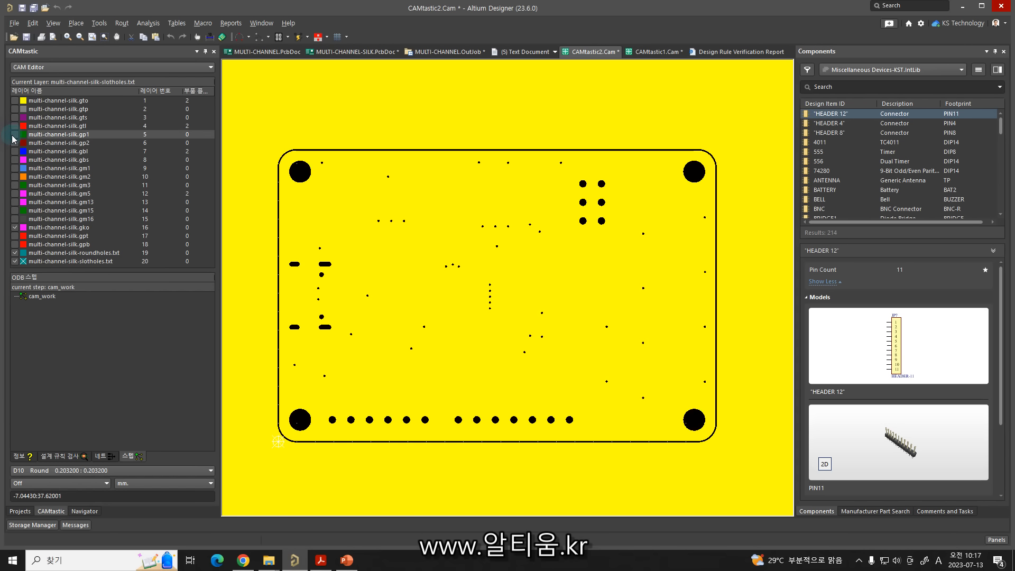
{"action": "left_click", "coordinate": [15, 143]}
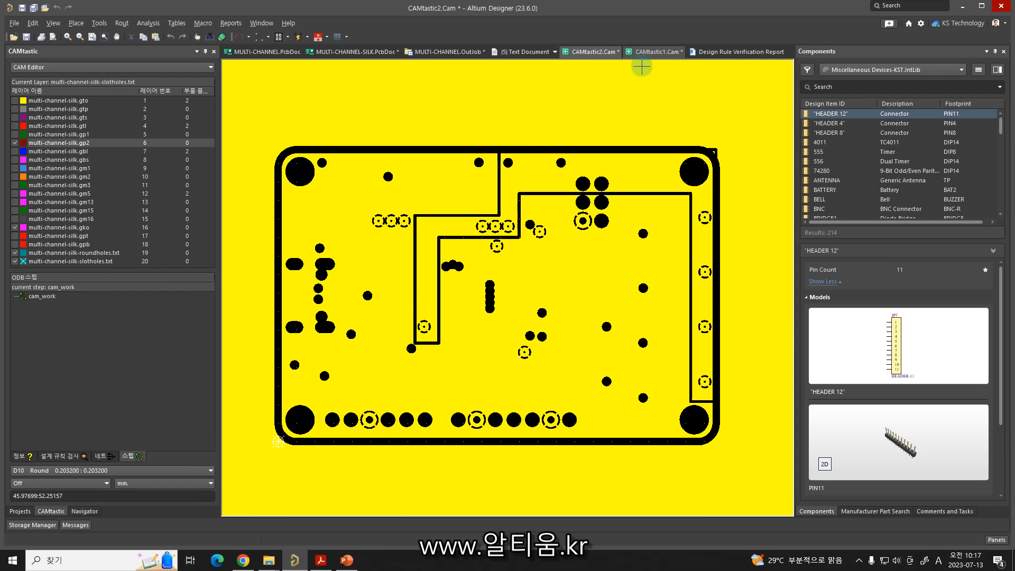
Compare both CAM documents and turn off the multi-channel-slotholes.txt and multi-channel-roundholes.txt layers in CAMtastic1.Cam.
{"action": "left_click", "coordinate": [643, 53]}
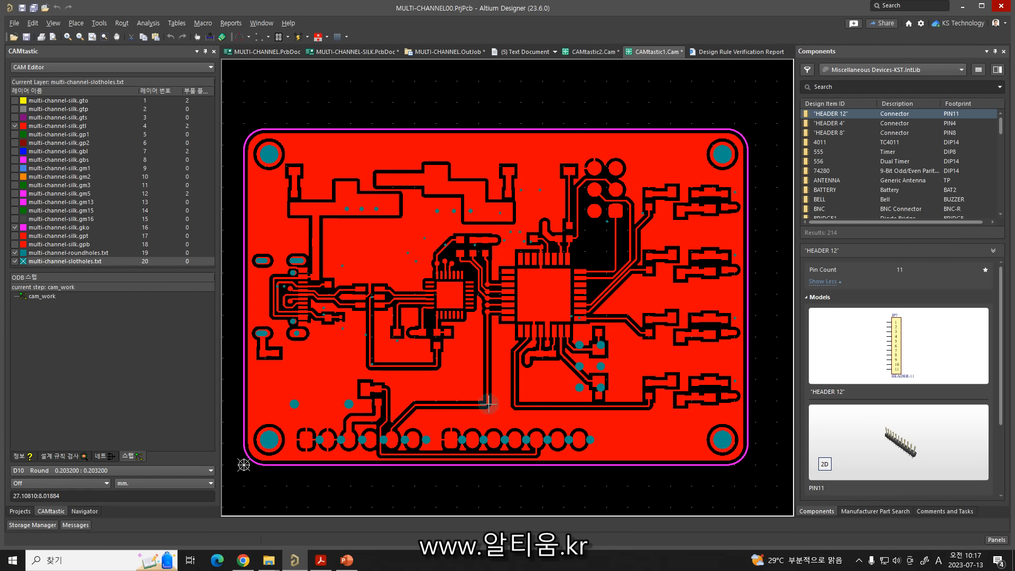
{"action": "left_click", "coordinate": [587, 52]}
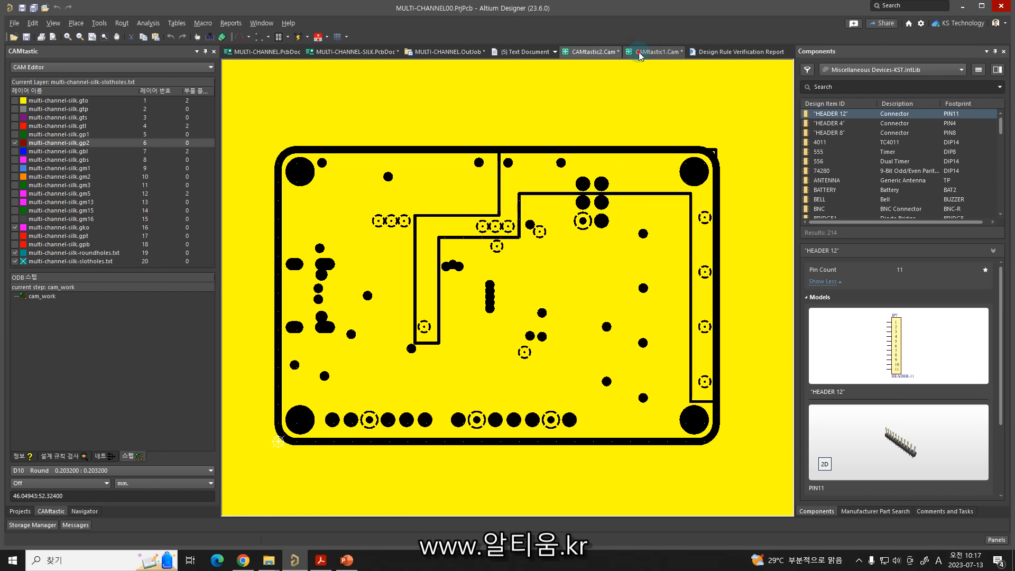
{"action": "left_click", "coordinate": [655, 52]}
{"action": "left_click", "coordinate": [47, 253]}
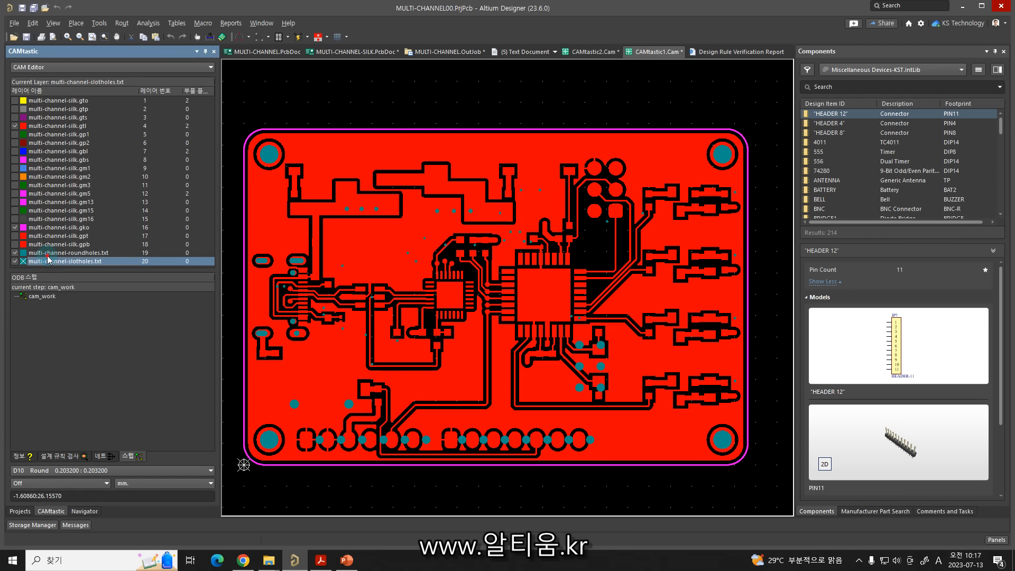
{"action": "left_click", "coordinate": [15, 261]}
{"action": "left_click", "coordinate": [15, 253]}
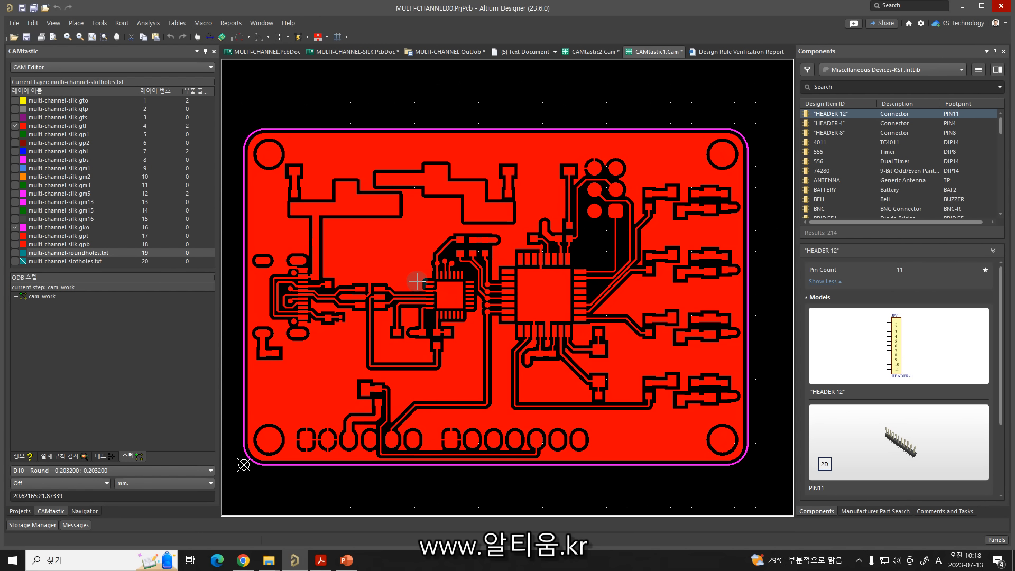
Preview the black-and-white print of the top copper layer and board outline at a custom scale of 1.0.
{"action": "left_click", "coordinate": [54, 38]}
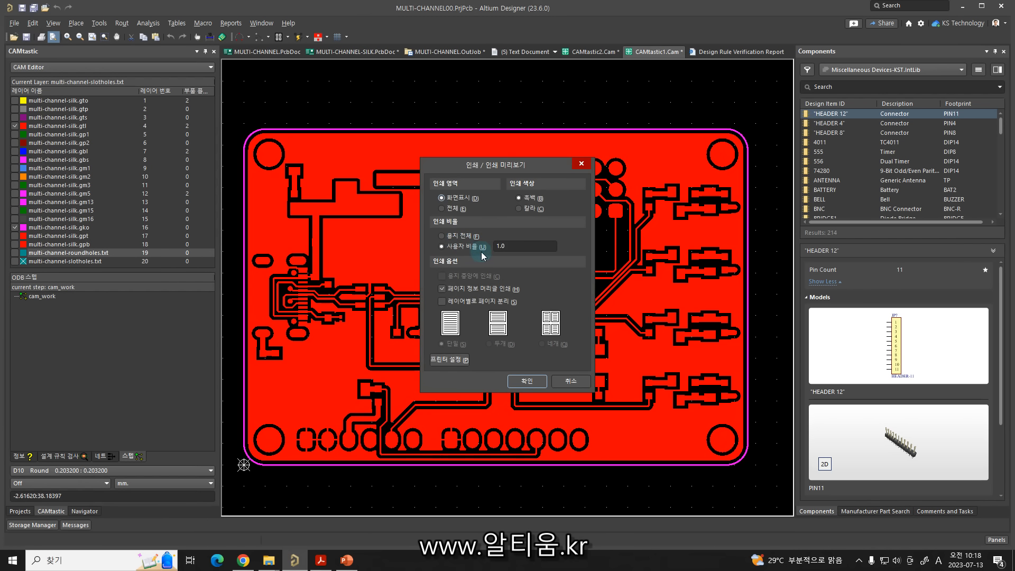
{"action": "left_click", "coordinate": [520, 383]}
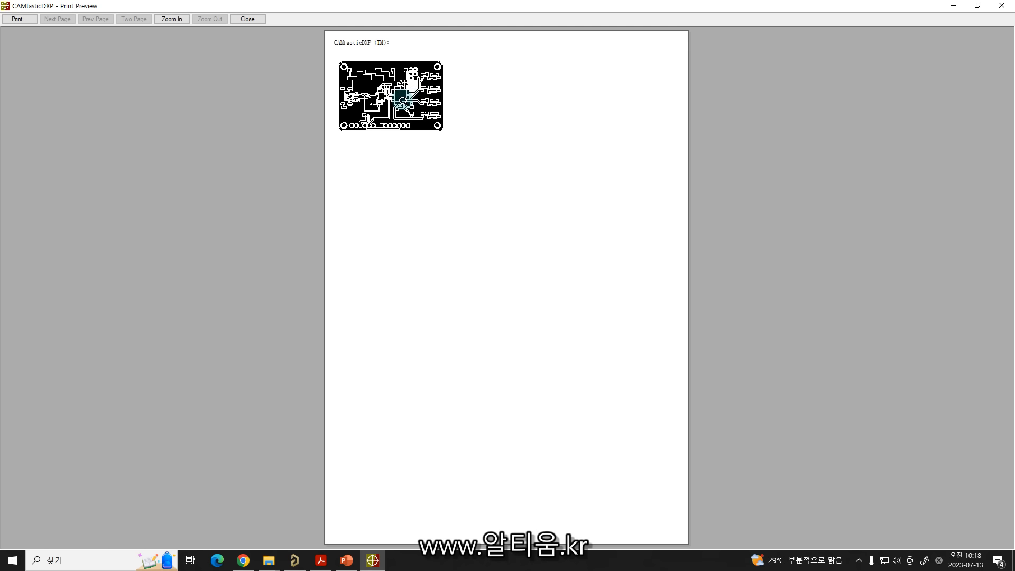
{"action": "left_click", "coordinate": [400, 169]}
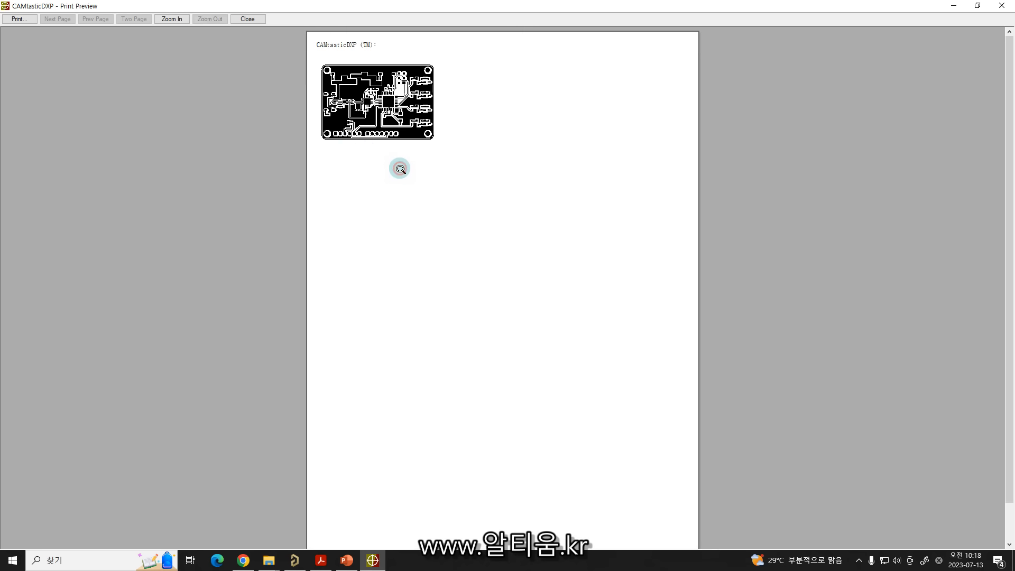
{"action": "left_click", "coordinate": [247, 19]}
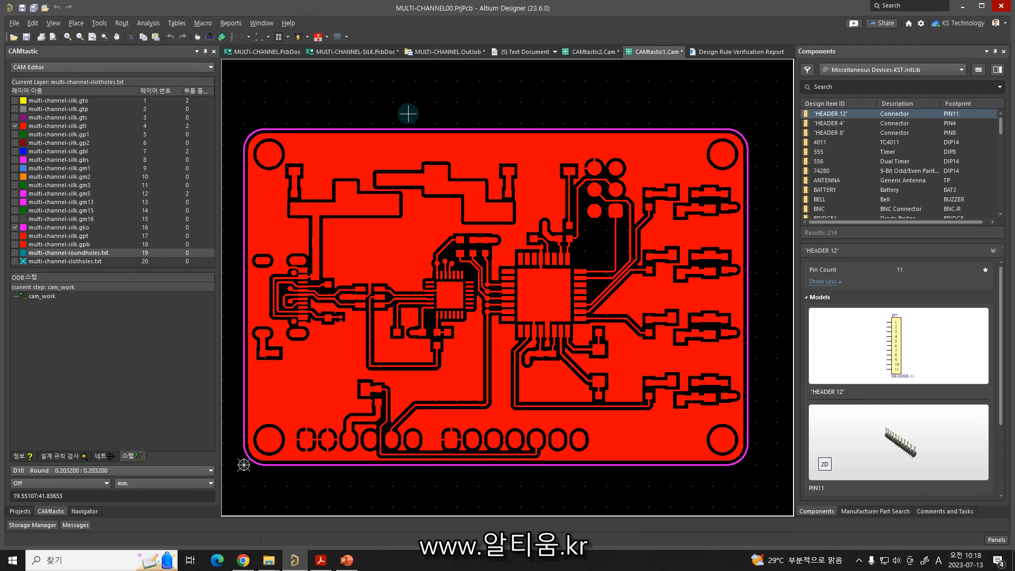
Review the MULTI-CHANNEL output job and return to the MULTI-CHANNEL-SILK.PcbDoc board.
{"action": "left_click", "coordinate": [447, 51]}
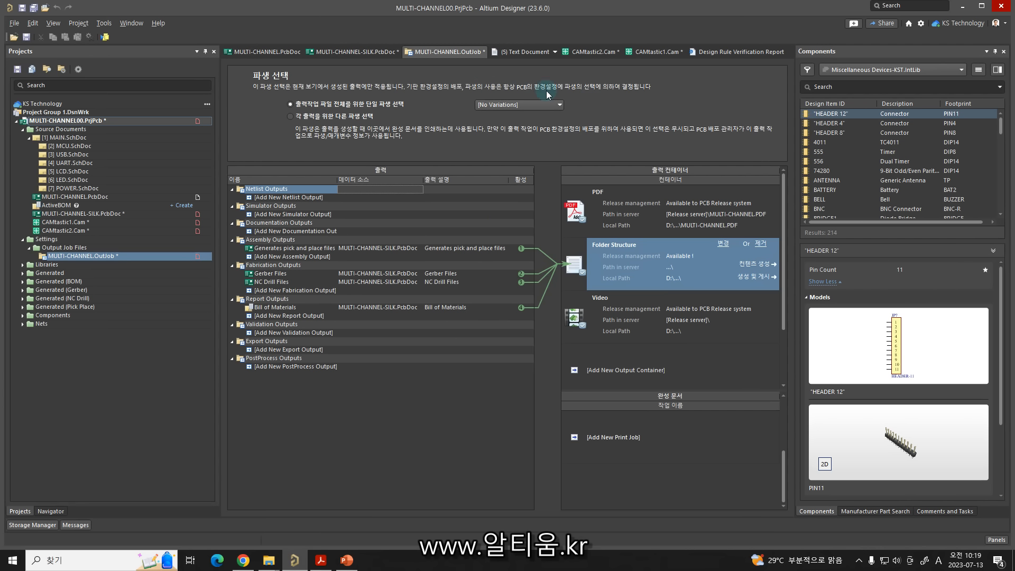
{"action": "left_click", "coordinate": [370, 51]}
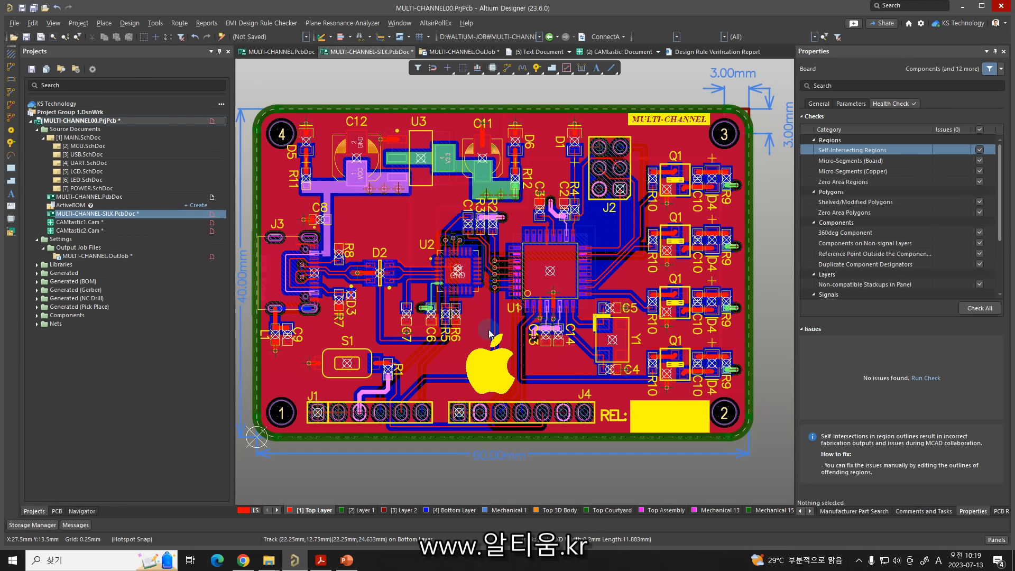
Move the apple logo on the silkscreen to the free area between C8 and C1, above D2, and save the board.
{"action": "left_click_drag", "start_coordinate": [526, 276], "coordinate": [438, 164]}
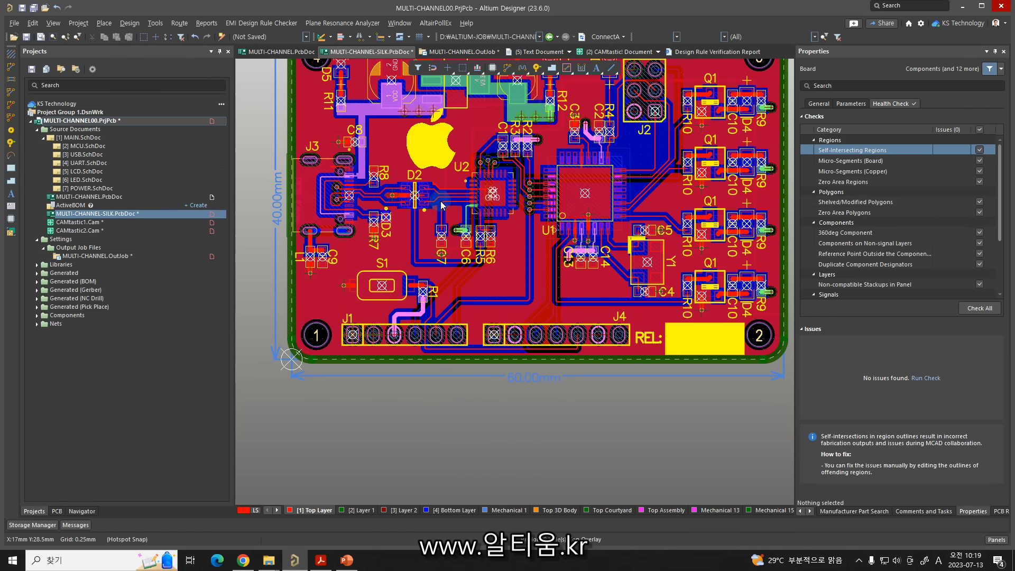
{"action": "right_click", "coordinate": [440, 200]}
{"action": "left_click", "coordinate": [326, 423]}
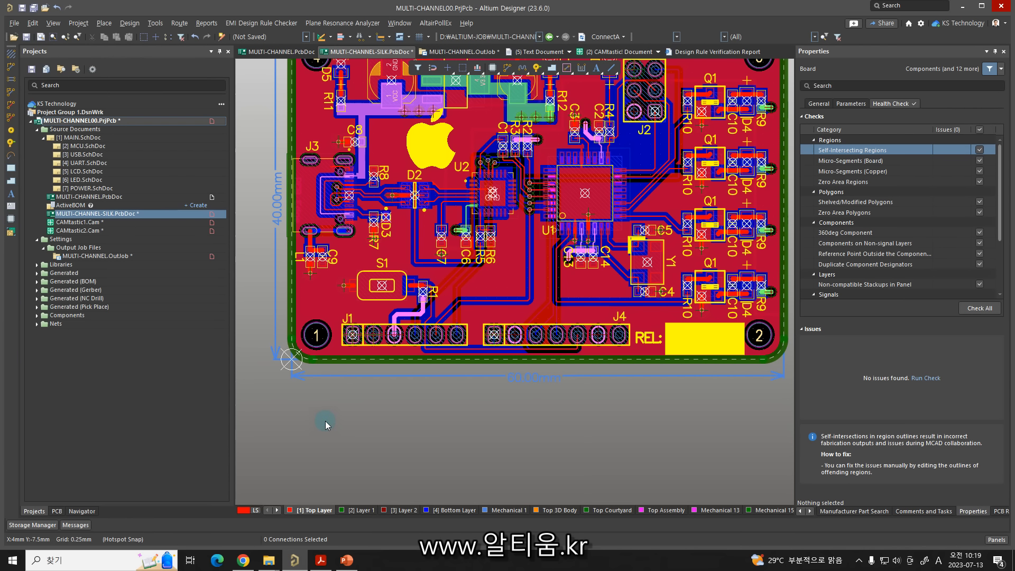
{"action": "key", "text": "ctrl+s"}
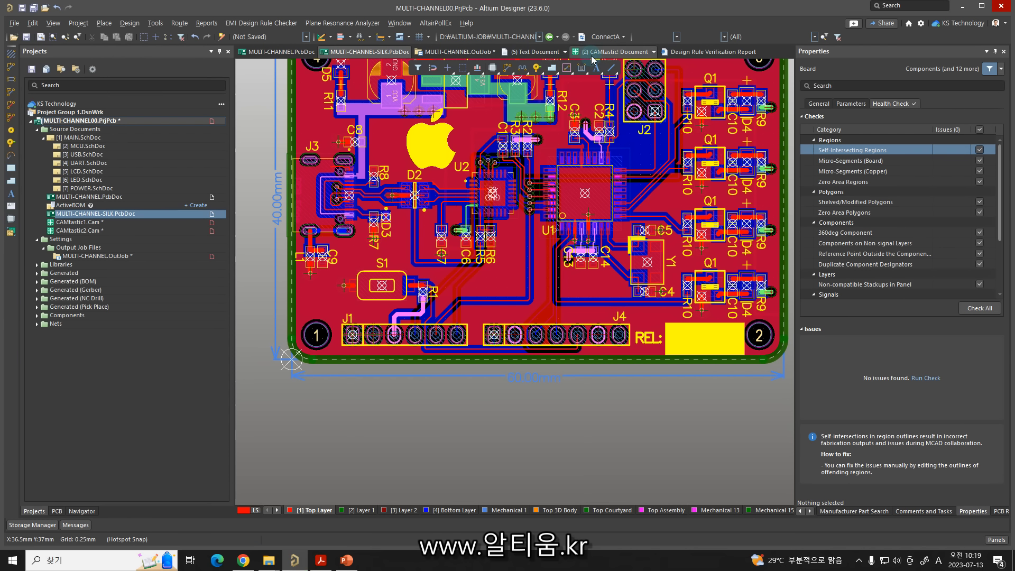
Exclude the Bill of Materials and pick and place outputs from the Folder Structure container, and regenerate the Gerber and NC drill files with default import settings.
{"action": "left_click", "coordinate": [450, 51]}
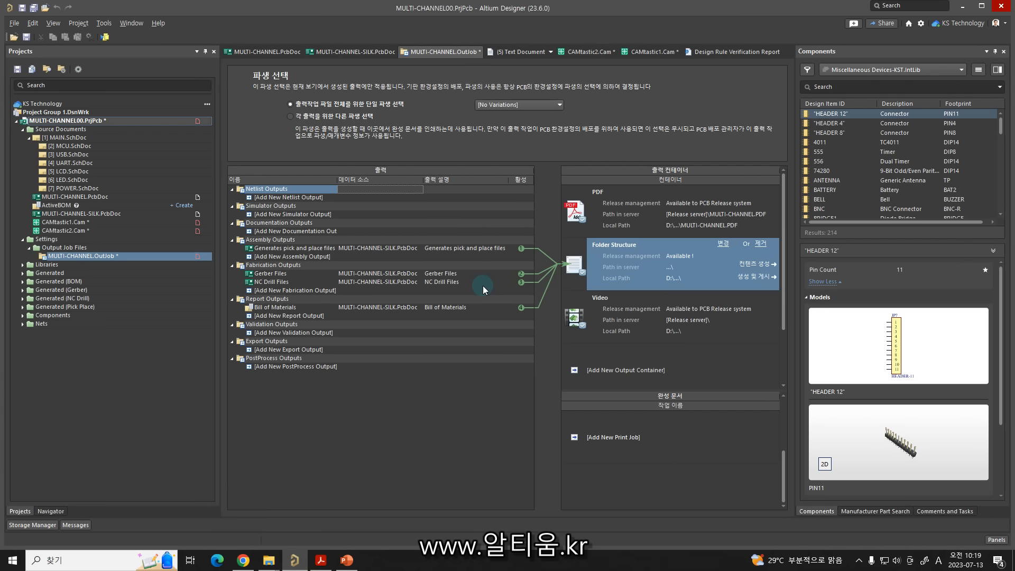
{"action": "left_click", "coordinate": [520, 307]}
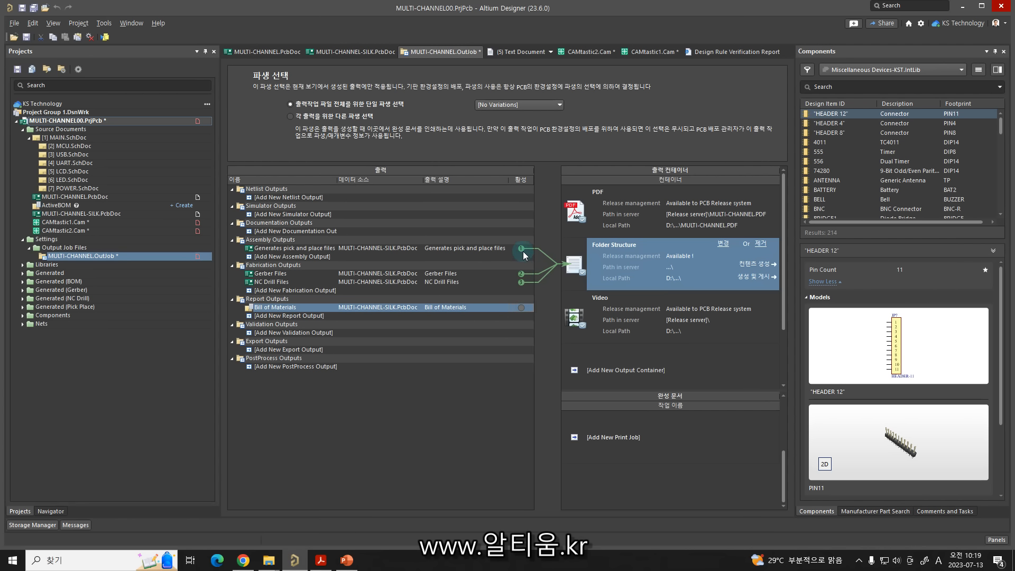
{"action": "left_click", "coordinate": [521, 249]}
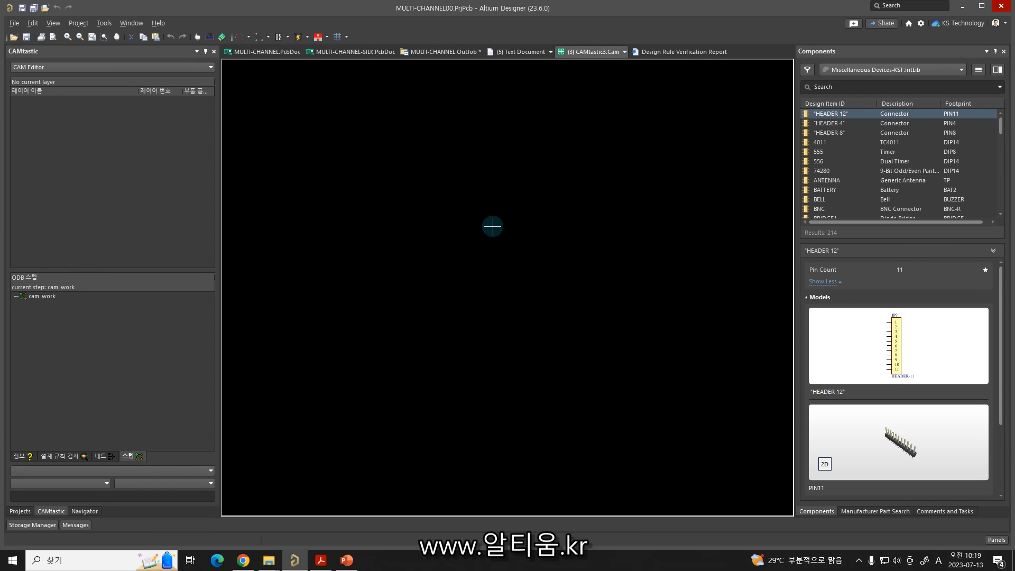
{"action": "left_click", "coordinate": [506, 335]}
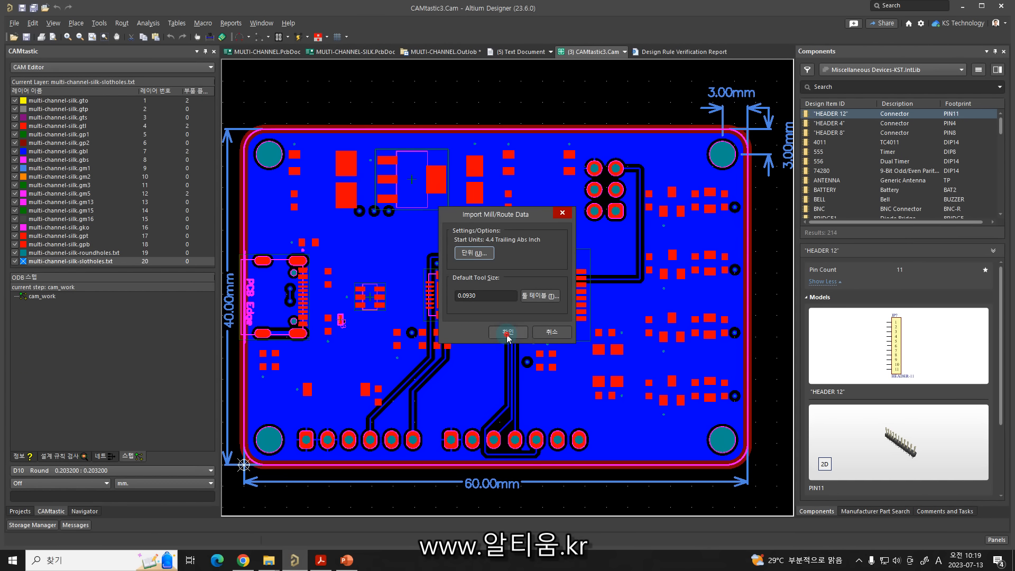
{"action": "left_click", "coordinate": [507, 332]}
Show only the multi-channel-silk.gko board outline and multi-channel-silk.gto top silkscreen layers in CAMtastic3.Cam.
{"action": "right_click", "coordinate": [83, 227]}
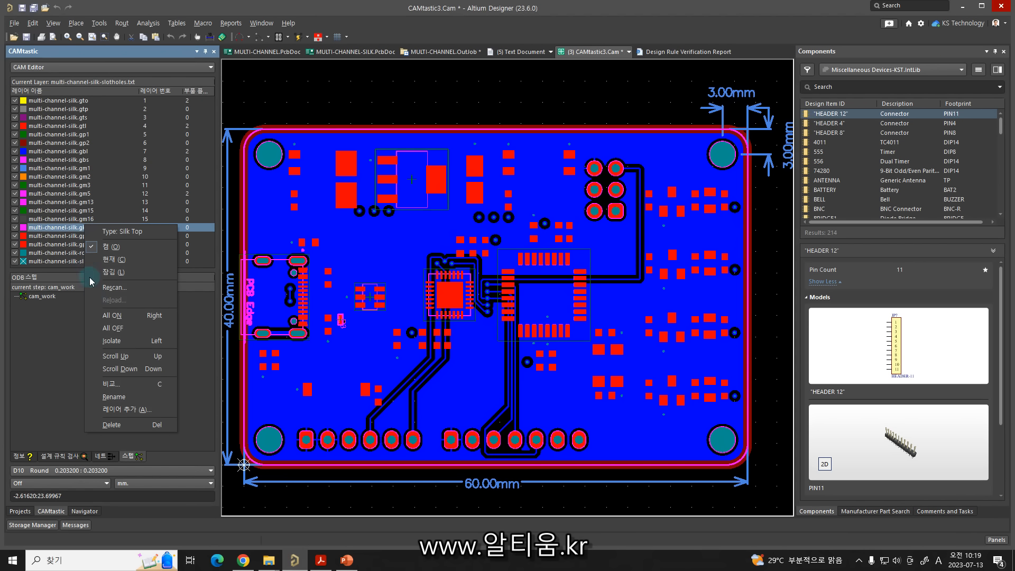
{"action": "left_click", "coordinate": [111, 328]}
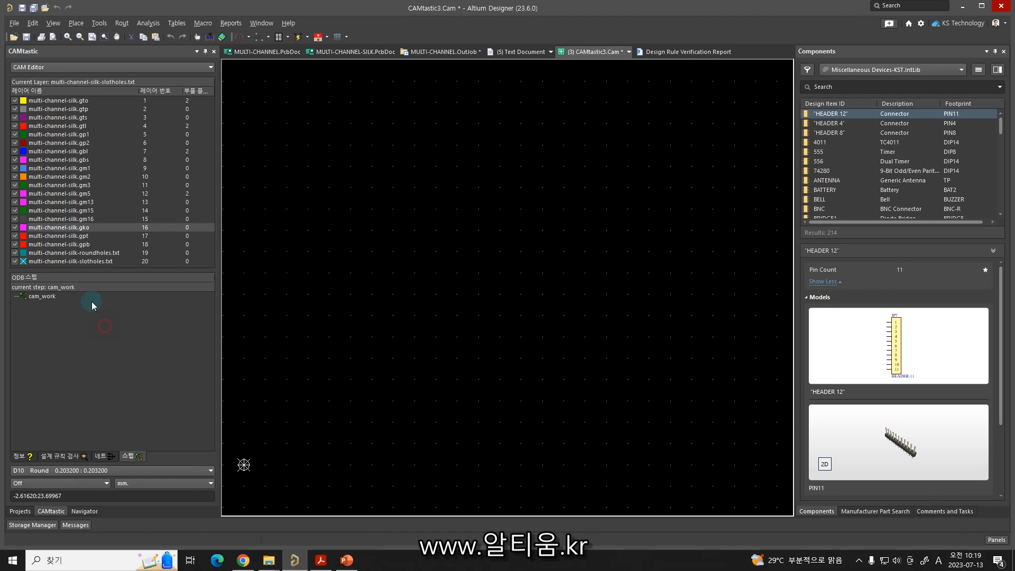
{"action": "left_click", "coordinate": [15, 227]}
{"action": "left_click", "coordinate": [15, 100]}
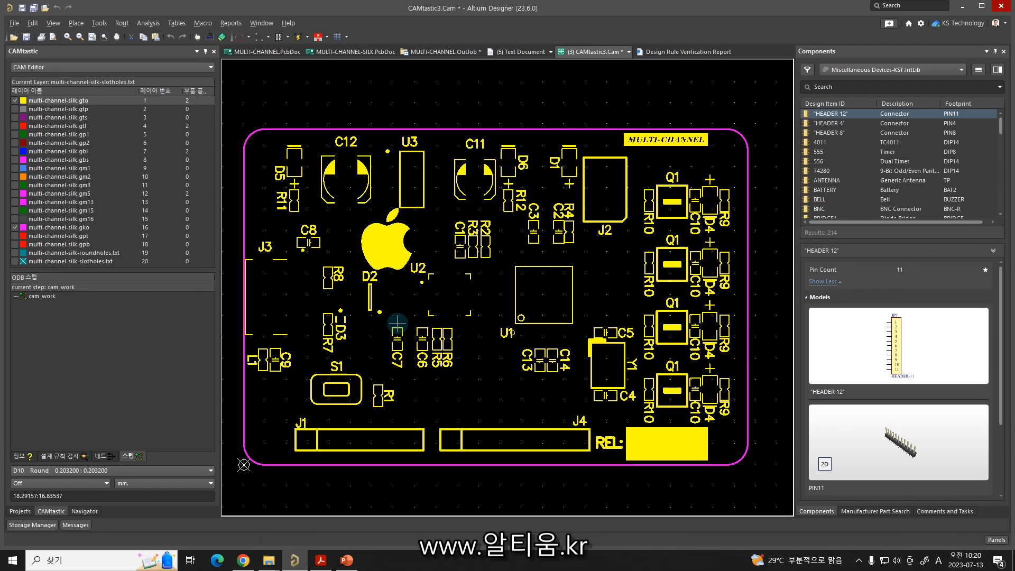
Return to the project's document list and close the group of CAMtastic documents.
{"action": "left_click", "coordinate": [20, 511]}
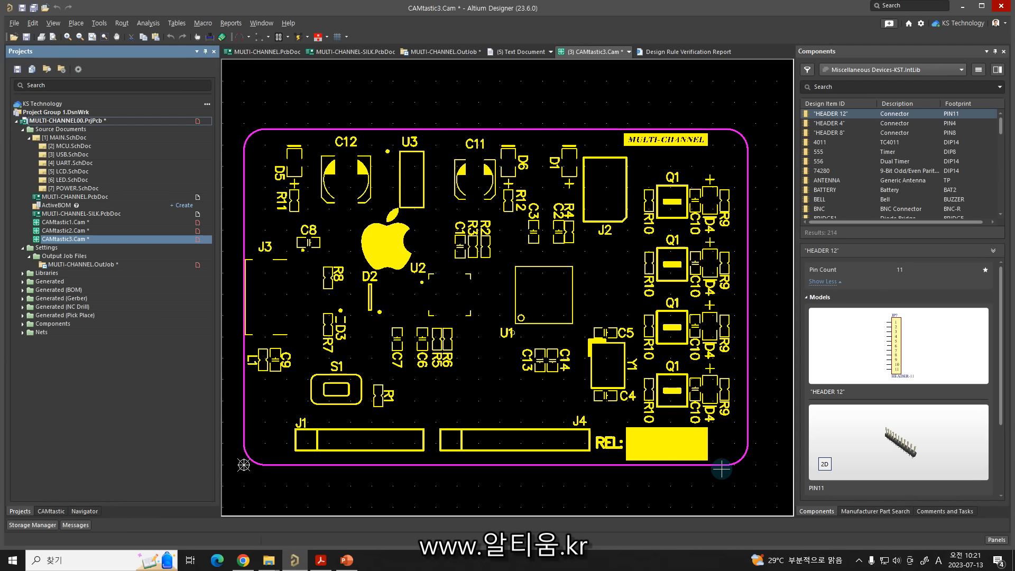
{"action": "left_click", "coordinate": [733, 483]}
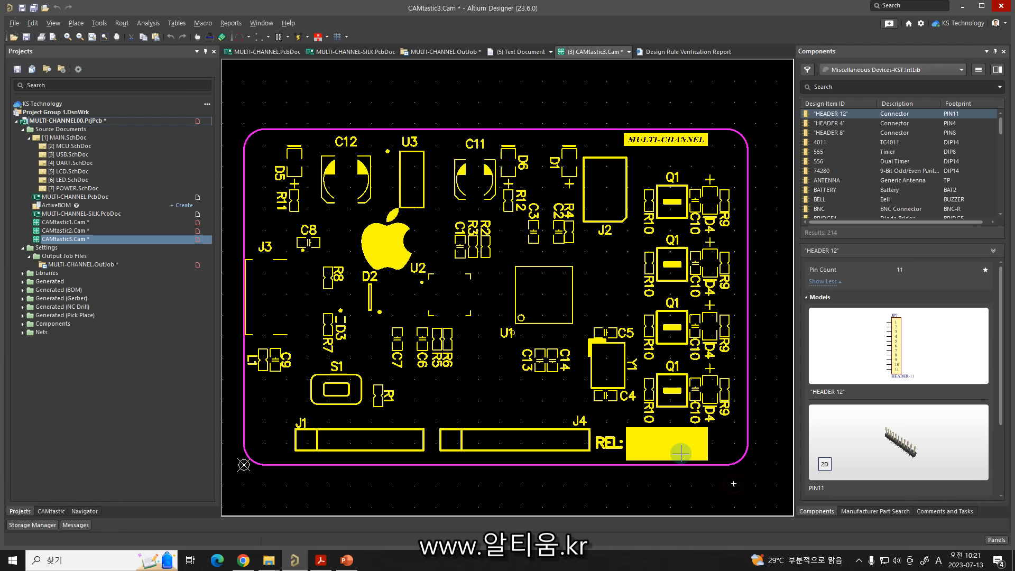
{"action": "right_click", "coordinate": [571, 53]}
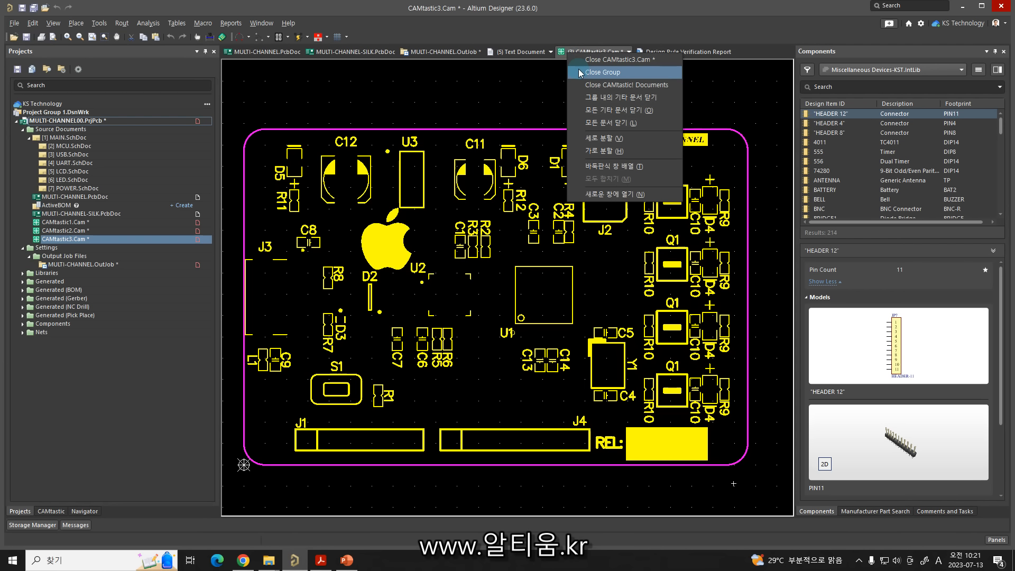
{"action": "left_click", "coordinate": [580, 72]}
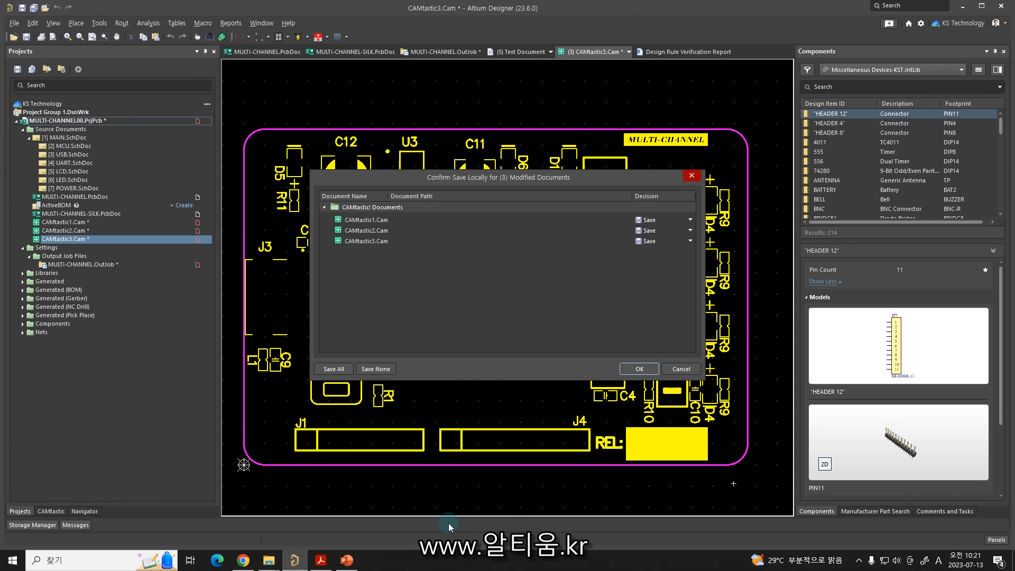
{"action": "left_click", "coordinate": [858, 561]}
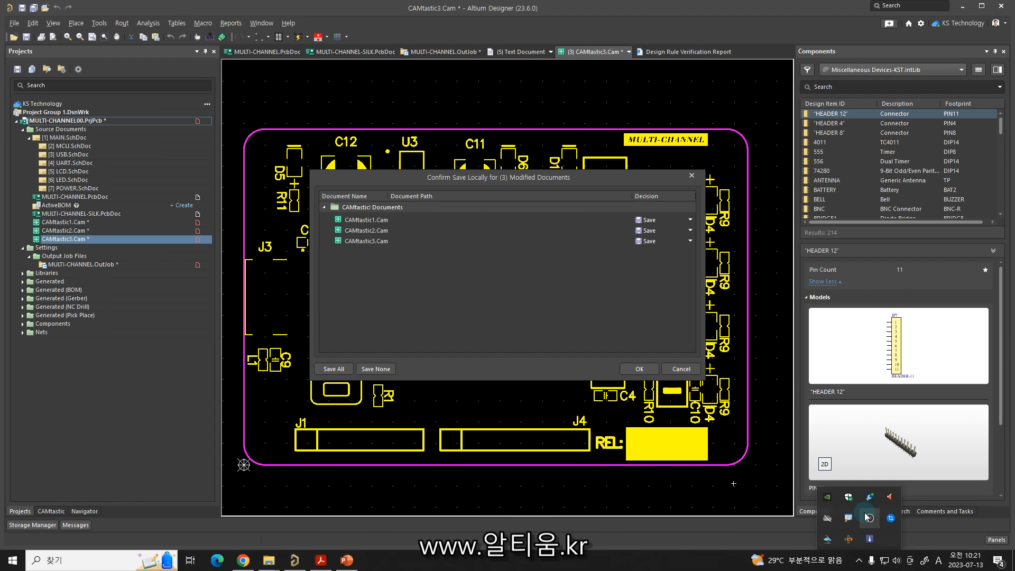